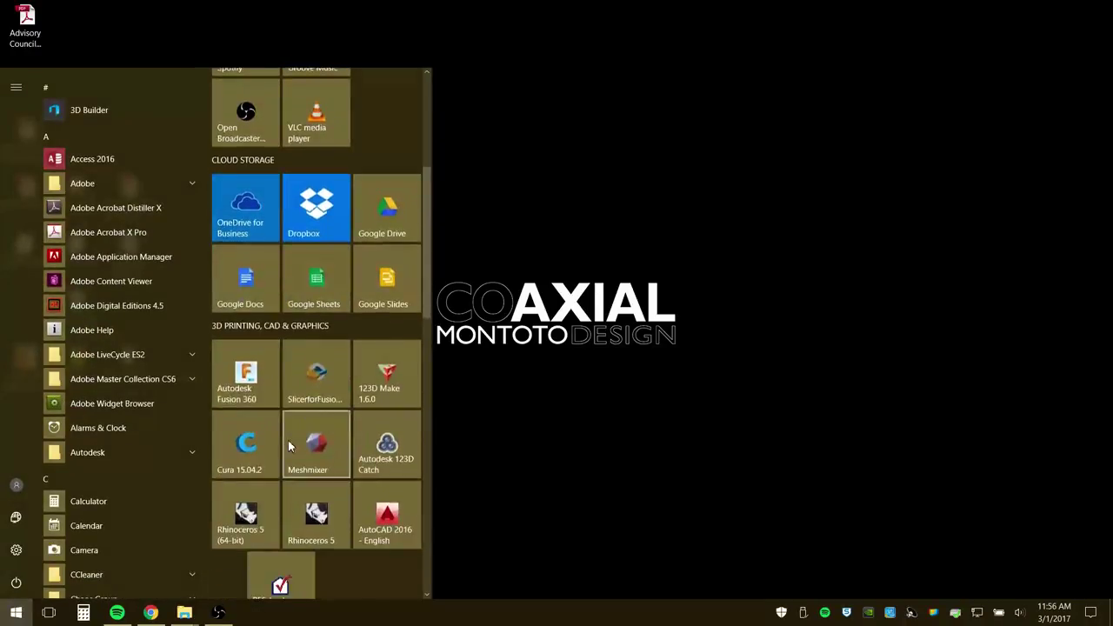
Launch Rhinoceros 5 (64-bit) from the Start menu and bring up its new-model templates.
{"action": "scroll", "coordinate": [289, 416], "scroll_direction": "up", "scroll_amount": 1}
{"action": "left_click_drag", "start_coordinate": [328, 354], "coordinate": [322, 408]}
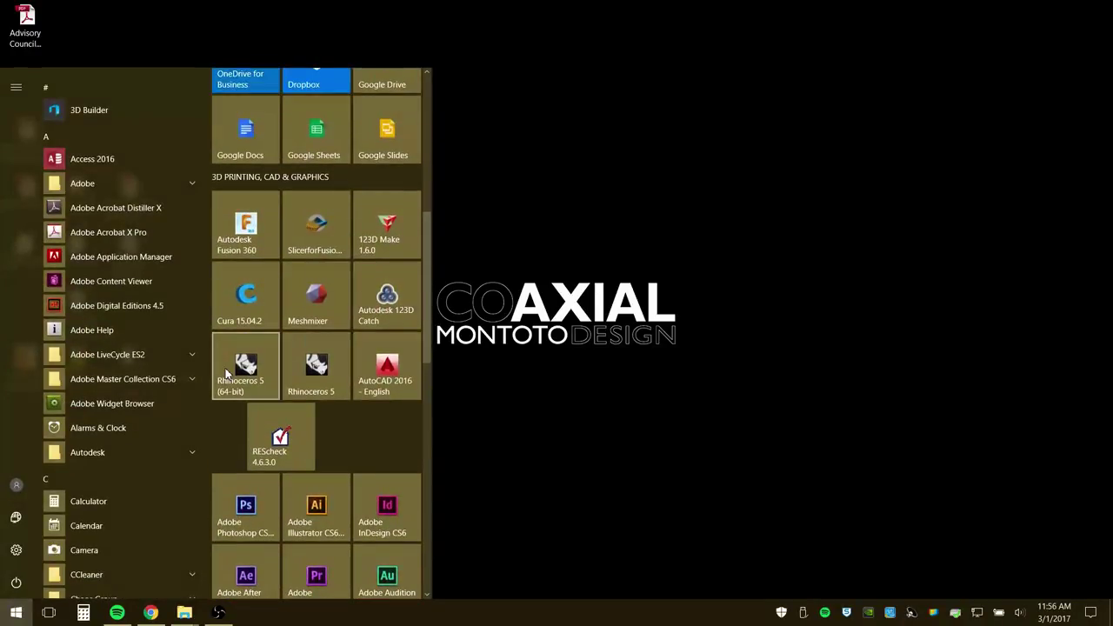
{"action": "left_click", "coordinate": [749, 308]}
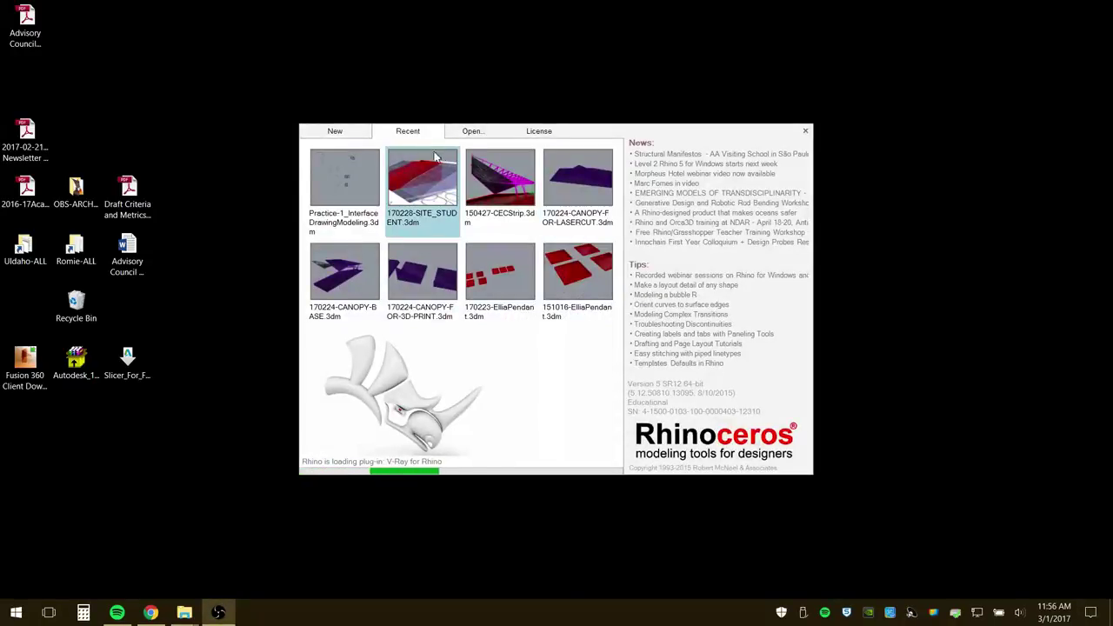
{"action": "left_click", "coordinate": [358, 135]}
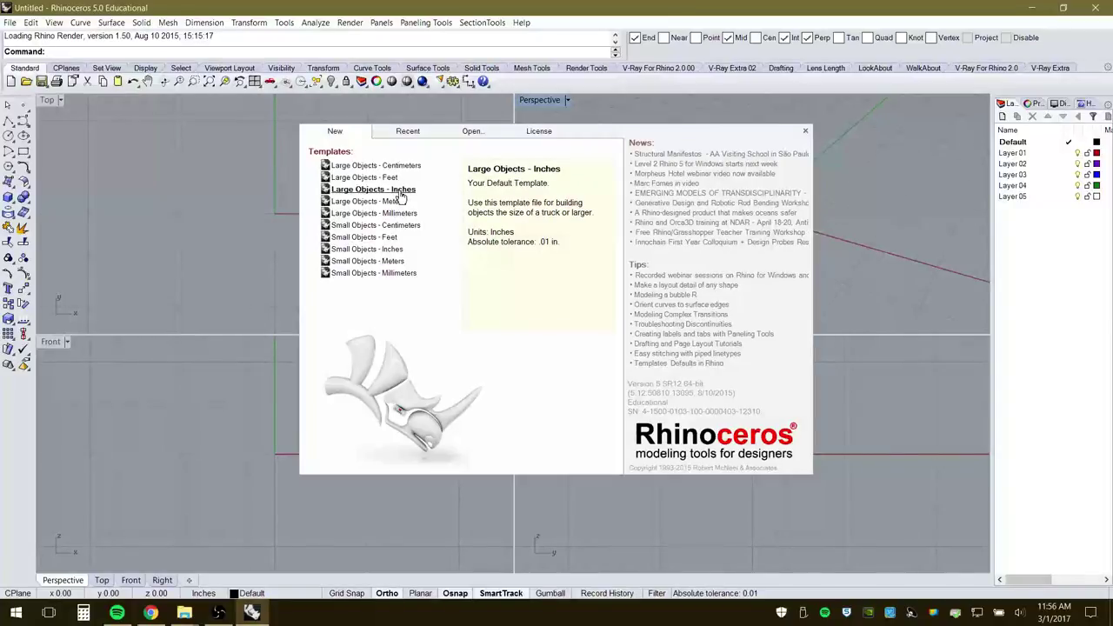
Create an untitled model from the Large Objects - Inches template.
{"action": "left_click", "coordinate": [401, 196]}
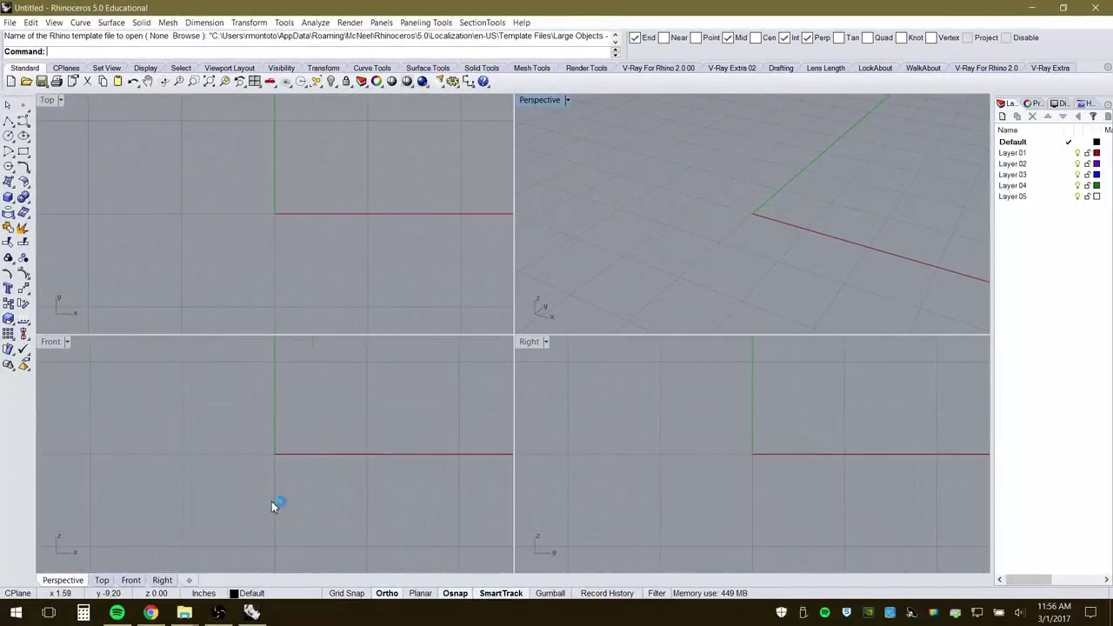
{"action": "mouse_move", "coordinate": [251, 617]}
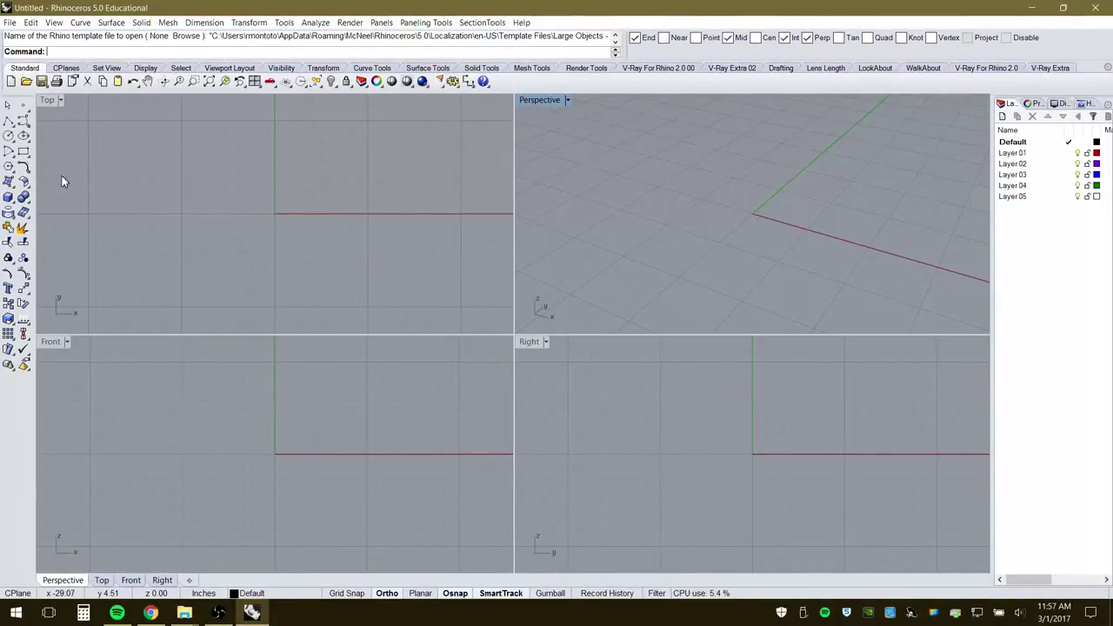
{"action": "left_click", "coordinate": [13, 186]}
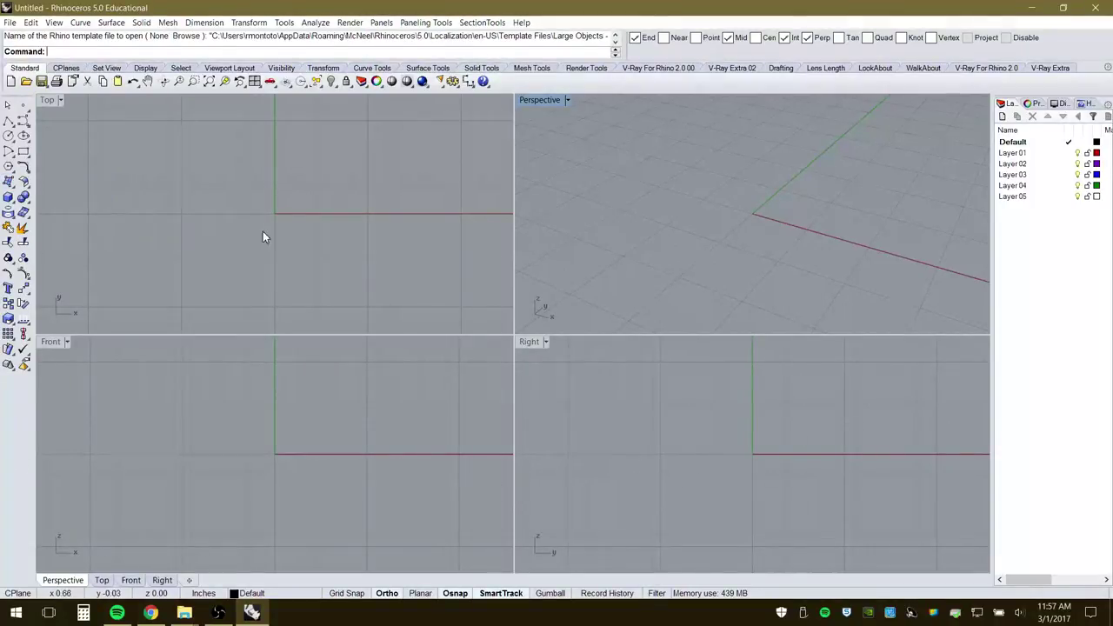
{"action": "left_click", "coordinate": [114, 24]}
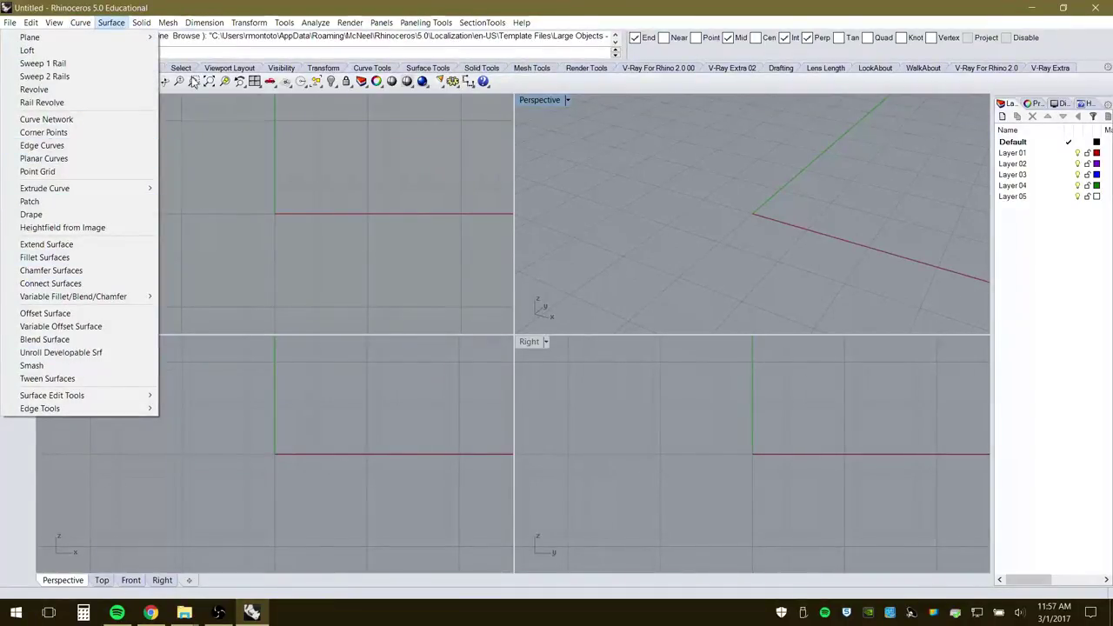
{"action": "key", "text": "Escape"}
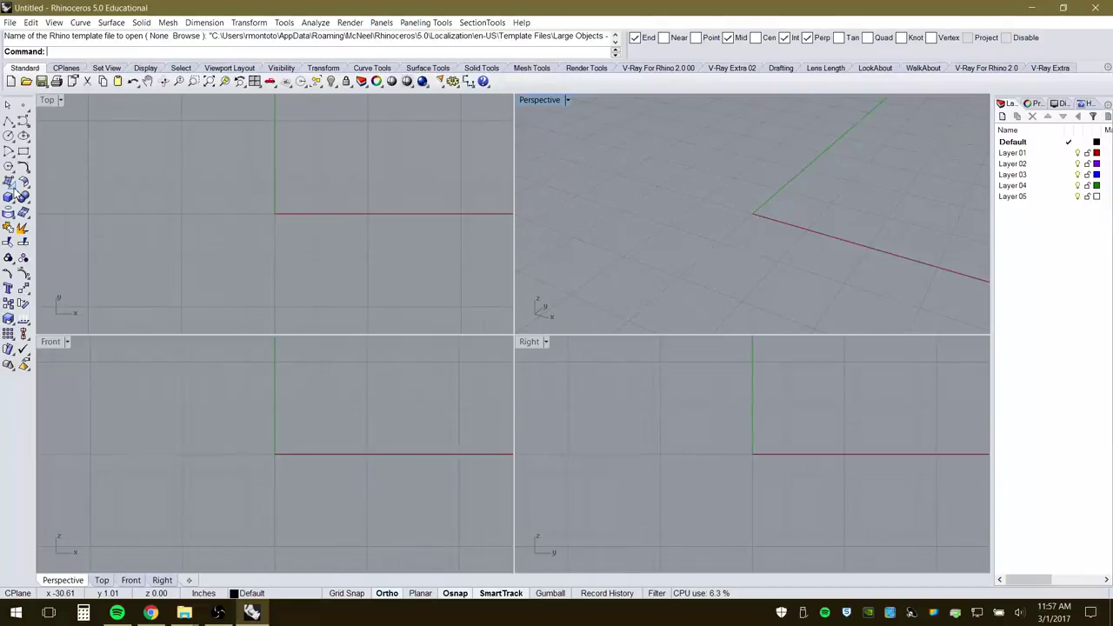
{"action": "left_click", "coordinate": [9, 183]}
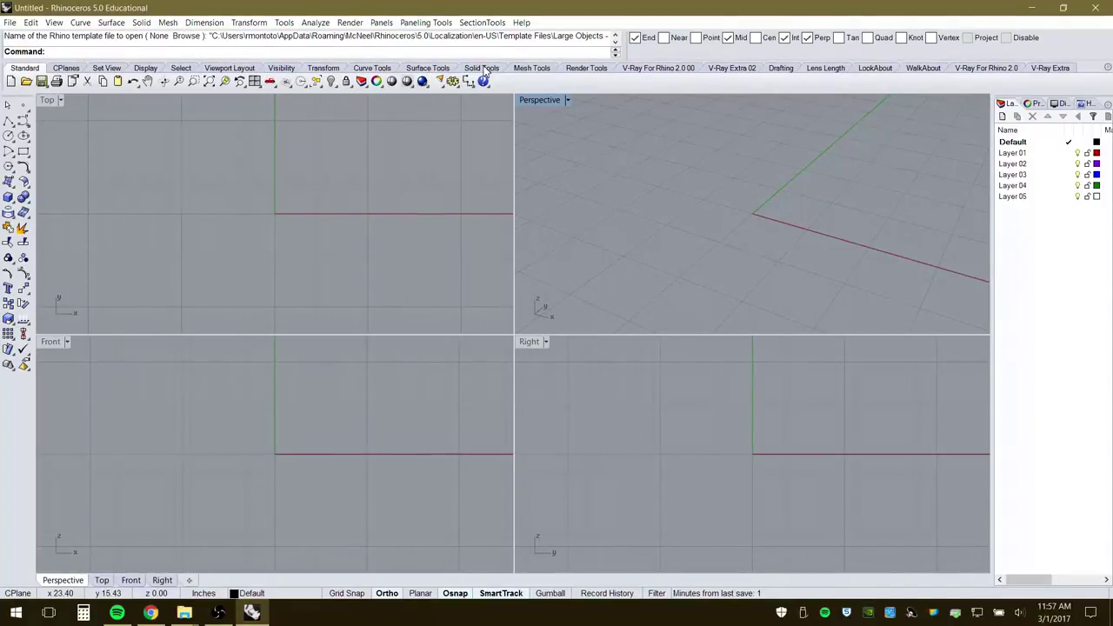
{"action": "left_click", "coordinate": [439, 68]}
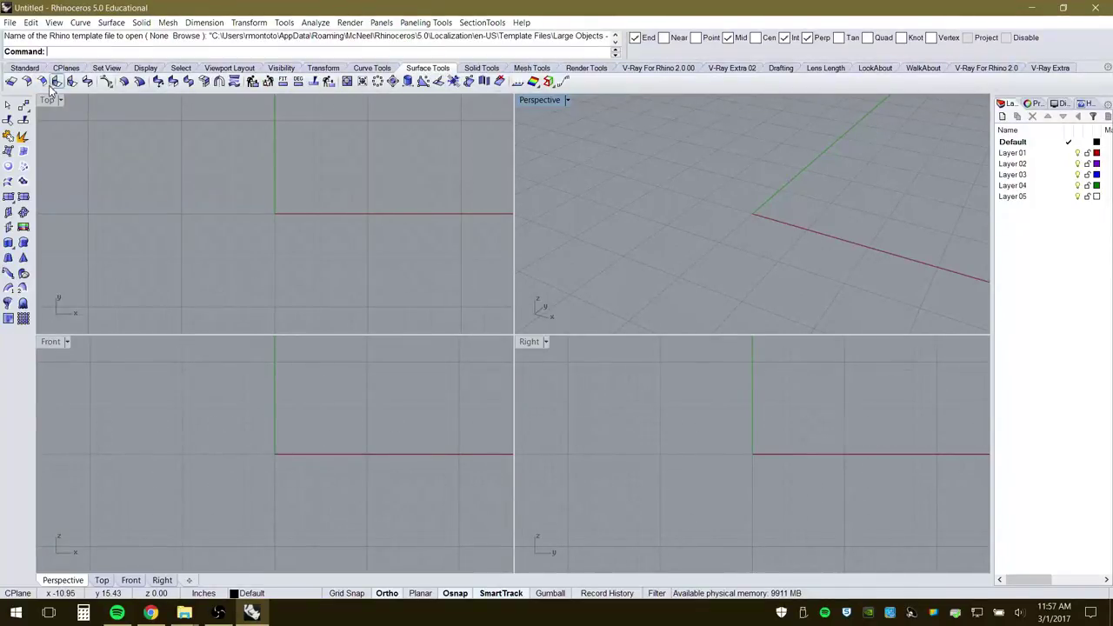
{"action": "left_click", "coordinate": [483, 67]}
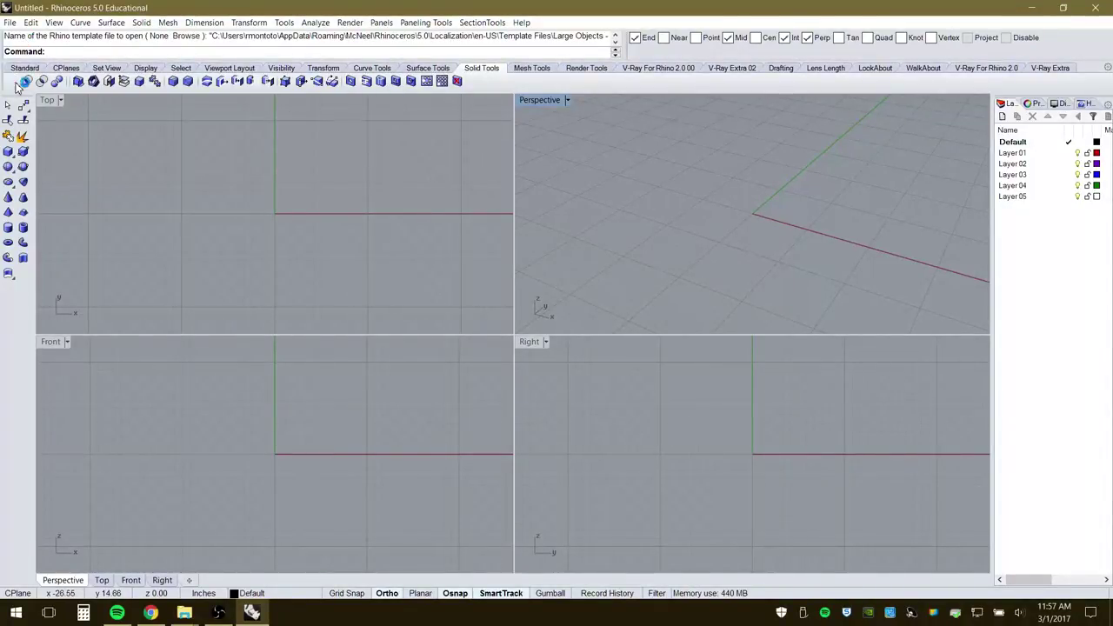
{"action": "left_click", "coordinate": [25, 68]}
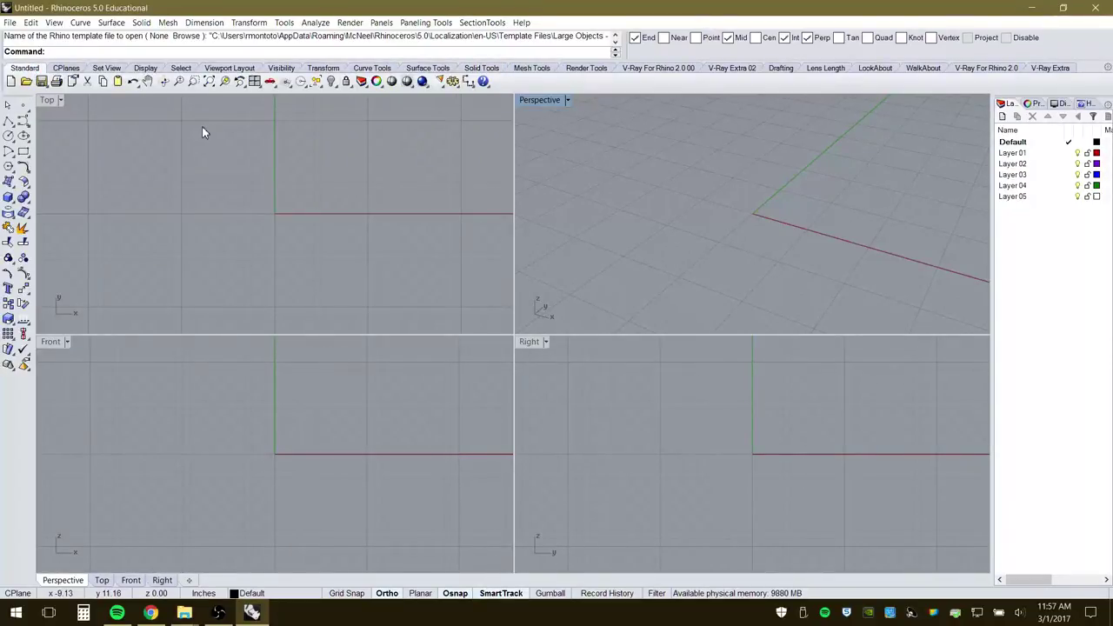
{"action": "left_click", "coordinate": [9, 22]}
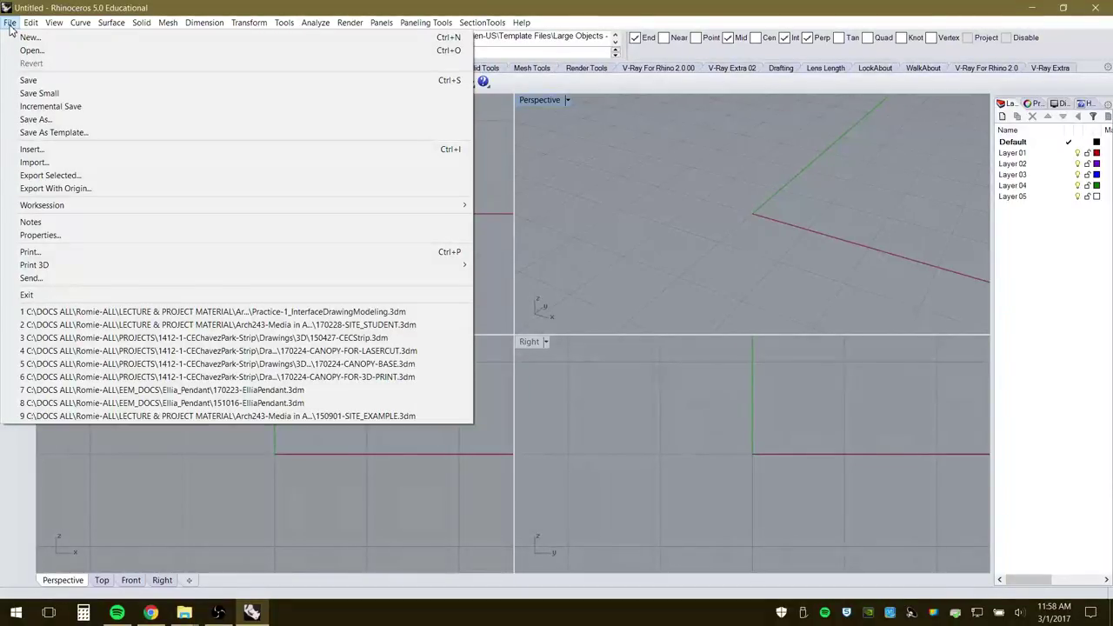
{"action": "mouse_move", "coordinate": [248, 23]}
{"action": "left_click", "coordinate": [520, 7]}
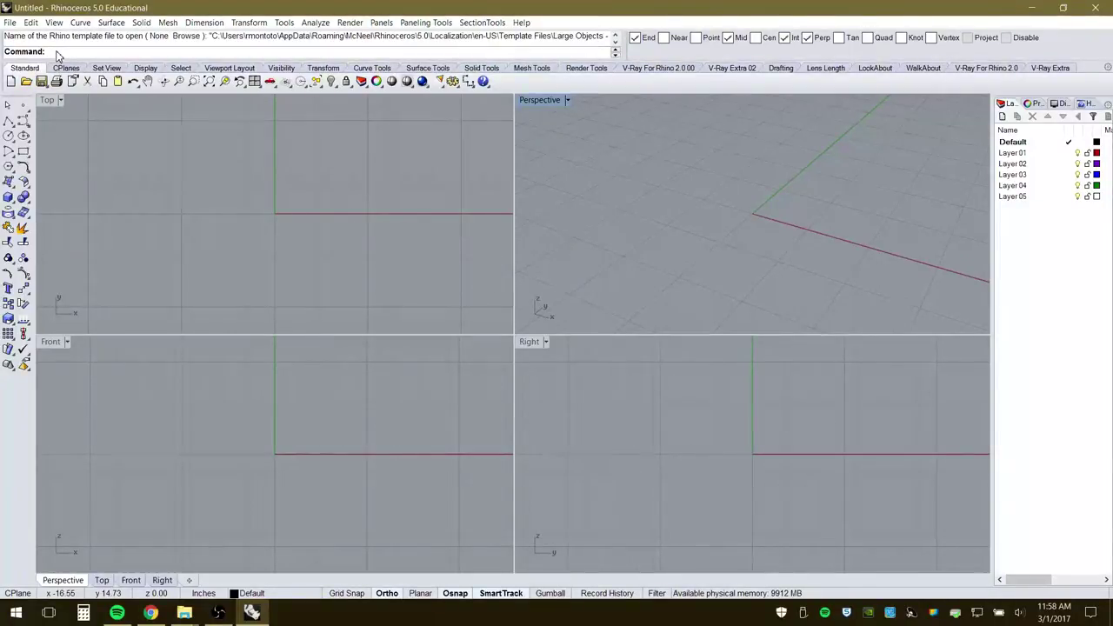
{"action": "type", "text": "Sy"}
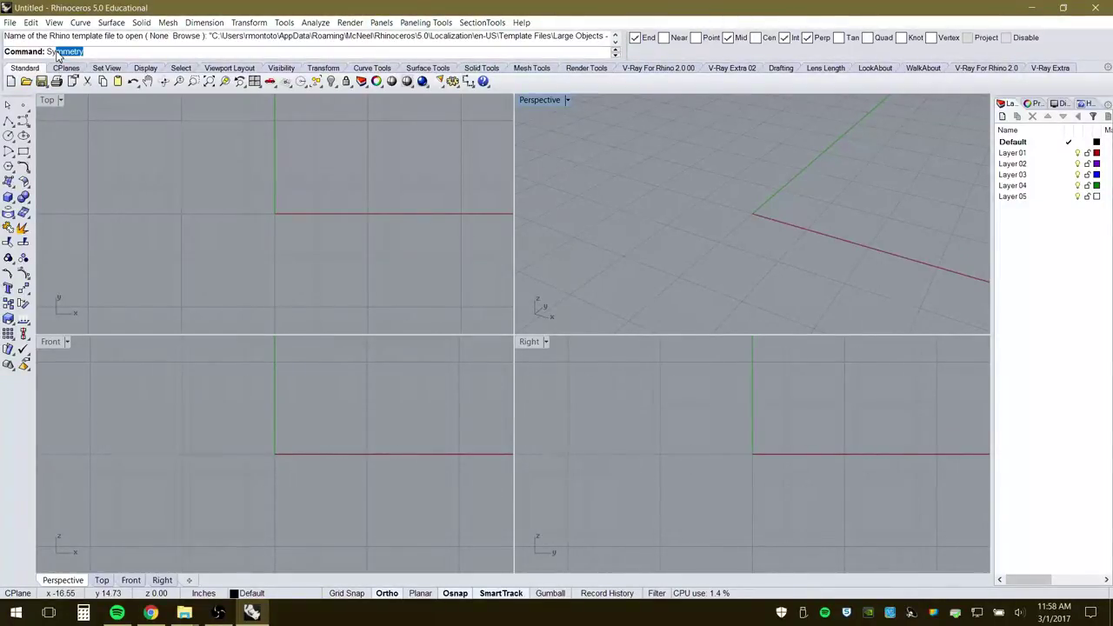
{"action": "type", "text": "Su"}
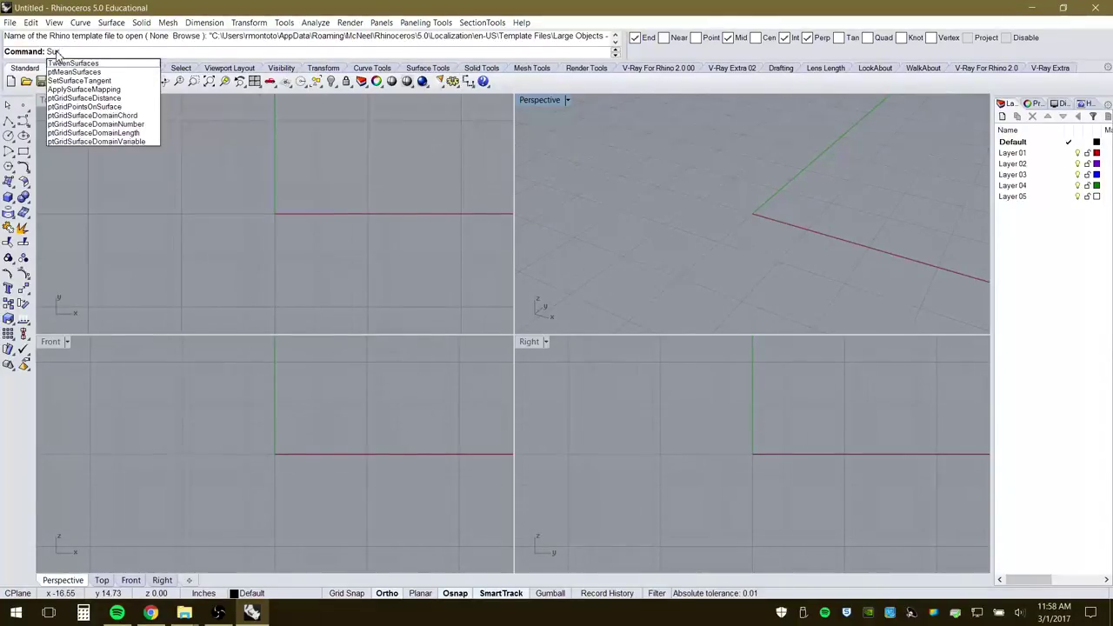
{"action": "type", "text": "rf"}
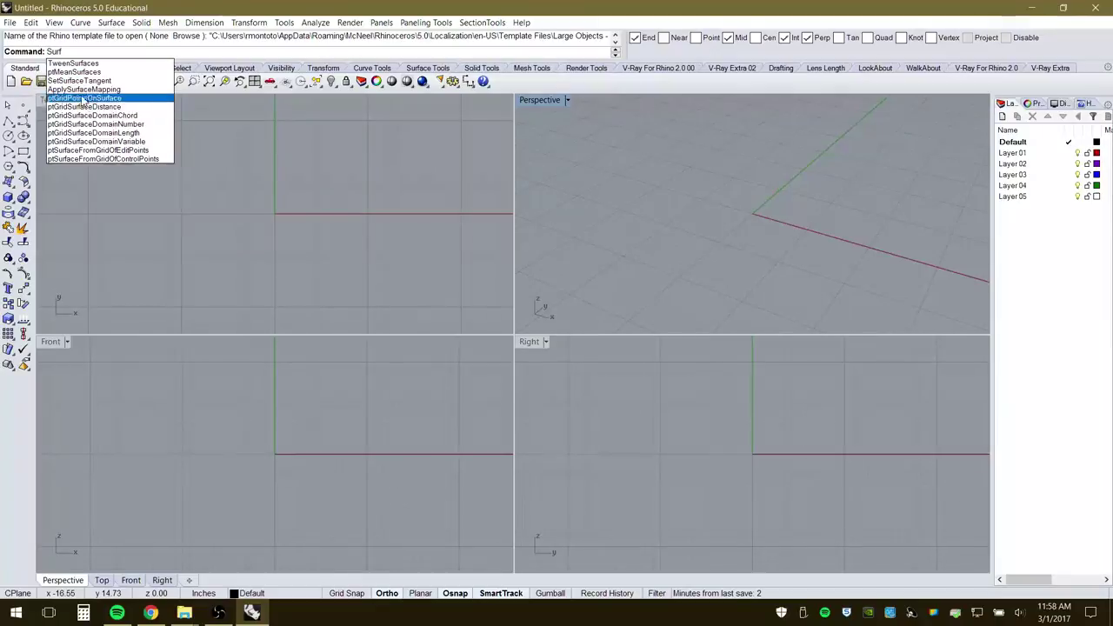
{"action": "type", "text": "ac"}
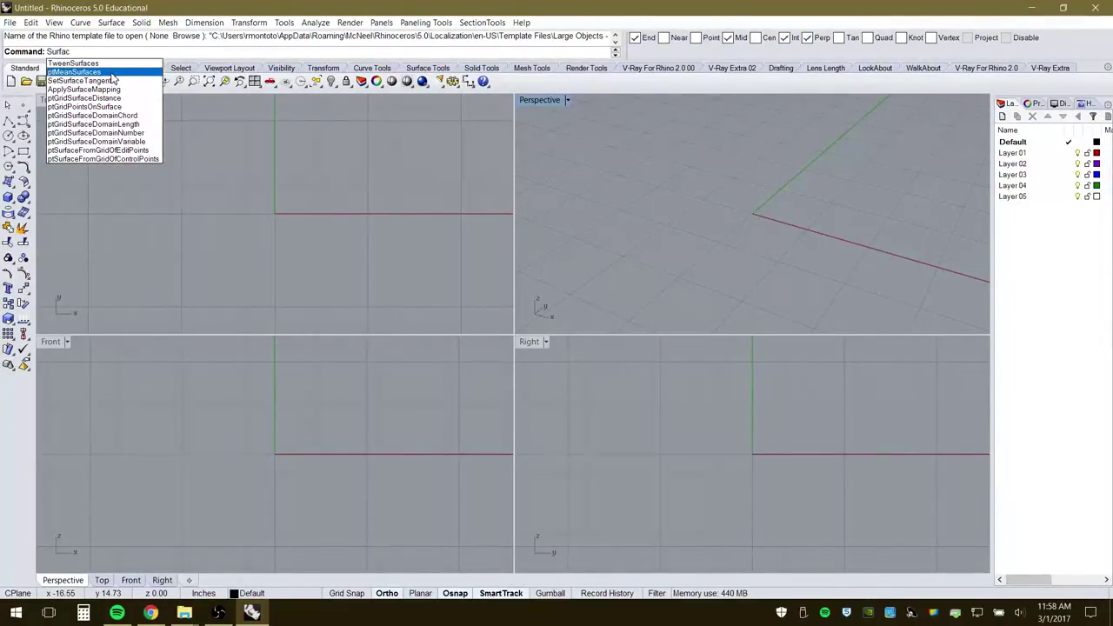
{"action": "key", "text": "BackSpace"}
{"action": "key", "text": "BackSpace"}
{"action": "key", "text": "BackSpace"}
{"action": "key", "text": "BackSpace"}
{"action": "key", "text": "BackSpace"}
{"action": "key", "text": "BackSpace"}
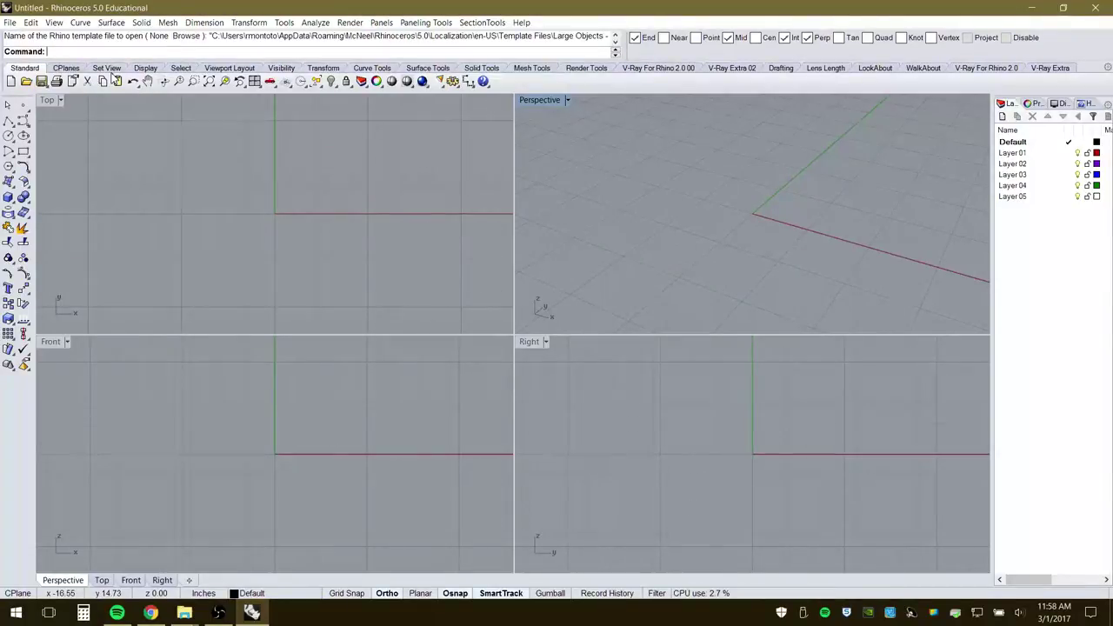
{"action": "type", "text": "Mov"}
{"action": "key", "text": "BackSpace"}
{"action": "key", "text": "BackSpace"}
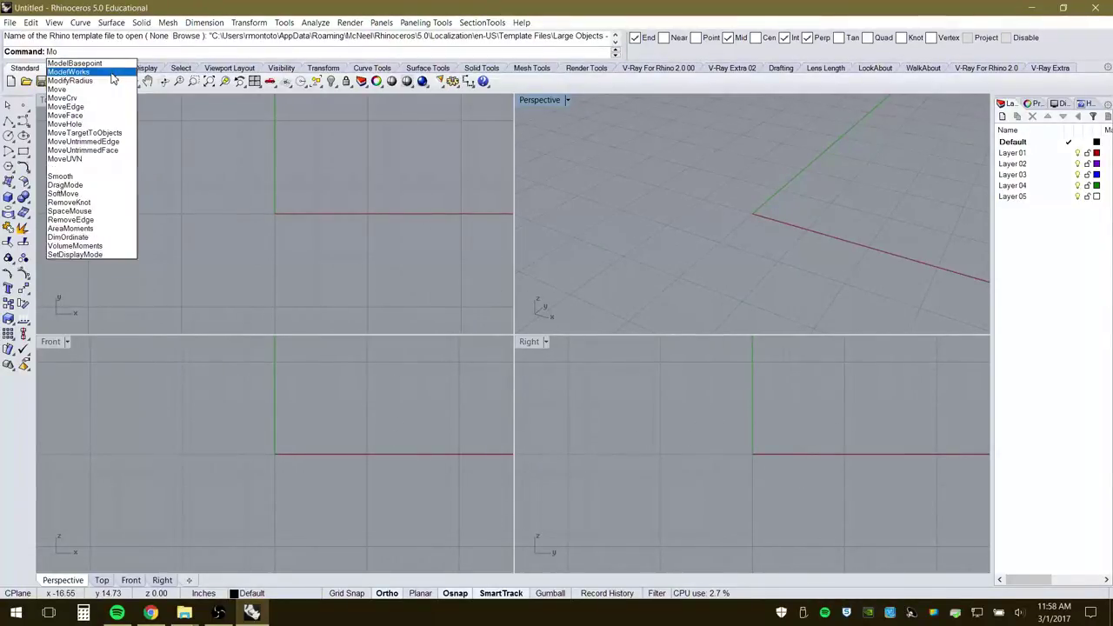
{"action": "type", "text": "o"}
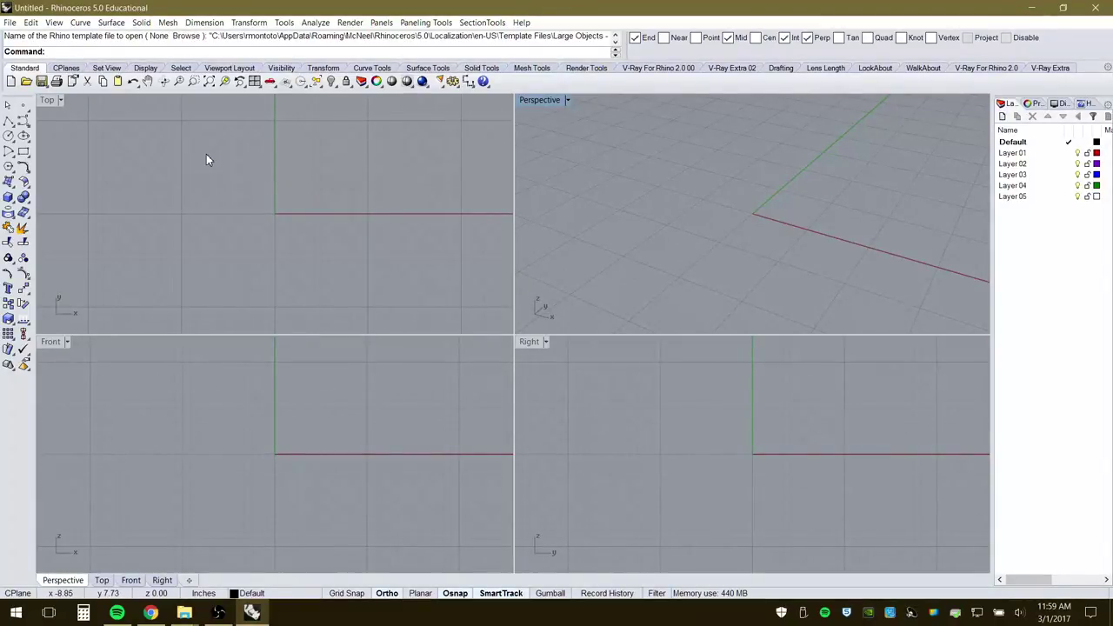
In Document Properties > Units, set distance display to Feet & Inches with 1' 1-1/8" precision.
{"action": "left_click", "coordinate": [10, 24]}
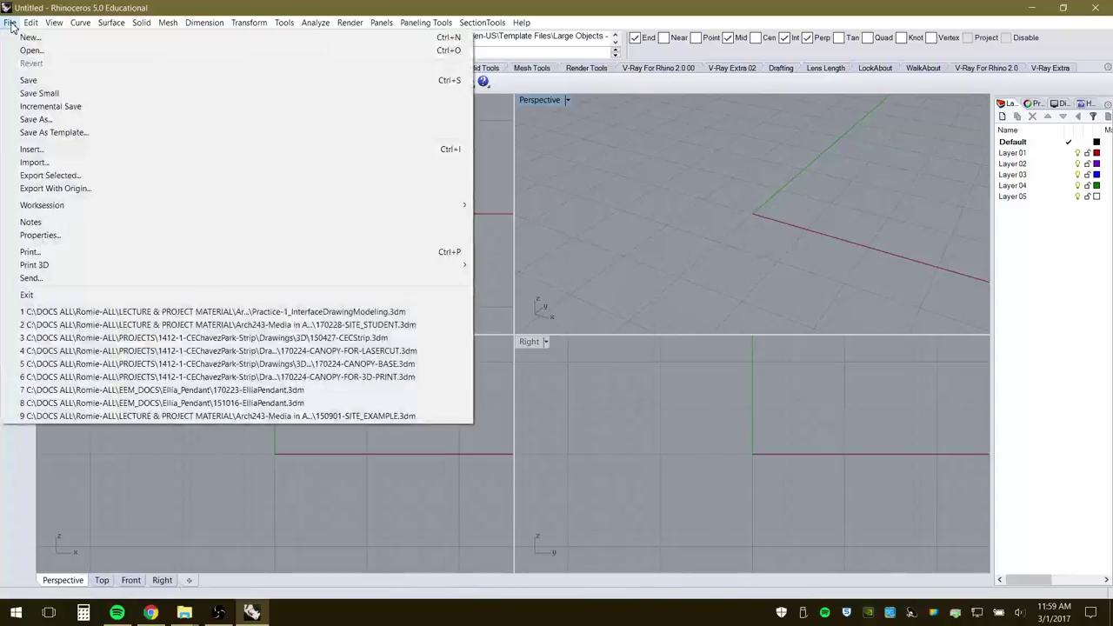
{"action": "left_click", "coordinate": [49, 238]}
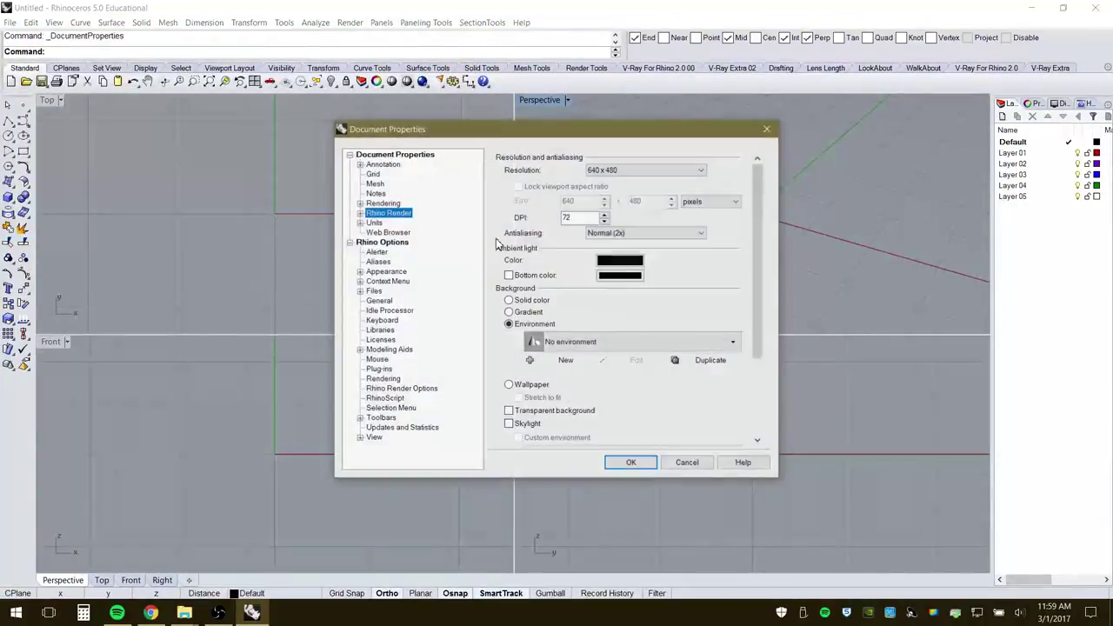
{"action": "left_click_drag", "start_coordinate": [556, 131], "coordinate": [492, 127]}
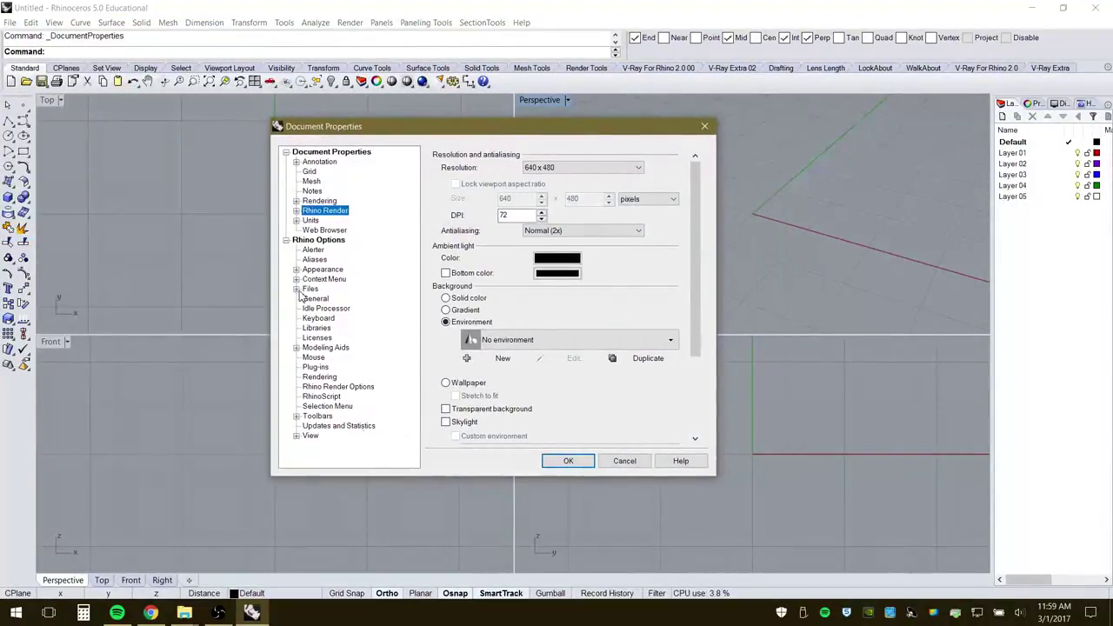
{"action": "left_click", "coordinate": [311, 220]}
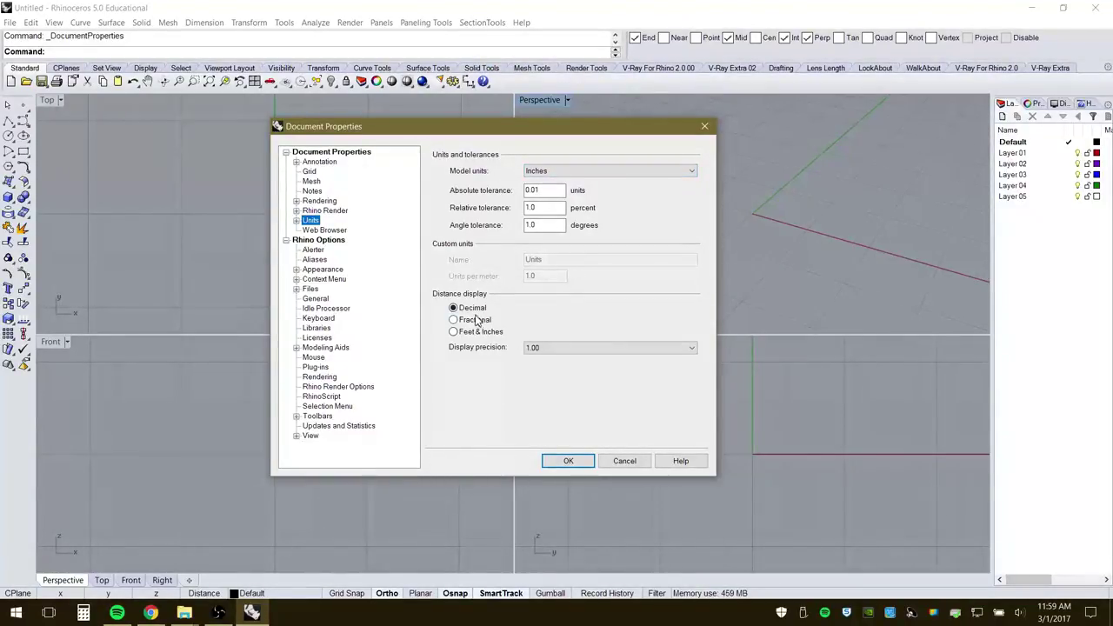
{"action": "left_click", "coordinate": [453, 333]}
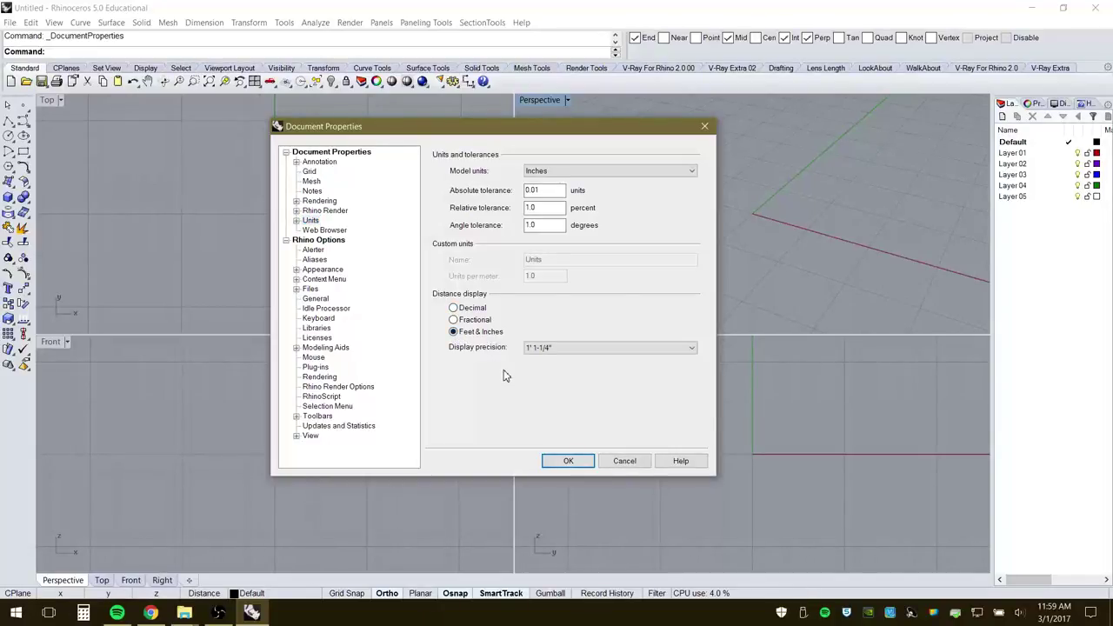
{"action": "left_click", "coordinate": [597, 353]}
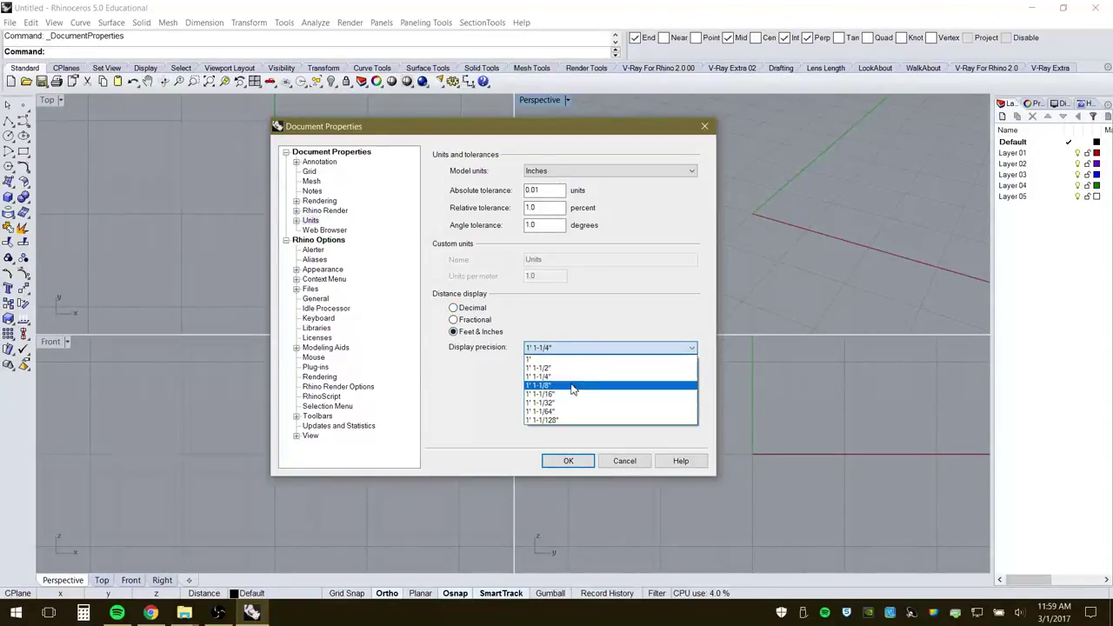
{"action": "key", "text": "Down"}
{"action": "key", "text": "Return"}
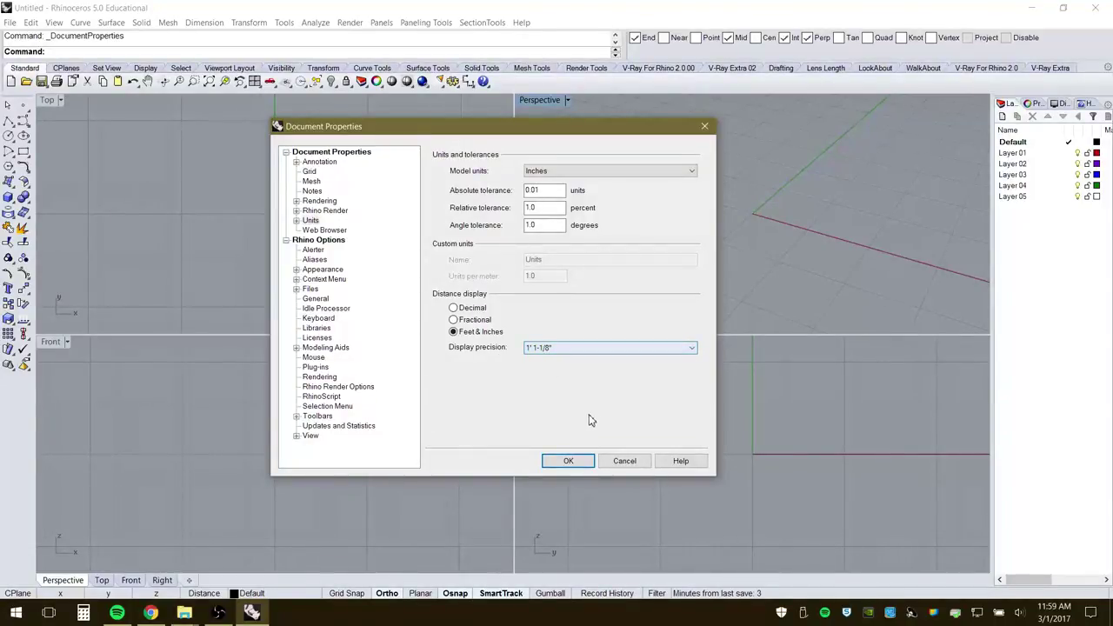
{"action": "left_click", "coordinate": [566, 462]}
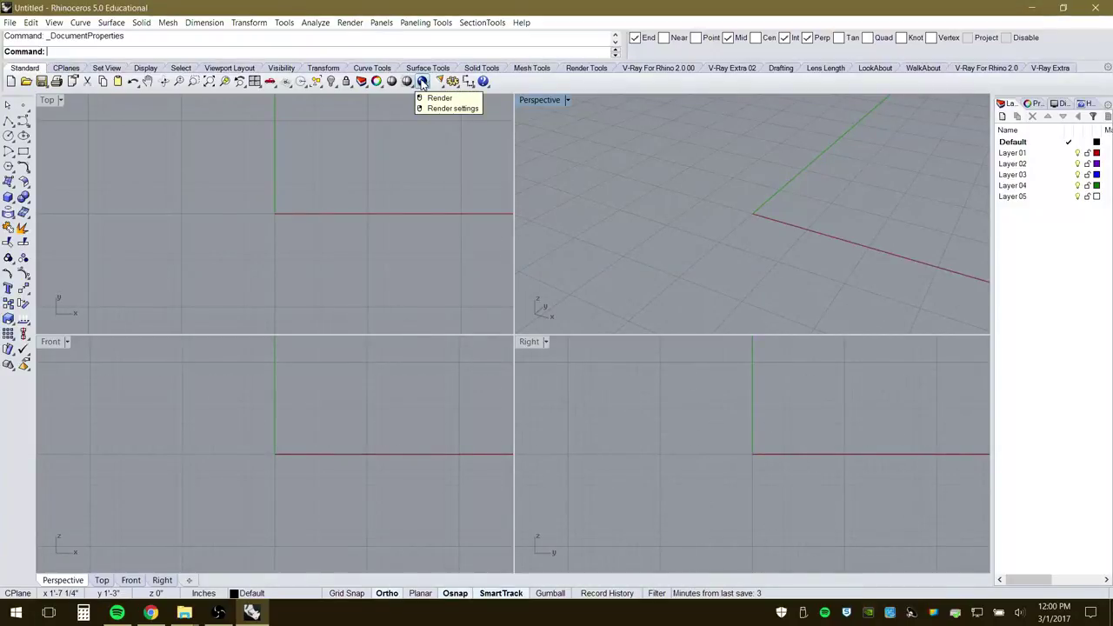
Reopen Document Properties from Render Settings and go to the Grid page.
{"action": "right_click", "coordinate": [421, 81]}
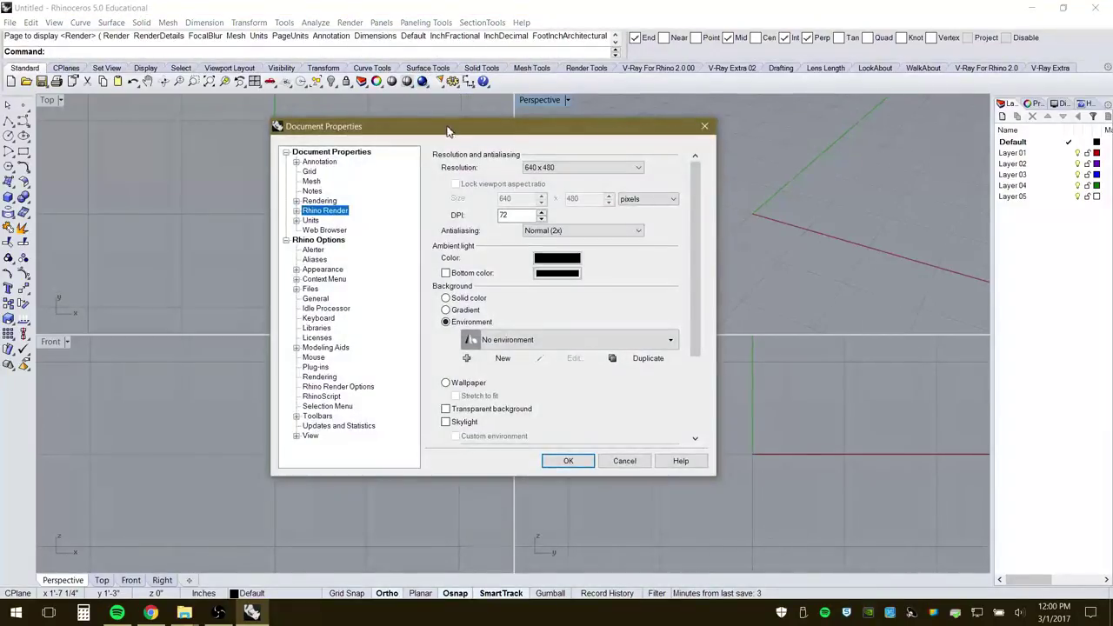
{"action": "left_click_drag", "start_coordinate": [391, 133], "coordinate": [416, 132]}
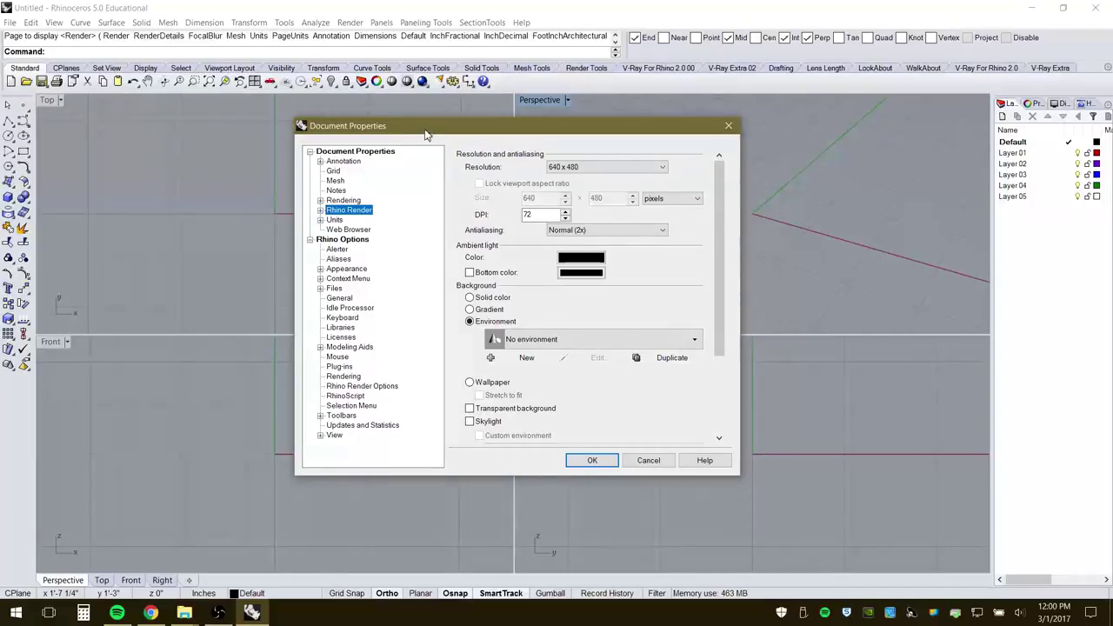
{"action": "left_click", "coordinate": [334, 221]}
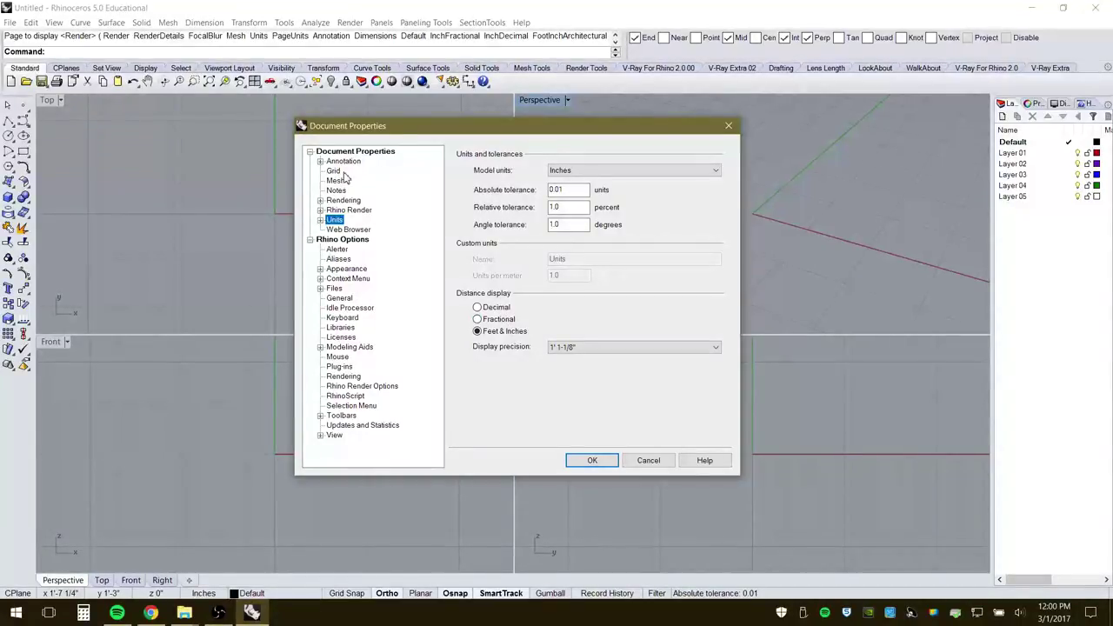
{"action": "left_click_drag", "start_coordinate": [415, 131], "coordinate": [508, 128]}
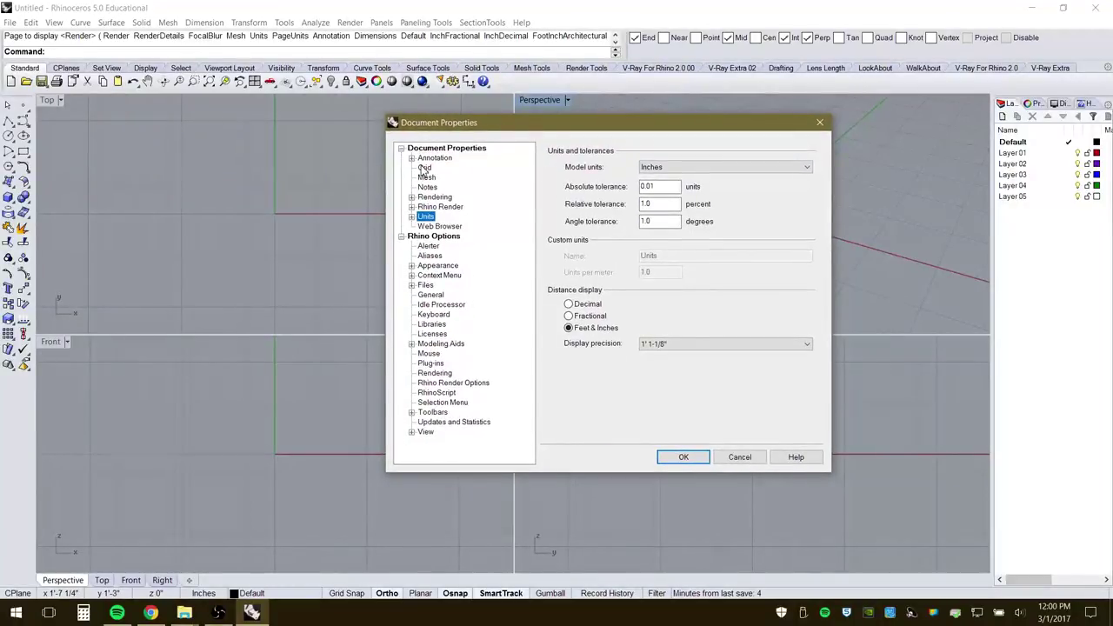
{"action": "left_click", "coordinate": [424, 169]}
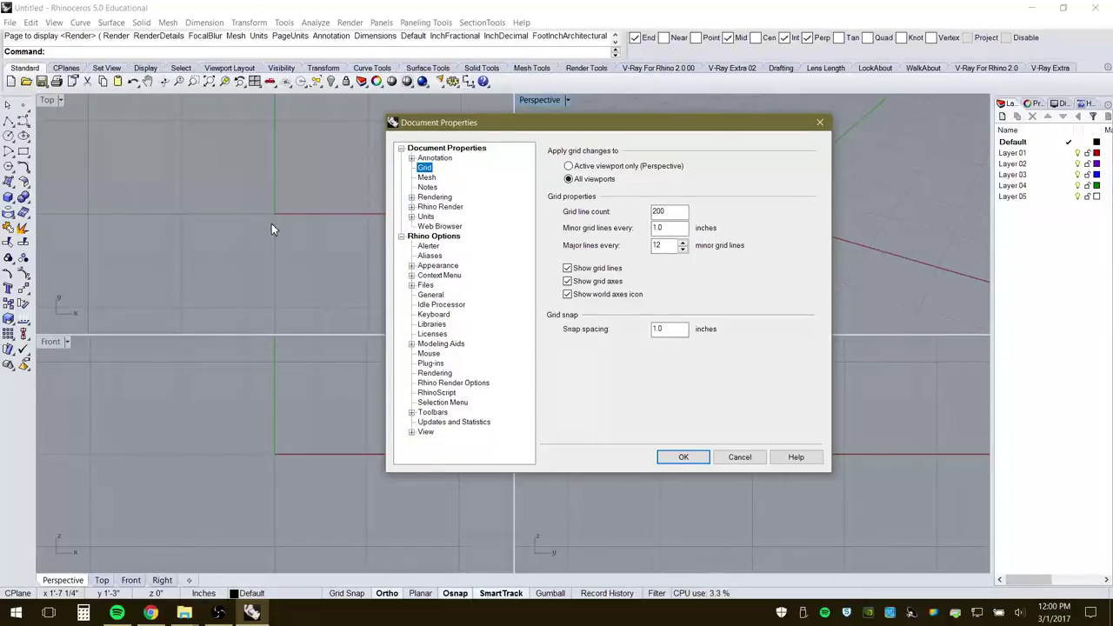
{"action": "left_click_drag", "start_coordinate": [756, 129], "coordinate": [507, 108]}
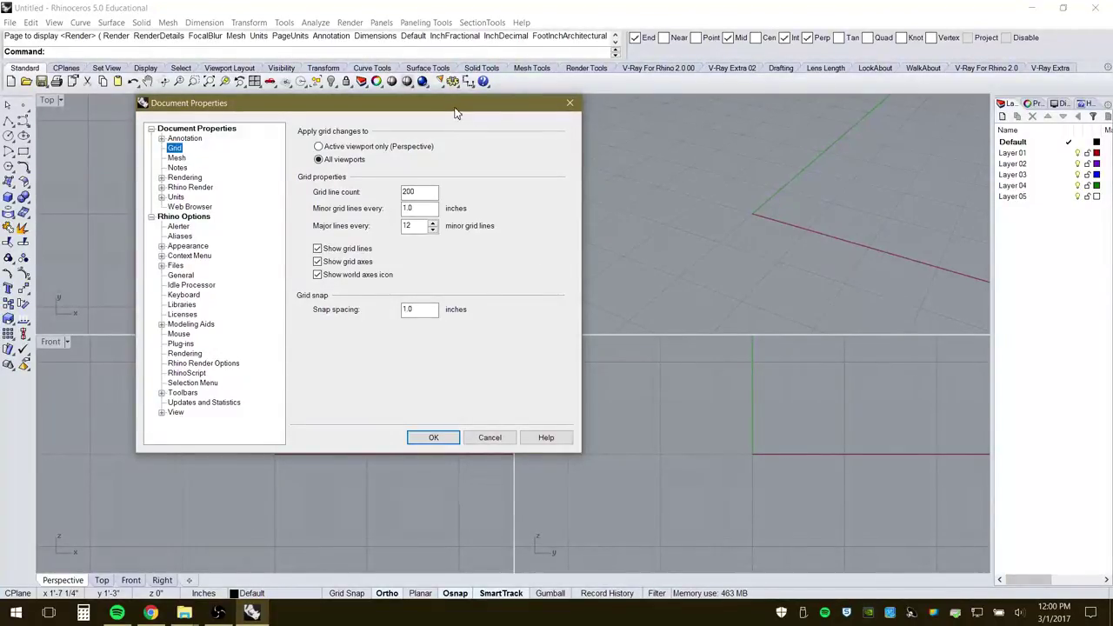
{"action": "left_click_drag", "start_coordinate": [463, 112], "coordinate": [648, 136]}
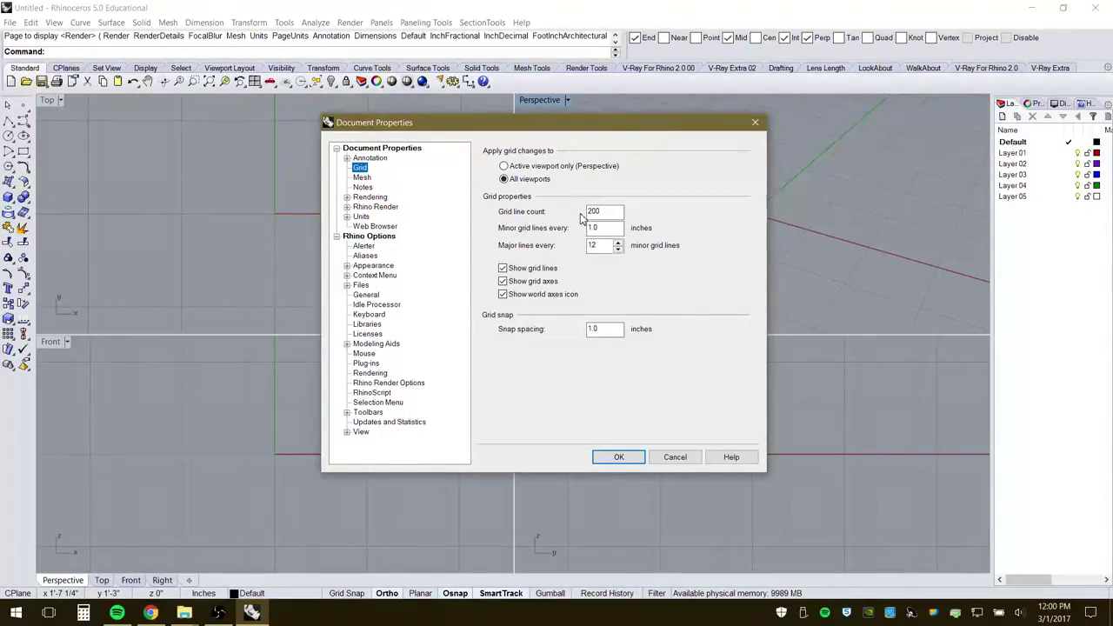
Set minor grid lines every 6 inches with a major line every 36, and apply.
{"action": "left_click", "coordinate": [592, 228]}
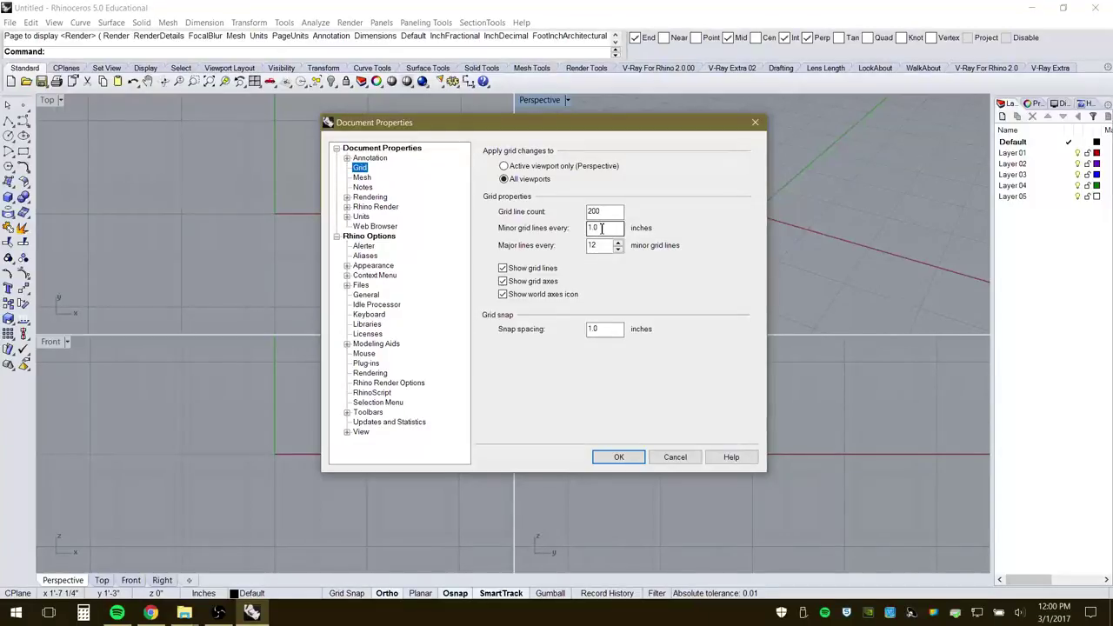
{"action": "left_click_drag", "start_coordinate": [602, 228], "coordinate": [566, 227]}
{"action": "type", "text": "6"}
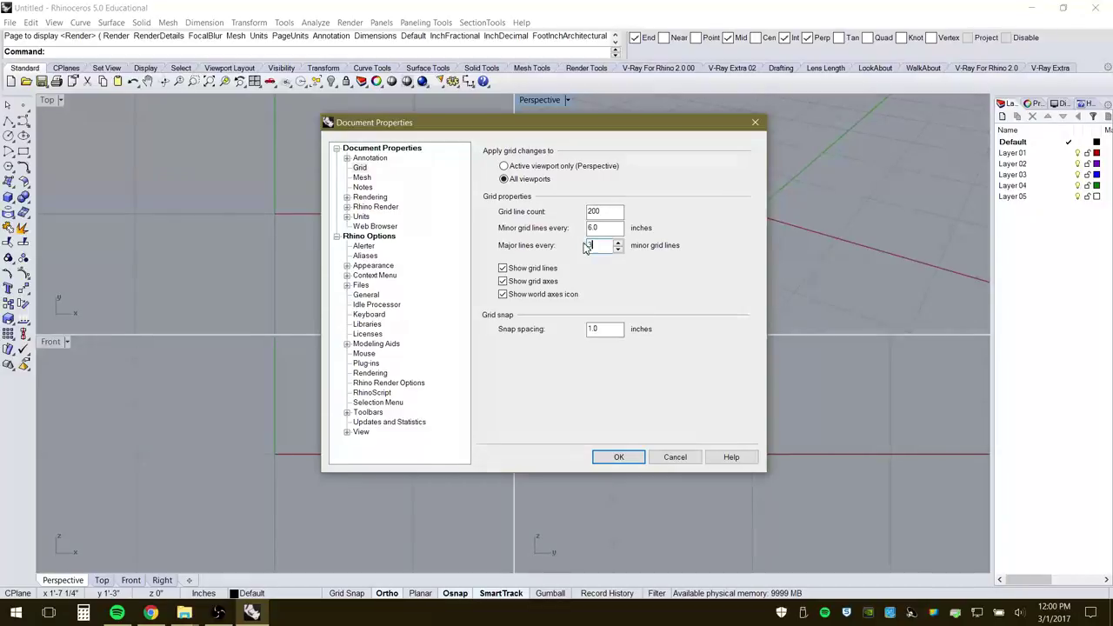
{"action": "type", "text": "36"}
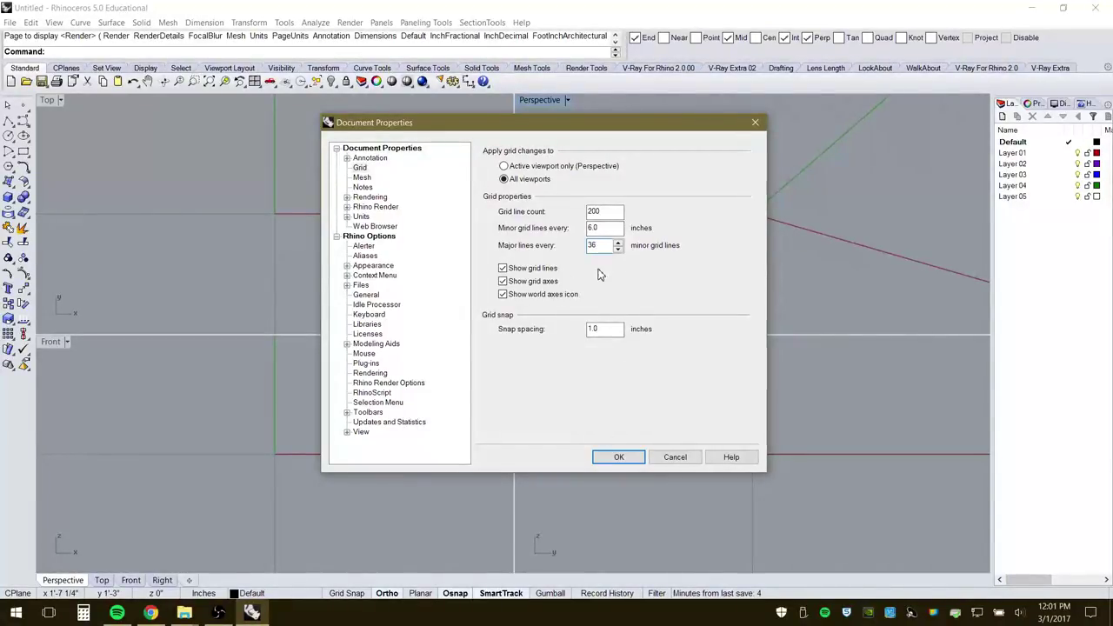
{"action": "left_click", "coordinate": [615, 458]}
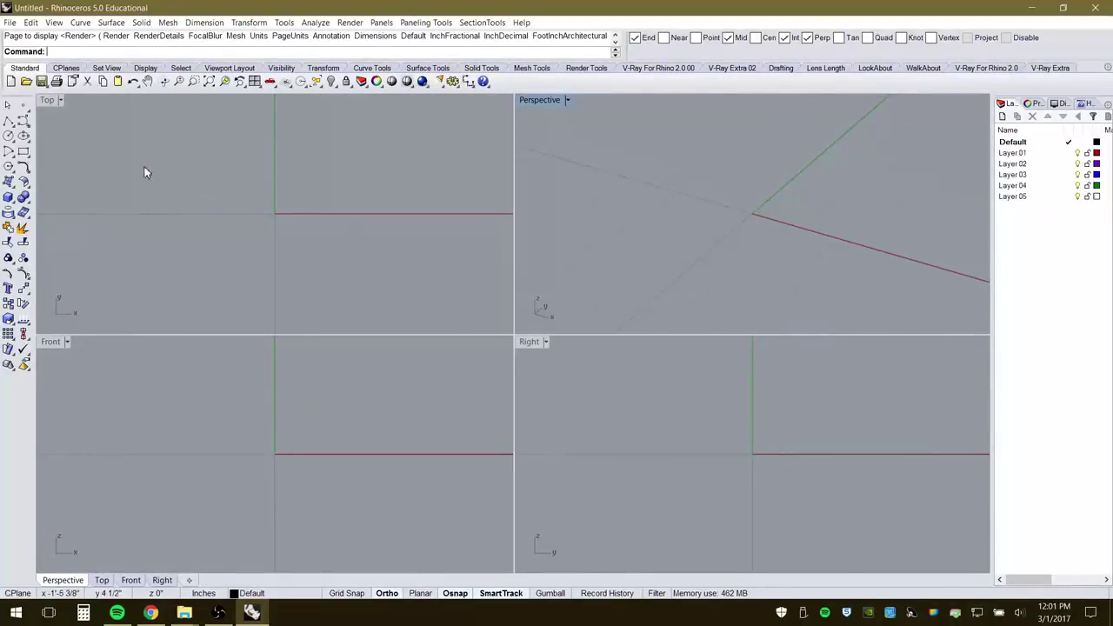
{"action": "scroll", "coordinate": [326, 203], "scroll_direction": "down", "scroll_amount": 10}
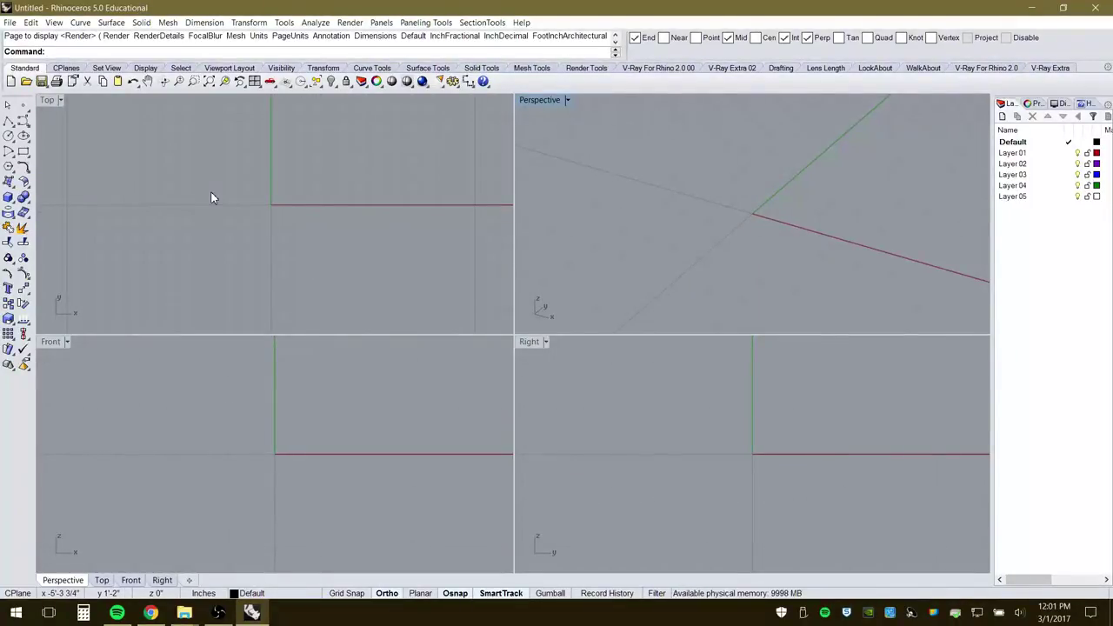
{"action": "scroll", "coordinate": [228, 222], "scroll_direction": "down", "scroll_amount": 1}
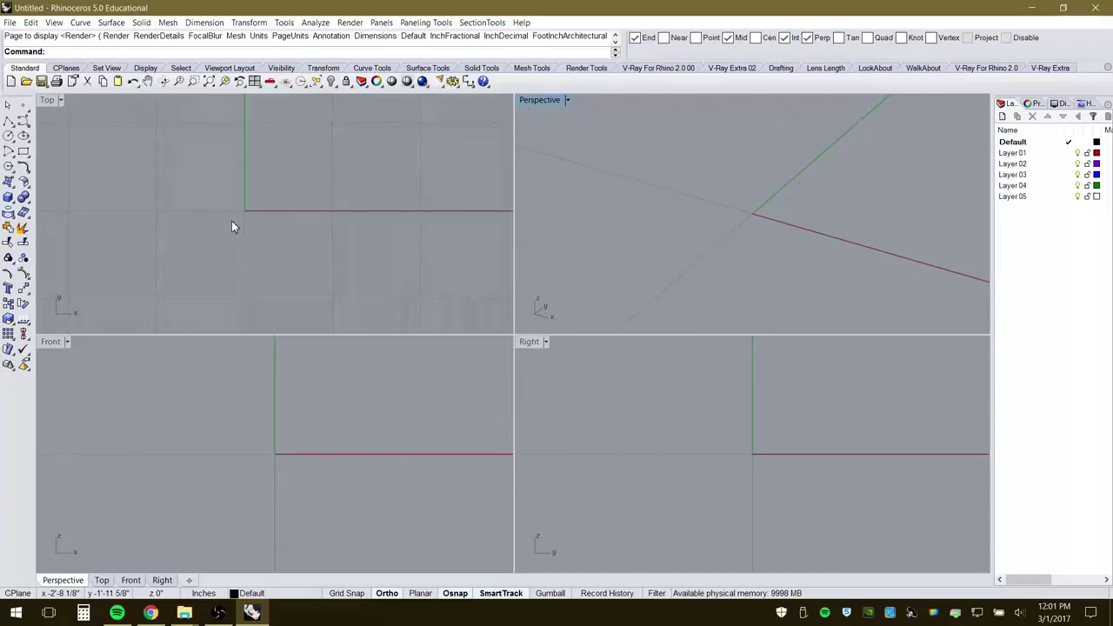
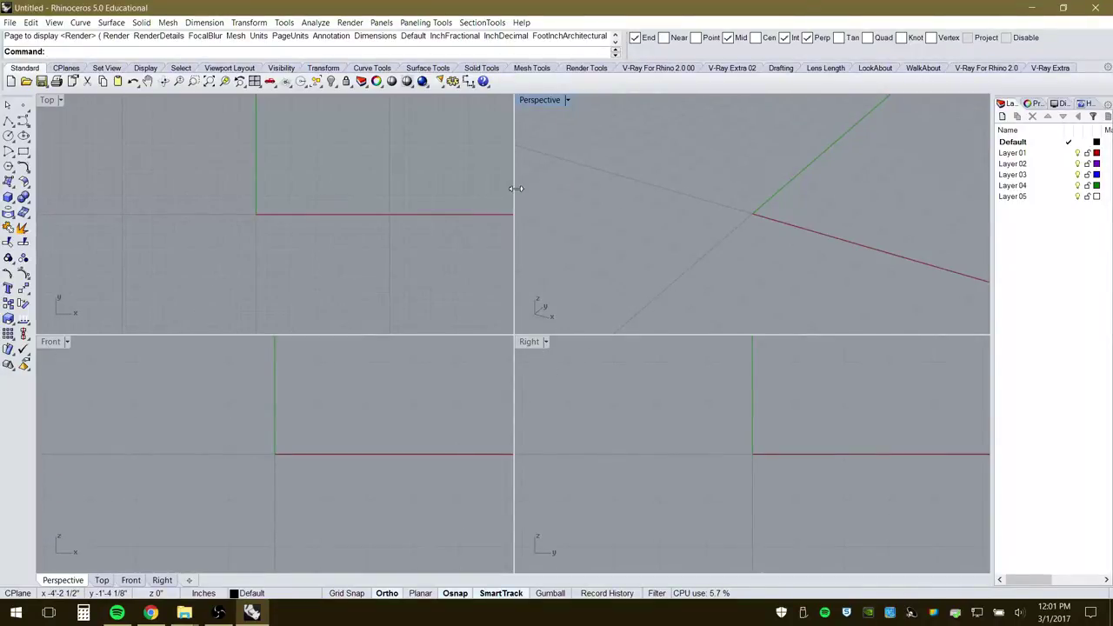
Activate the Top, Front, Perspective and Right views in turn.
{"action": "left_click", "coordinate": [214, 157]}
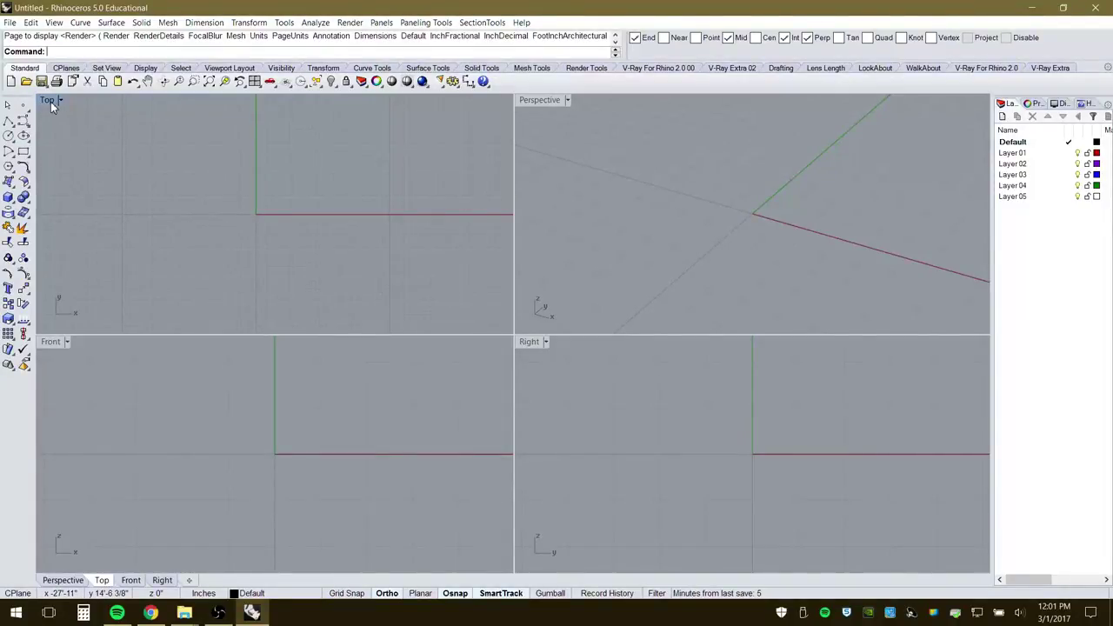
{"action": "left_click", "coordinate": [287, 435]}
{"action": "left_click", "coordinate": [632, 230]}
{"action": "left_click", "coordinate": [712, 409]}
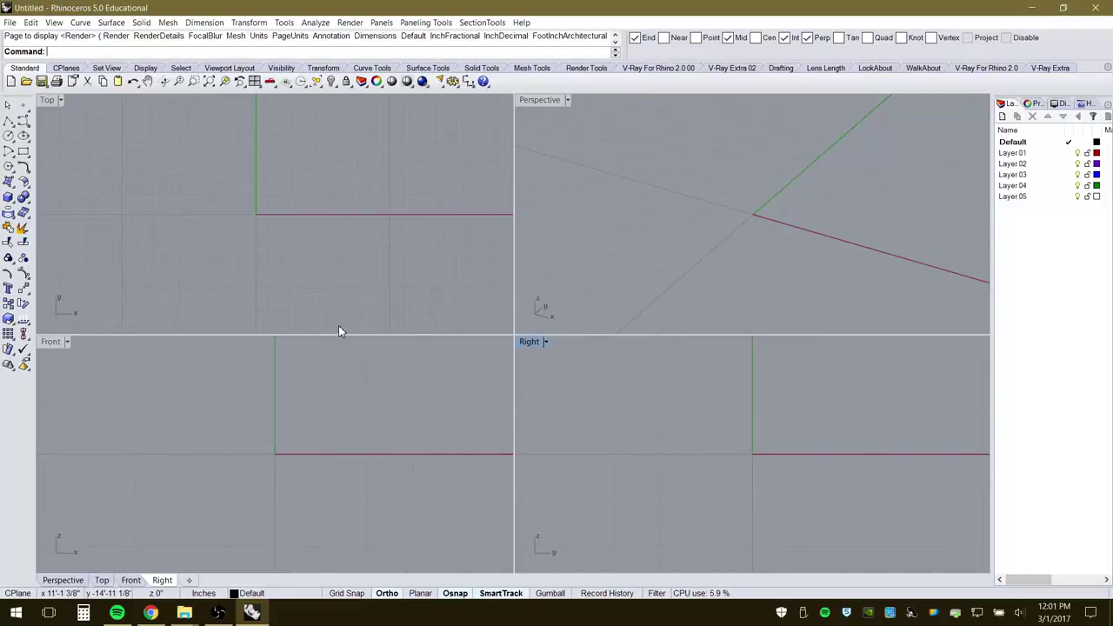
Zoom the active view in and then out.
{"action": "scroll", "coordinate": [282, 214], "scroll_direction": "up", "scroll_amount": 2}
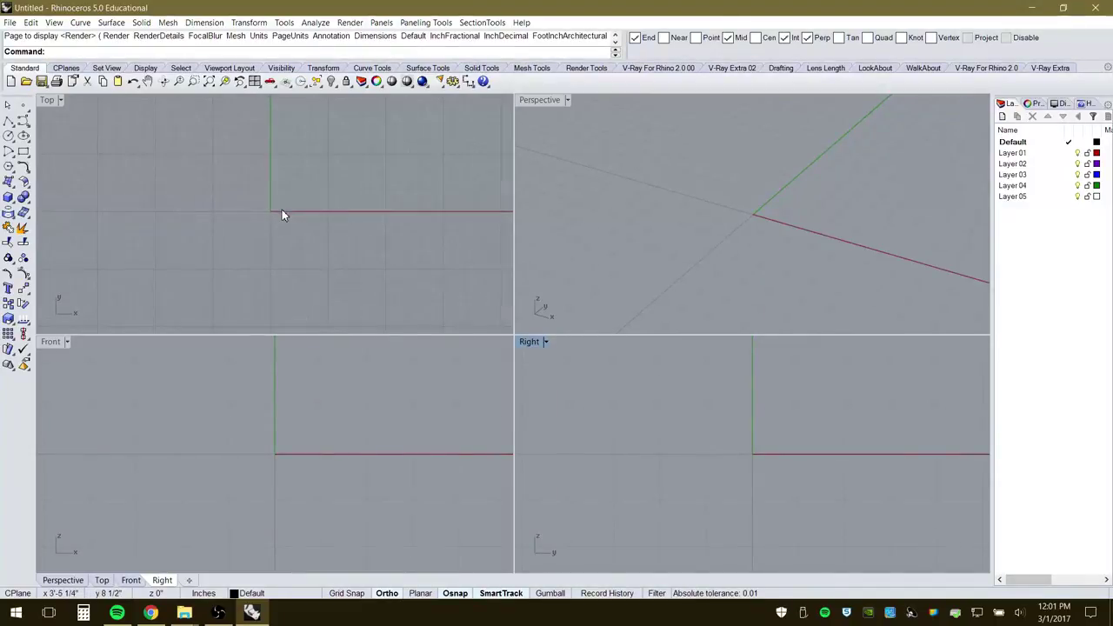
{"action": "scroll", "coordinate": [272, 480], "scroll_direction": "down", "scroll_amount": 3}
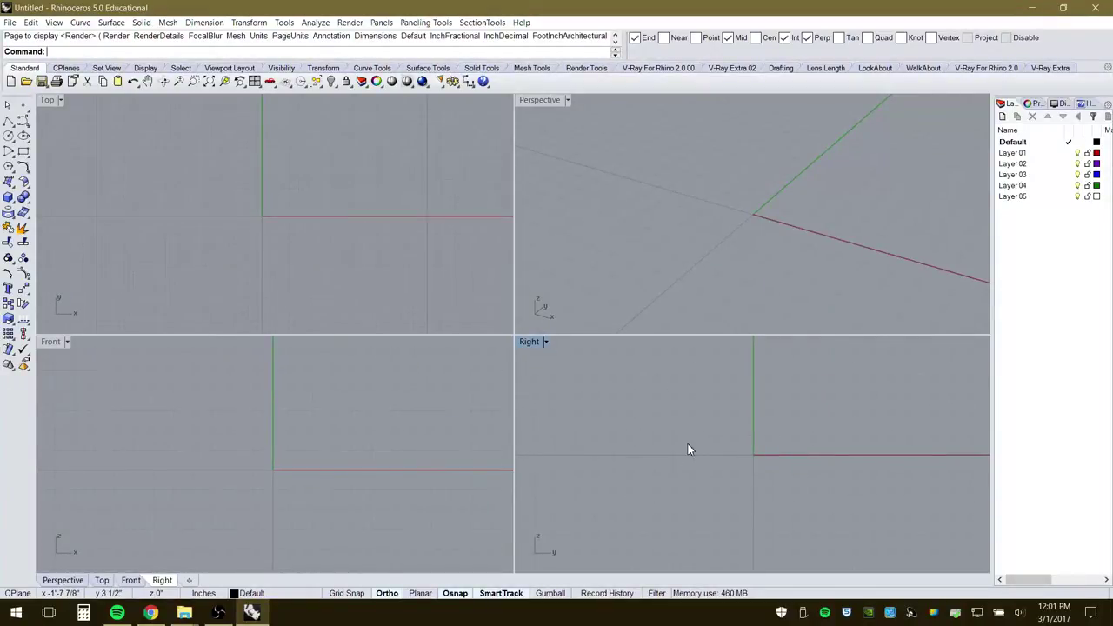
{"action": "scroll", "coordinate": [661, 202], "scroll_direction": "down", "scroll_amount": 1}
{"action": "scroll", "coordinate": [352, 228], "scroll_direction": "down", "scroll_amount": 1}
{"action": "scroll", "coordinate": [280, 392], "scroll_direction": "down", "scroll_amount": 1}
{"action": "scroll", "coordinate": [766, 478], "scroll_direction": "down", "scroll_amount": 1}
{"action": "scroll", "coordinate": [767, 478], "scroll_direction": "down", "scroll_amount": 1}
{"action": "scroll", "coordinate": [805, 252], "scroll_direction": "down", "scroll_amount": 1}
{"action": "scroll", "coordinate": [364, 204], "scroll_direction": "down", "scroll_amount": 1}
{"action": "scroll", "coordinate": [294, 362], "scroll_direction": "down", "scroll_amount": 1}
{"action": "scroll", "coordinate": [723, 449], "scroll_direction": "down", "scroll_amount": 1}
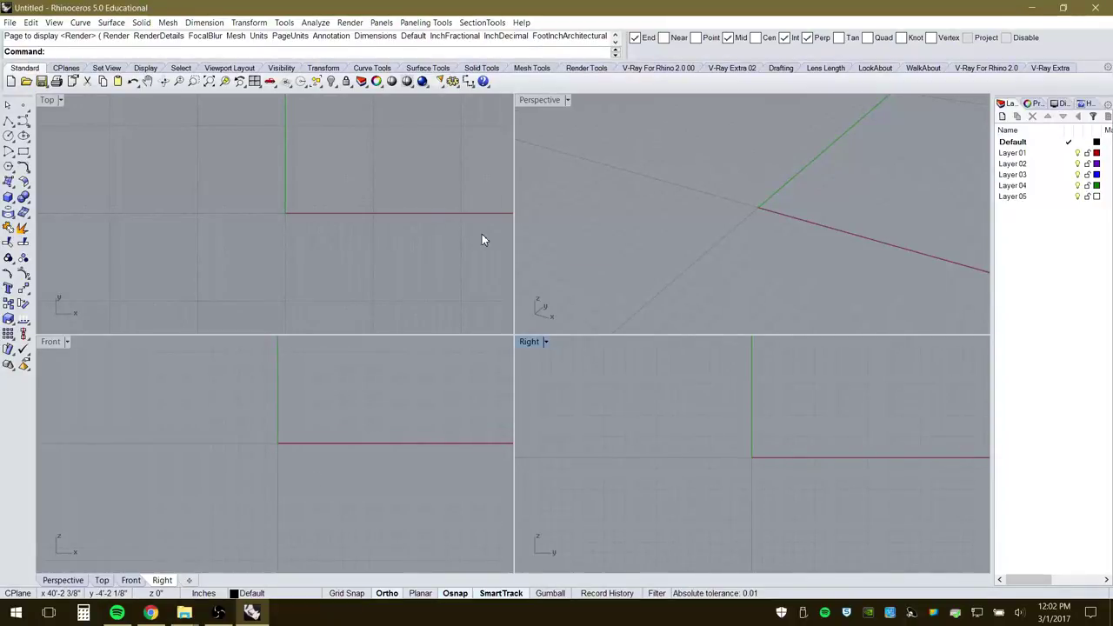
Orbit the Perspective view around the origin and pan the Top and Front views to recentre the axes.
{"action": "right_click_drag", "start_coordinate": [661, 229], "coordinate": [721, 201]}
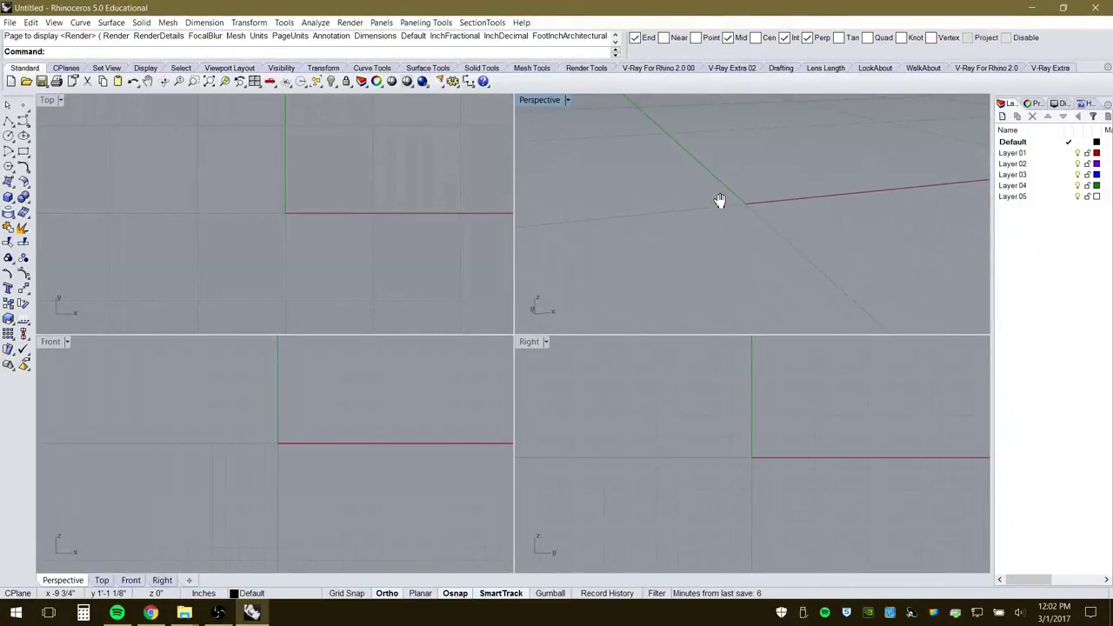
{"action": "mouse_move", "coordinate": [275, 201]}
{"action": "right_mouse_down"}
{"action": "mouse_move", "coordinate": [243, 183]}
{"action": "mouse_move", "coordinate": [219, 195]}
{"action": "mouse_move", "coordinate": [268, 221]}
{"action": "mouse_move", "coordinate": [383, 209]}
{"action": "mouse_move", "coordinate": [345, 171]}
{"action": "mouse_move", "coordinate": [266, 221]}
{"action": "mouse_move", "coordinate": [339, 209]}
{"action": "mouse_move", "coordinate": [290, 204]}
{"action": "mouse_move", "coordinate": [316, 214]}
{"action": "mouse_move", "coordinate": [270, 221]}
{"action": "right_mouse_up"}
{"action": "right_click_drag", "start_coordinate": [292, 470], "coordinate": [214, 459]}
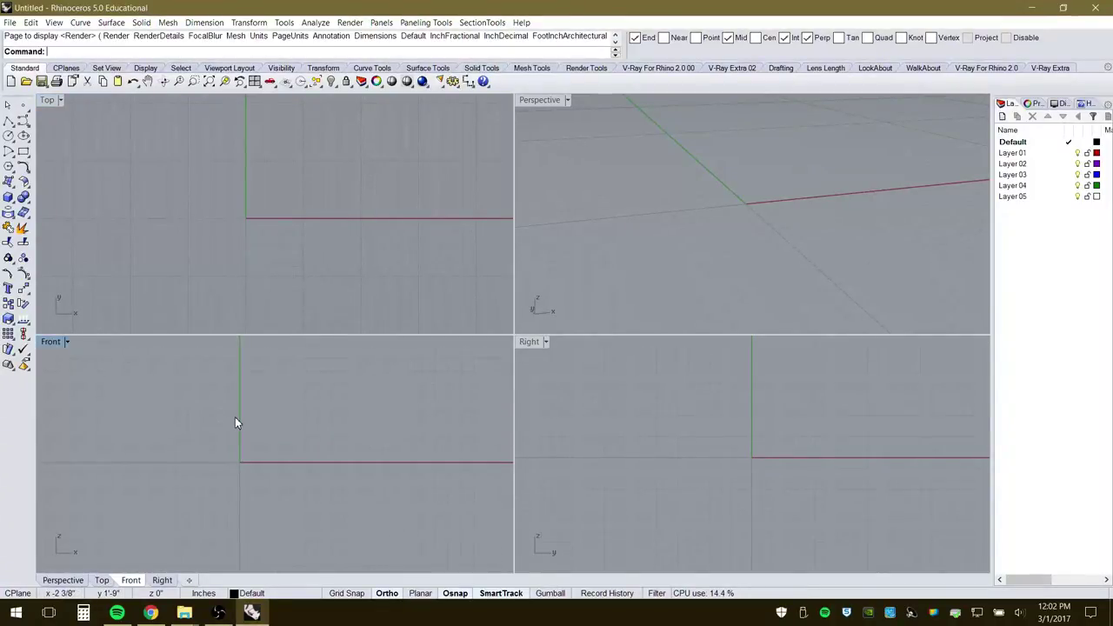
{"action": "key", "text": "Return"}
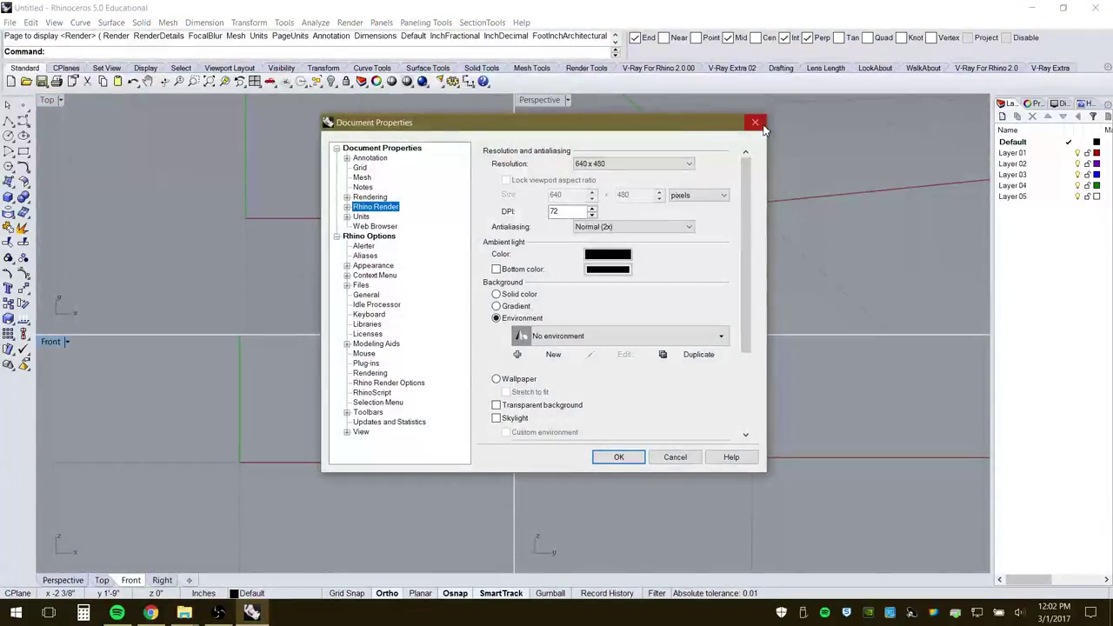
{"action": "left_click", "coordinate": [755, 122]}
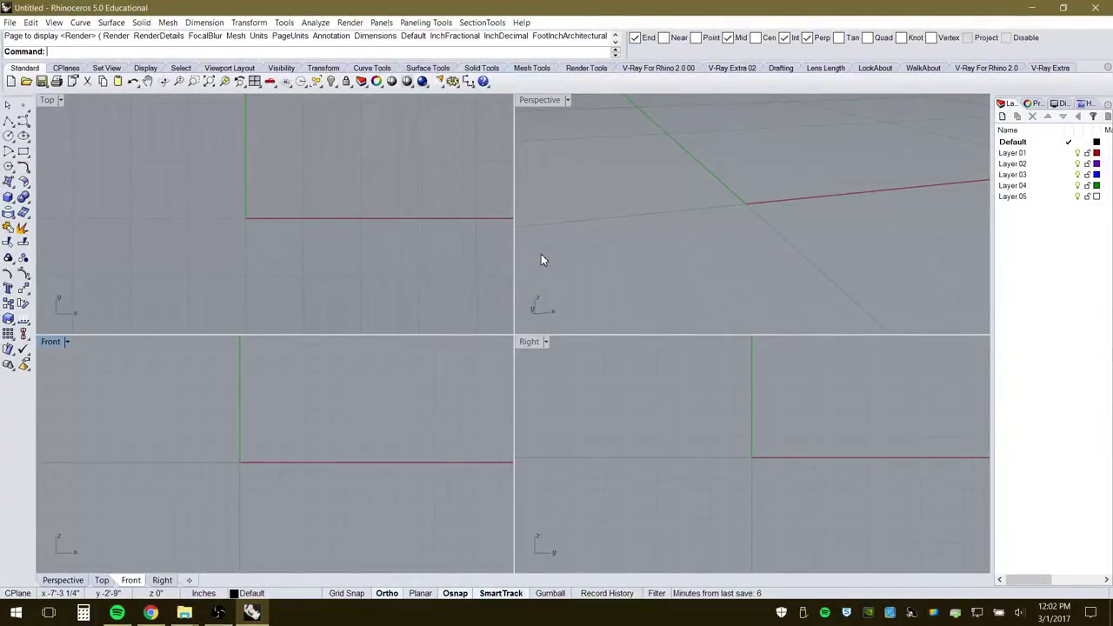
{"action": "right_click", "coordinate": [362, 273]}
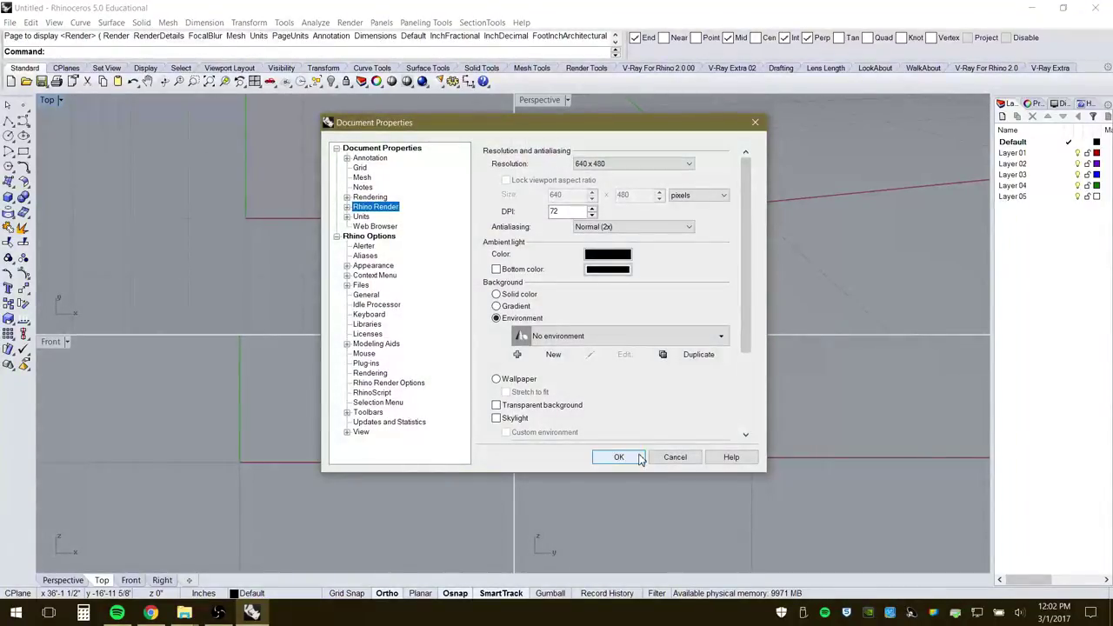
{"action": "left_click", "coordinate": [670, 459]}
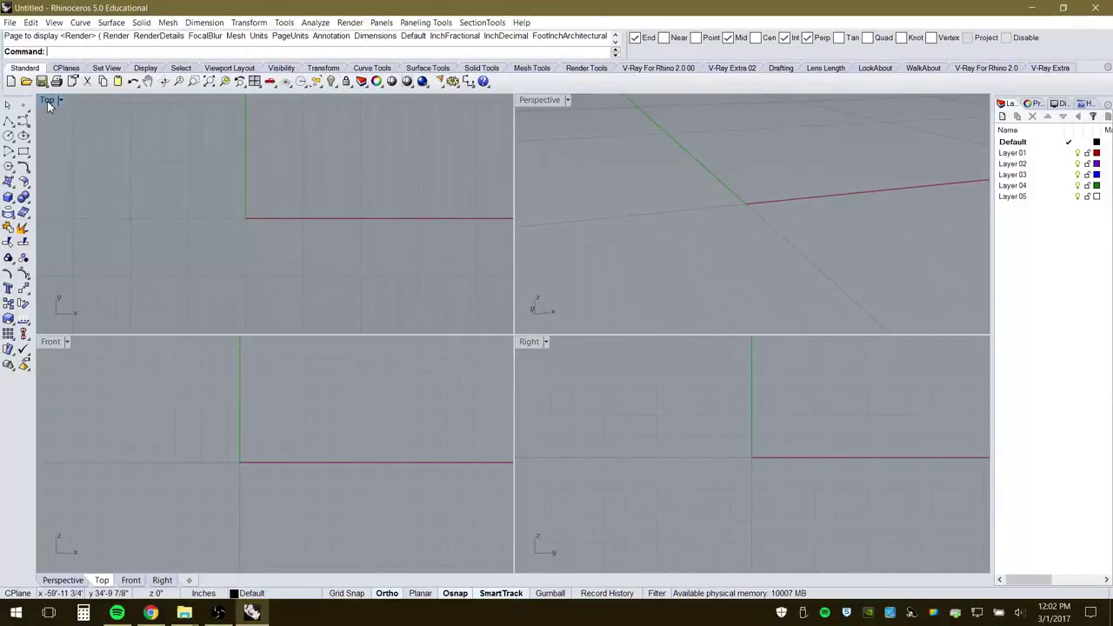
{"action": "left_click", "coordinate": [67, 342]}
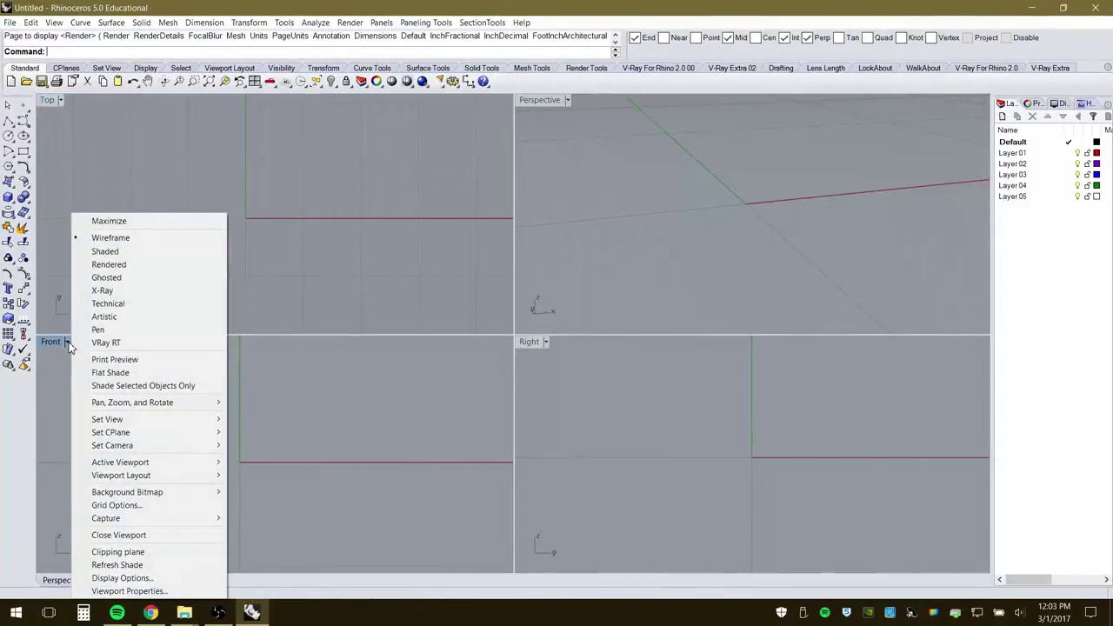
{"action": "left_click", "coordinate": [317, 206]}
{"action": "left_click", "coordinate": [60, 100]}
{"action": "left_click", "coordinate": [279, 199]}
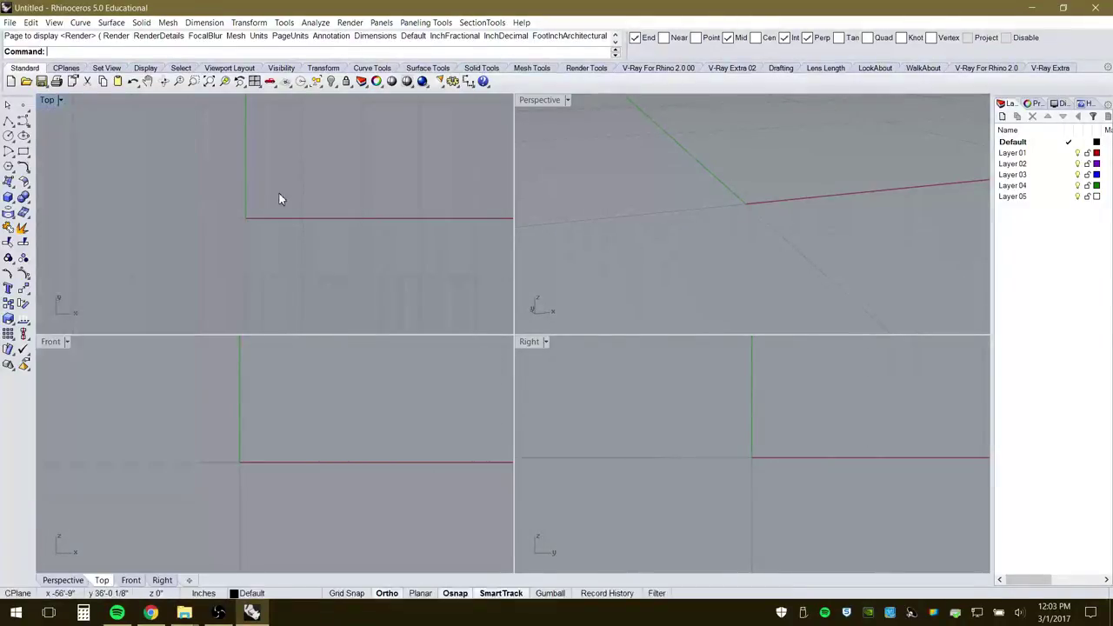
{"action": "left_click", "coordinate": [184, 613]}
Bring the workshop files folder forward and open Practice-1_InterfaceDrawingModeling.3dm.
{"action": "mouse_move", "coordinate": [145, 553]}
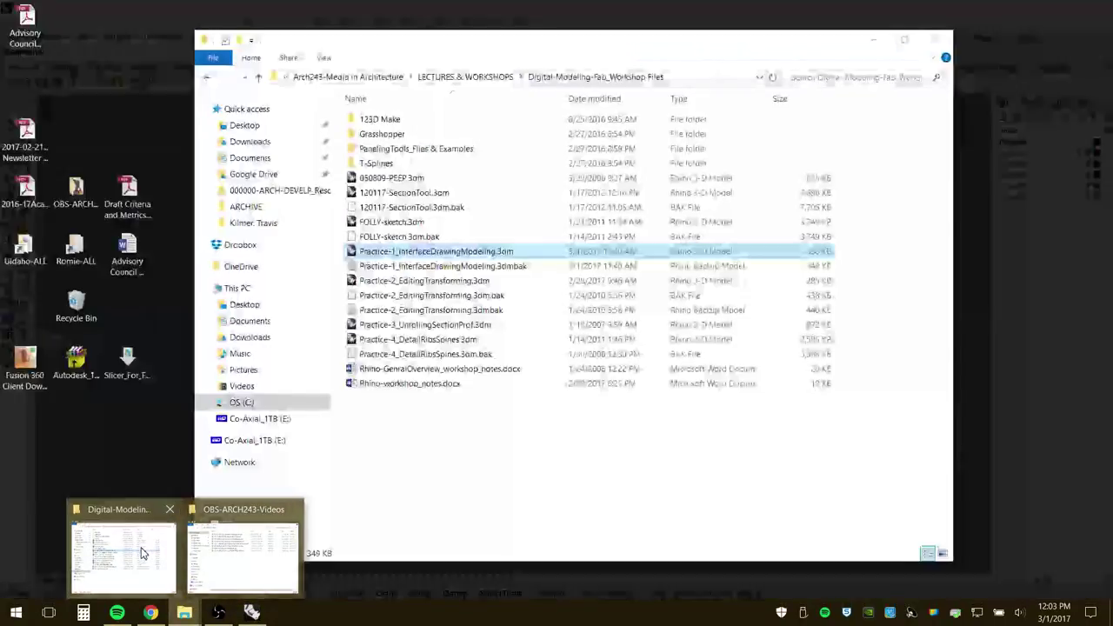
{"action": "left_click", "coordinate": [144, 553]}
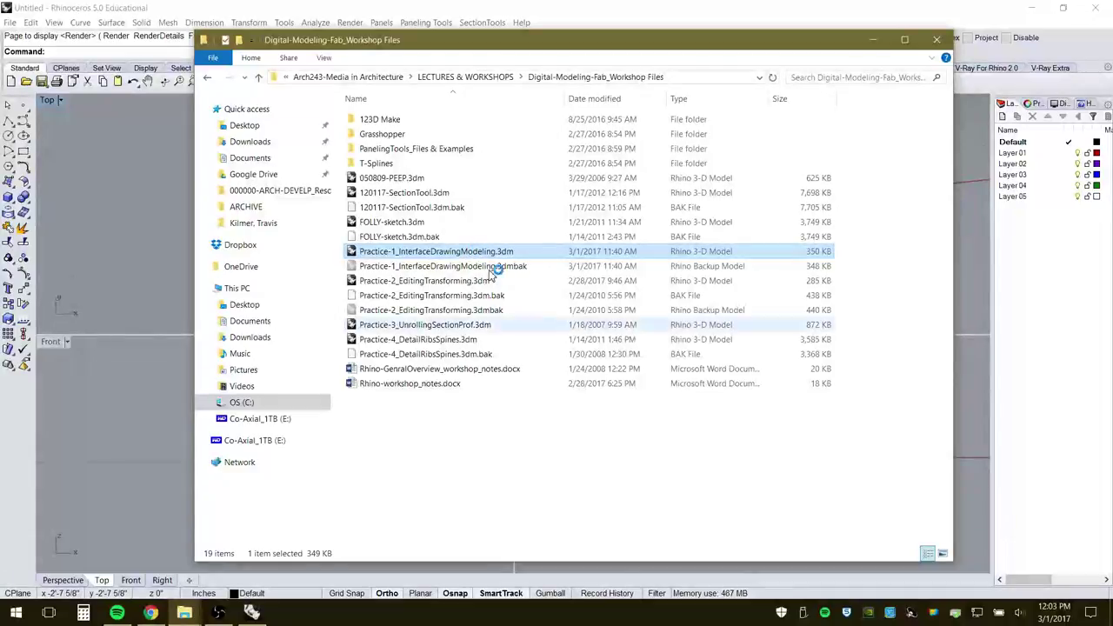
{"action": "key", "text": "Return"}
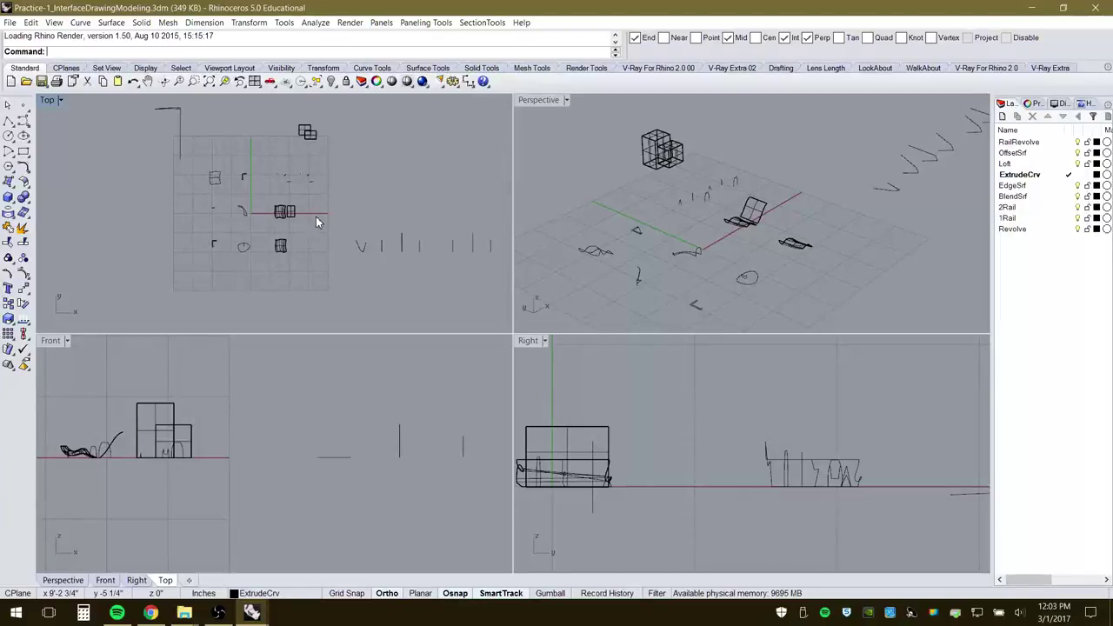
Zoom the Top view and set it to Shaded display.
{"action": "scroll", "coordinate": [285, 221], "scroll_direction": "up", "scroll_amount": 10}
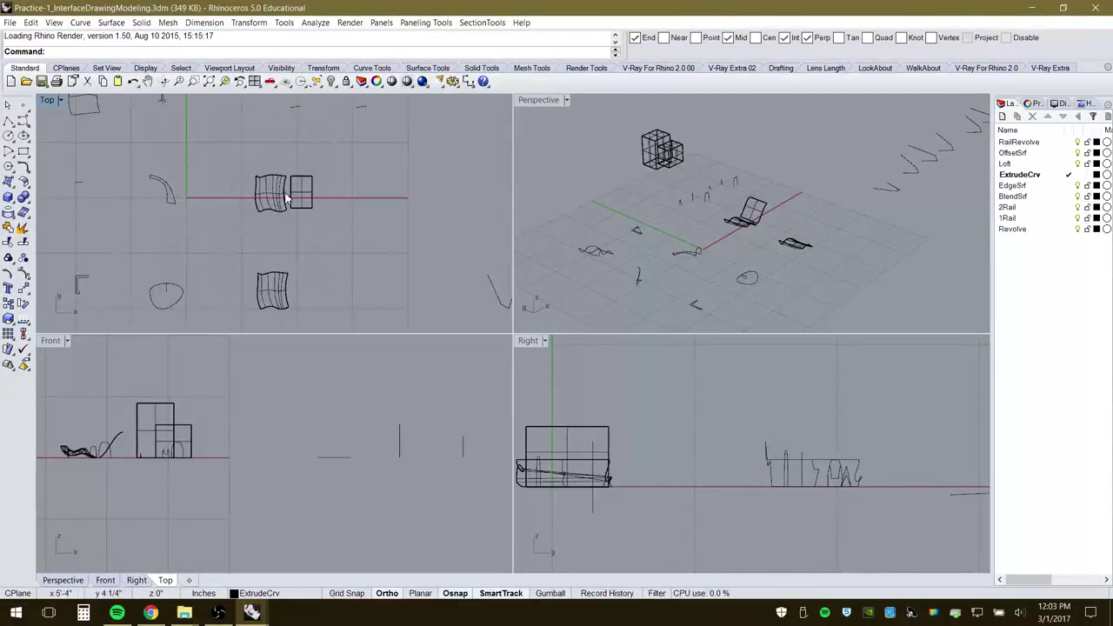
{"action": "left_click", "coordinate": [61, 100]}
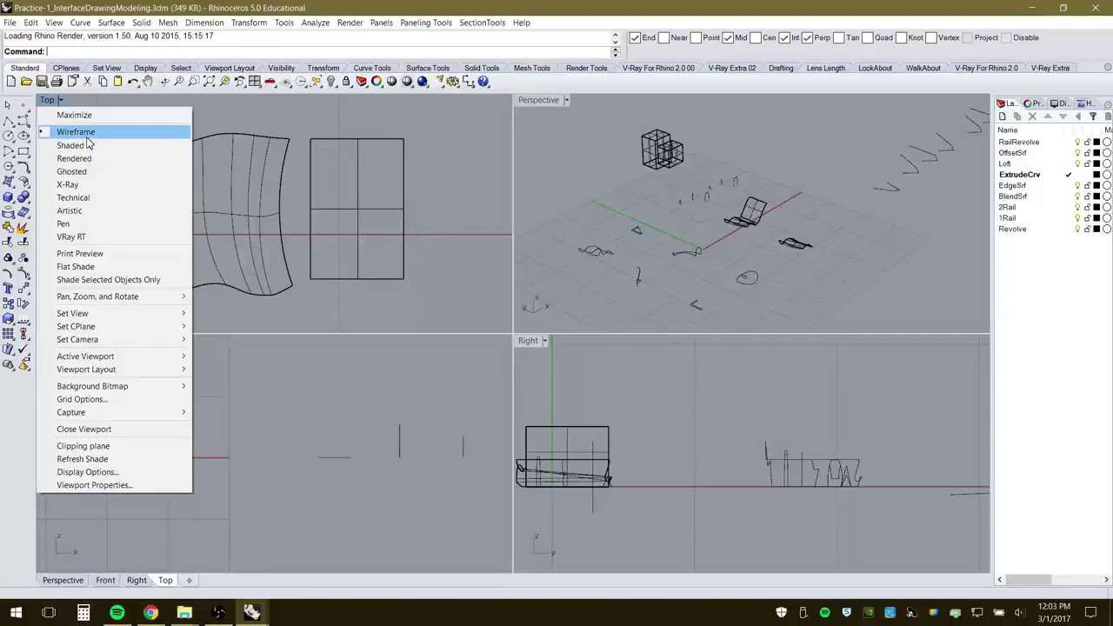
{"action": "left_click", "coordinate": [77, 148]}
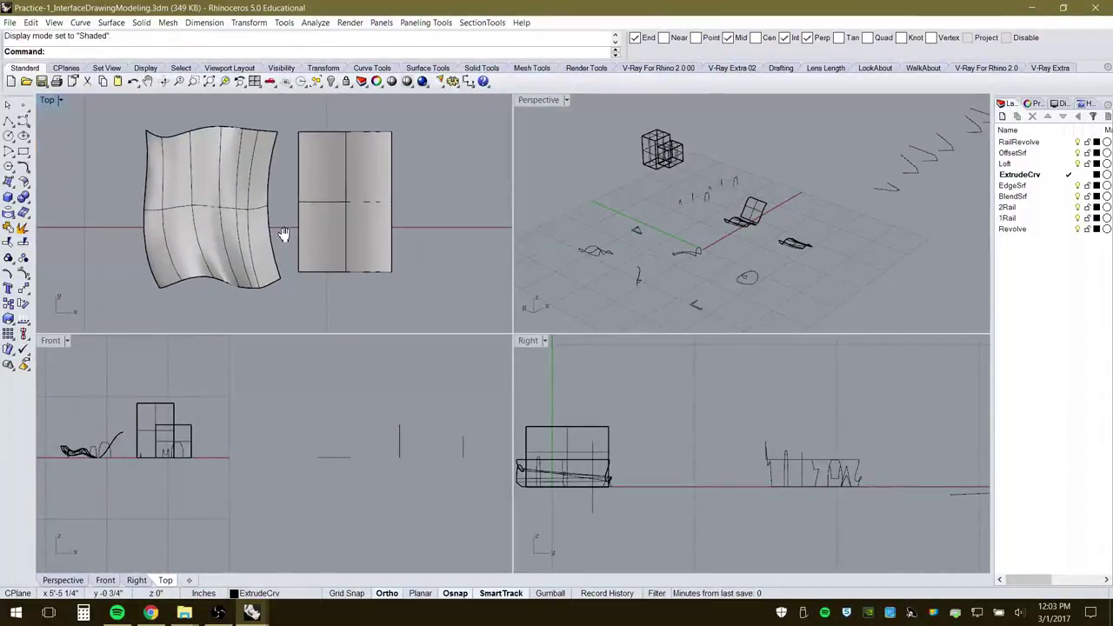
Set the Perspective view to Shaded and orbit around the surfaces.
{"action": "left_click", "coordinate": [566, 99]}
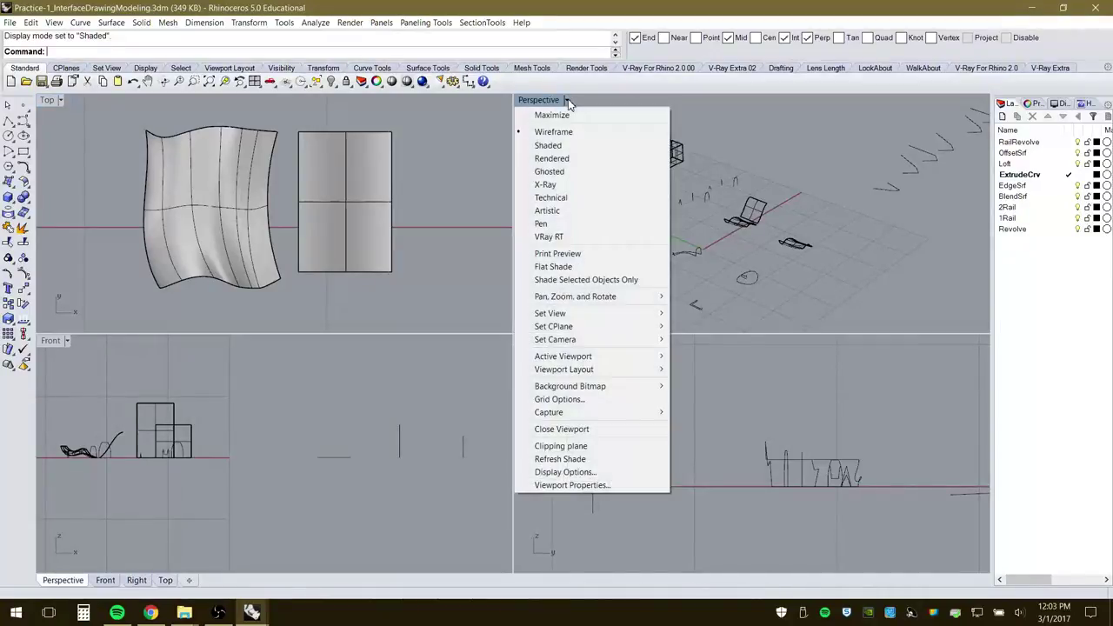
{"action": "left_click", "coordinate": [569, 146]}
{"action": "scroll", "coordinate": [757, 211], "scroll_direction": "up", "scroll_amount": 8}
{"action": "mouse_move", "coordinate": [724, 265]}
{"action": "right_mouse_down"}
{"action": "mouse_move", "coordinate": [782, 261]}
{"action": "mouse_move", "coordinate": [737, 273]}
{"action": "mouse_move", "coordinate": [728, 254]}
{"action": "right_mouse_up"}
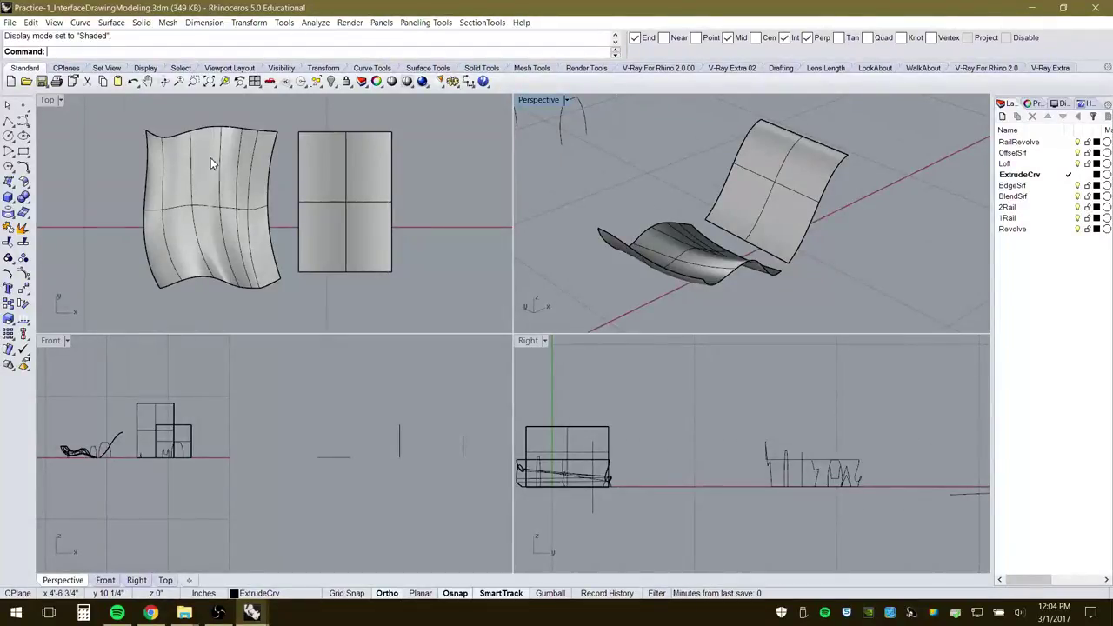
Switch the Perspective view to X-Ray and orbit closer to the chair-like surfaces.
{"action": "left_click", "coordinate": [566, 100]}
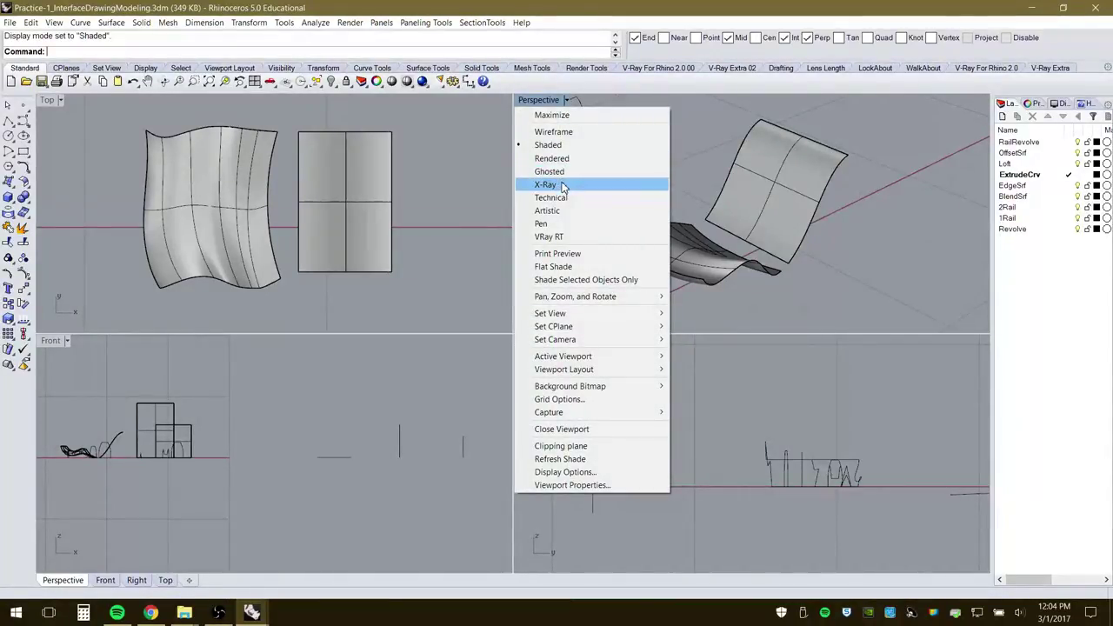
{"action": "left_click", "coordinate": [561, 184]}
{"action": "right_click_drag", "start_coordinate": [680, 222], "coordinate": [687, 300]}
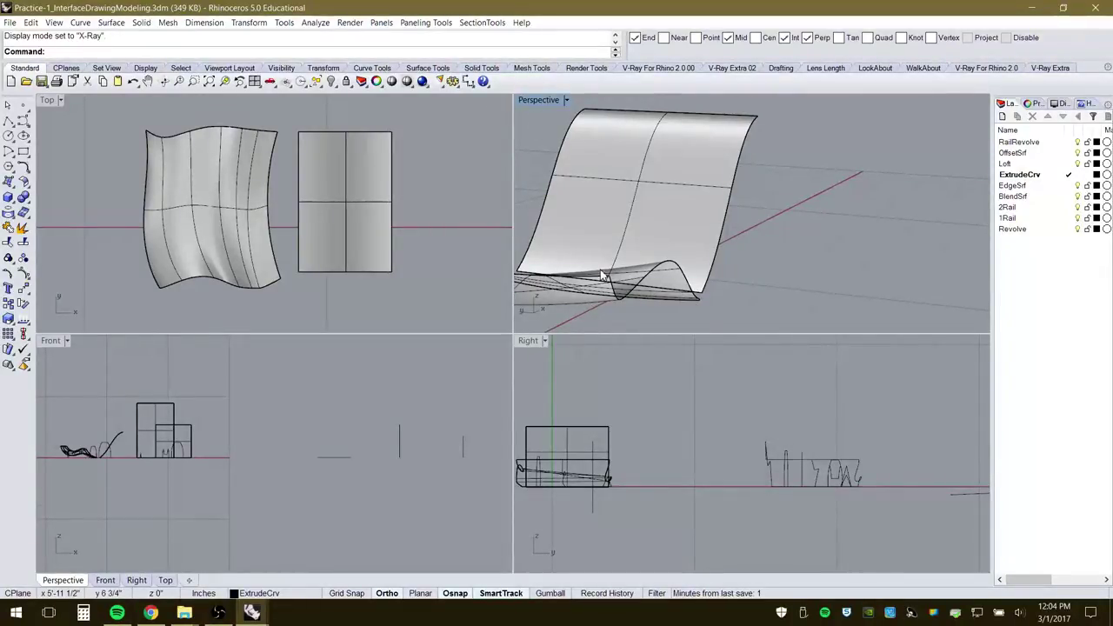
{"action": "scroll", "coordinate": [608, 303], "scroll_direction": "up", "scroll_amount": 5}
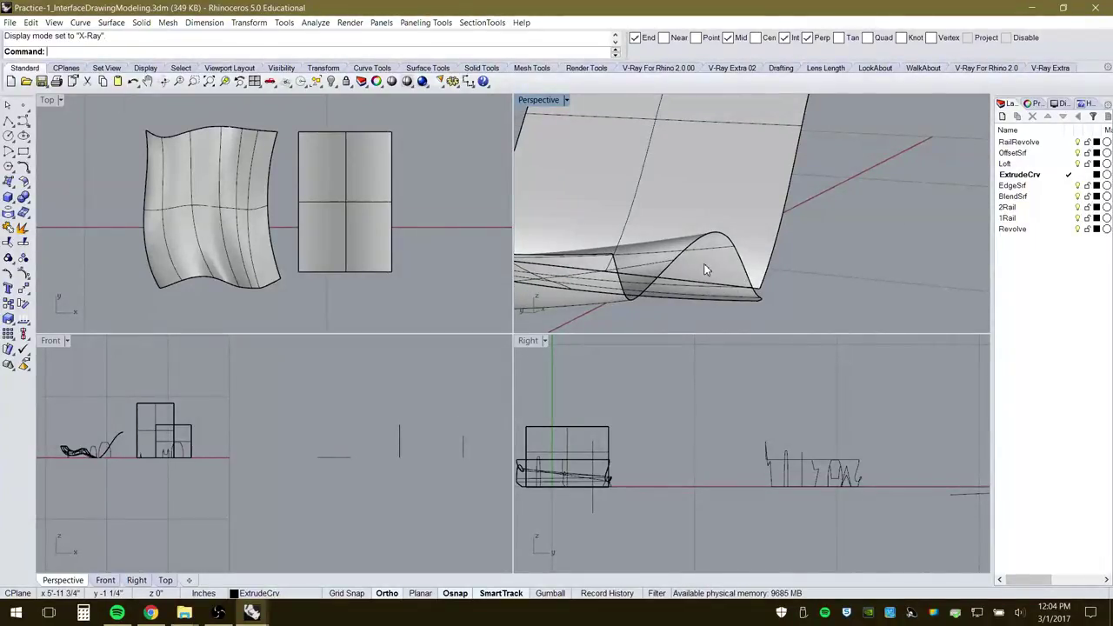
Switch the Perspective view to Ghosted and view the swept surfaces from a lower angle.
{"action": "left_click", "coordinate": [565, 100]}
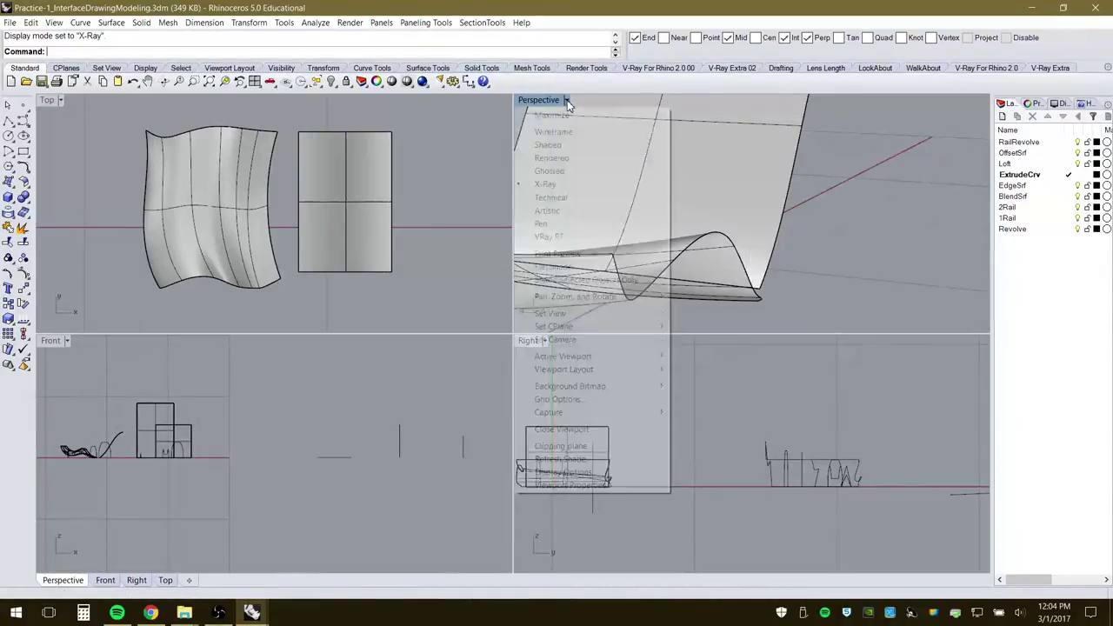
{"action": "left_click", "coordinate": [547, 172]}
{"action": "scroll", "coordinate": [743, 218], "scroll_direction": "down", "scroll_amount": 3}
{"action": "right_click_drag", "start_coordinate": [732, 210], "coordinate": [705, 273]}
{"action": "scroll", "coordinate": [679, 284], "scroll_direction": "up", "scroll_amount": 3}
{"action": "scroll", "coordinate": [679, 284], "scroll_direction": "up", "scroll_amount": 3}
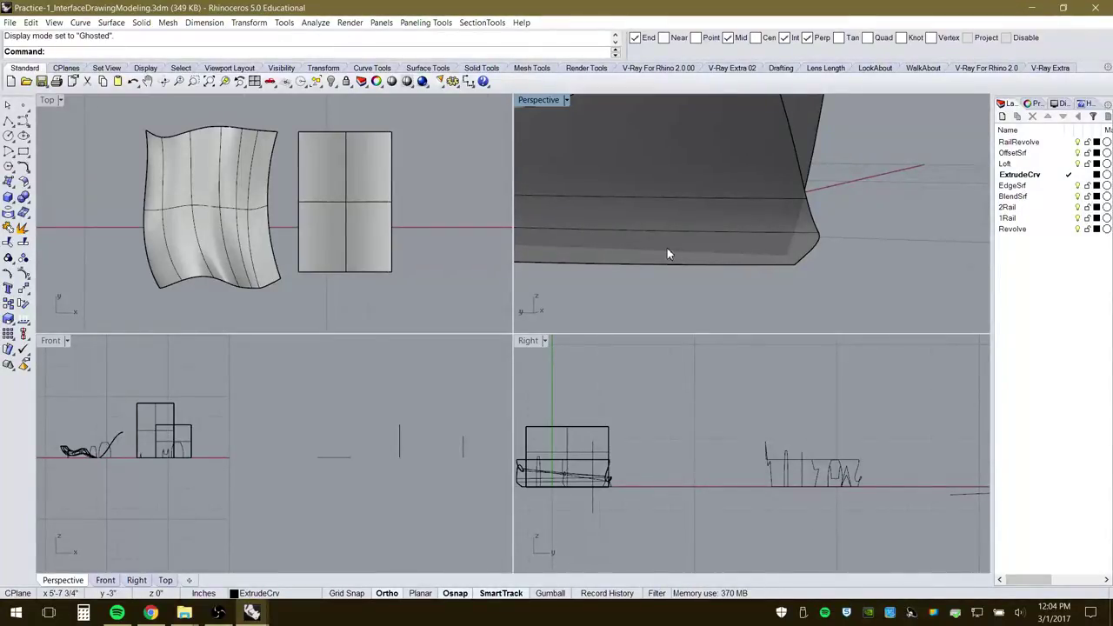
{"action": "right_click_drag", "start_coordinate": [667, 252], "coordinate": [718, 237]}
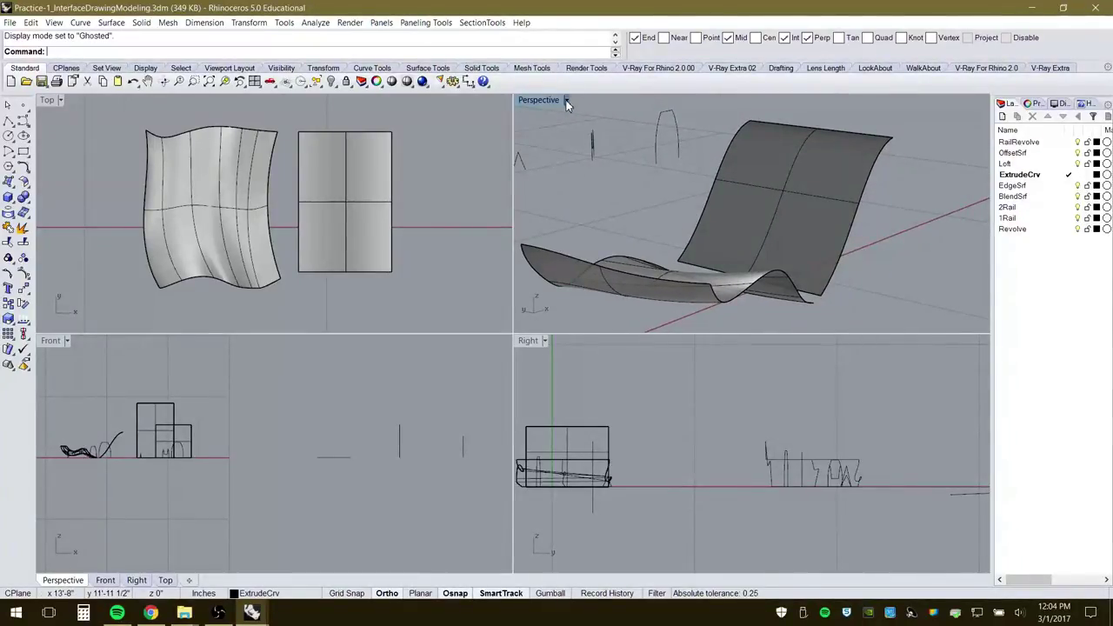
{"action": "left_click", "coordinate": [566, 100]}
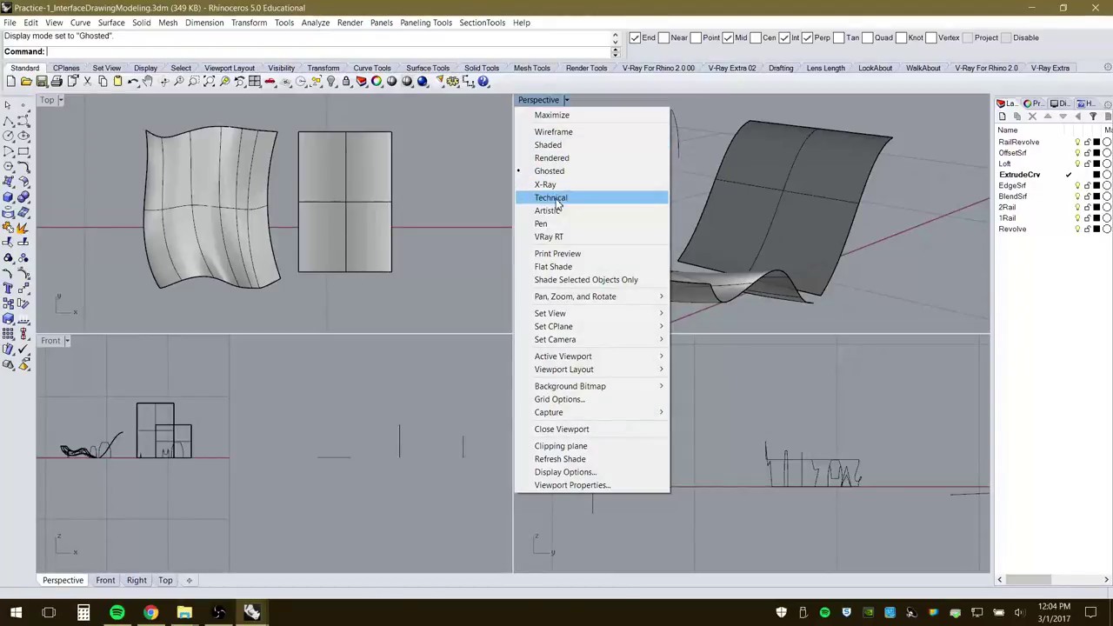
Try the Technical and then the Artistic display modes in the Perspective view.
{"action": "left_click", "coordinate": [553, 198]}
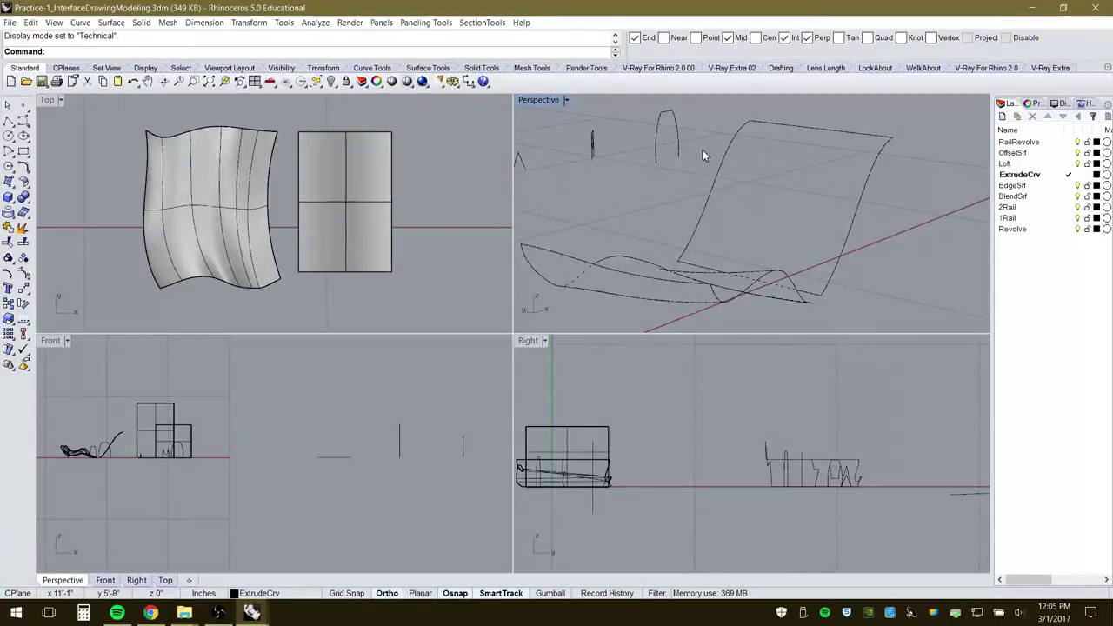
{"action": "left_click", "coordinate": [568, 99]}
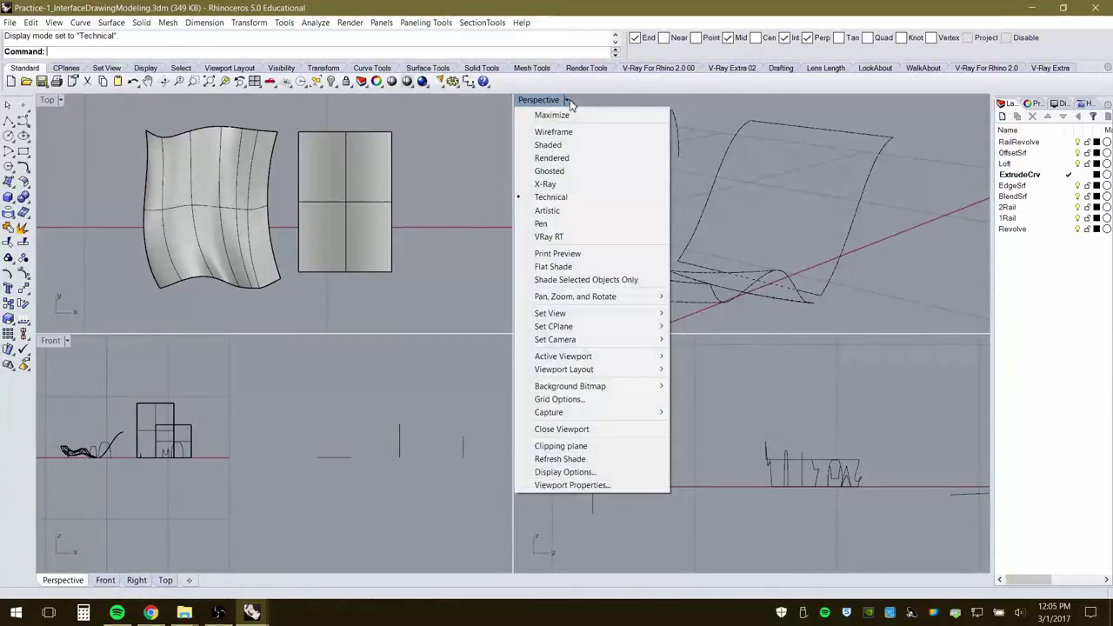
{"action": "left_click", "coordinate": [548, 214]}
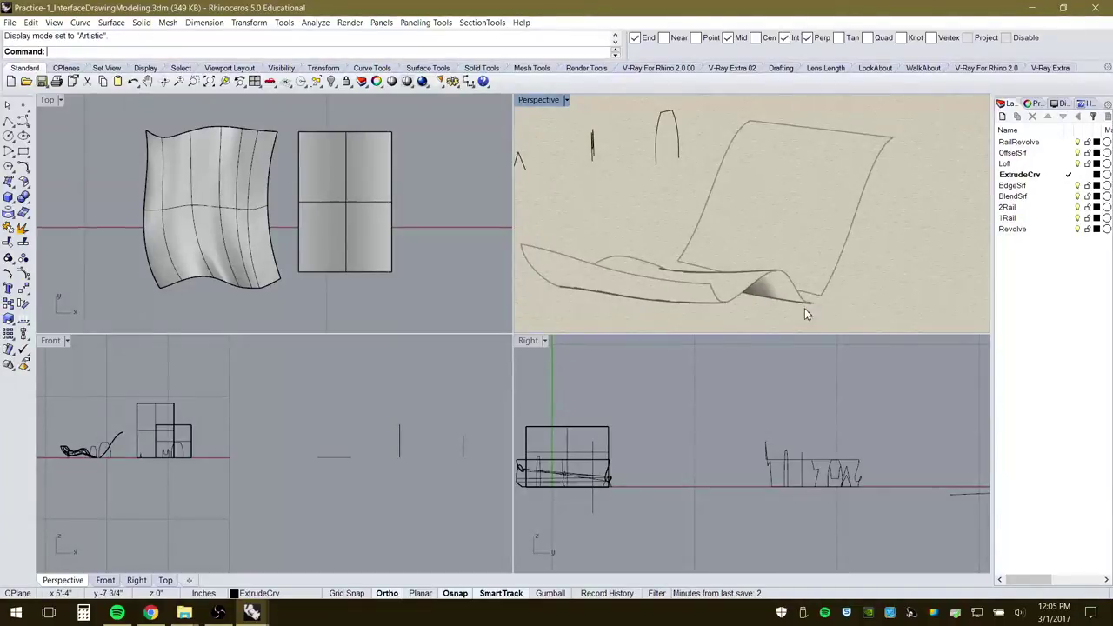
Switch the Perspective view to Pen display and zoom to inspect the outlines.
{"action": "left_click", "coordinate": [566, 99]}
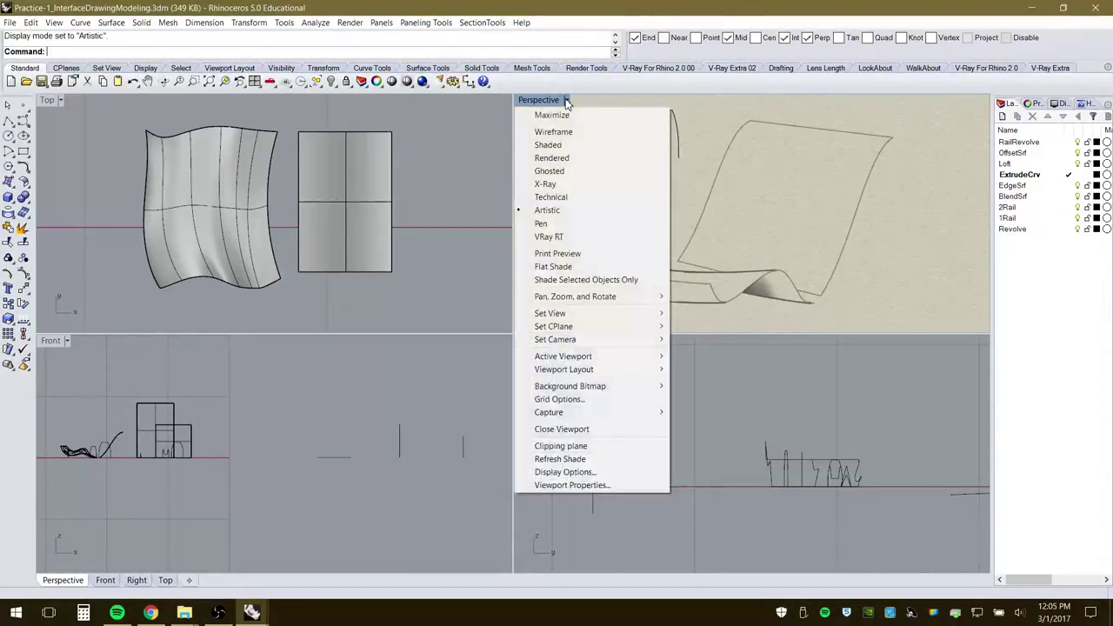
{"action": "left_click", "coordinate": [560, 225]}
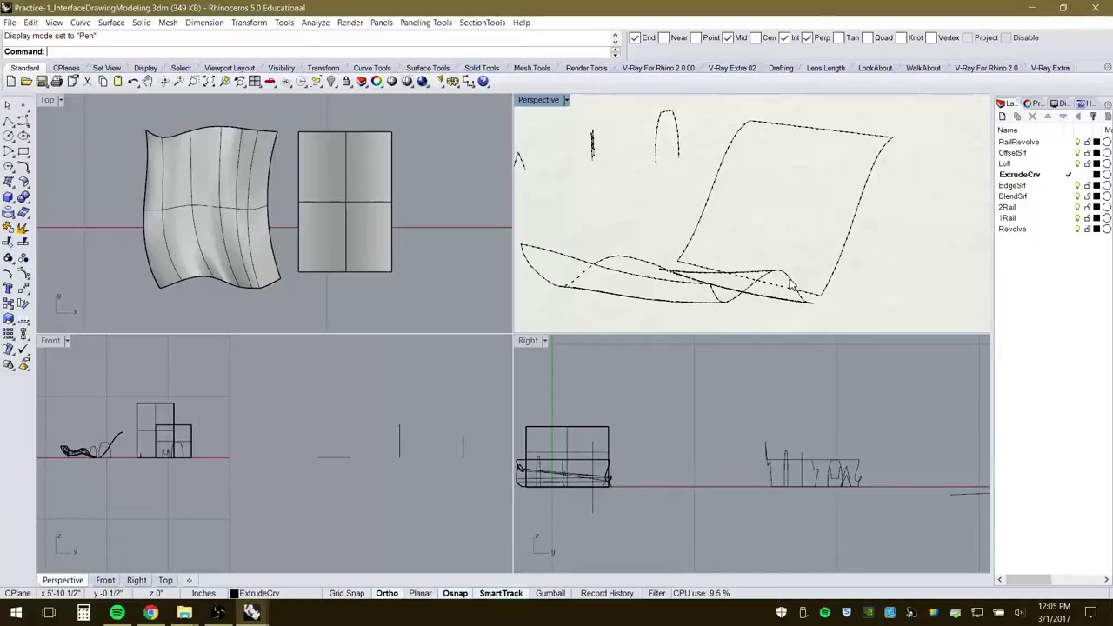
{"action": "scroll", "coordinate": [778, 302], "scroll_direction": "up", "scroll_amount": 2}
{"action": "scroll", "coordinate": [784, 276], "scroll_direction": "down", "scroll_amount": 3}
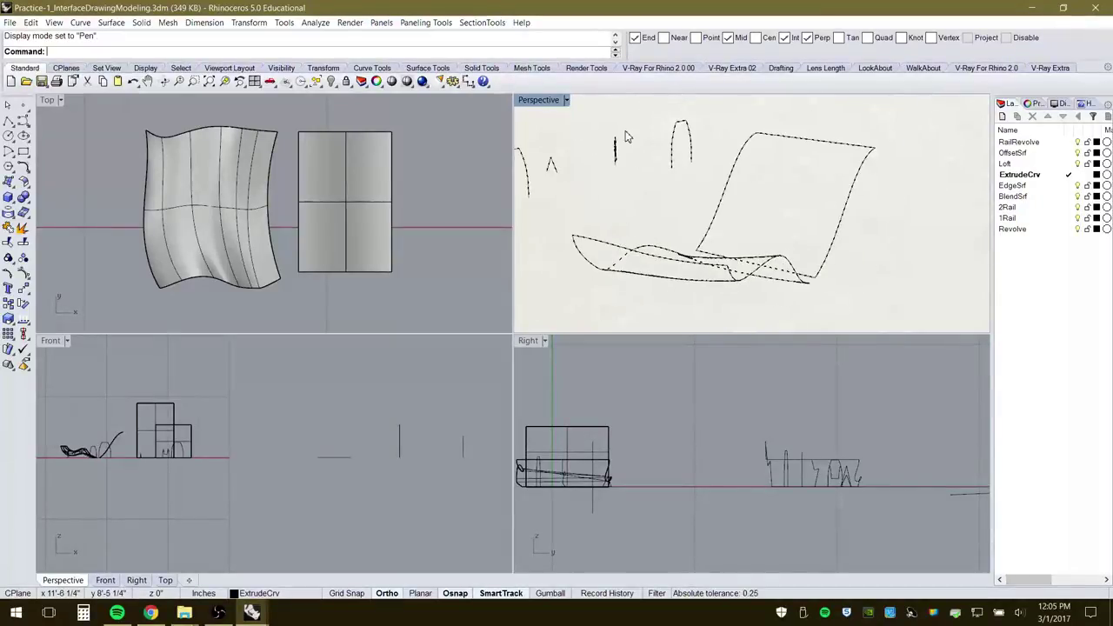
{"action": "left_click", "coordinate": [565, 100]}
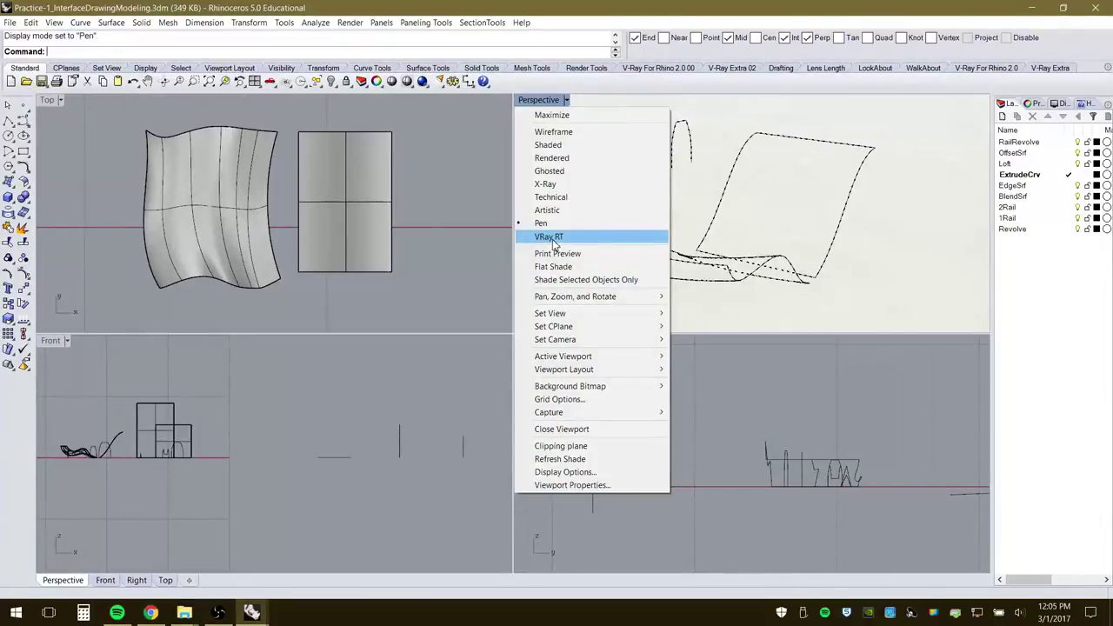
Show the Perspective view in Rendered mode and orbit around the red and blue surfaces.
{"action": "left_click", "coordinate": [572, 159]}
{"action": "right_click_drag", "start_coordinate": [806, 258], "coordinate": [780, 253]}
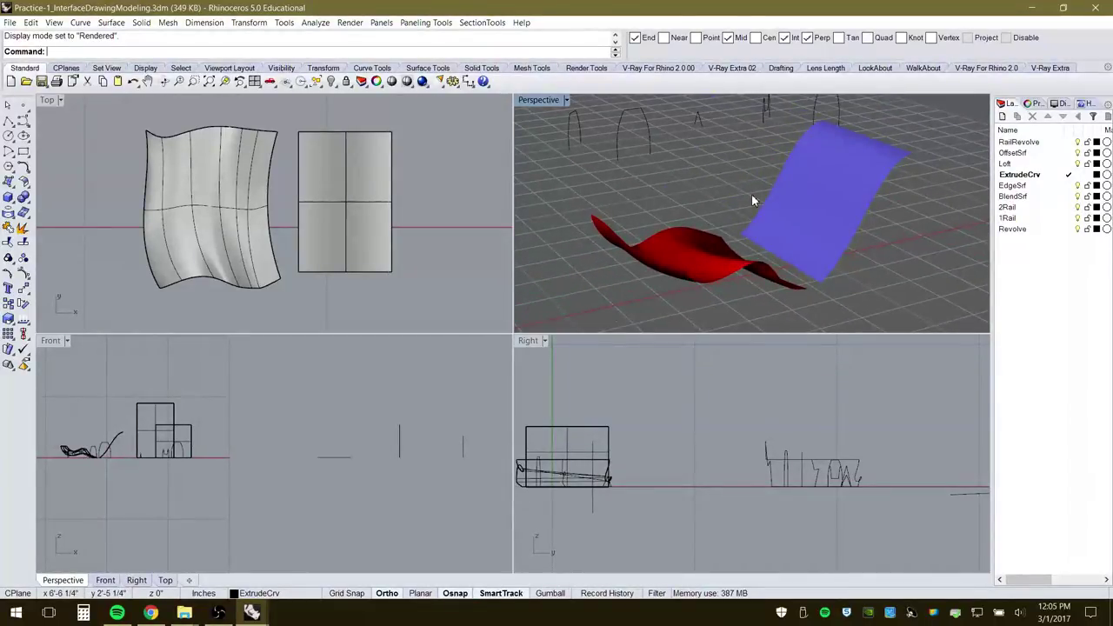
{"action": "right_click_drag", "start_coordinate": [752, 201], "coordinate": [720, 266]}
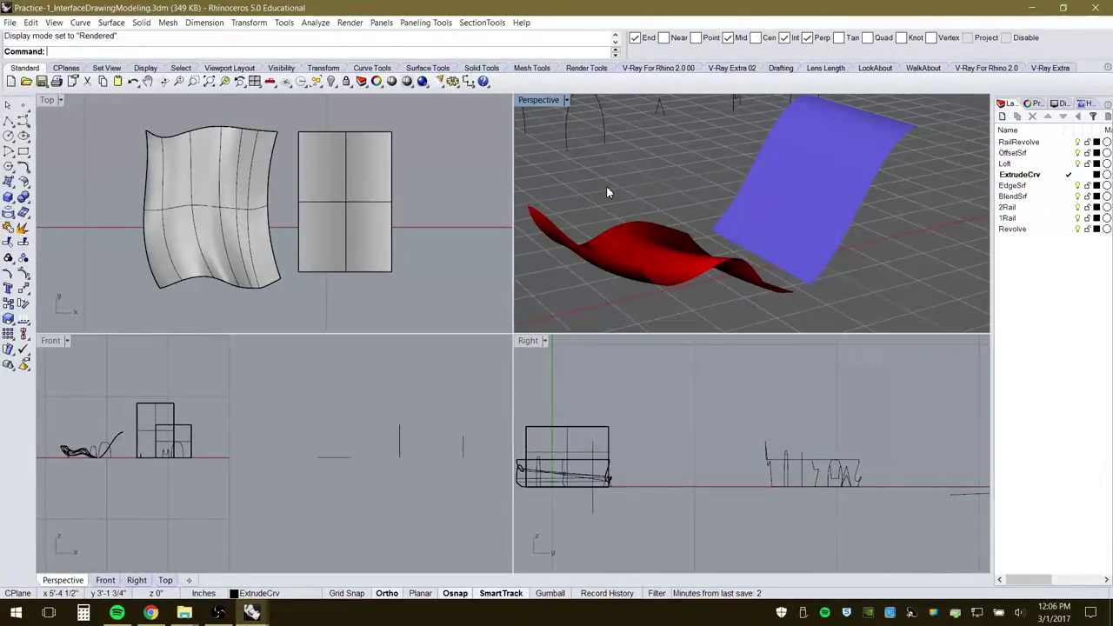
{"action": "mouse_move", "coordinate": [715, 212]}
{"action": "right_mouse_down"}
{"action": "mouse_move", "coordinate": [757, 218]}
{"action": "mouse_move", "coordinate": [729, 205]}
{"action": "right_mouse_up"}
Return the Perspective view to Ghosted display and rotate to a new angle.
{"action": "left_click", "coordinate": [566, 100]}
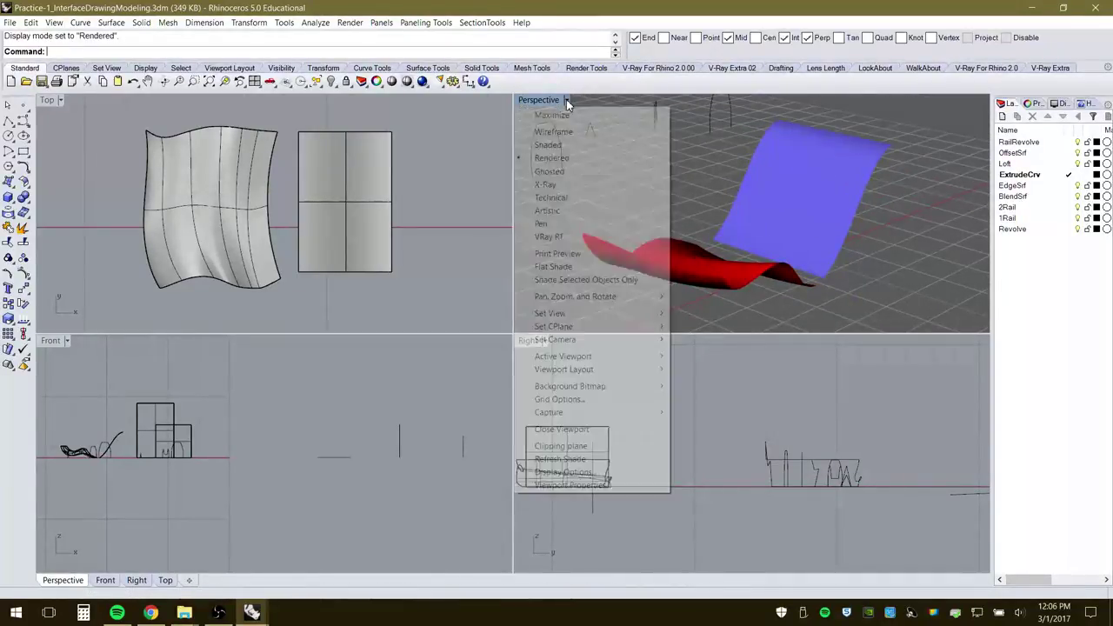
{"action": "left_click", "coordinate": [546, 172]}
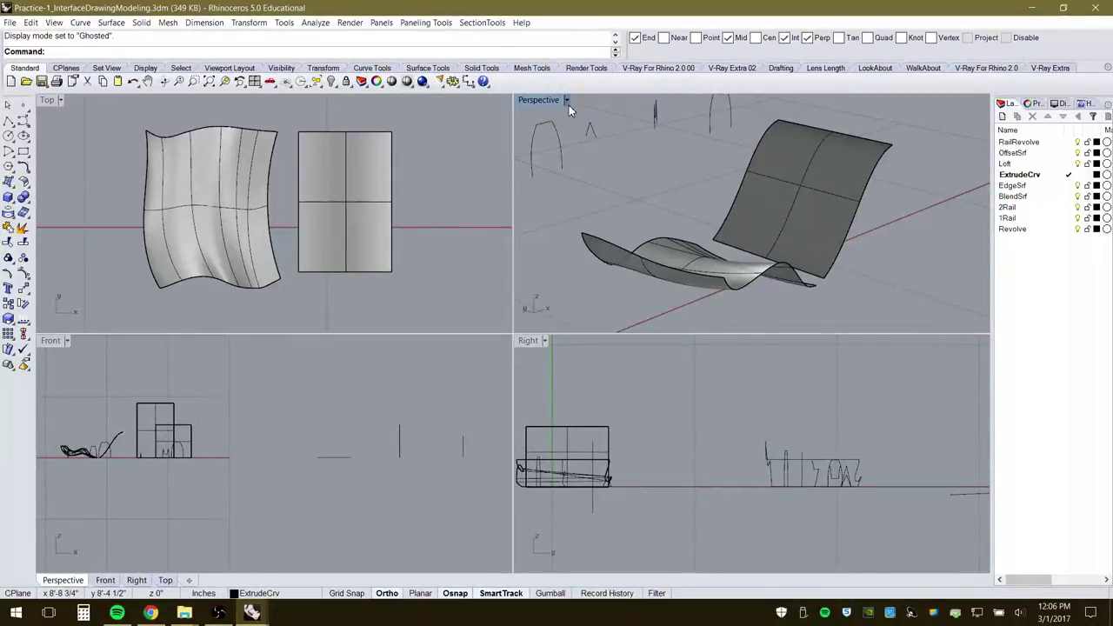
{"action": "mouse_move", "coordinate": [785, 271]}
{"action": "right_mouse_down"}
{"action": "mouse_move", "coordinate": [783, 240]}
{"action": "mouse_move", "coordinate": [800, 275]}
{"action": "right_mouse_up"}
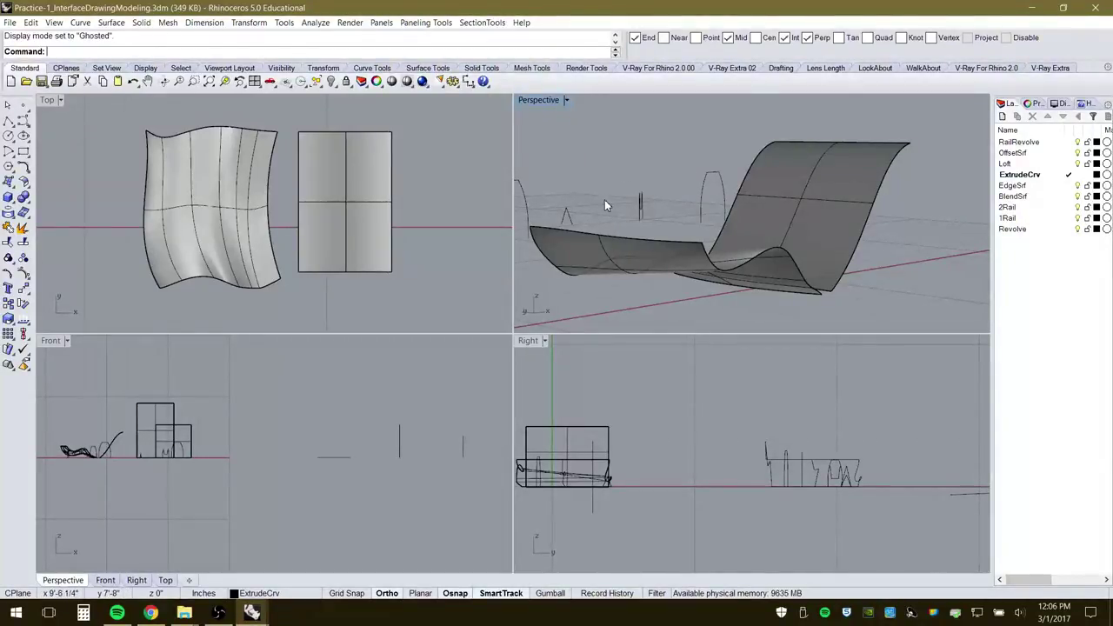
Maximize the Perspective view and orbit to see the surfaces from above and behind.
{"action": "double_click", "coordinate": [543, 100]}
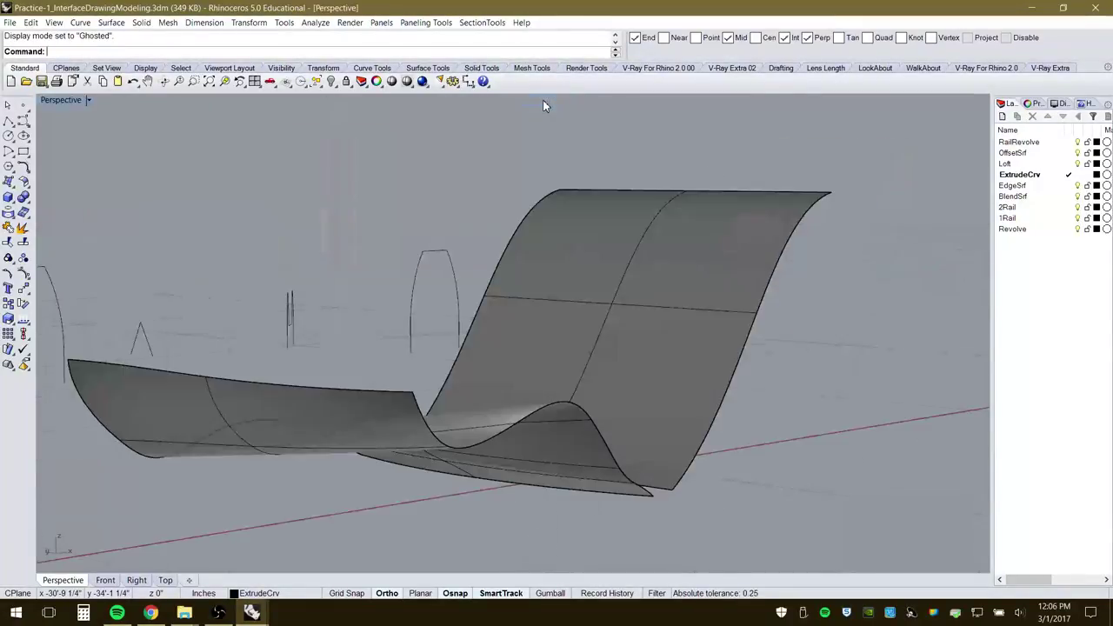
{"action": "scroll", "coordinate": [571, 357], "scroll_direction": "down", "scroll_amount": 3}
{"action": "mouse_move", "coordinate": [533, 367]}
{"action": "right_mouse_down"}
{"action": "mouse_move", "coordinate": [526, 409]}
{"action": "mouse_move", "coordinate": [512, 371]}
{"action": "mouse_move", "coordinate": [529, 356]}
{"action": "right_mouse_up"}
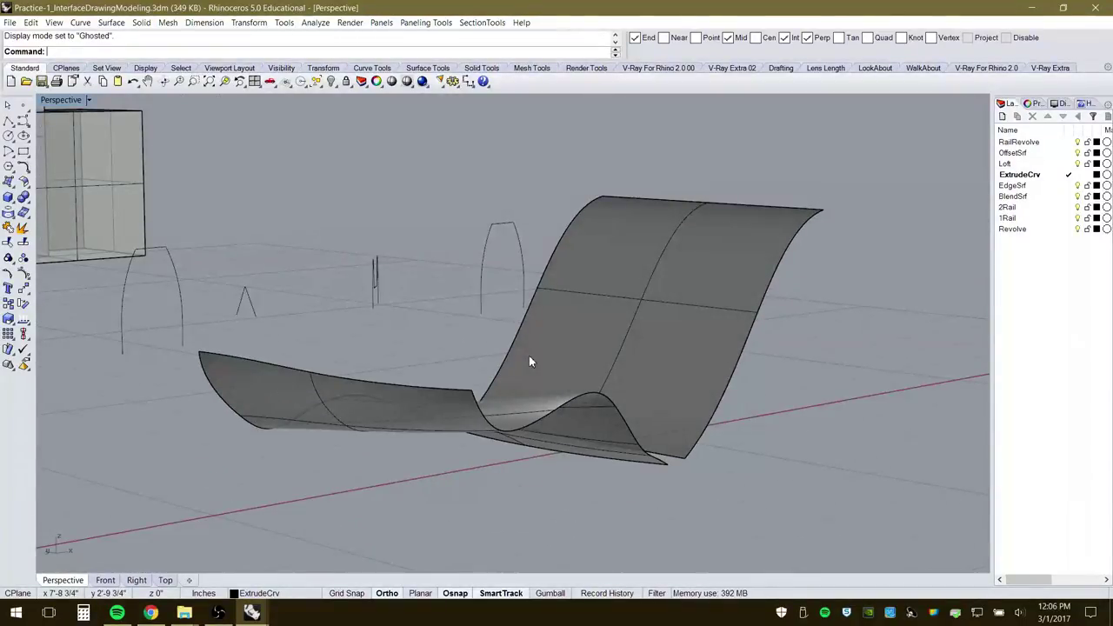
{"action": "right_click_drag", "start_coordinate": [466, 431], "coordinate": [427, 465]}
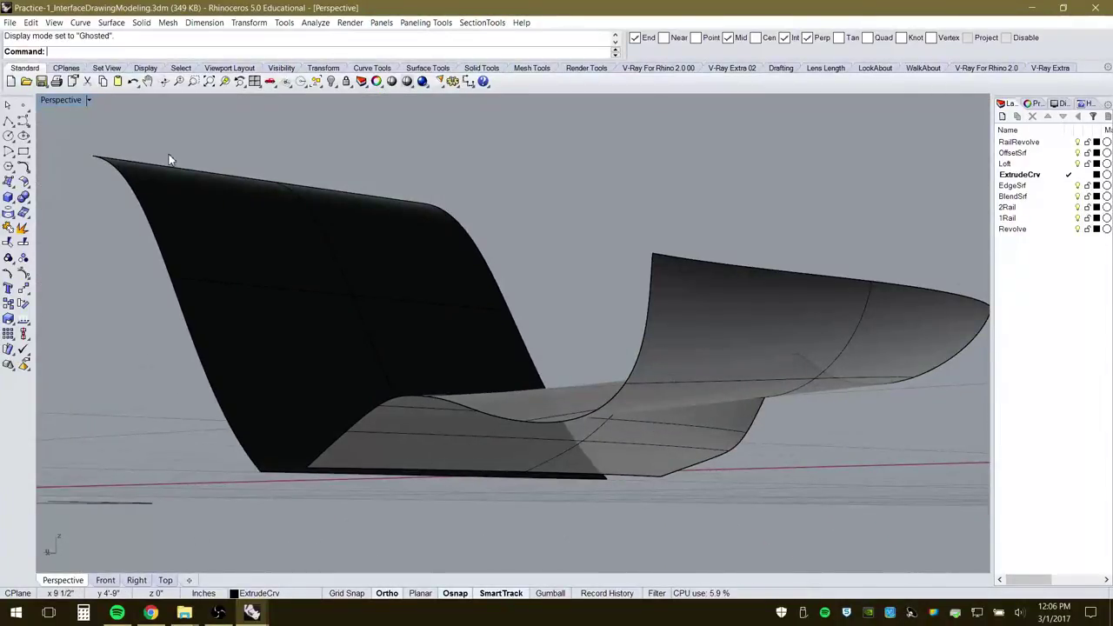
Restore the four-view layout, maximize Perspective again, and switch the large view to Front.
{"action": "double_click", "coordinate": [67, 101]}
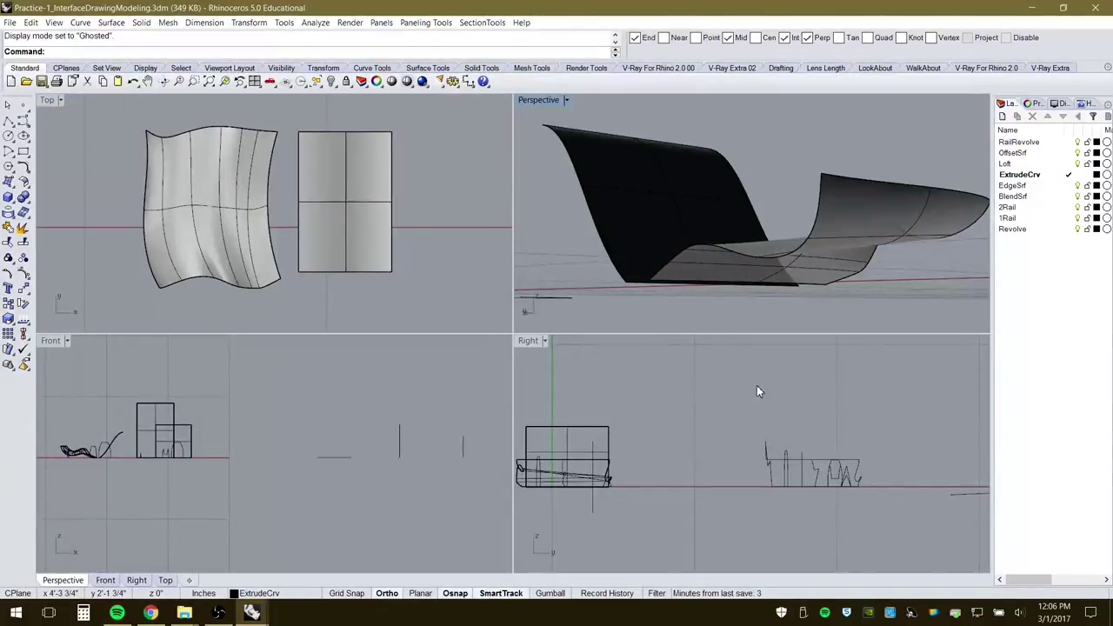
{"action": "double_click", "coordinate": [530, 99]}
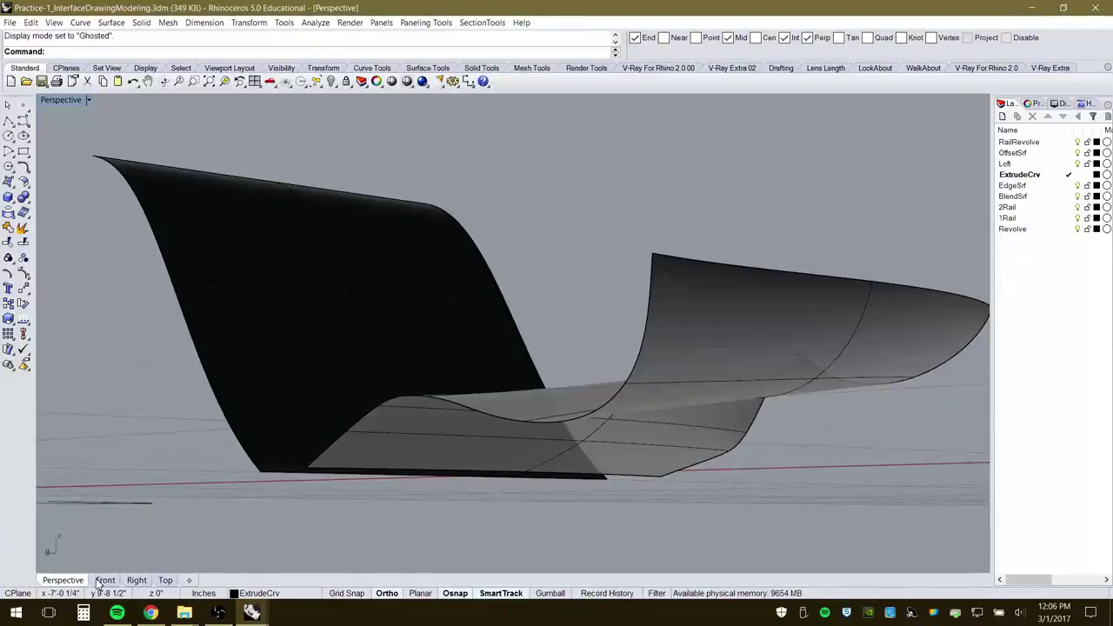
{"action": "left_click", "coordinate": [105, 580]}
{"action": "scroll", "coordinate": [661, 383], "scroll_direction": "down", "scroll_amount": 3}
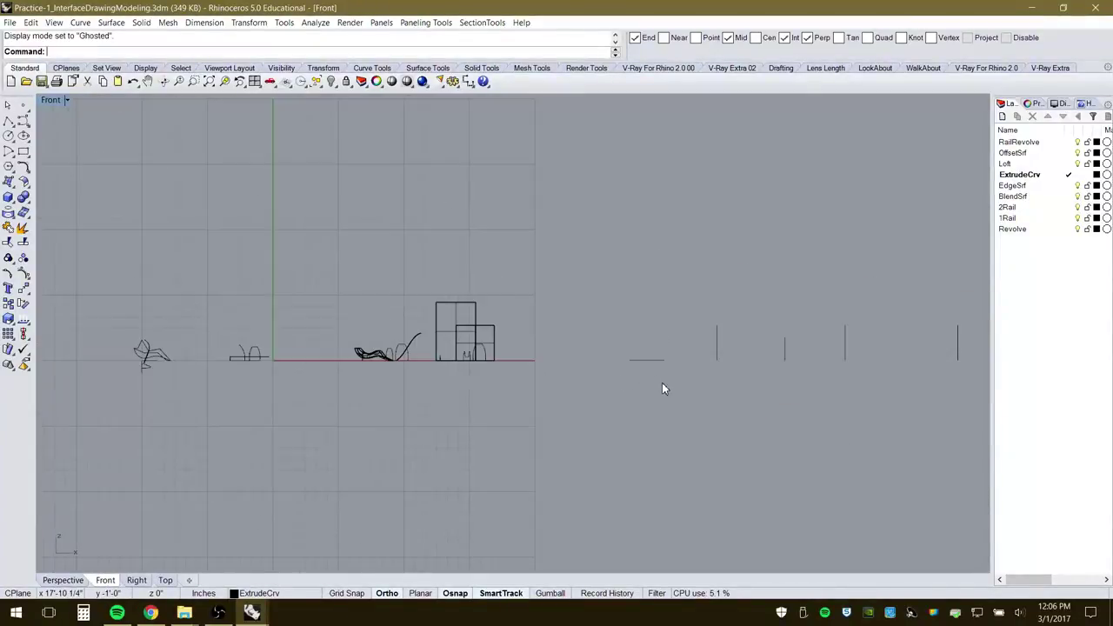
{"action": "scroll", "coordinate": [398, 356], "scroll_direction": "up", "scroll_amount": 3}
Switch the large view to Top and set it to the NE isometric projection.
{"action": "left_click", "coordinate": [138, 580]}
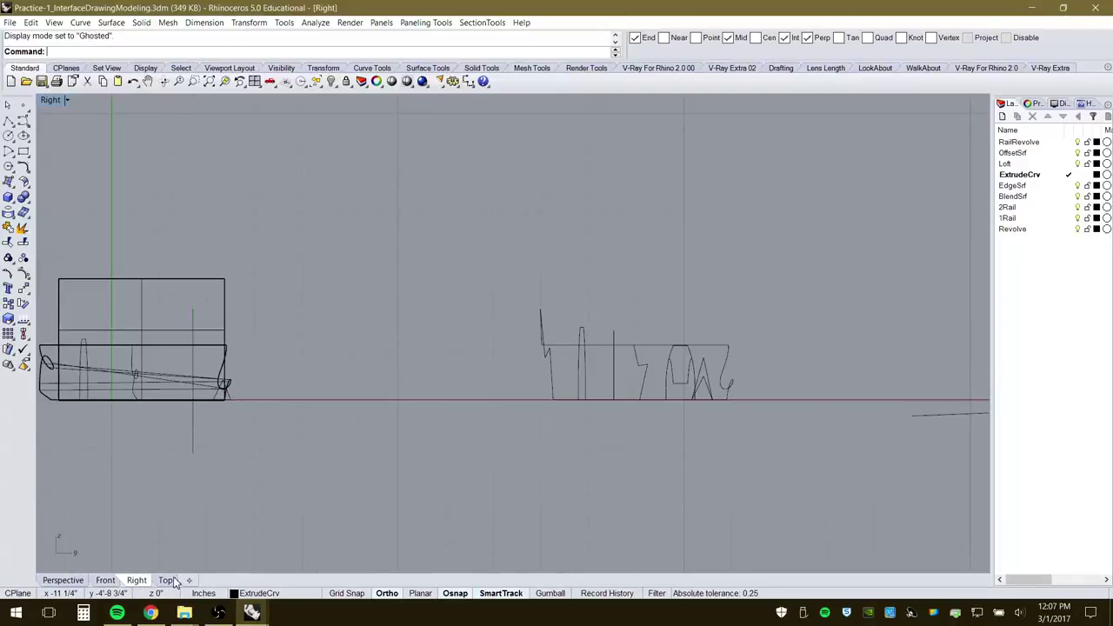
{"action": "left_click", "coordinate": [165, 580]}
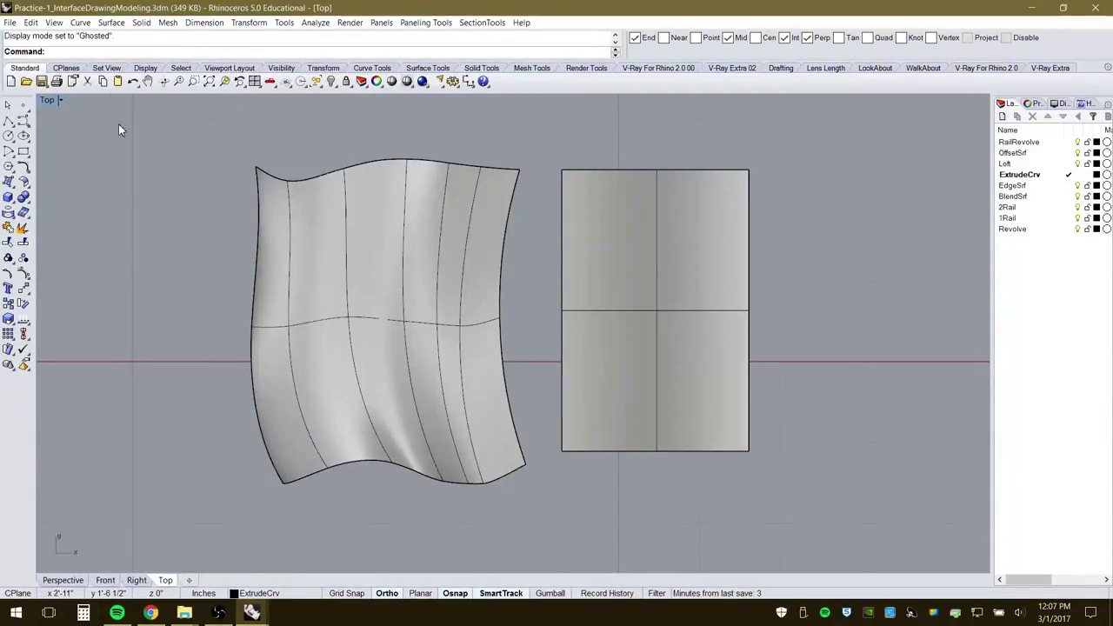
{"action": "left_click", "coordinate": [58, 102]}
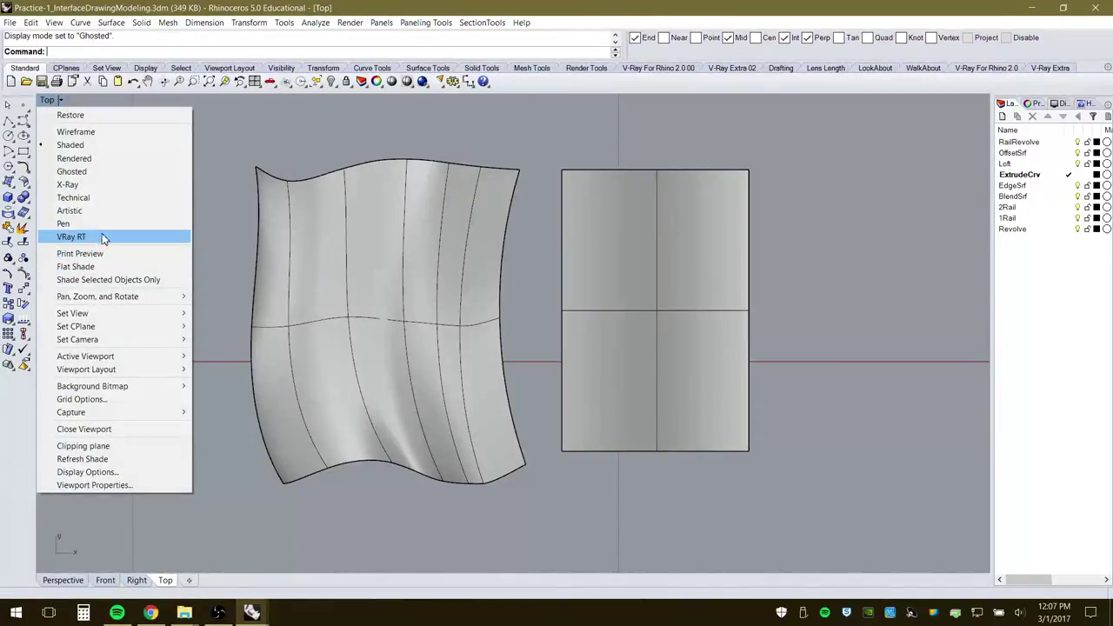
{"action": "mouse_move", "coordinate": [70, 316]}
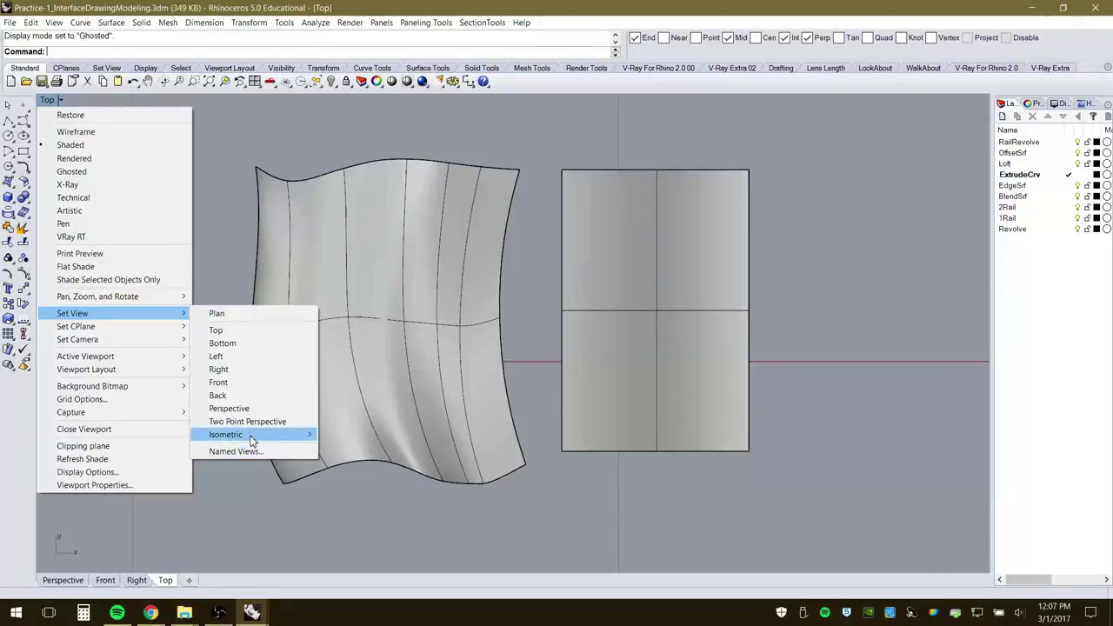
{"action": "mouse_move", "coordinate": [234, 439]}
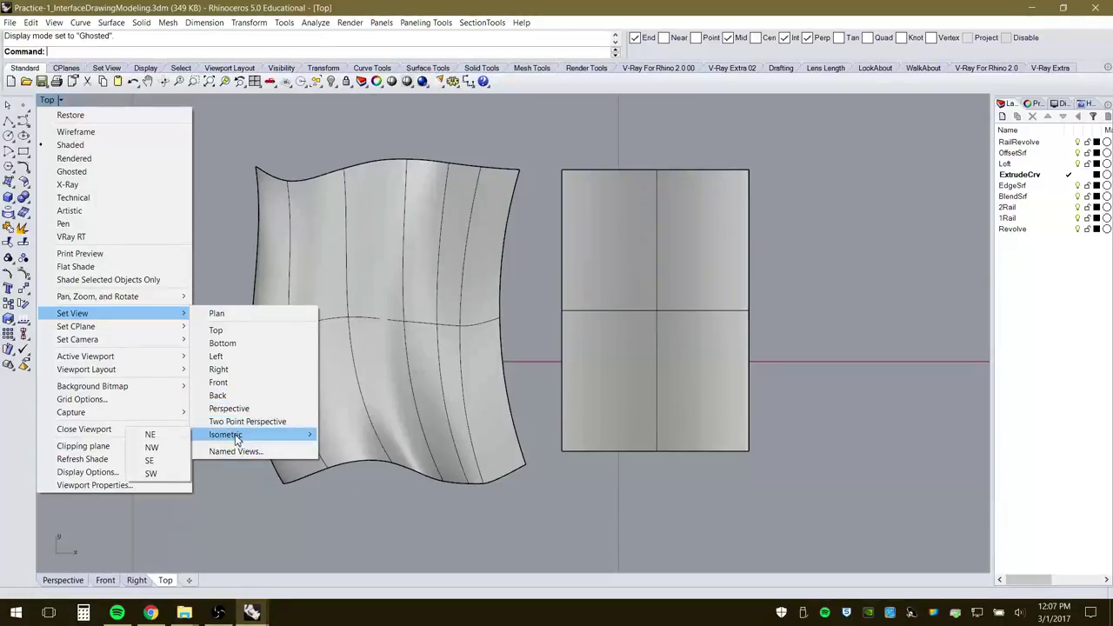
{"action": "left_click", "coordinate": [153, 436]}
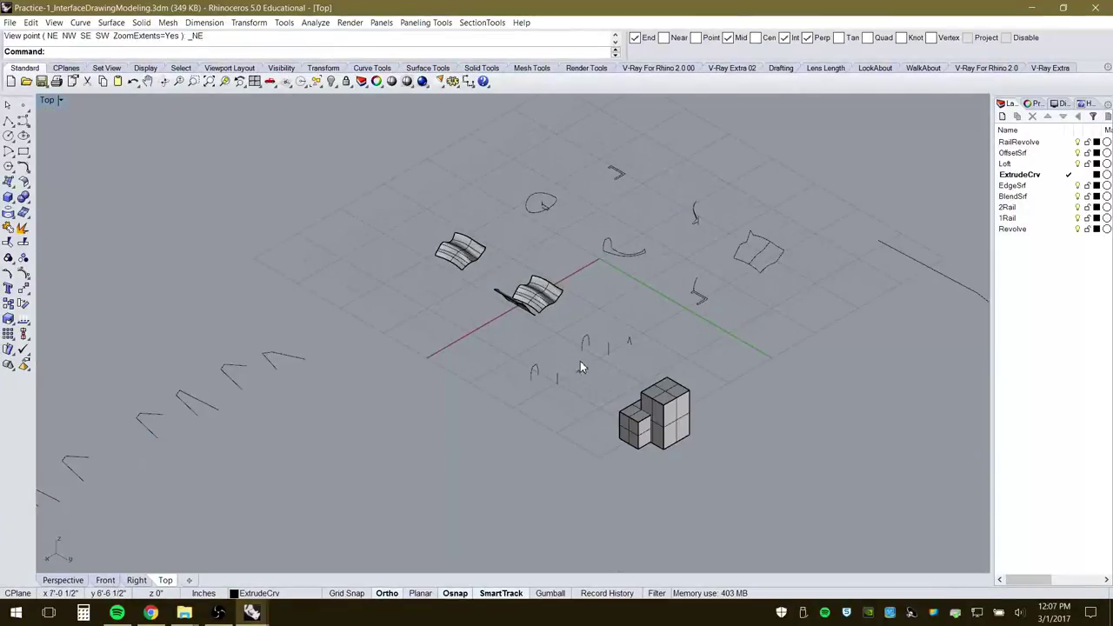
{"action": "scroll", "coordinate": [737, 456], "scroll_direction": "up", "scroll_amount": 5}
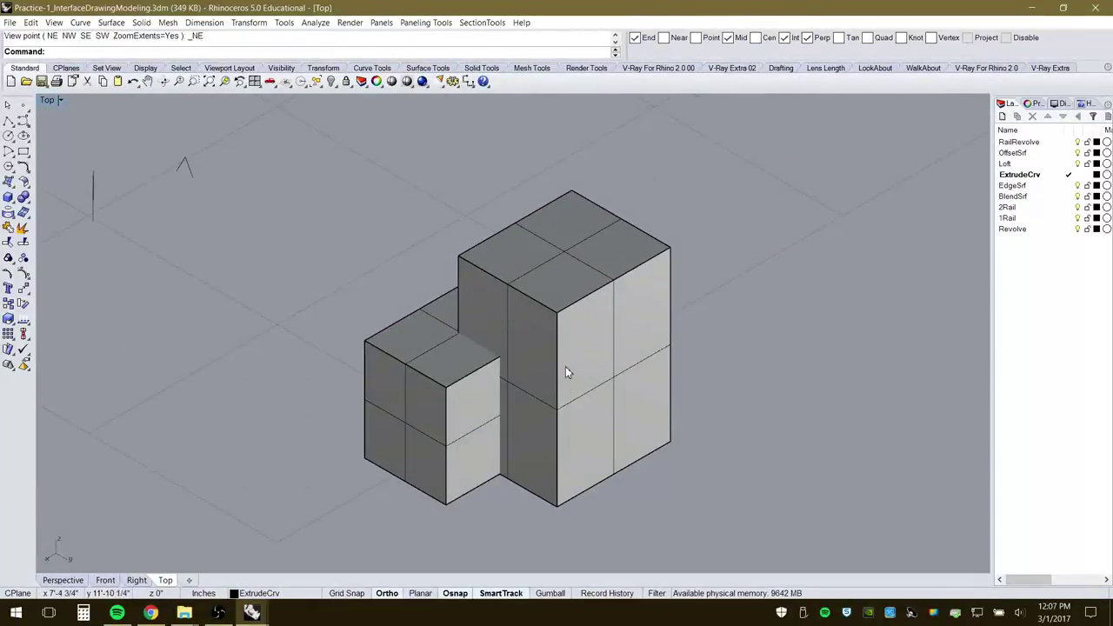
Set the enlarged view back to a Perspective projection.
{"action": "left_click", "coordinate": [61, 102]}
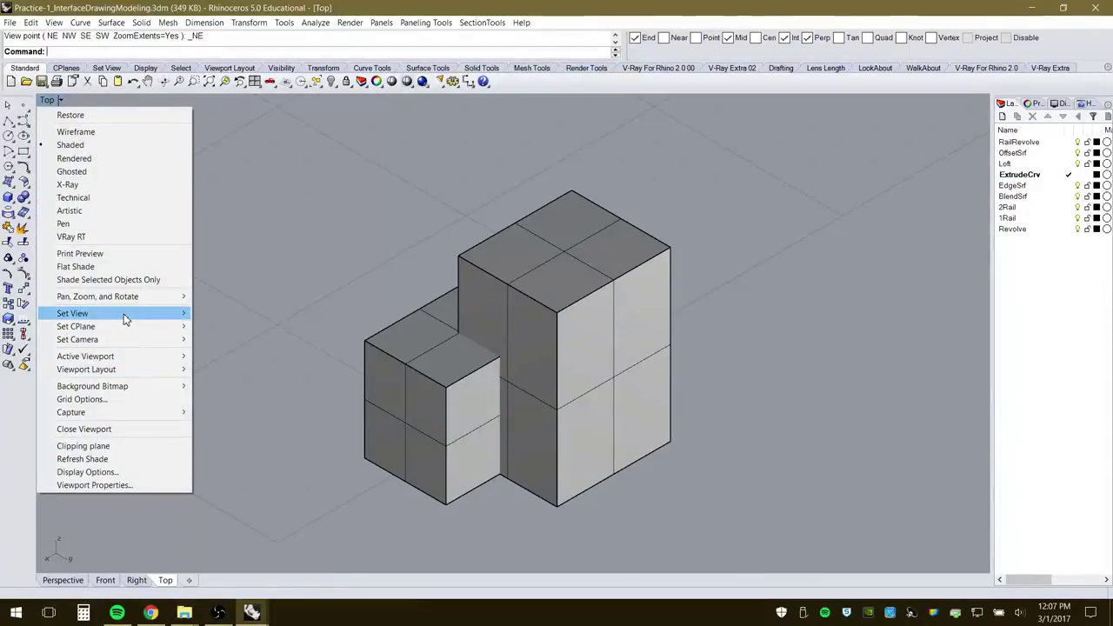
{"action": "mouse_move", "coordinate": [122, 314]}
{"action": "mouse_move", "coordinate": [239, 434]}
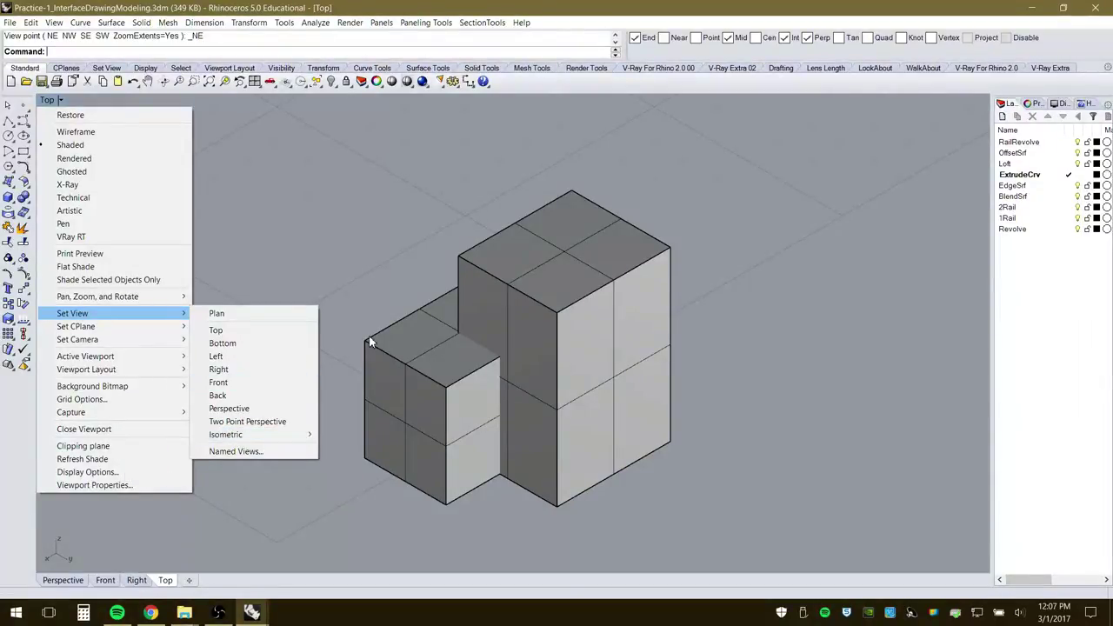
{"action": "left_click", "coordinate": [440, 201]}
{"action": "left_click", "coordinate": [60, 101]}
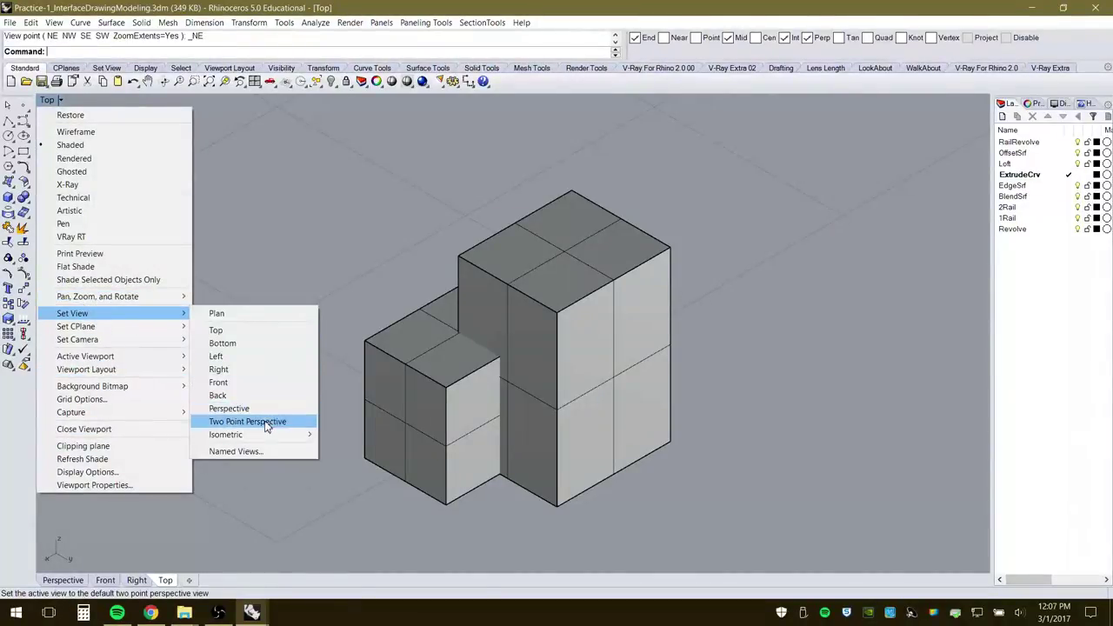
{"action": "left_click", "coordinate": [252, 407]}
Orbit and zoom closely around the curved surfaces, selecting the wavy blend surface.
{"action": "right_click_drag", "start_coordinate": [517, 401], "coordinate": [545, 359]}
{"action": "scroll", "coordinate": [545, 359], "scroll_direction": "down", "scroll_amount": 5}
{"action": "scroll", "coordinate": [258, 263], "scroll_direction": "up", "scroll_amount": 6}
{"action": "right_click_drag", "start_coordinate": [258, 269], "coordinate": [596, 416]}
{"action": "scroll", "coordinate": [641, 382], "scroll_direction": "up", "scroll_amount": 2}
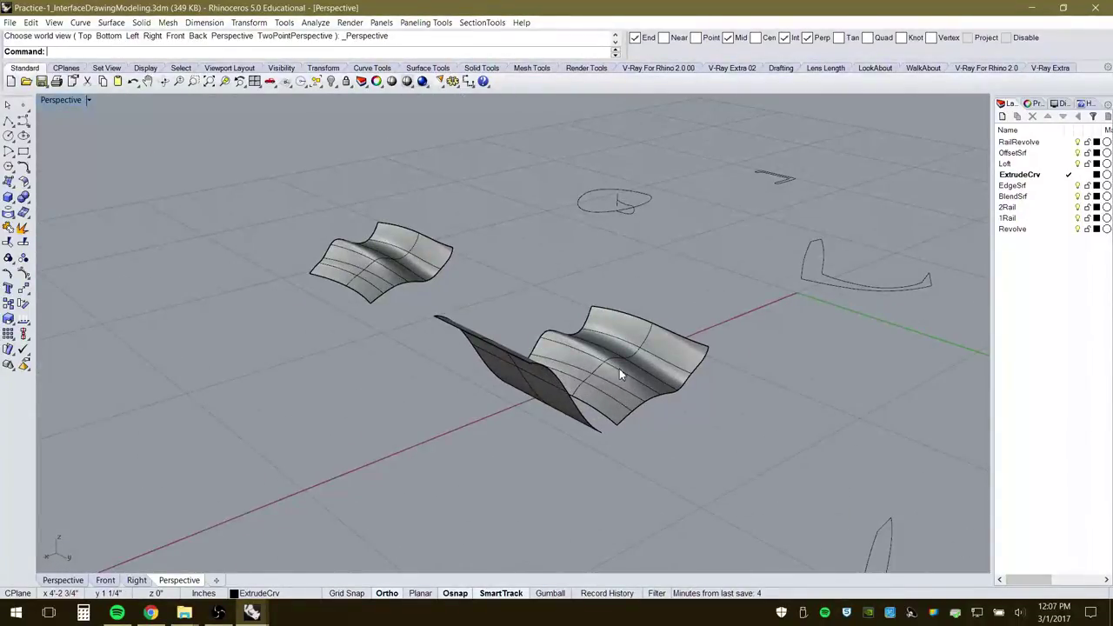
{"action": "left_click", "coordinate": [619, 368]}
{"action": "scroll", "coordinate": [619, 382], "scroll_direction": "up", "scroll_amount": 4}
{"action": "scroll", "coordinate": [620, 392], "scroll_direction": "down", "scroll_amount": 2}
{"action": "right_click_drag", "start_coordinate": [610, 404], "coordinate": [588, 348]}
{"action": "scroll", "coordinate": [427, 273], "scroll_direction": "up", "scroll_amount": 3}
{"action": "right_click_drag", "start_coordinate": [426, 273], "coordinate": [461, 320]}
{"action": "scroll", "coordinate": [451, 321], "scroll_direction": "up", "scroll_amount": 5}
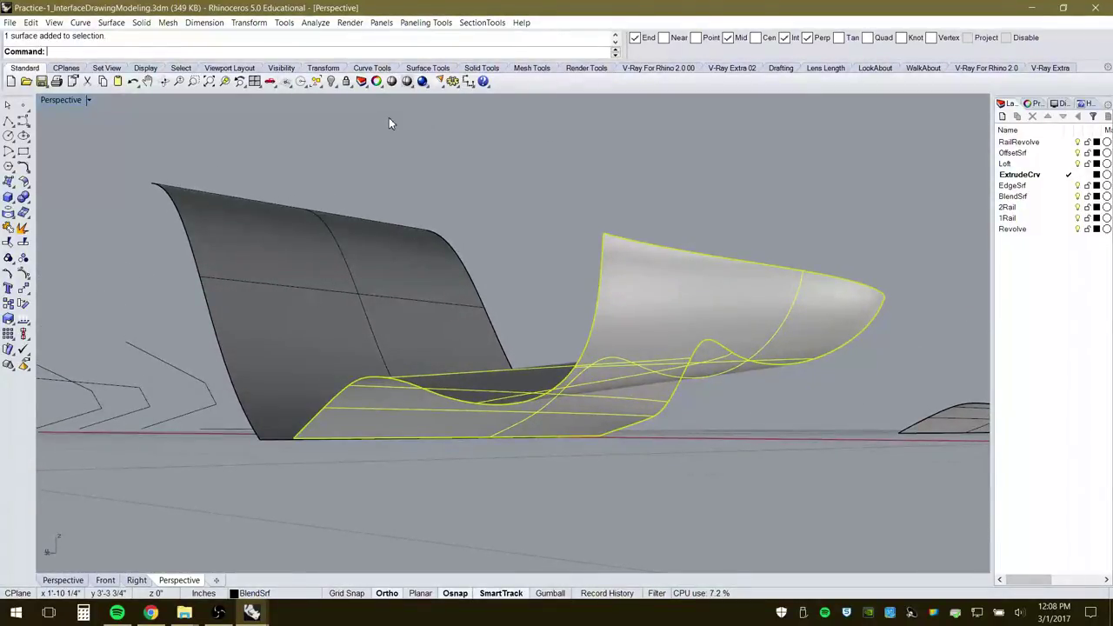
Show the Lens Length toolbar from the toolbar area's Show Toolbar list.
{"action": "left_click", "coordinate": [826, 69]}
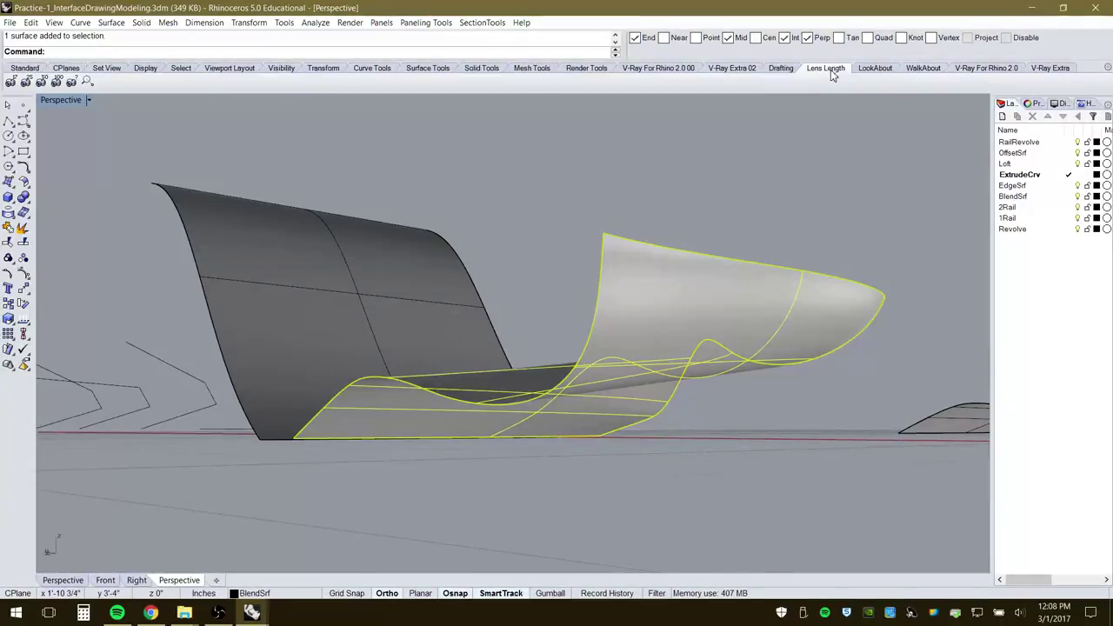
{"action": "right_click", "coordinate": [774, 88]}
{"action": "mouse_move", "coordinate": [812, 92]}
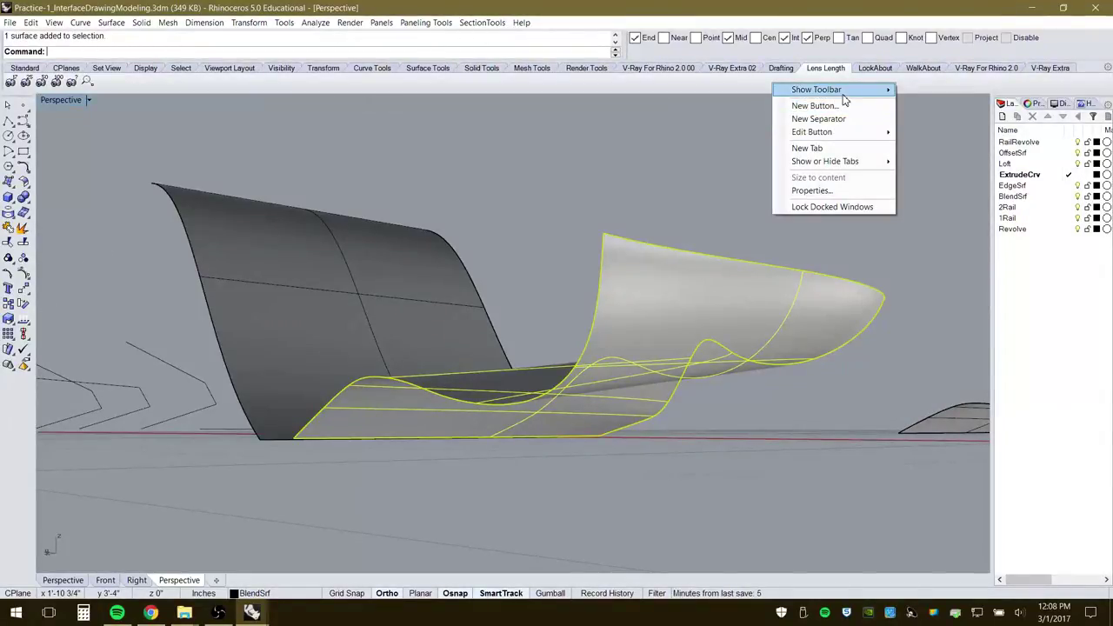
{"action": "mouse_move", "coordinate": [844, 100]}
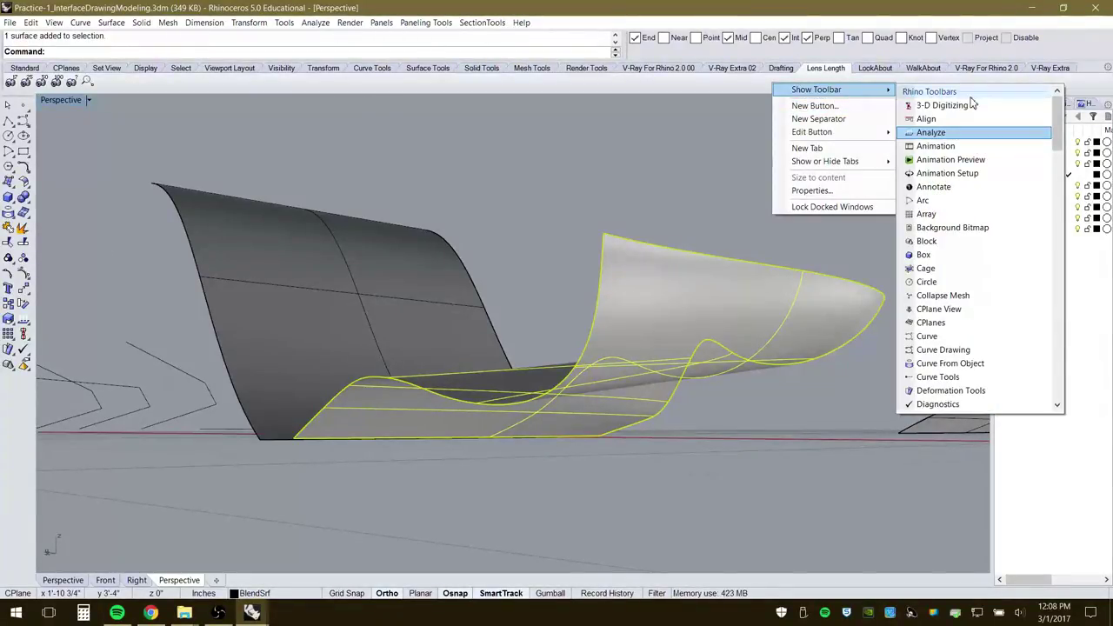
{"action": "scroll", "coordinate": [947, 326], "scroll_direction": "down", "scroll_amount": 10}
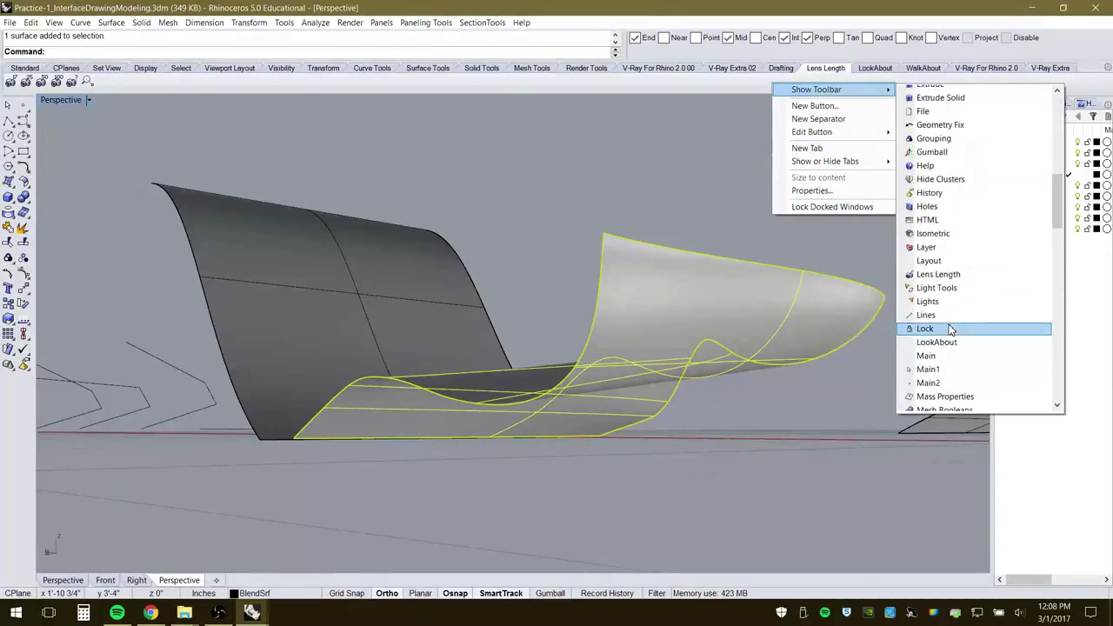
{"action": "scroll", "coordinate": [954, 329], "scroll_direction": "down", "scroll_amount": 3}
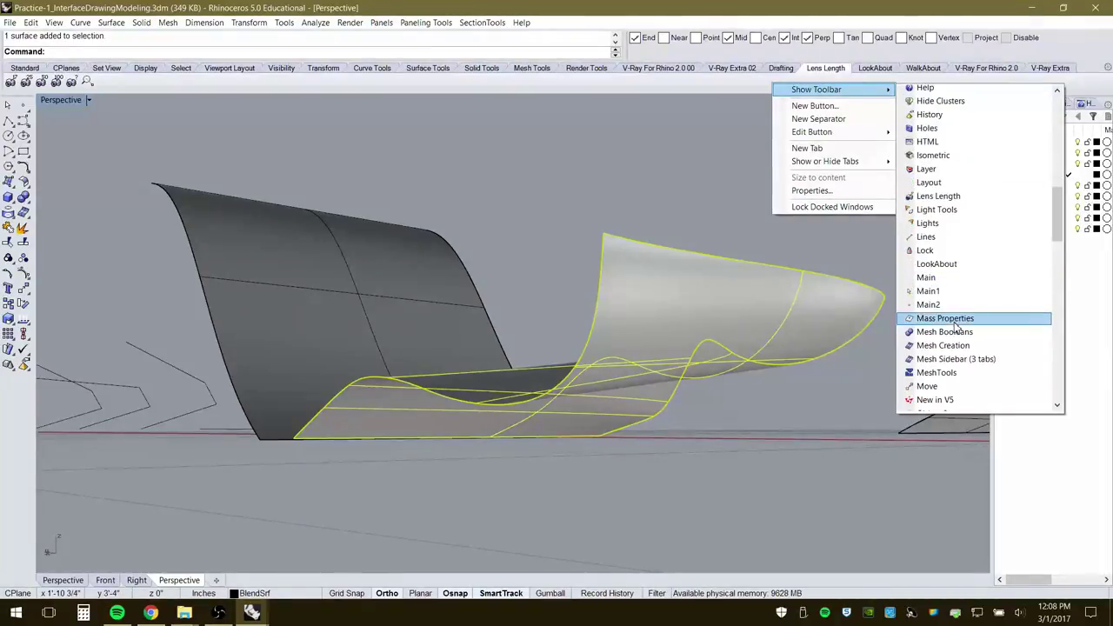
{"action": "left_click", "coordinate": [956, 198]}
Close the duplicate floating Lens Length copy and dock Lens Length as a tab.
{"action": "left_click_drag", "start_coordinate": [567, 314], "coordinate": [529, 152]}
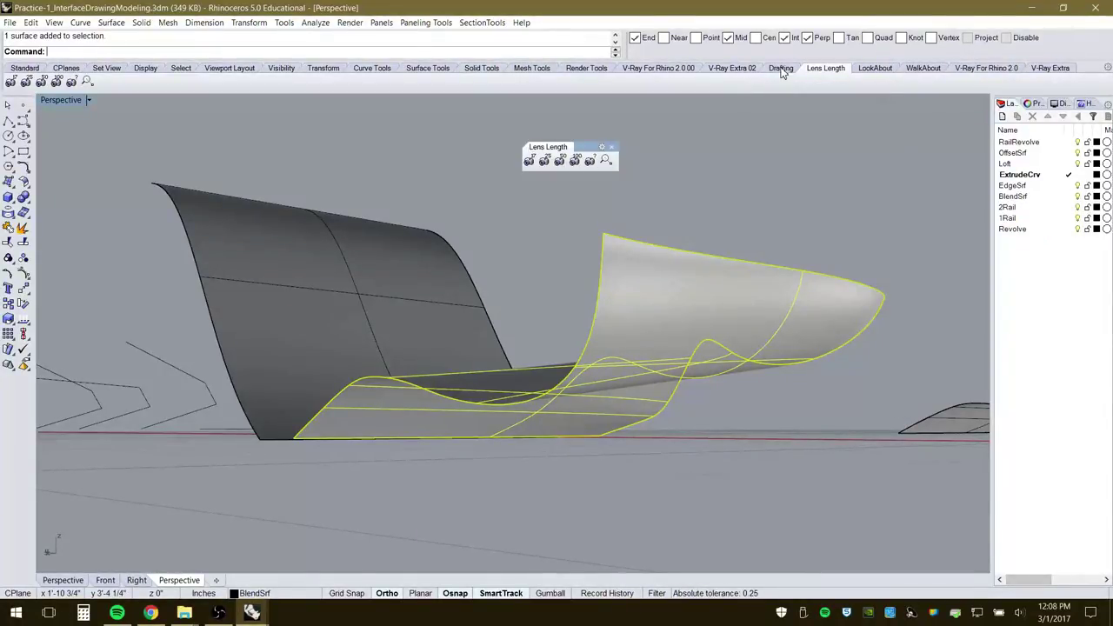
{"action": "left_click_drag", "start_coordinate": [817, 74], "coordinate": [740, 195]}
{"action": "left_click", "coordinate": [808, 192]}
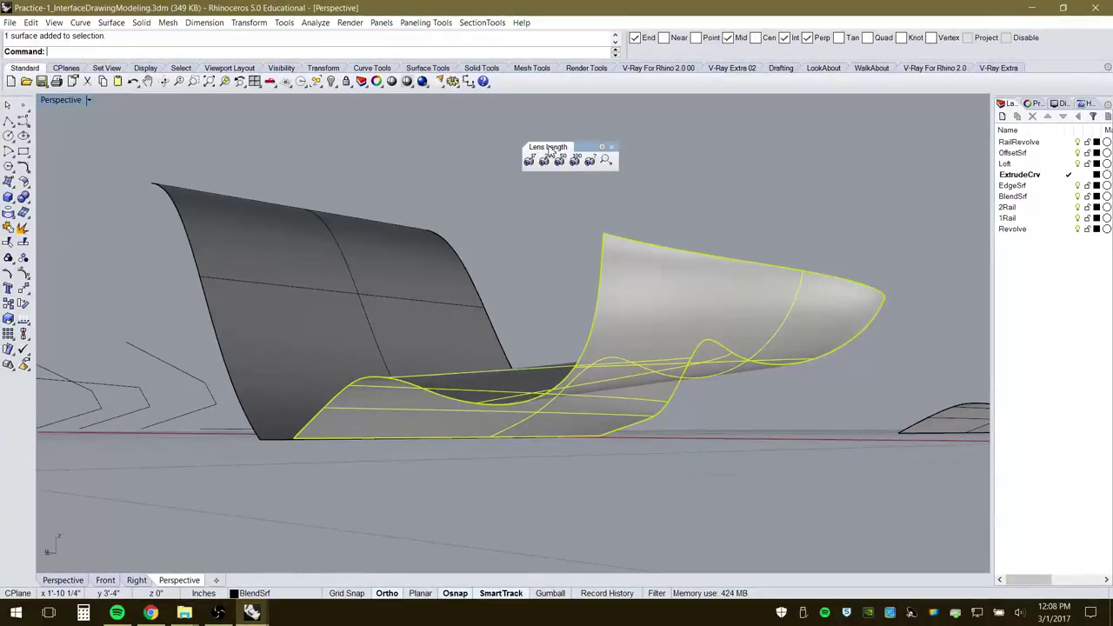
{"action": "left_click_drag", "start_coordinate": [550, 149], "coordinate": [831, 76]}
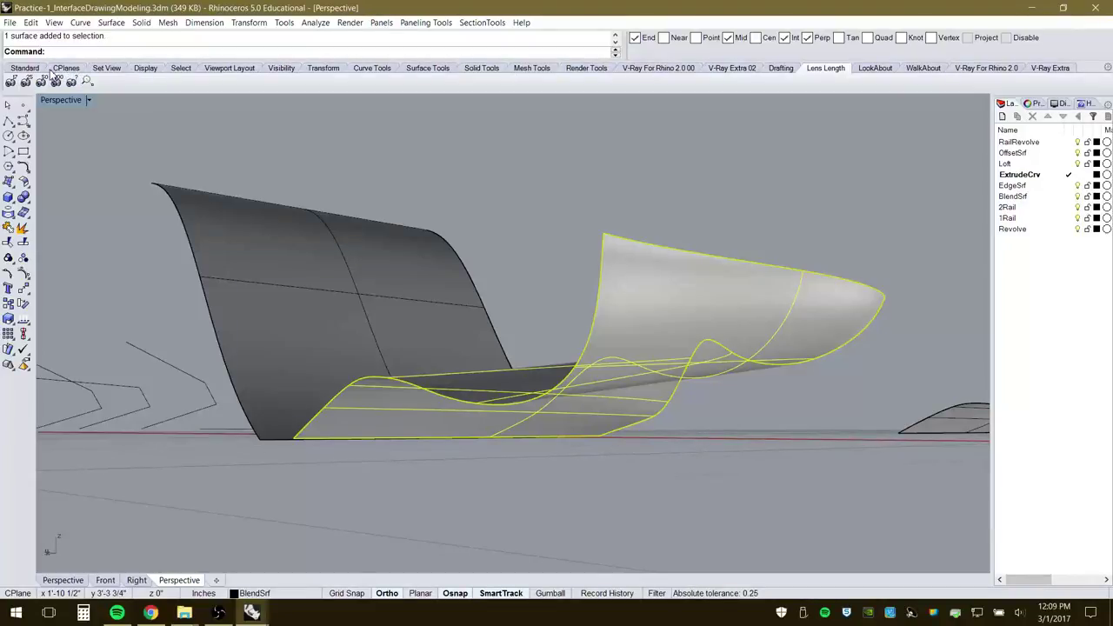
Browse the toolbar options list and dismiss it without choosing anything.
{"action": "right_click", "coordinate": [536, 84]}
{"action": "mouse_move", "coordinate": [576, 90]}
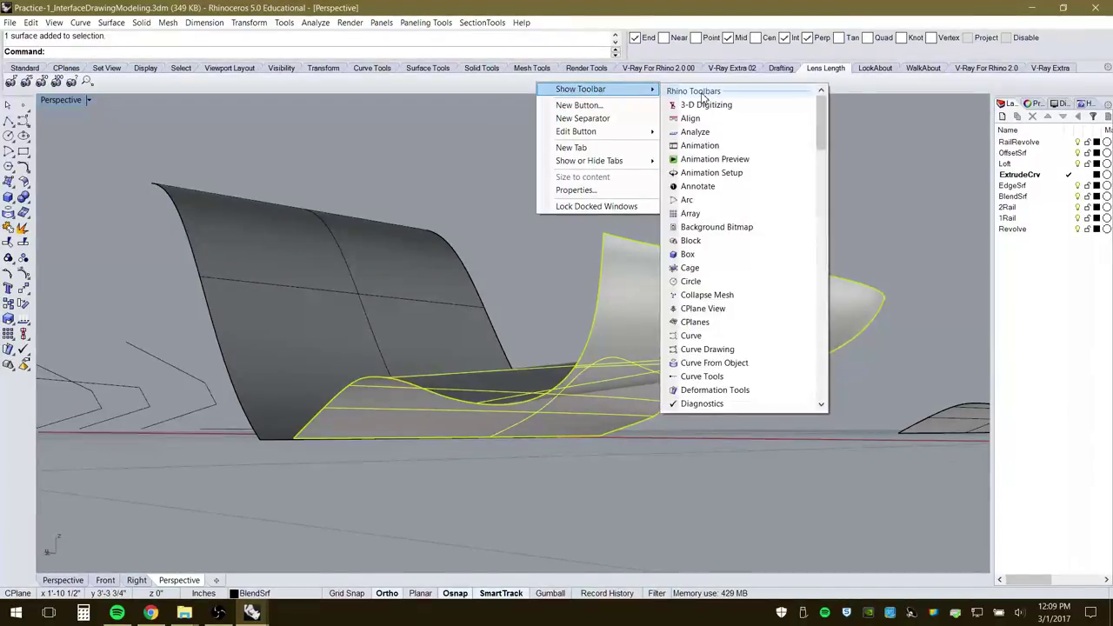
{"action": "scroll", "coordinate": [735, 373], "scroll_direction": "down", "scroll_amount": 9}
{"action": "scroll", "coordinate": [735, 374], "scroll_direction": "down", "scroll_amount": 15}
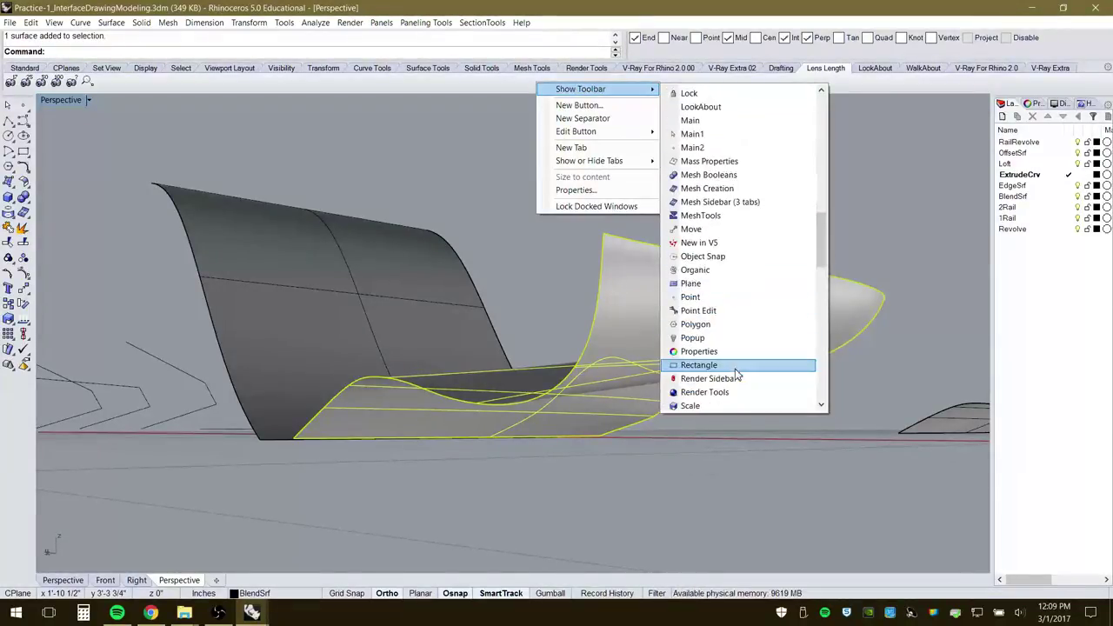
{"action": "scroll", "coordinate": [734, 374], "scroll_direction": "down", "scroll_amount": 10}
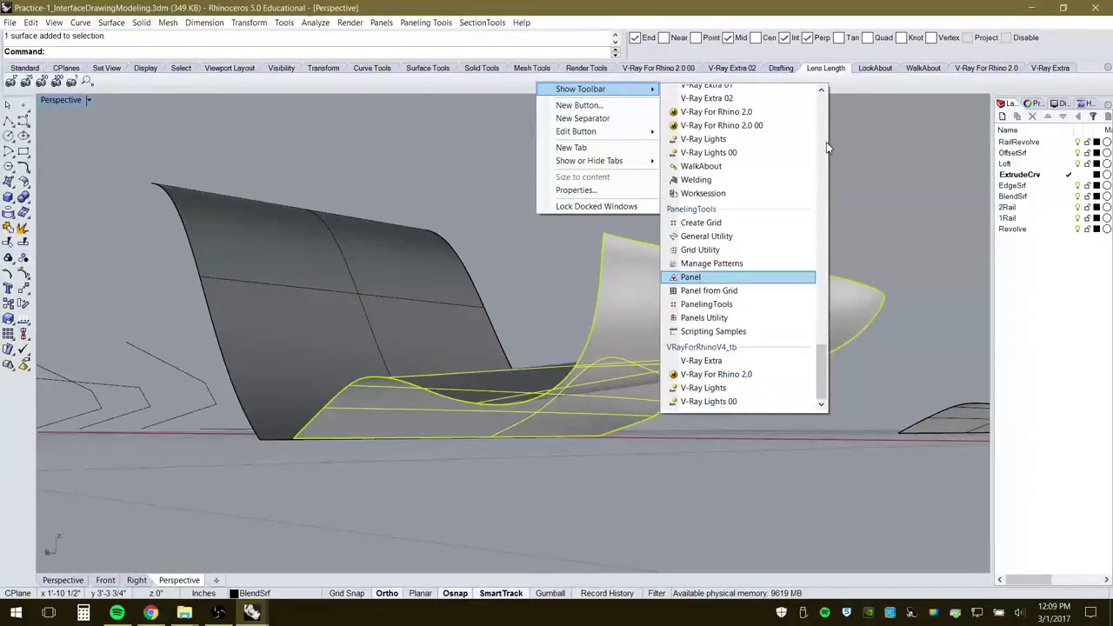
{"action": "left_click", "coordinate": [373, 86]}
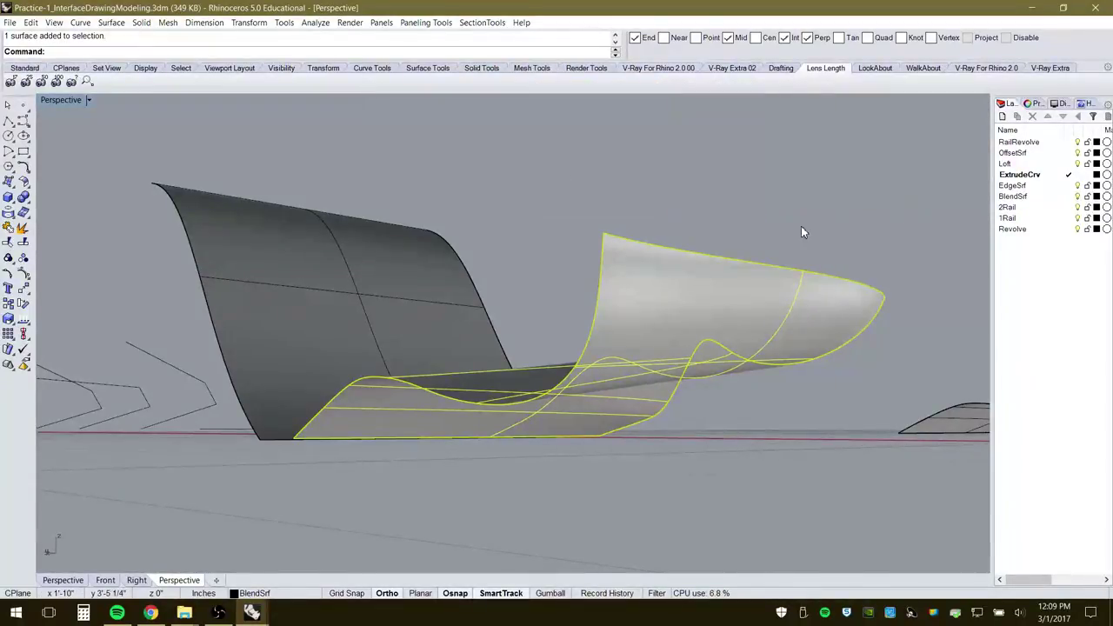
Widen the Perspective camera's lens and orbit low to view the deselected surfaces near ground level.
{"action": "left_click", "coordinate": [26, 81]}
{"action": "scroll", "coordinate": [527, 330], "scroll_direction": "up", "scroll_amount": 6}
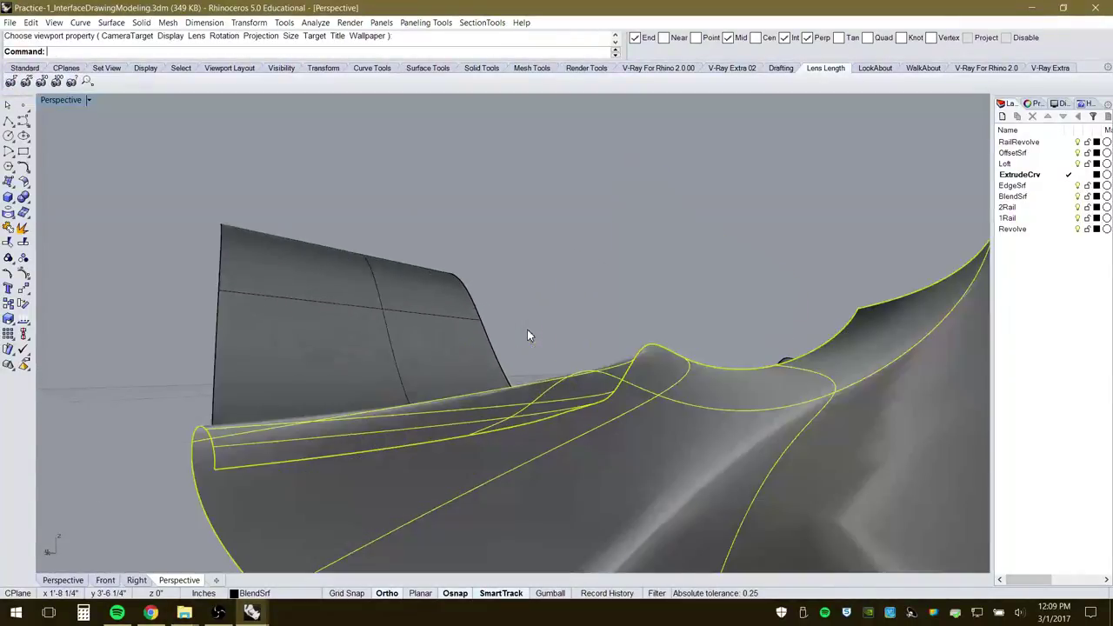
{"action": "scroll", "coordinate": [527, 329], "scroll_direction": "down", "scroll_amount": 3}
{"action": "right_click_drag", "start_coordinate": [549, 318], "coordinate": [589, 333]}
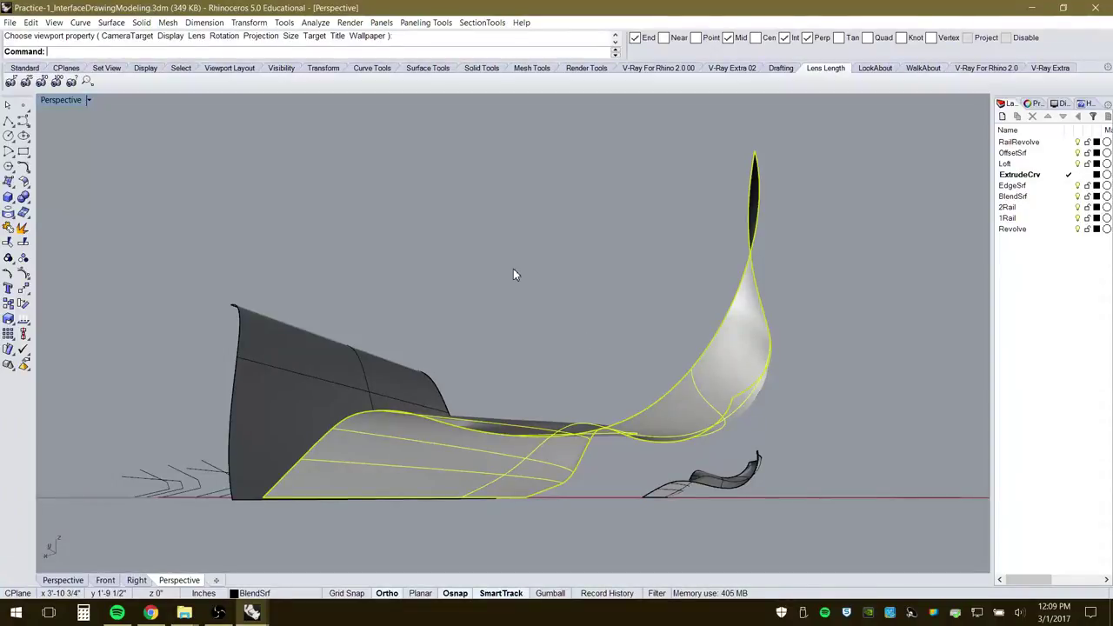
{"action": "key", "text": "Escape"}
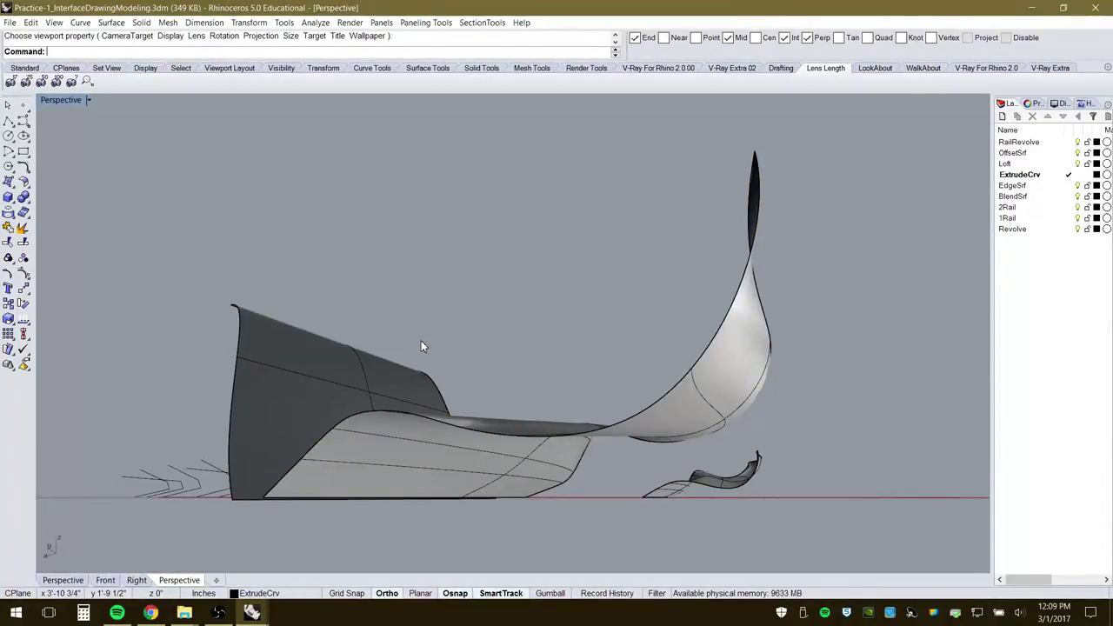
{"action": "right_click_drag", "start_coordinate": [453, 352], "coordinate": [479, 346]}
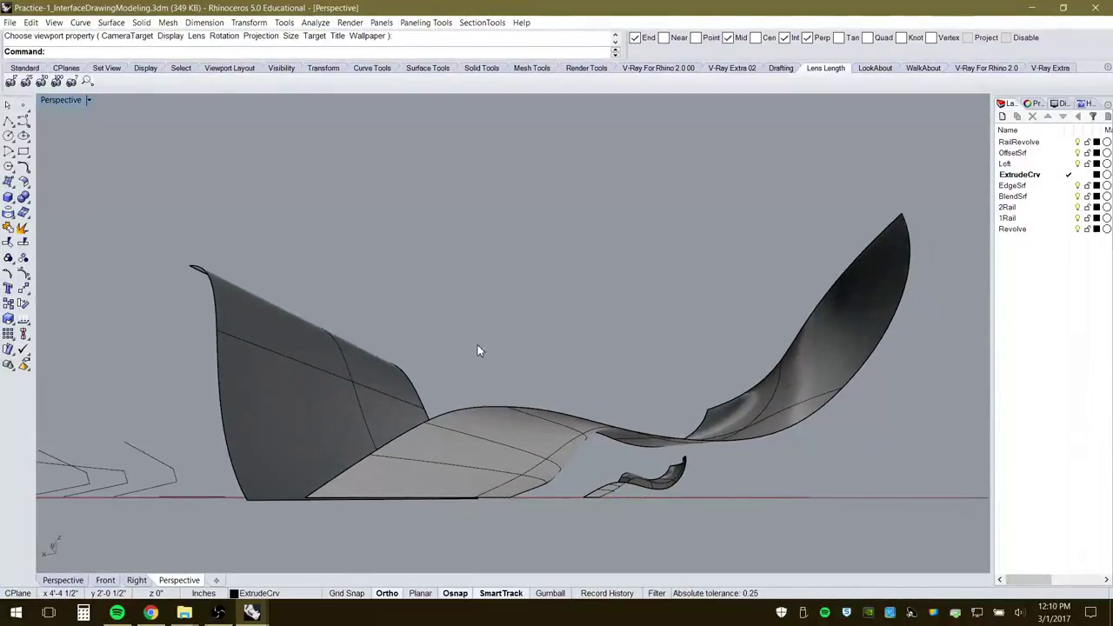
Save the current Perspective camera in Named Views as 'view--1'.
{"action": "left_click", "coordinate": [91, 101]}
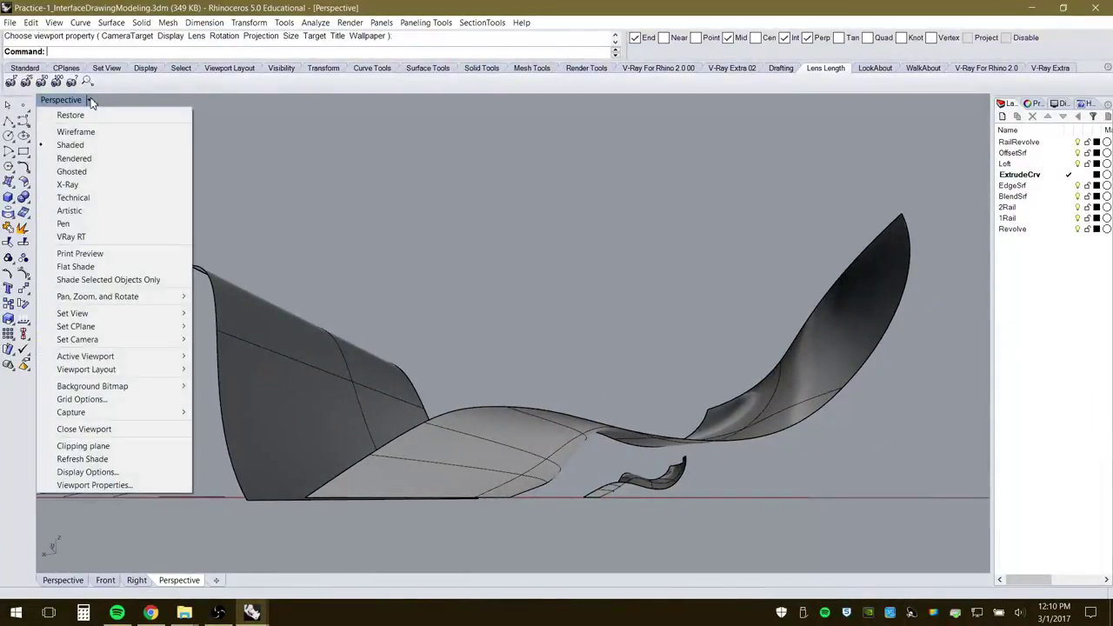
{"action": "mouse_move", "coordinate": [111, 317]}
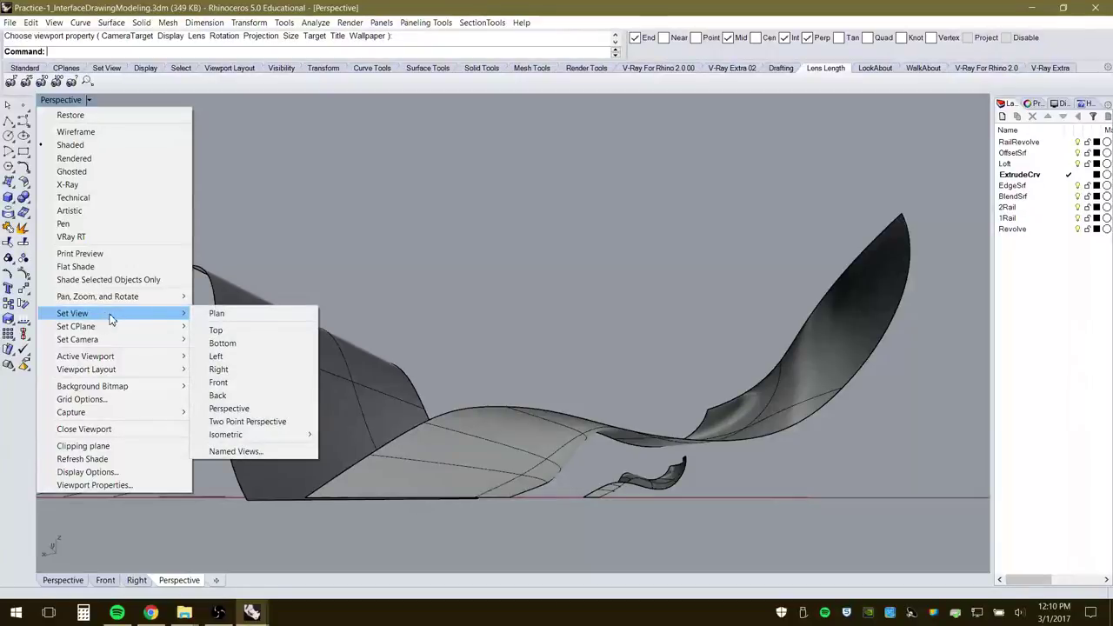
{"action": "left_click", "coordinate": [265, 452]}
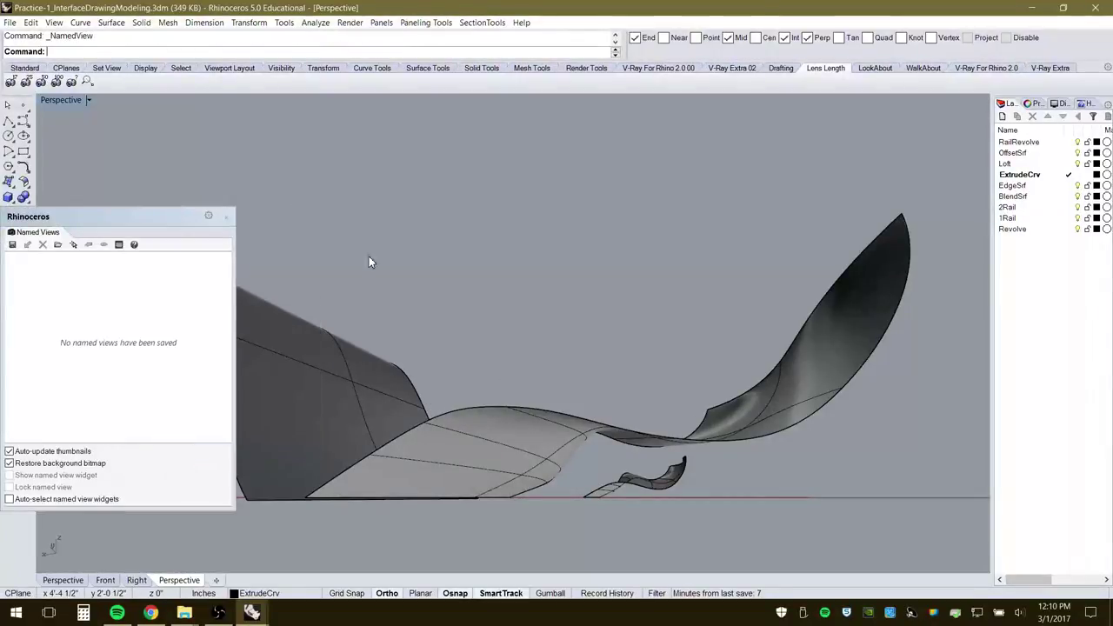
{"action": "left_click_drag", "start_coordinate": [117, 218], "coordinate": [543, 140]}
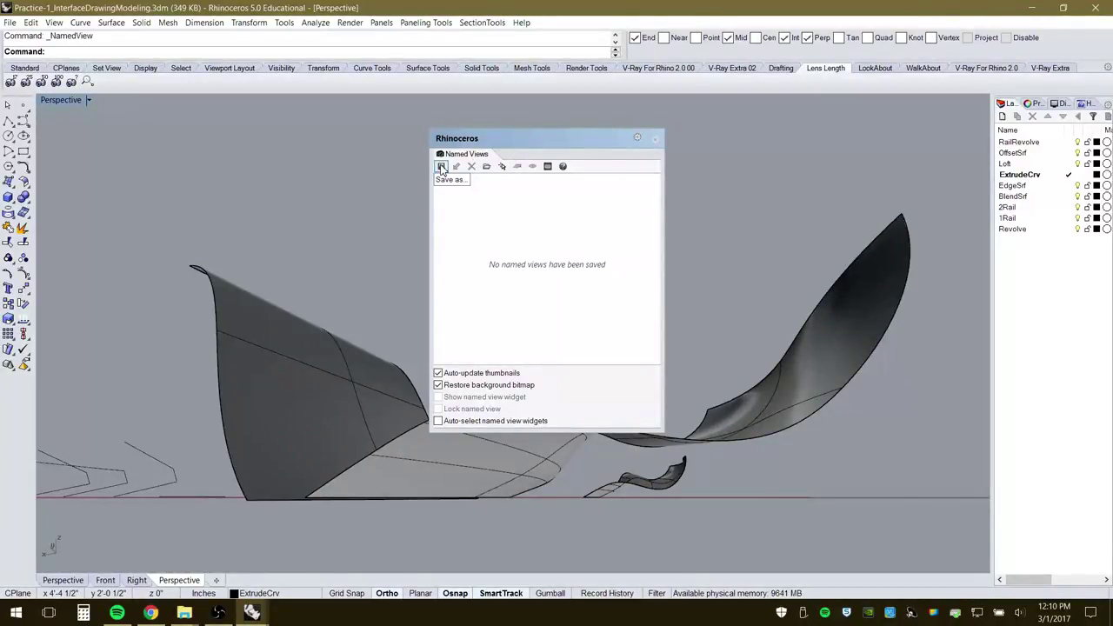
{"action": "left_click", "coordinate": [440, 167]}
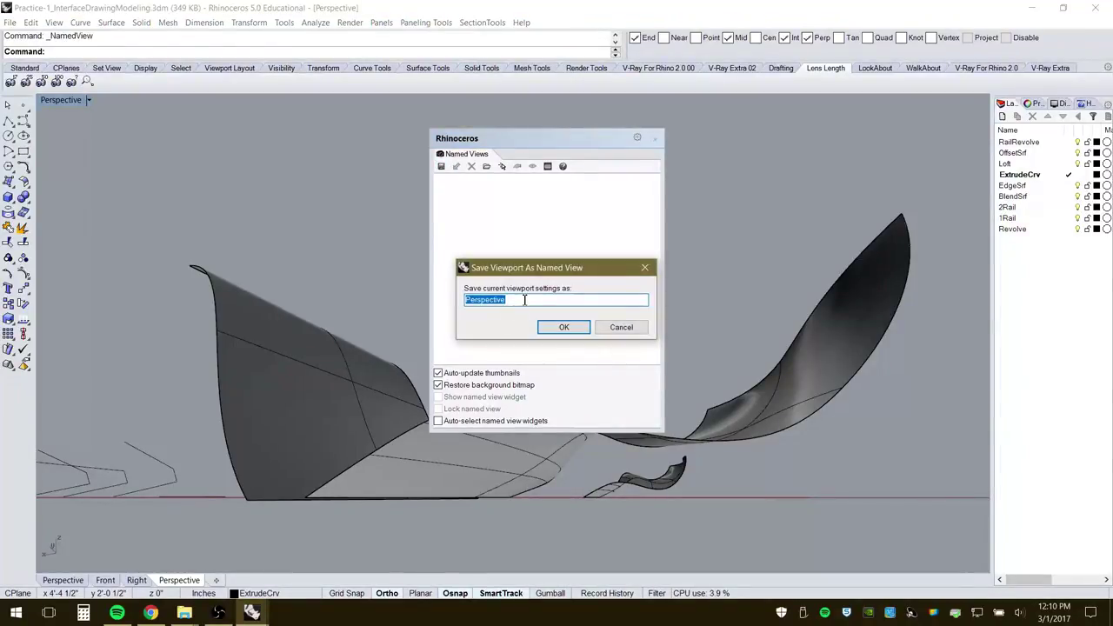
{"action": "type", "text": "view-1"}
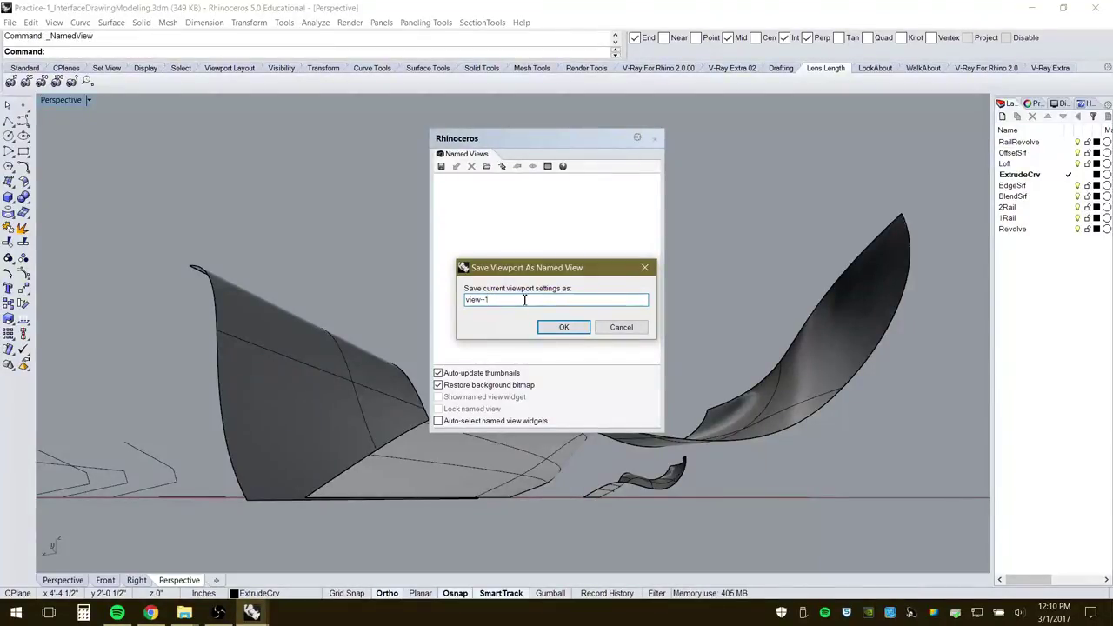
{"action": "left_click", "coordinate": [561, 327]}
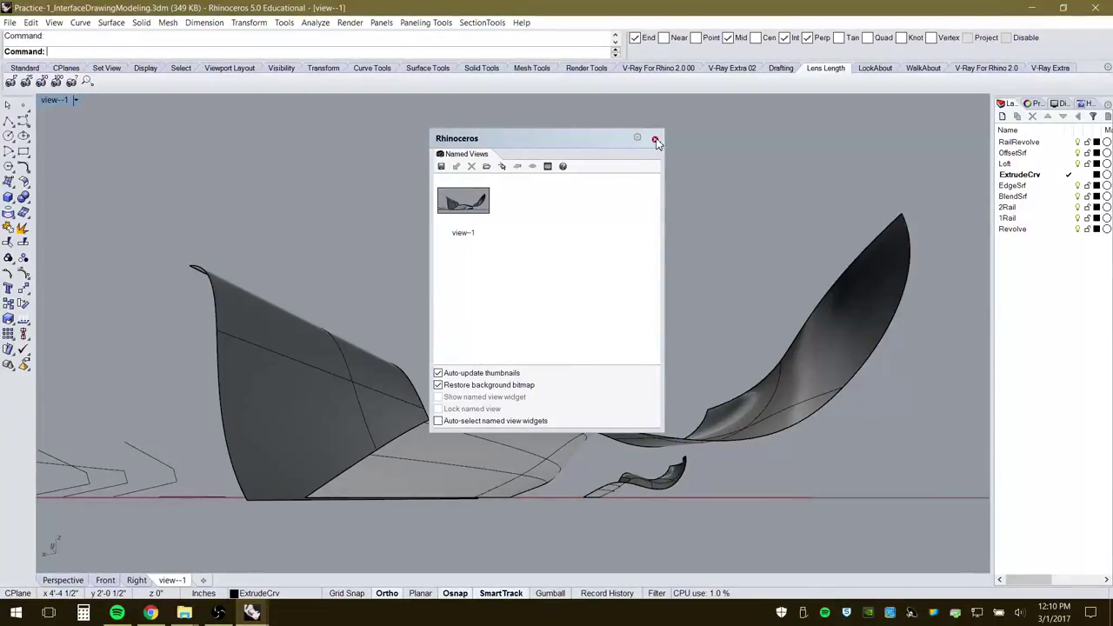
{"action": "left_click", "coordinate": [655, 140]}
{"action": "right_click_drag", "start_coordinate": [425, 368], "coordinate": [458, 321]}
{"action": "scroll", "coordinate": [458, 321], "scroll_direction": "down", "scroll_amount": 5}
{"action": "scroll", "coordinate": [491, 227], "scroll_direction": "up", "scroll_amount": 3}
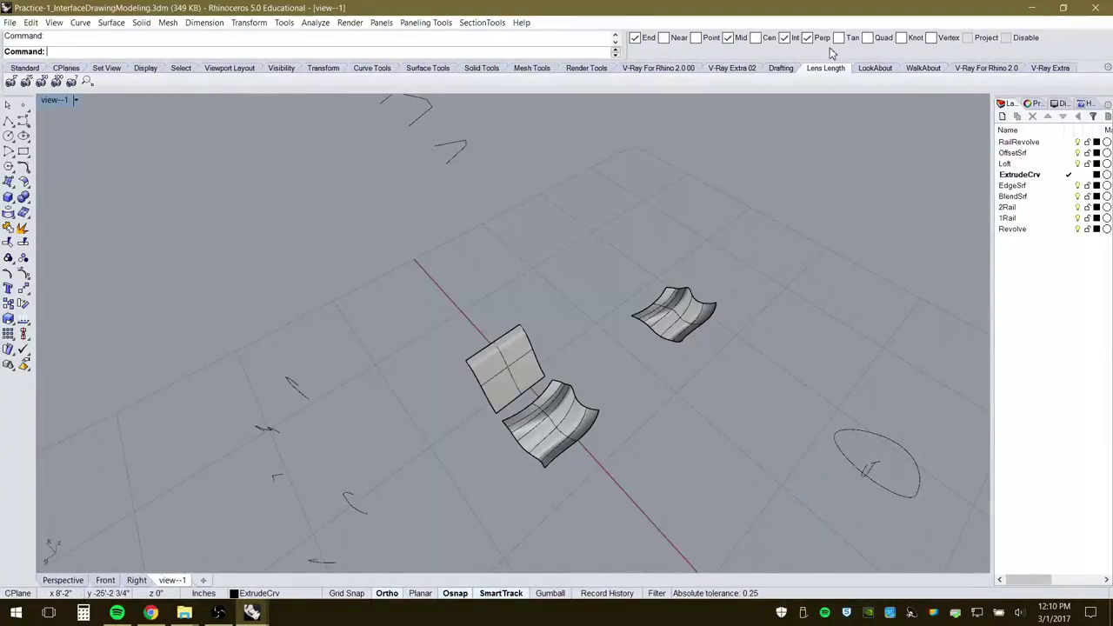
Adjust the lens, then orbit and zoom around the surfaces to different angles.
{"action": "left_click", "coordinate": [40, 81]}
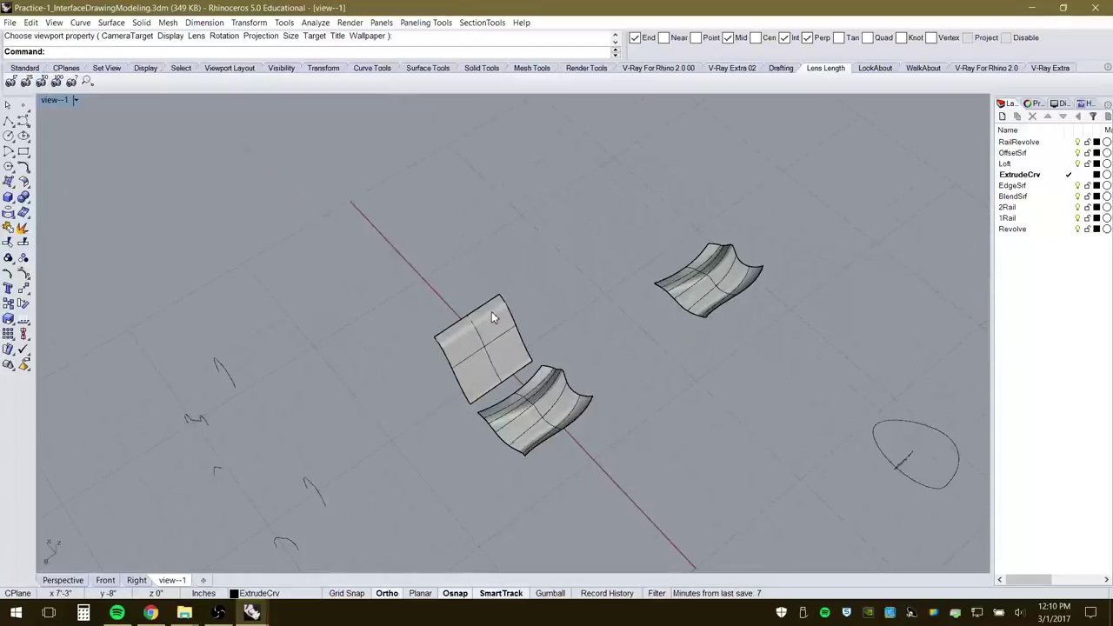
{"action": "scroll", "coordinate": [517, 408], "scroll_direction": "up", "scroll_amount": 3}
{"action": "right_click_drag", "start_coordinate": [517, 408], "coordinate": [470, 337]}
{"action": "scroll", "coordinate": [470, 338], "scroll_direction": "up", "scroll_amount": 3}
{"action": "right_click_drag", "start_coordinate": [620, 385], "coordinate": [685, 410]}
{"action": "scroll", "coordinate": [551, 405], "scroll_direction": "down", "scroll_amount": 3}
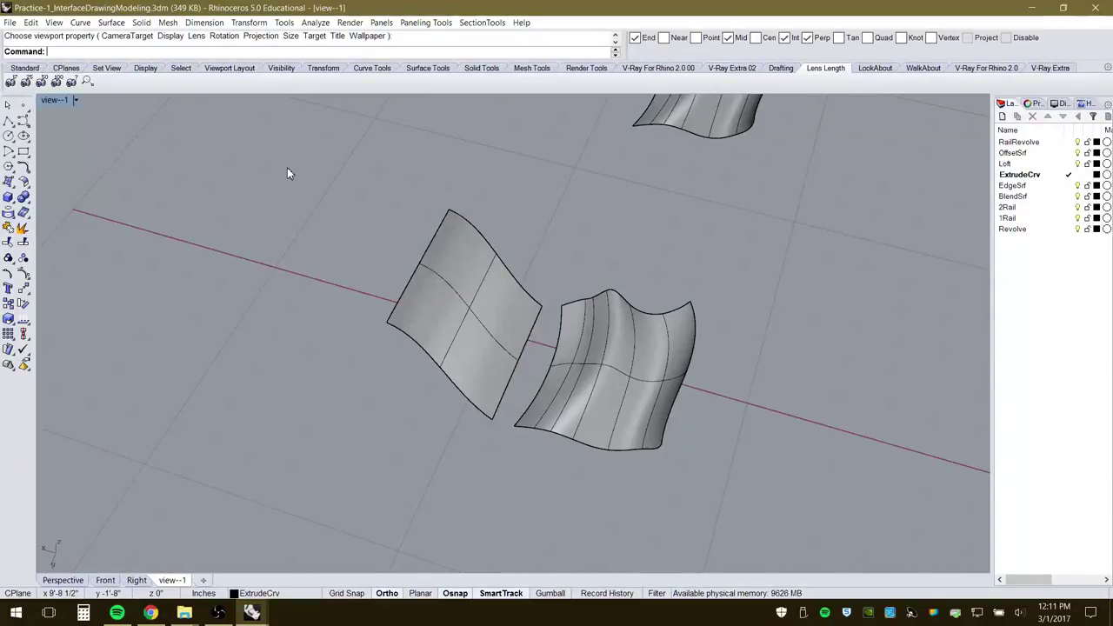
Restore the saved view--1 camera from the viewport's Set View menu.
{"action": "left_click", "coordinate": [76, 101]}
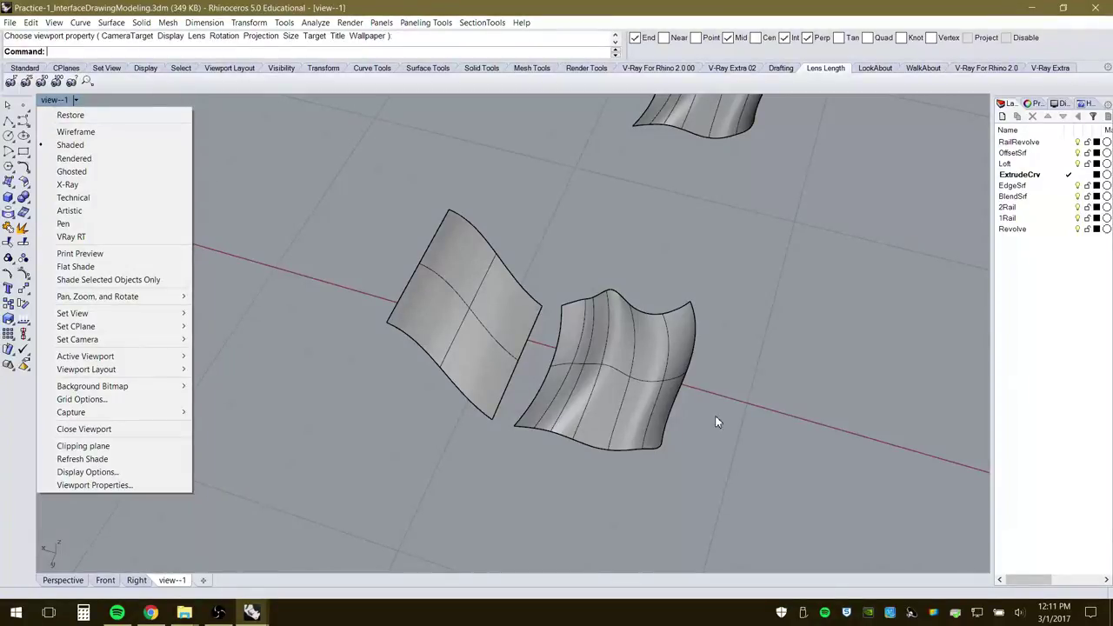
{"action": "mouse_move", "coordinate": [105, 317]}
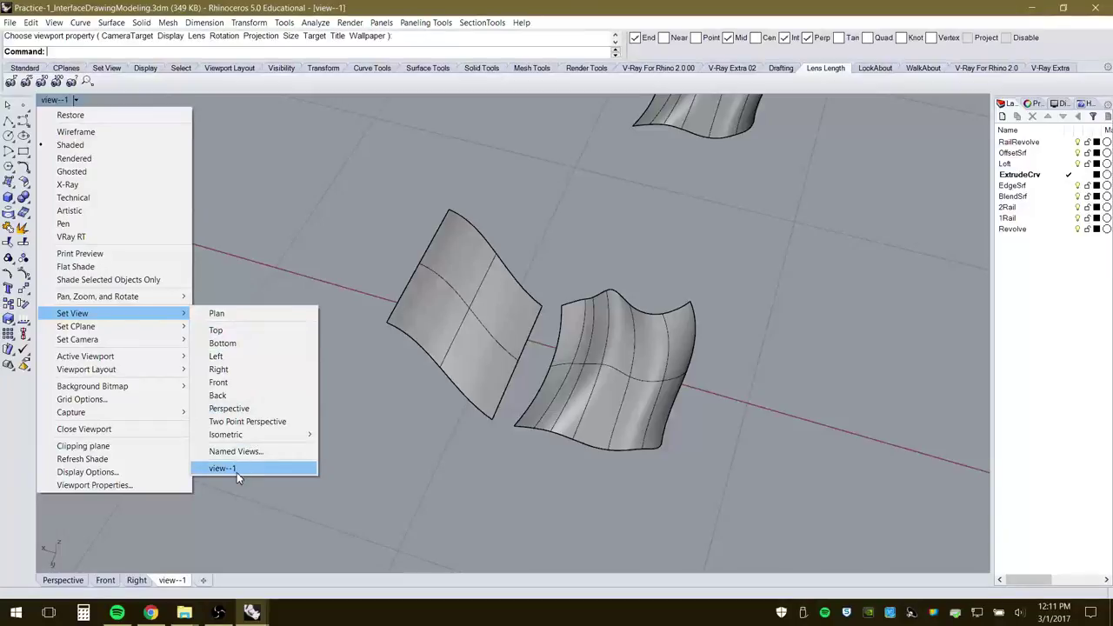
{"action": "left_click", "coordinate": [221, 469]}
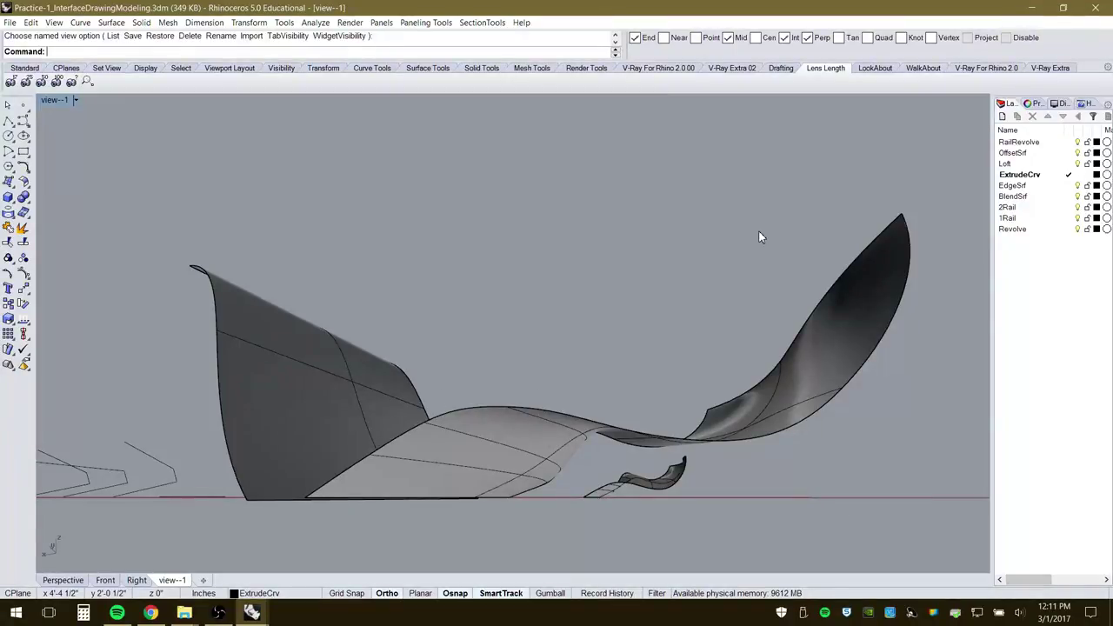
Try Artistic and then Rendered display in the viewport, orbiting the rendered scene.
{"action": "left_click", "coordinate": [75, 101]}
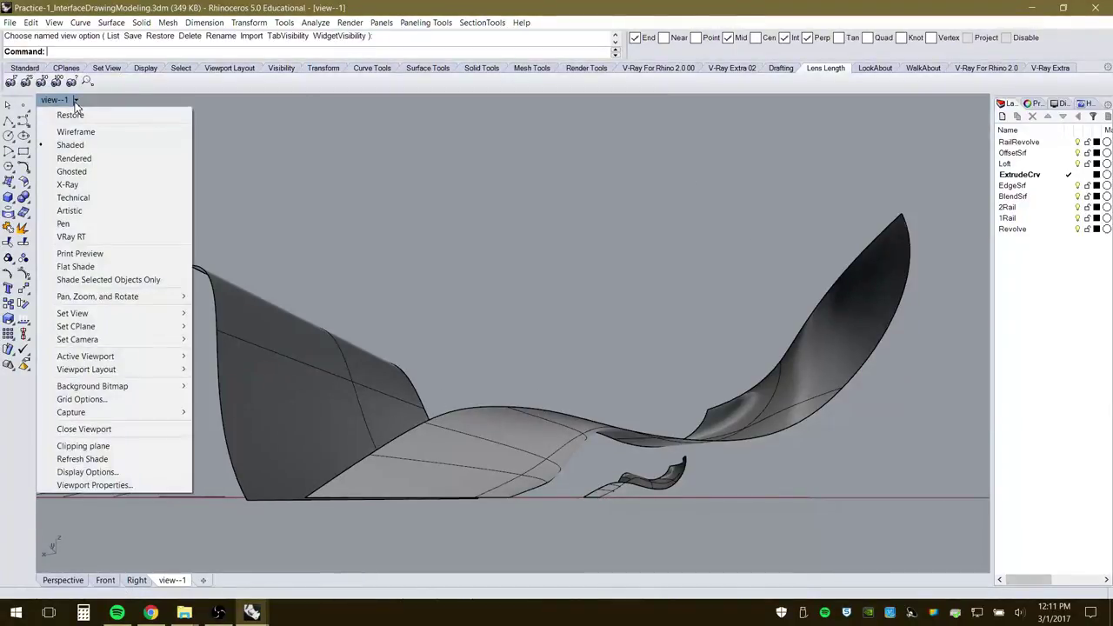
{"action": "left_click", "coordinate": [85, 212]}
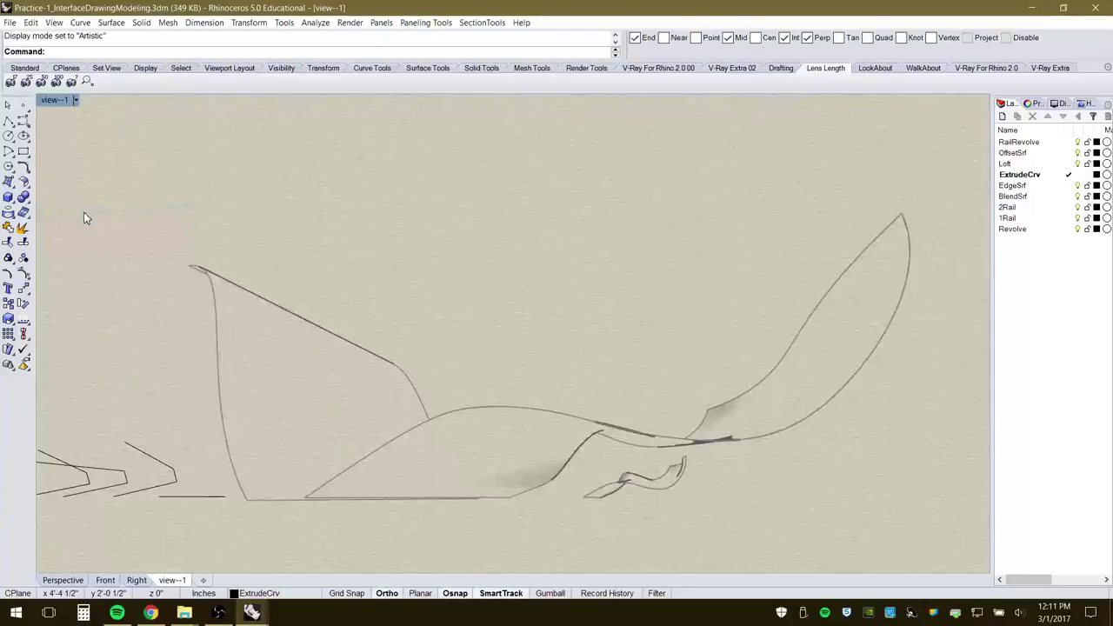
{"action": "left_click", "coordinate": [75, 101]}
{"action": "left_click", "coordinate": [74, 157]}
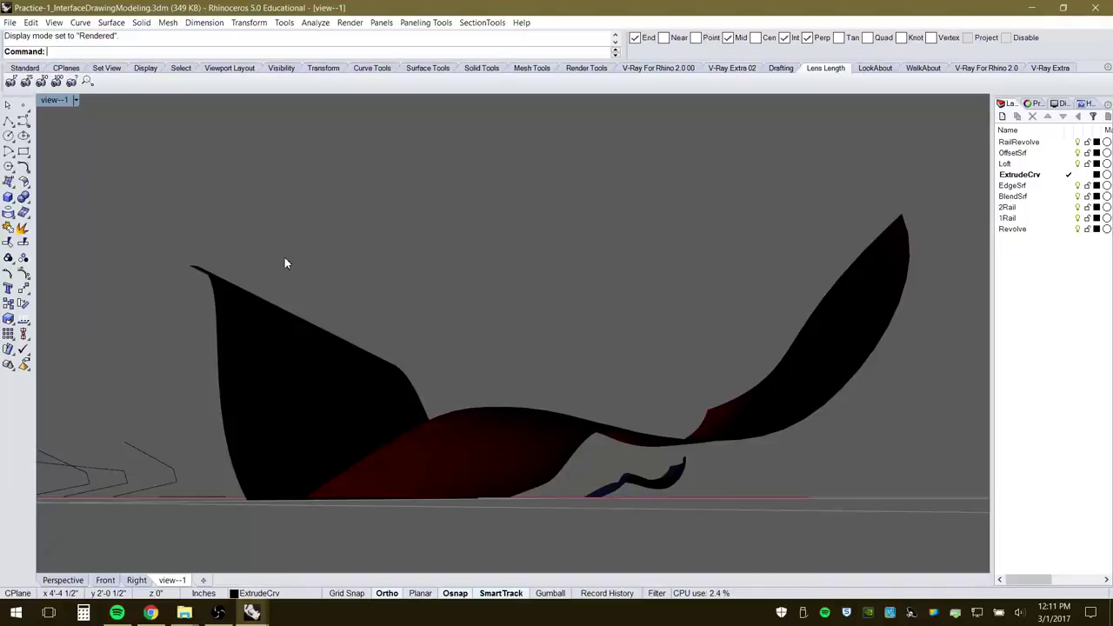
{"action": "right_click_drag", "start_coordinate": [421, 339], "coordinate": [340, 435]}
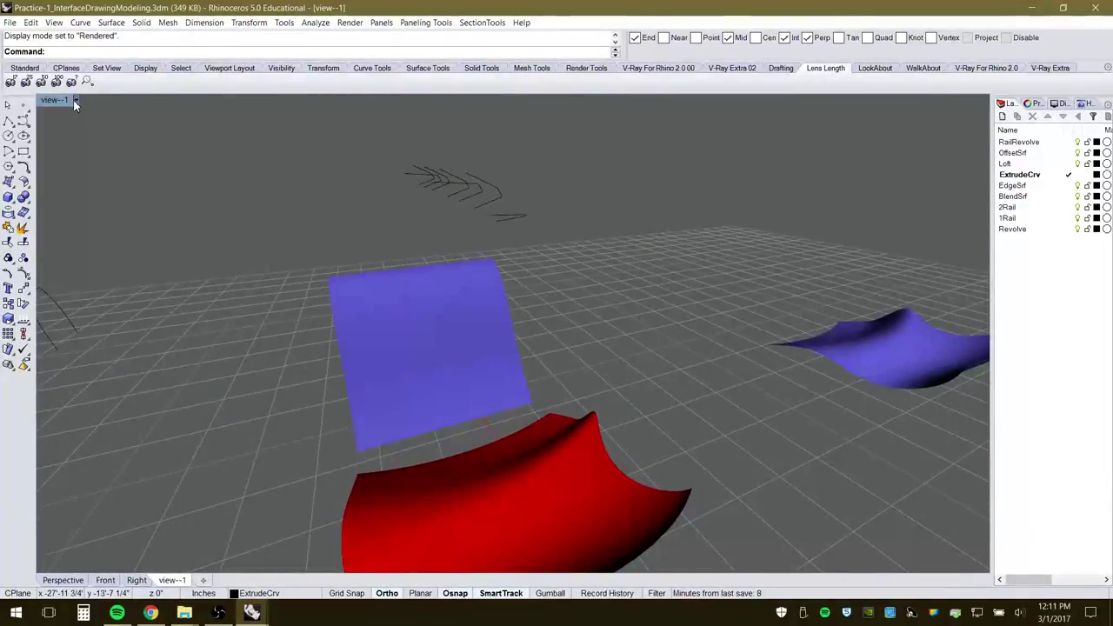
Restore the view--1 camera and switch the viewport to Ghosted display.
{"action": "left_click", "coordinate": [75, 101]}
{"action": "mouse_move", "coordinate": [151, 313]}
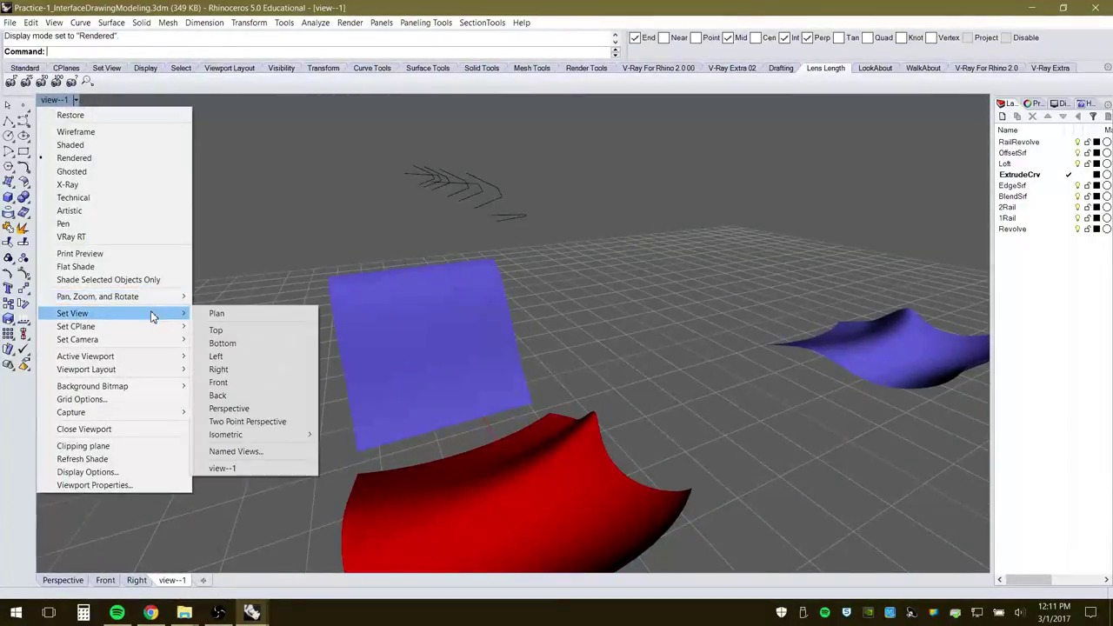
{"action": "left_click", "coordinate": [265, 468]}
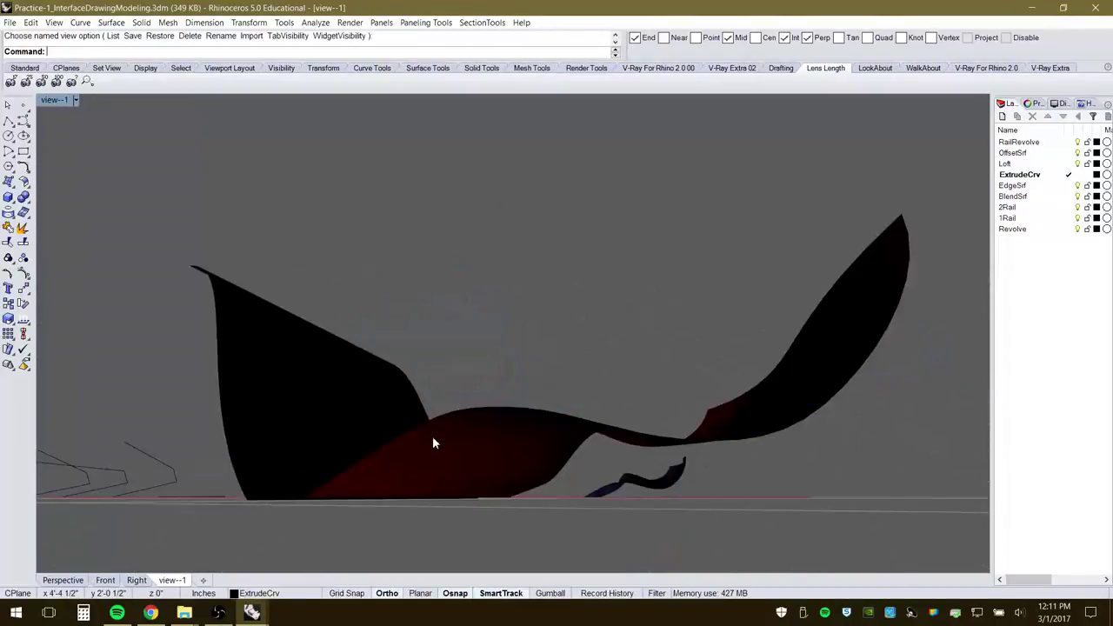
{"action": "left_click", "coordinate": [76, 101]}
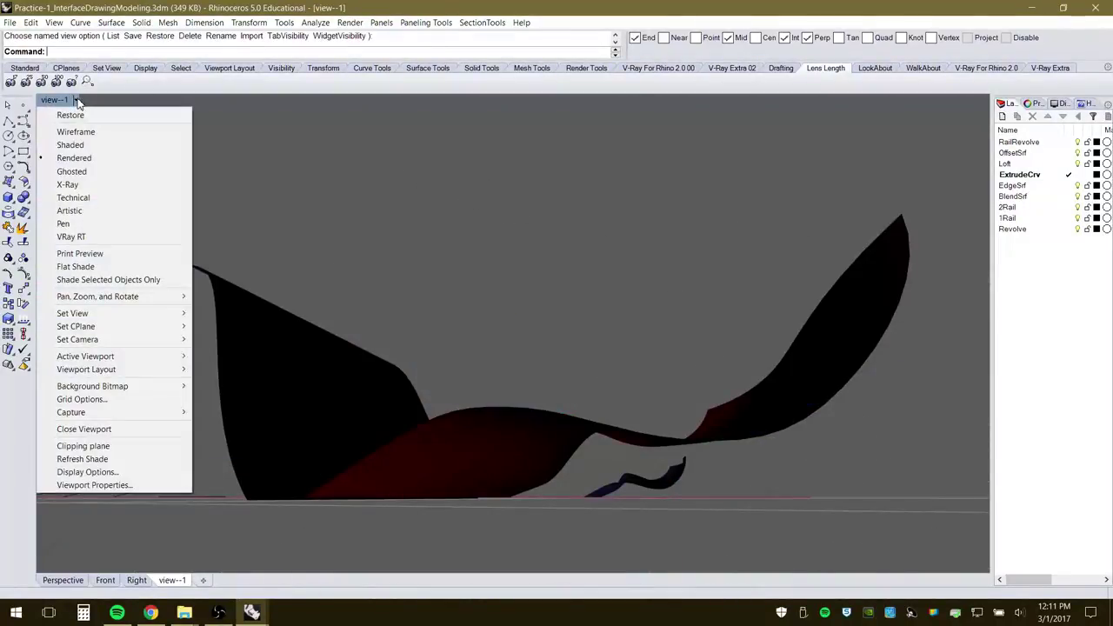
{"action": "left_click", "coordinate": [84, 172]}
{"action": "right_click_drag", "start_coordinate": [415, 313], "coordinate": [464, 359]}
{"action": "scroll", "coordinate": [452, 387], "scroll_direction": "up", "scroll_amount": 5}
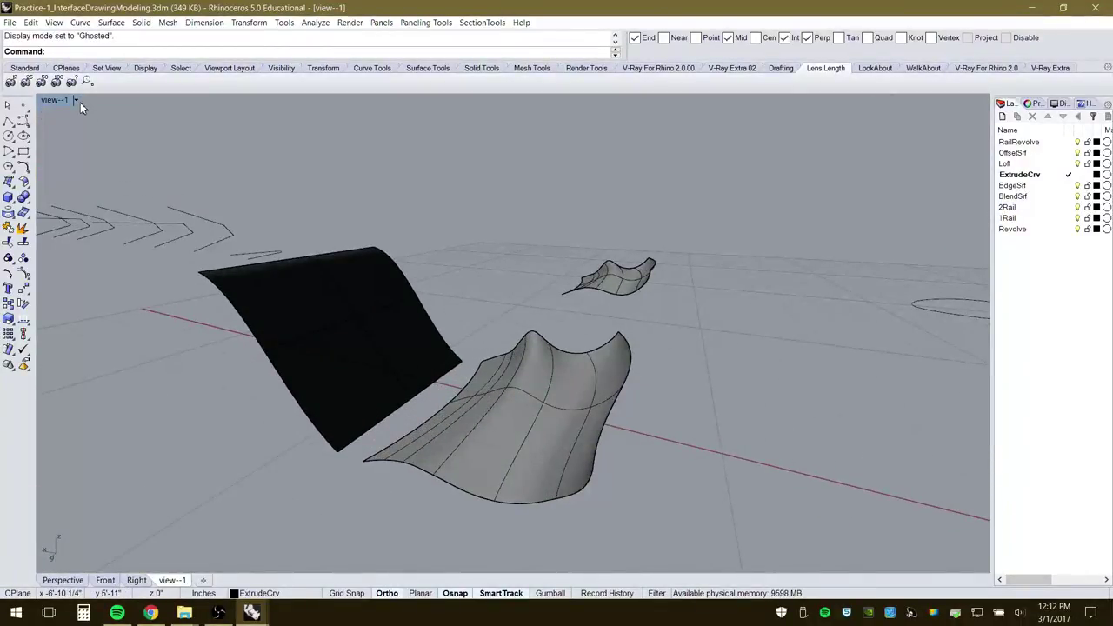
{"action": "left_click", "coordinate": [76, 100]}
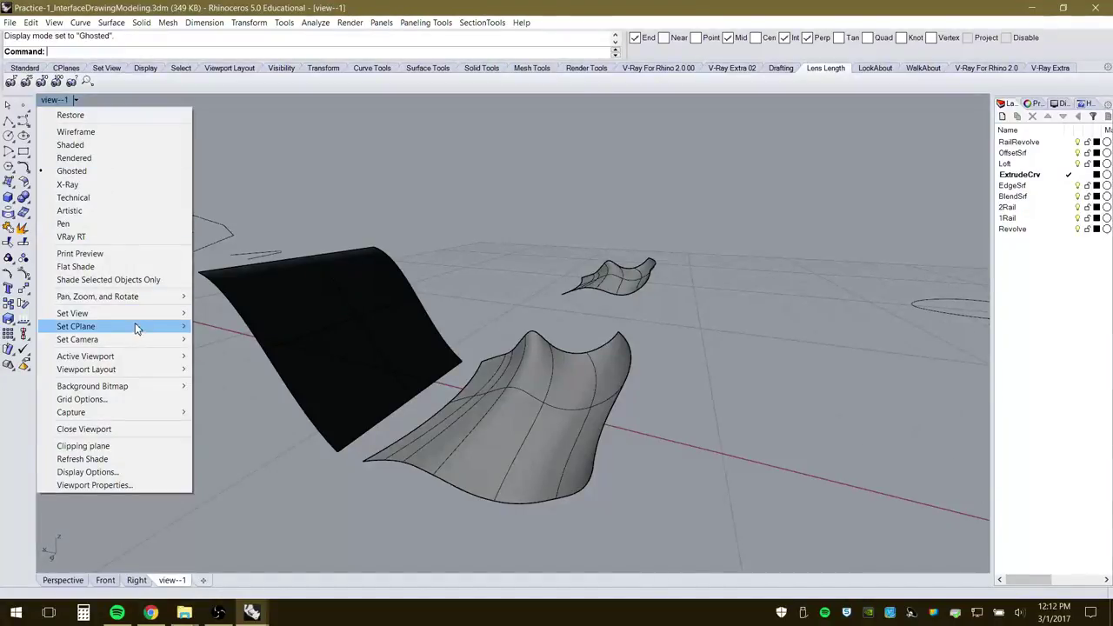
{"action": "mouse_move", "coordinate": [136, 334]}
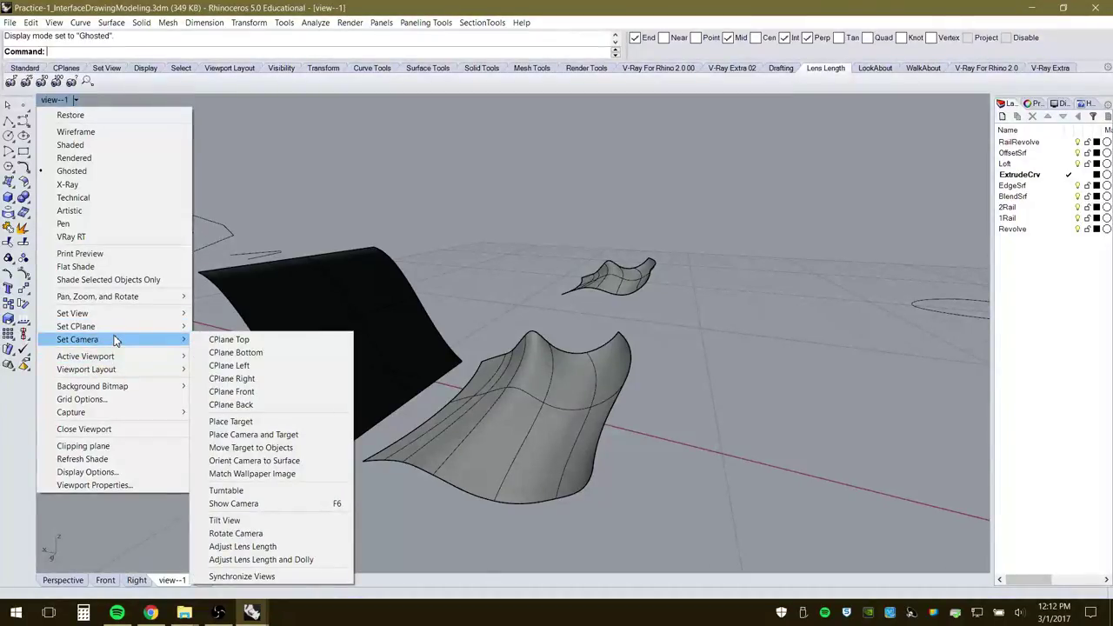
{"action": "mouse_move", "coordinate": [113, 363]}
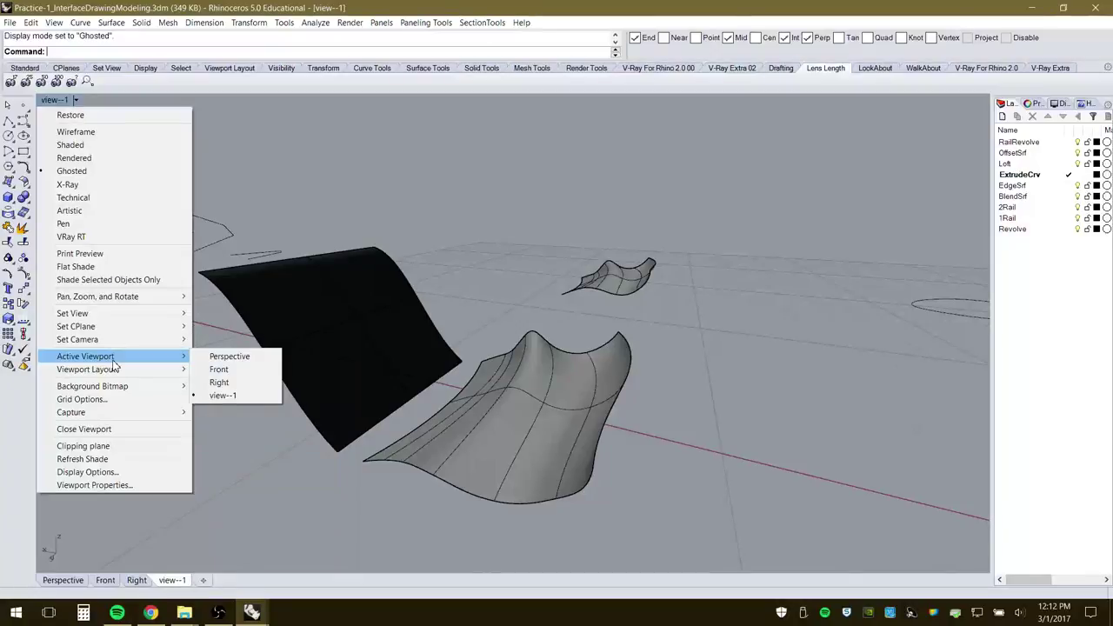
{"action": "mouse_move", "coordinate": [120, 394]}
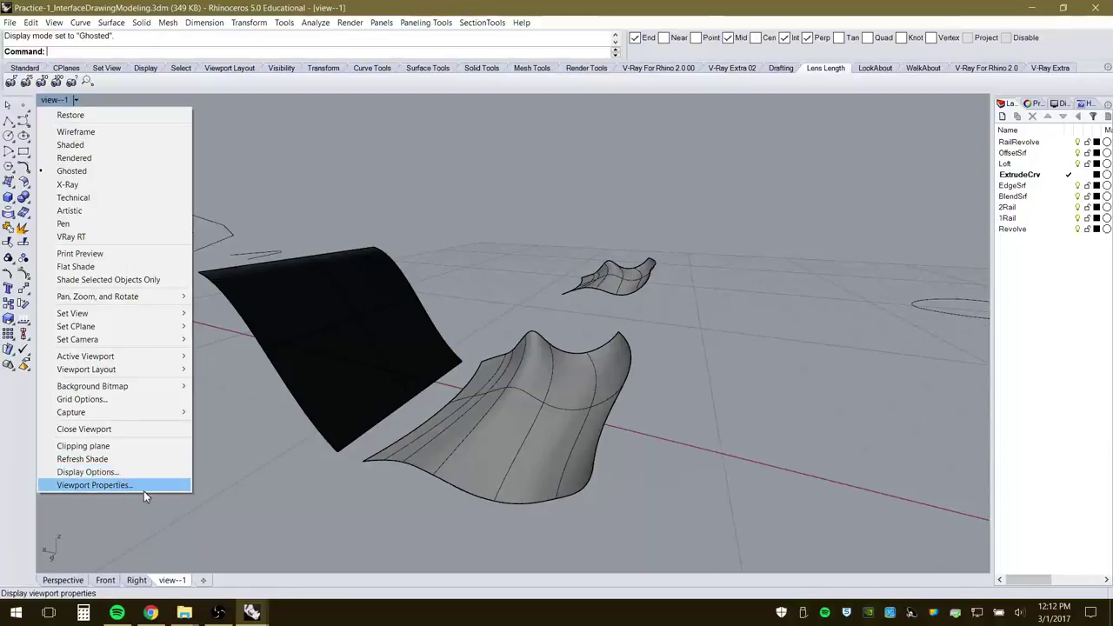
{"action": "left_click", "coordinate": [461, 7]}
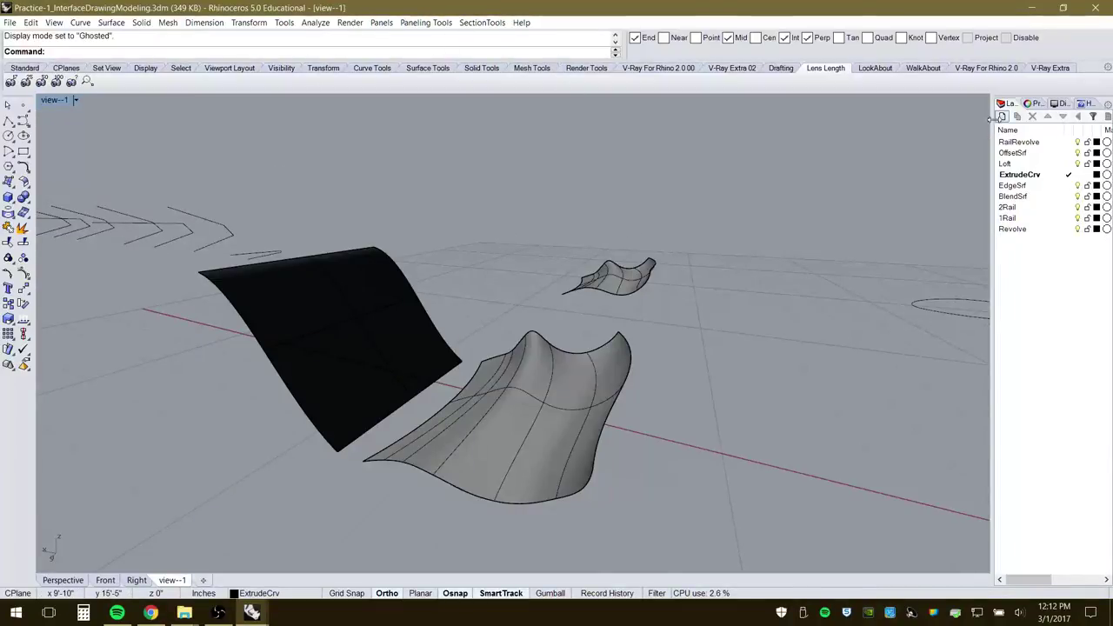
Drag the Layers panel edge left so all layer columns are visible.
{"action": "right_click_drag", "start_coordinate": [633, 249], "coordinate": [645, 242]}
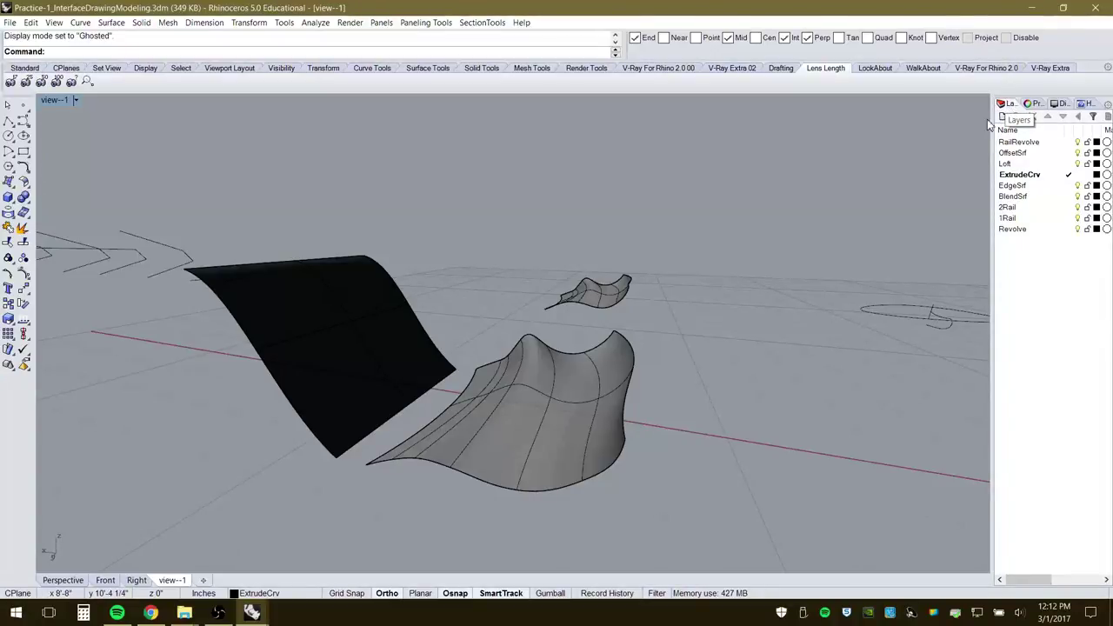
{"action": "left_click_drag", "start_coordinate": [989, 122], "coordinate": [769, 129]}
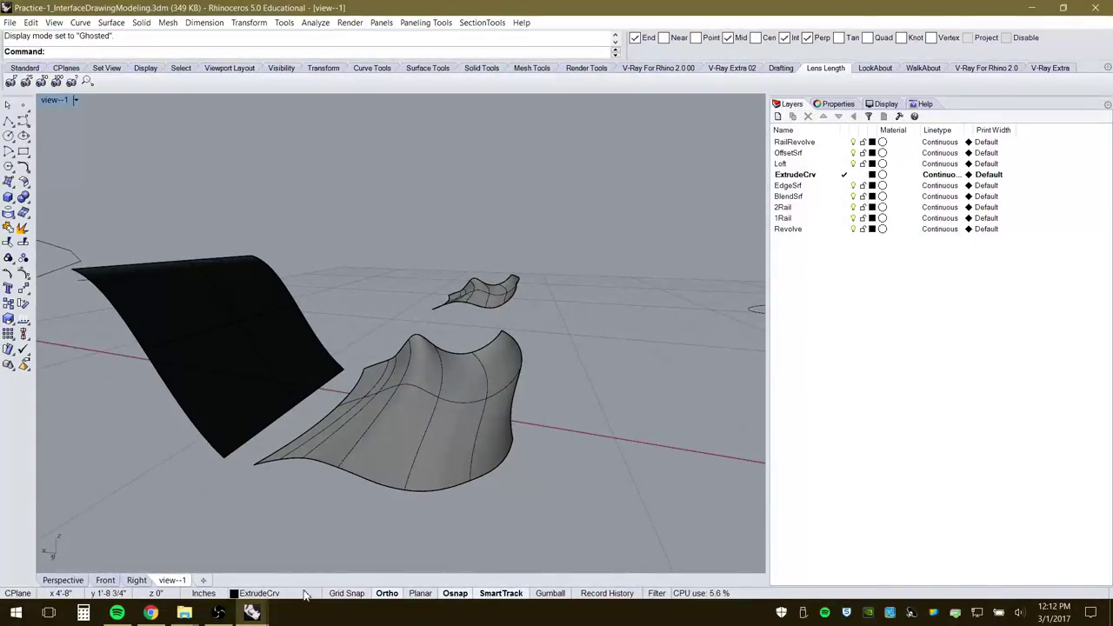
In the Untitled drawing, widen the layer list and rename Layer 01 to 'layer-structure'.
{"action": "mouse_move", "coordinate": [251, 612]}
{"action": "left_click", "coordinate": [206, 560]}
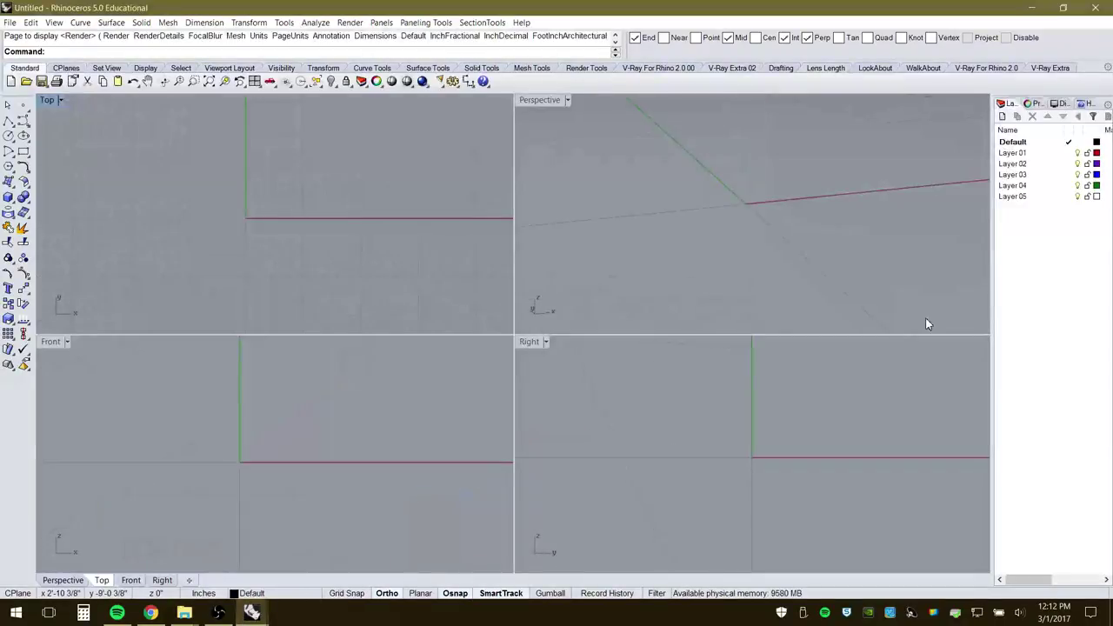
{"action": "left_click_drag", "start_coordinate": [993, 231], "coordinate": [885, 231]}
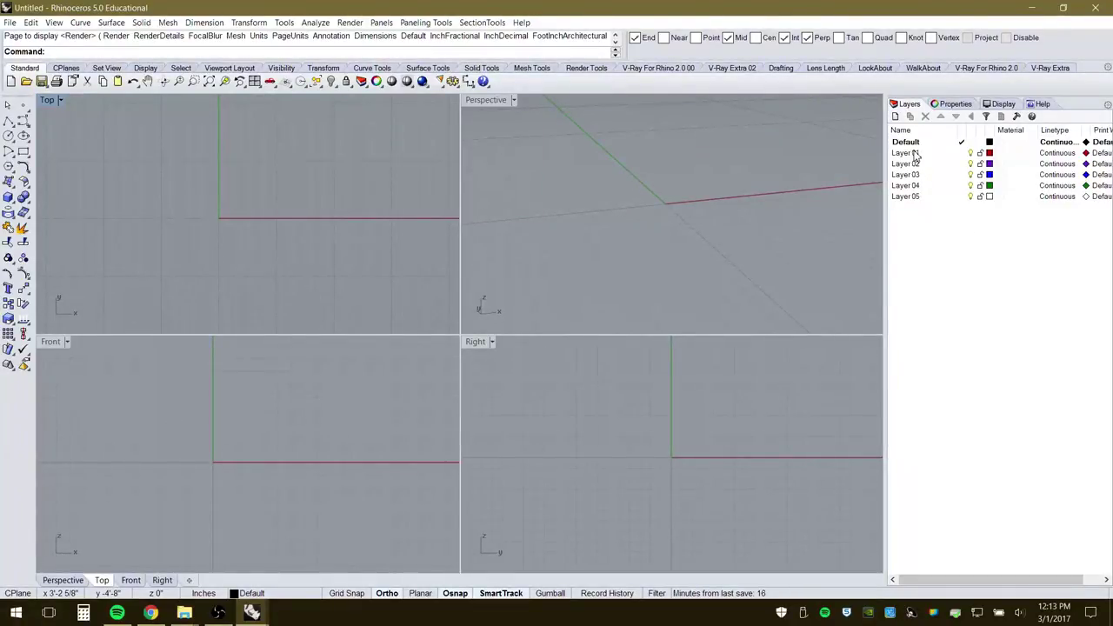
{"action": "left_click", "coordinate": [912, 154]}
{"action": "left_click", "coordinate": [905, 157]}
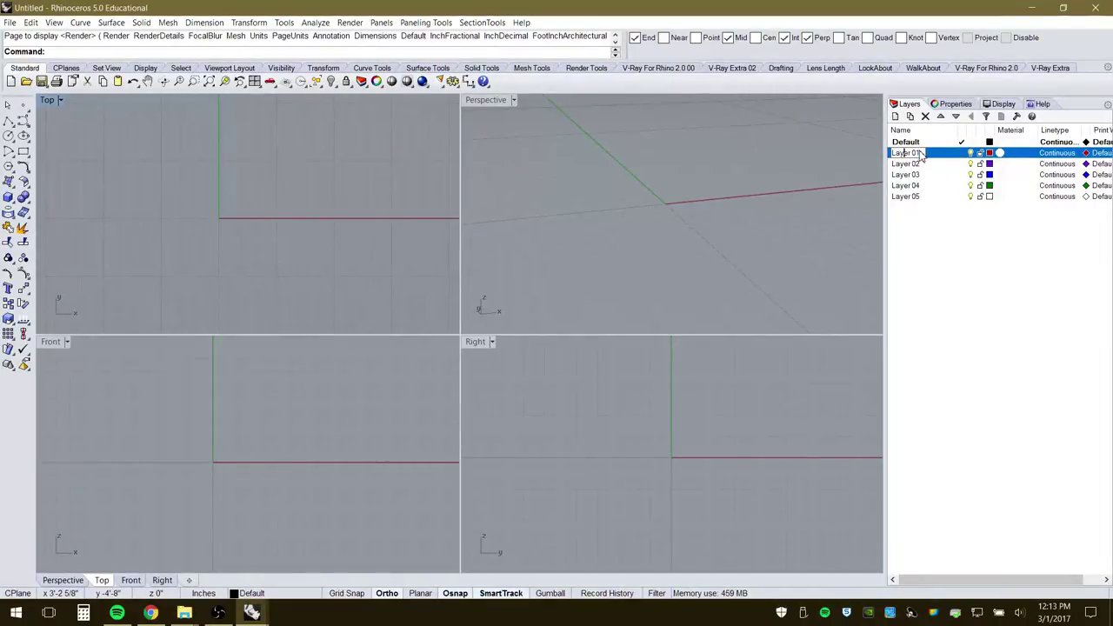
{"action": "double_click", "coordinate": [916, 154]}
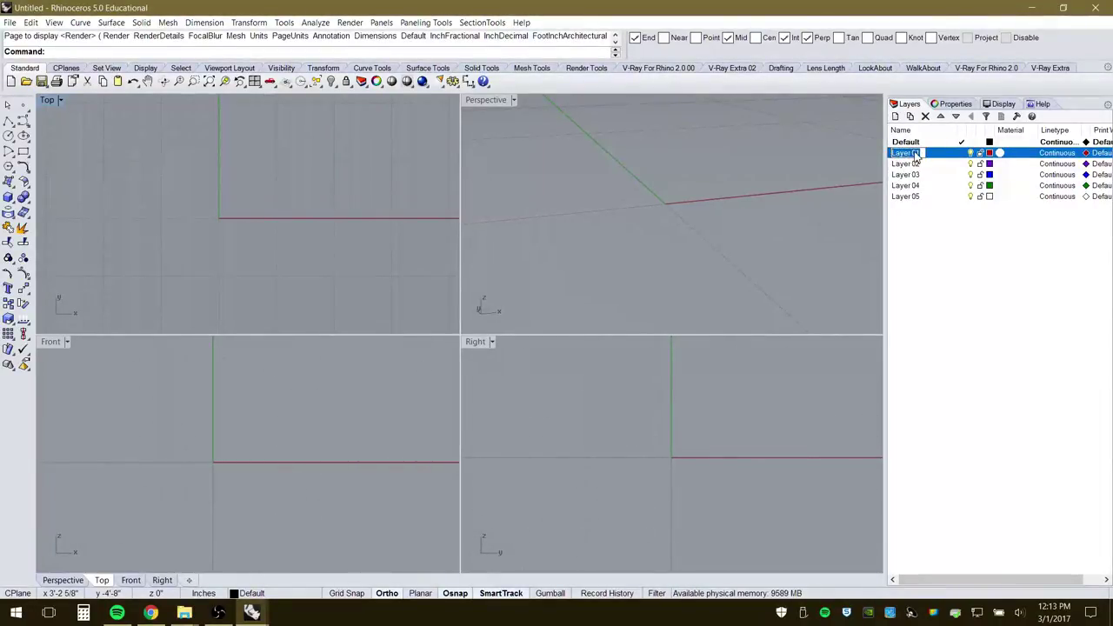
{"action": "key", "text": "BackSpace"}
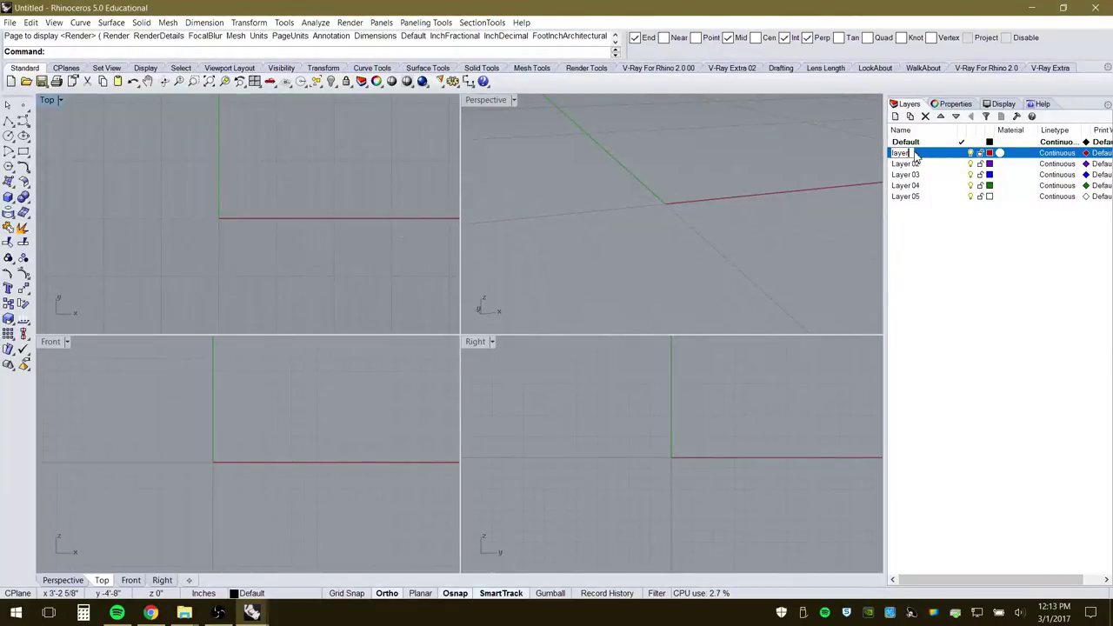
{"action": "key", "text": "BackSpace"}
{"action": "key", "text": "BackSpace"}
{"action": "key", "text": "BackSpace"}
{"action": "key", "text": "BackSpace"}
{"action": "key", "text": "BackSpace"}
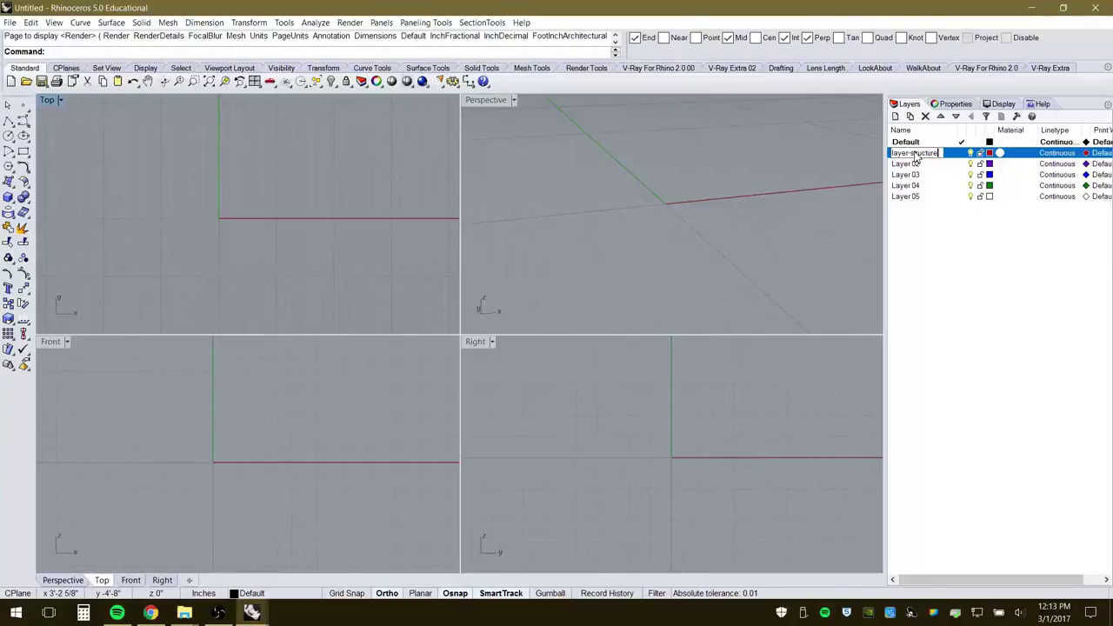
{"action": "left_click", "coordinate": [1020, 251]}
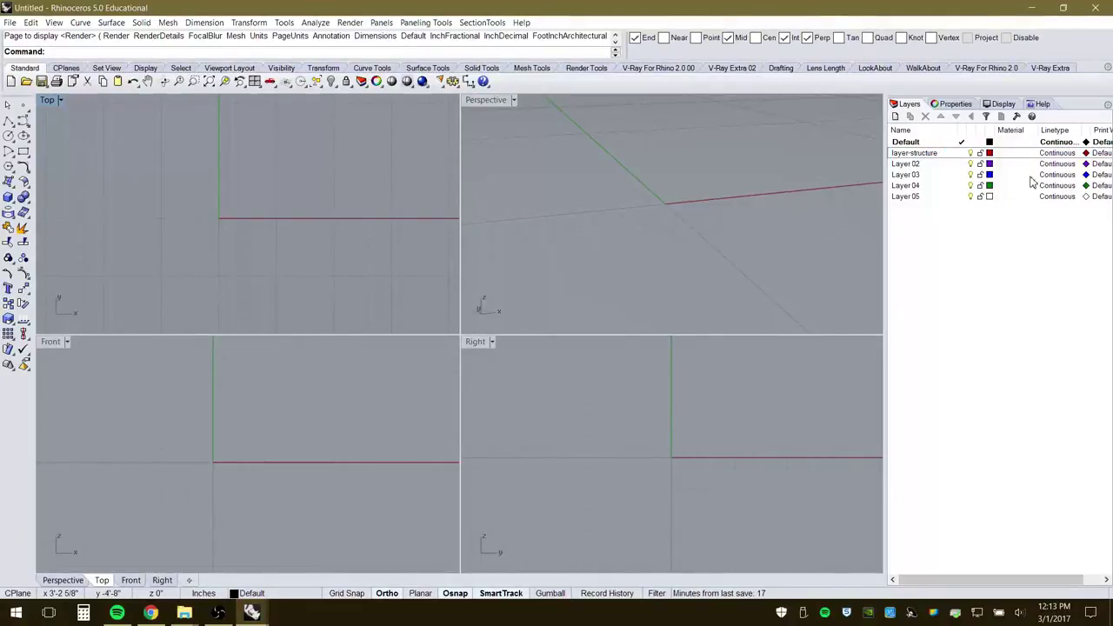
Cancel layer-structure's colour dialog unchanged and switch back to the Practice-1 model window.
{"action": "left_click", "coordinate": [989, 153]}
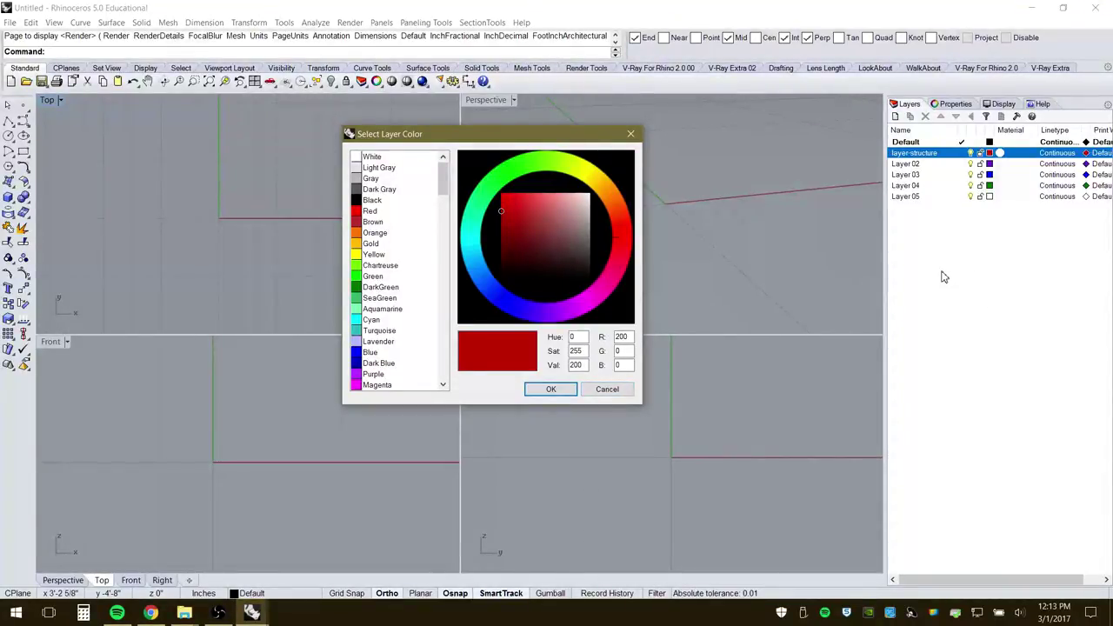
{"action": "left_click", "coordinate": [606, 389]}
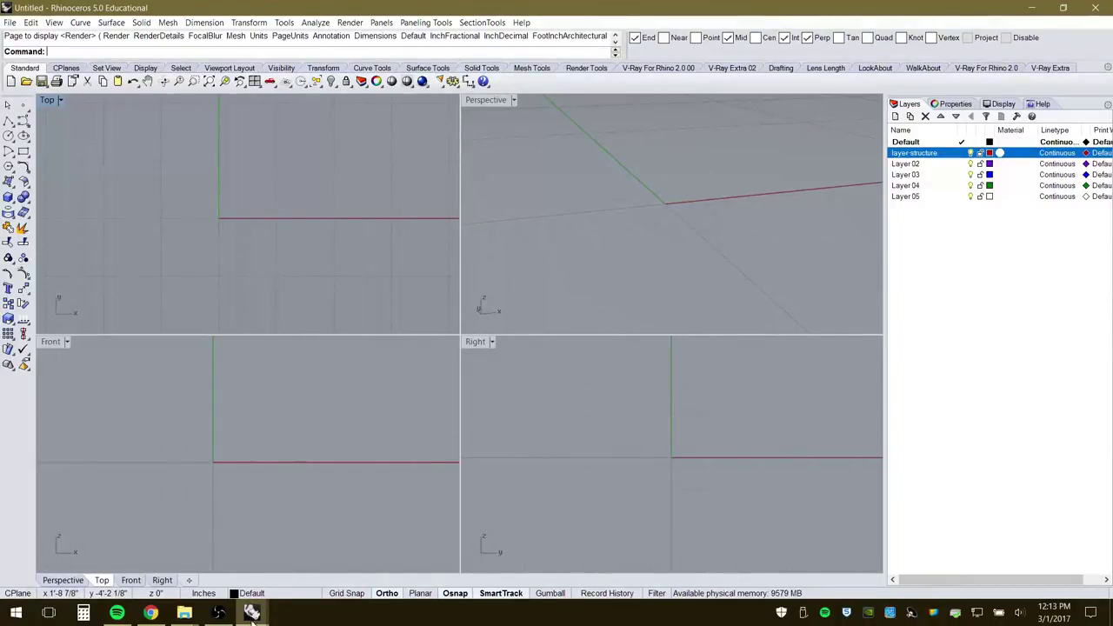
{"action": "mouse_move", "coordinate": [251, 612]}
{"action": "left_click", "coordinate": [318, 554]}
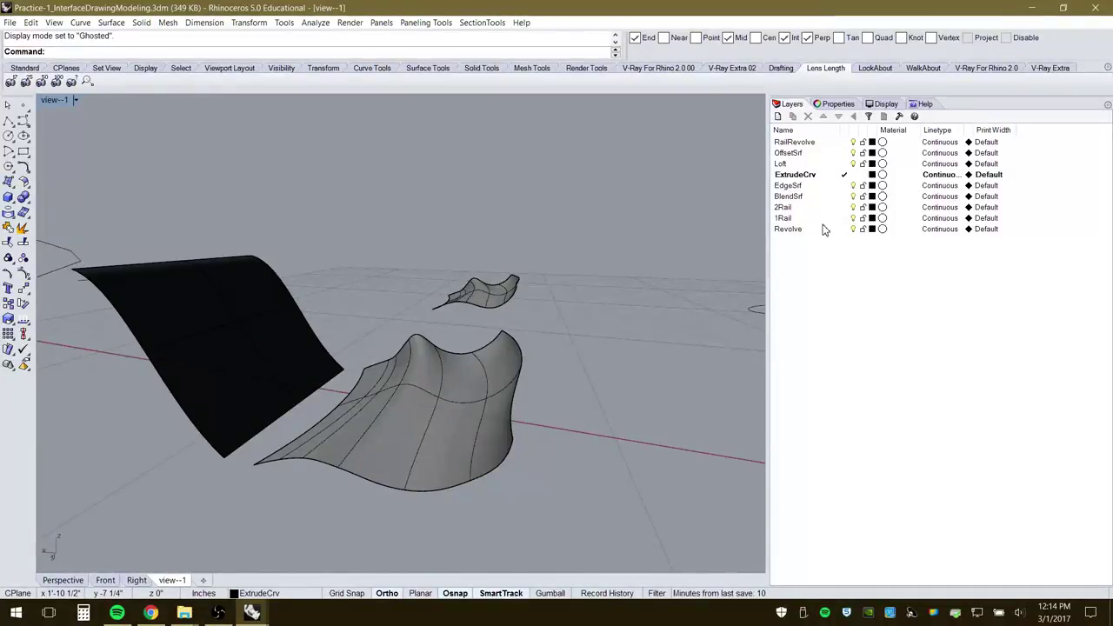
Set the ExtrudeCrv layer colour to red and the EdgeSrf layer colour to gold.
{"action": "right_click_drag", "start_coordinate": [568, 323], "coordinate": [425, 387]}
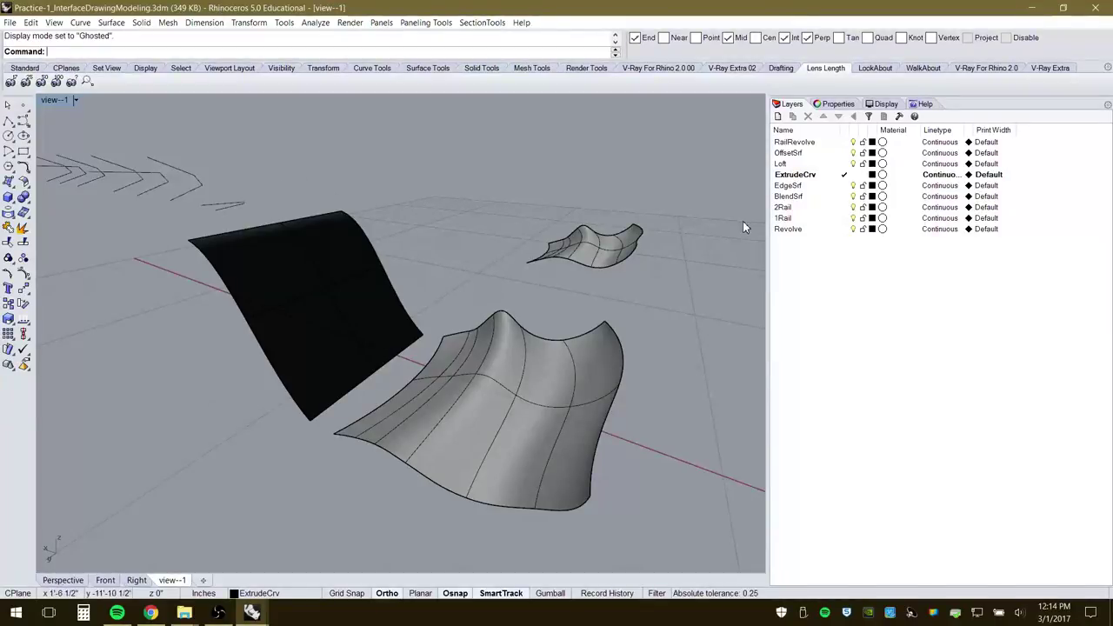
{"action": "left_click", "coordinate": [872, 175]}
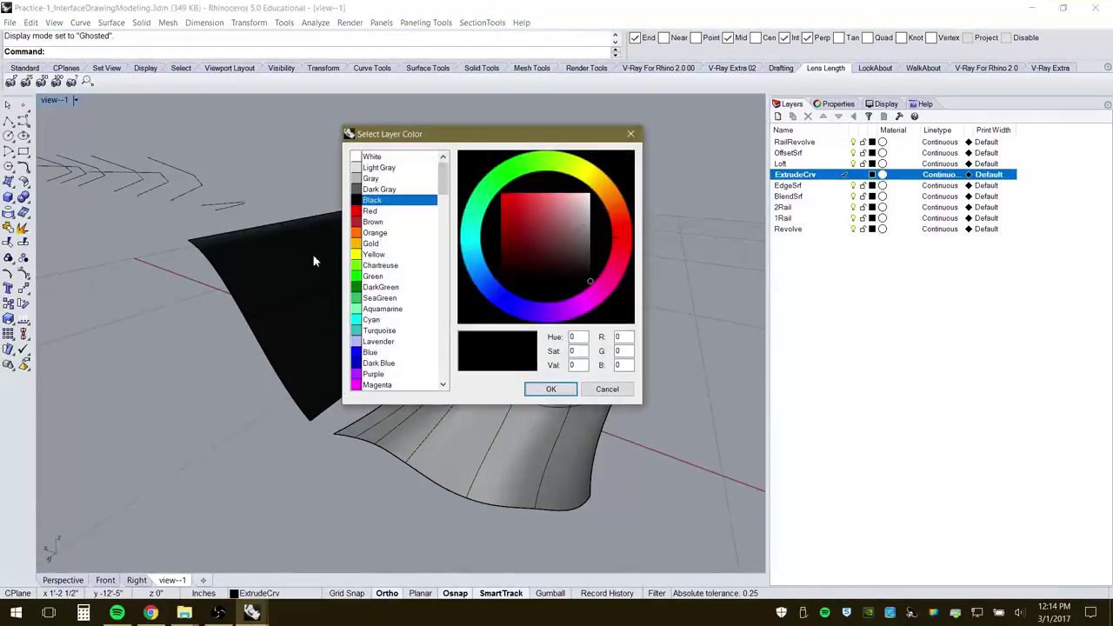
{"action": "left_click", "coordinate": [363, 211]}
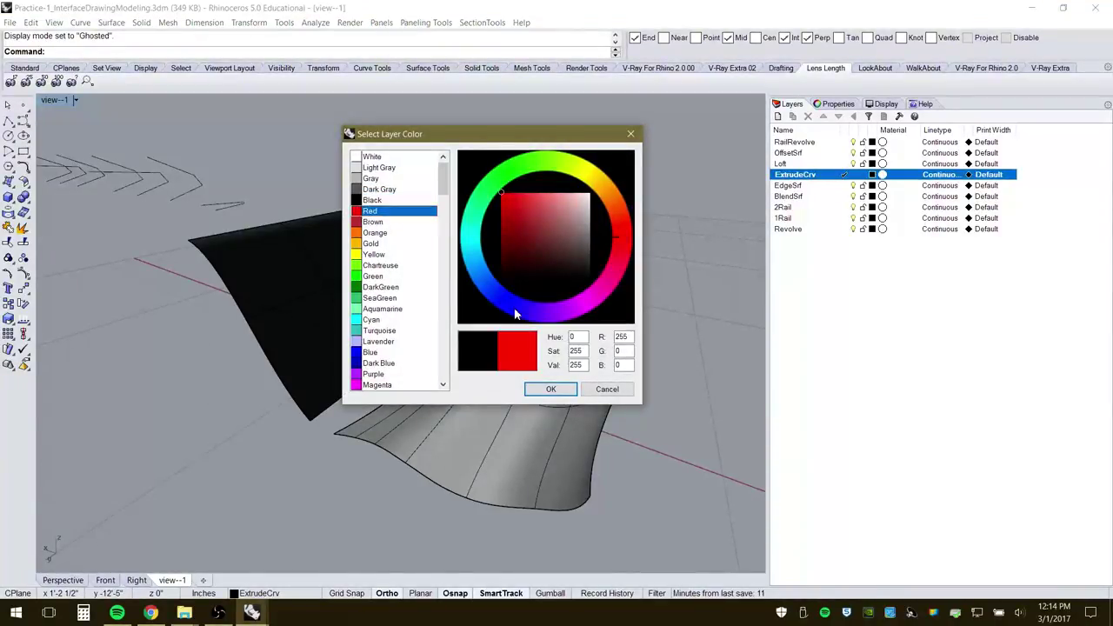
{"action": "left_click", "coordinate": [546, 390]}
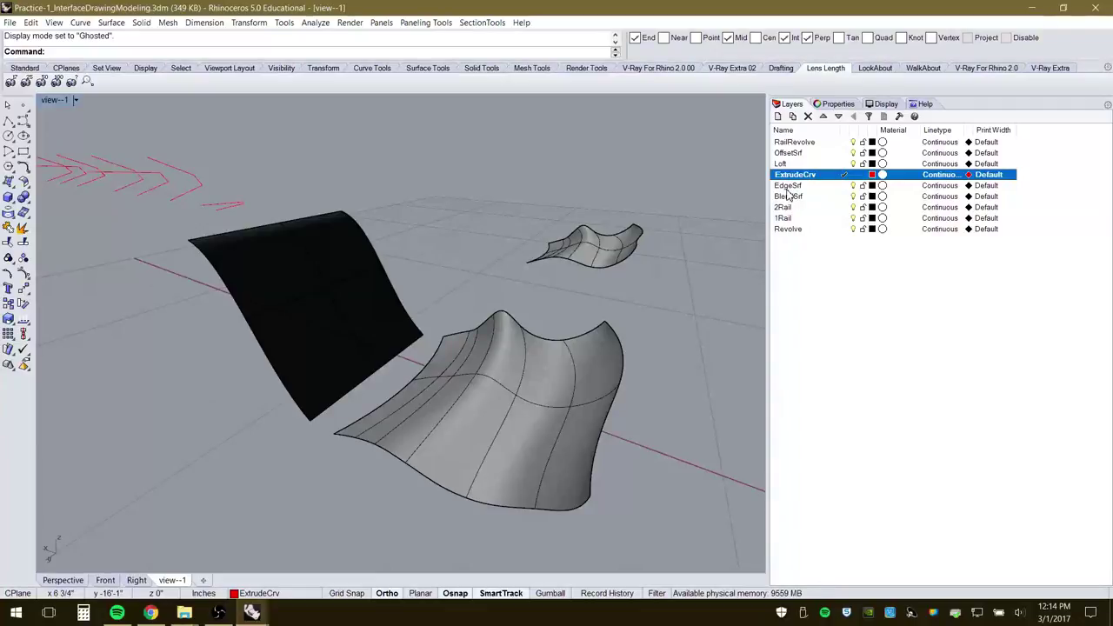
{"action": "left_click", "coordinate": [872, 185]}
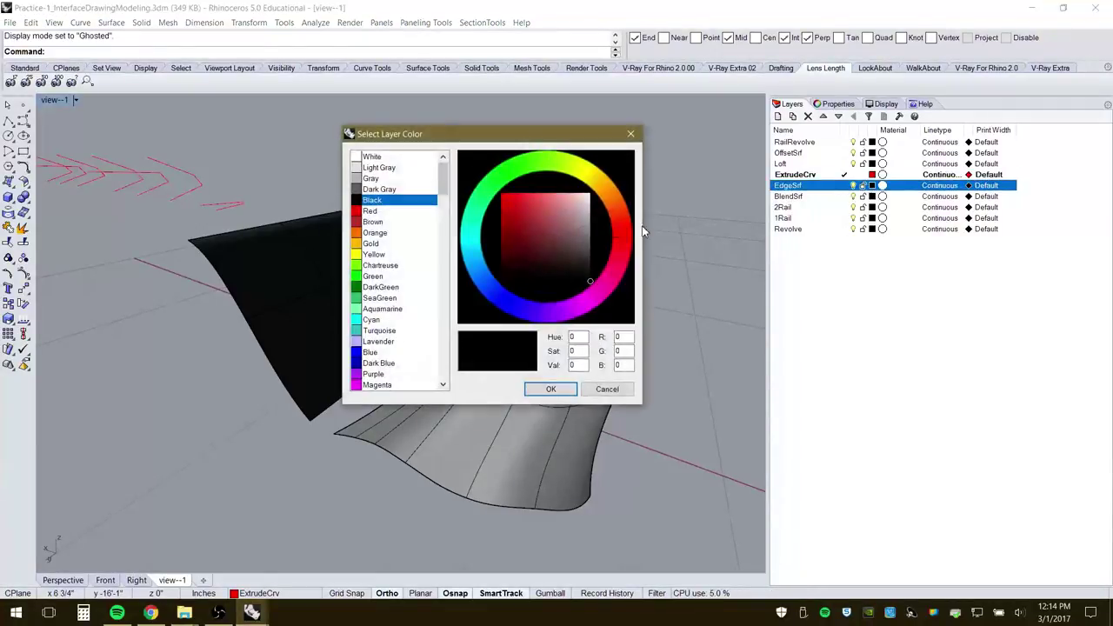
{"action": "left_click", "coordinate": [365, 244]}
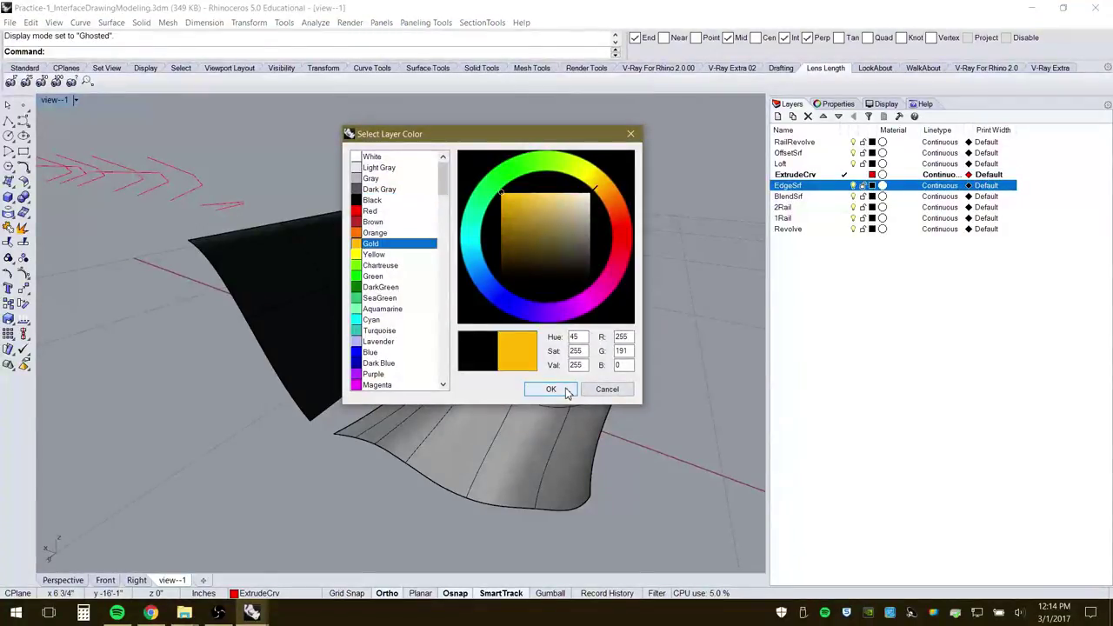
{"action": "left_click", "coordinate": [551, 390]}
Give the 2Rail layer DarkGreen (R0, G127, B0) and select the small curve near the centre.
{"action": "scroll", "coordinate": [425, 338], "scroll_direction": "down", "scroll_amount": 10}
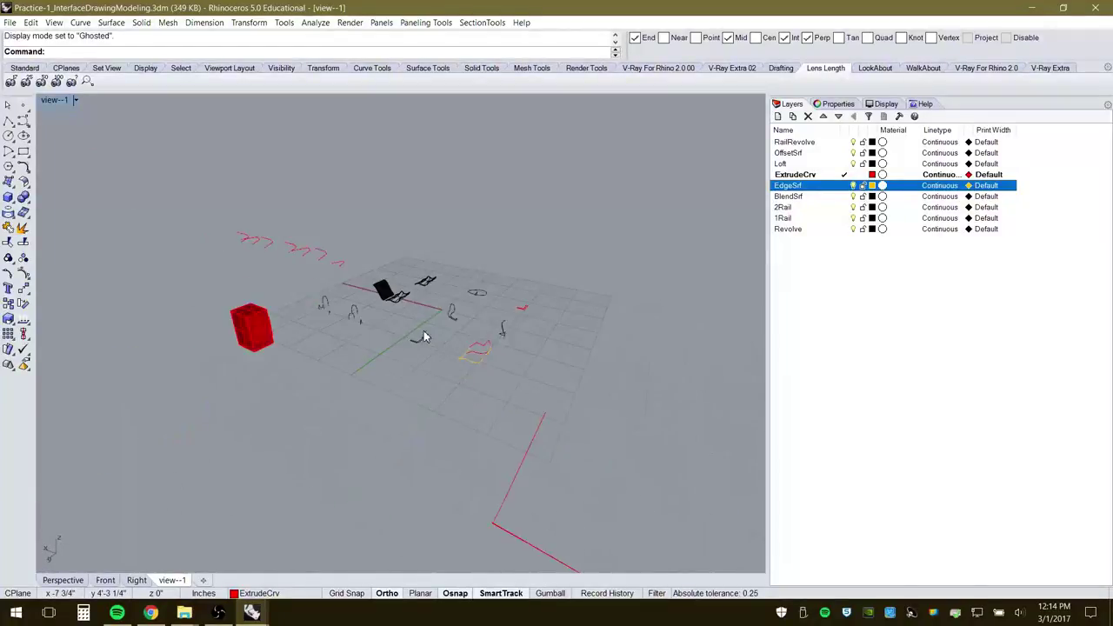
{"action": "scroll", "coordinate": [424, 337], "scroll_direction": "up", "scroll_amount": 5}
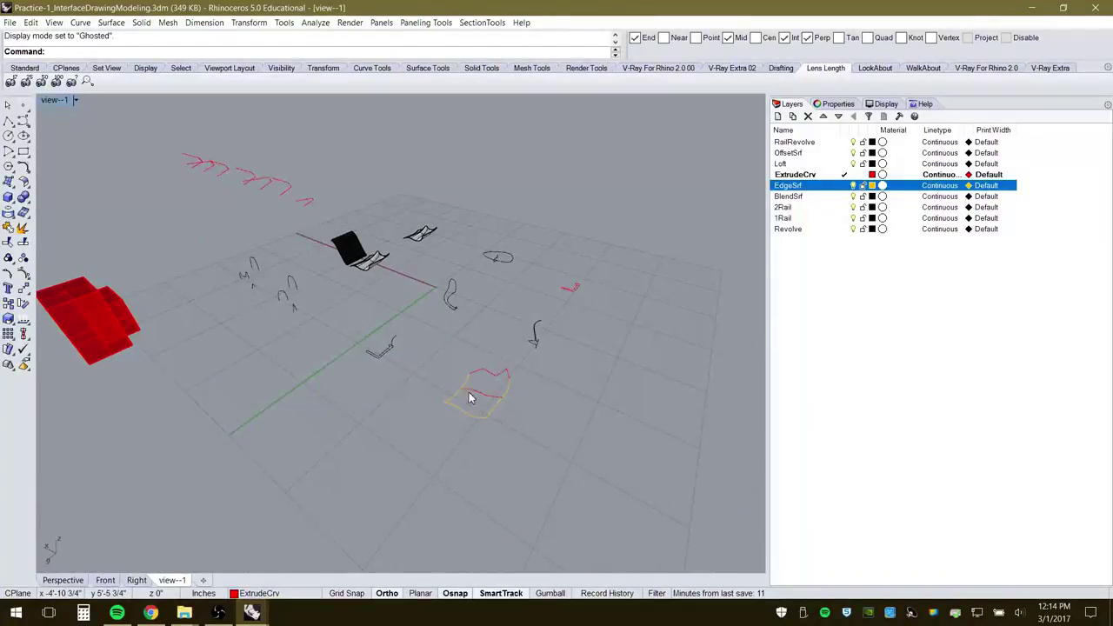
{"action": "scroll", "coordinate": [323, 330], "scroll_direction": "down", "scroll_amount": 3}
{"action": "scroll", "coordinate": [201, 301], "scroll_direction": "up", "scroll_amount": 3}
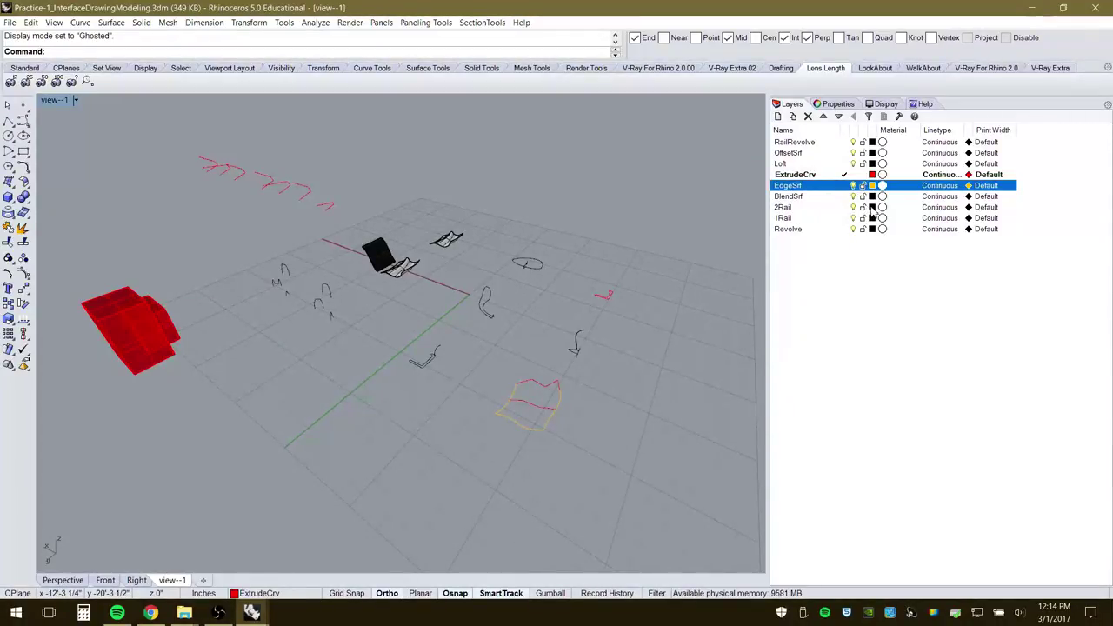
{"action": "left_click", "coordinate": [872, 207]}
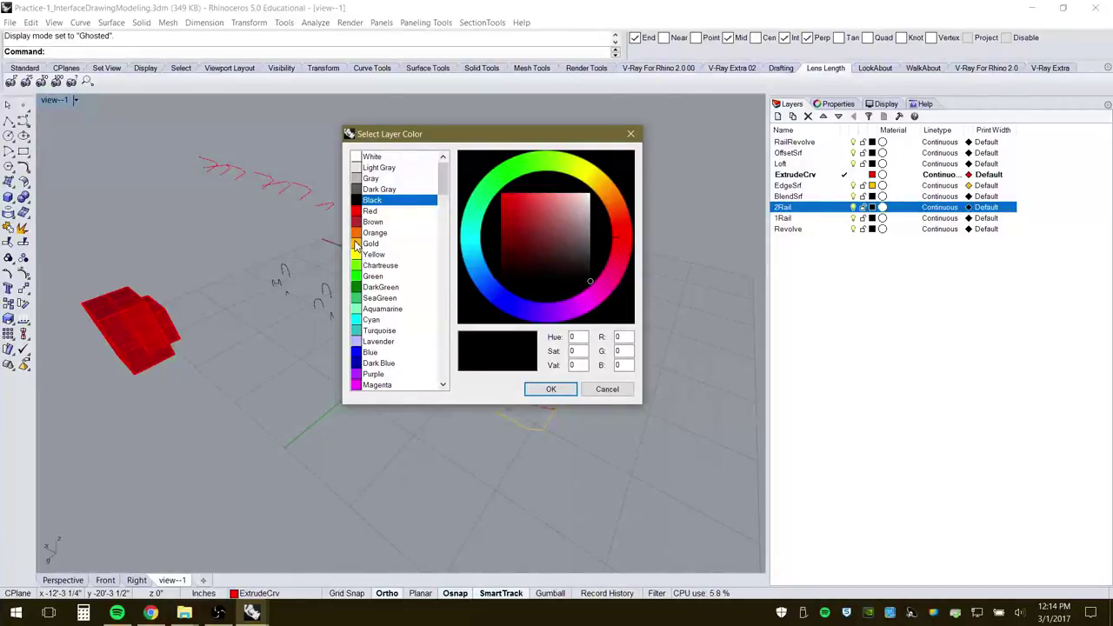
{"action": "left_click", "coordinate": [358, 290]}
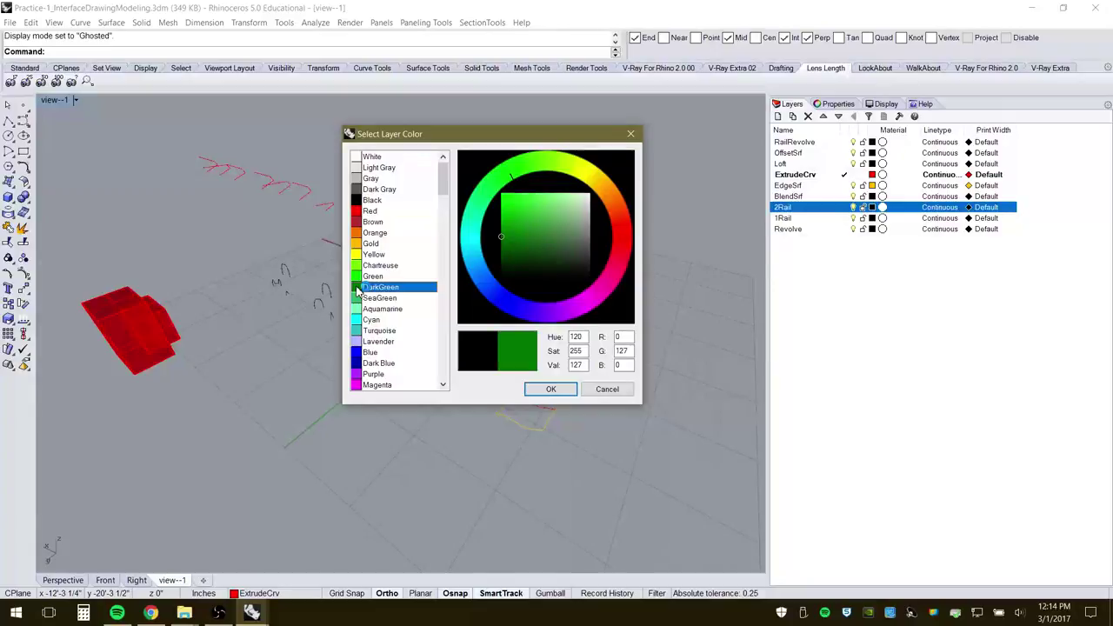
{"action": "left_click", "coordinate": [541, 389]}
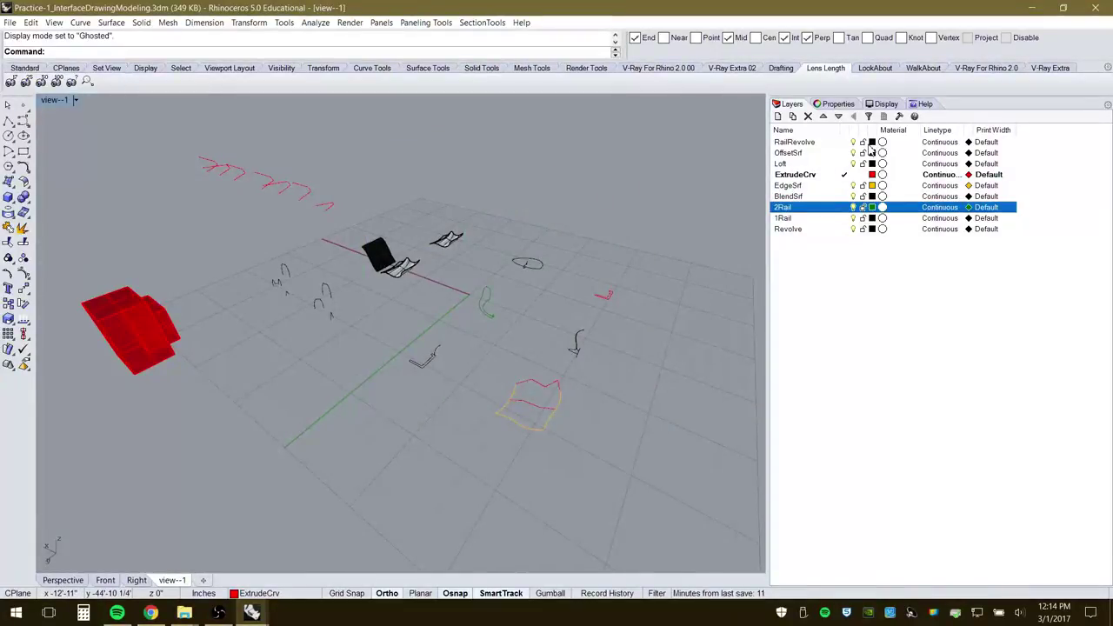
{"action": "left_click", "coordinate": [319, 306]}
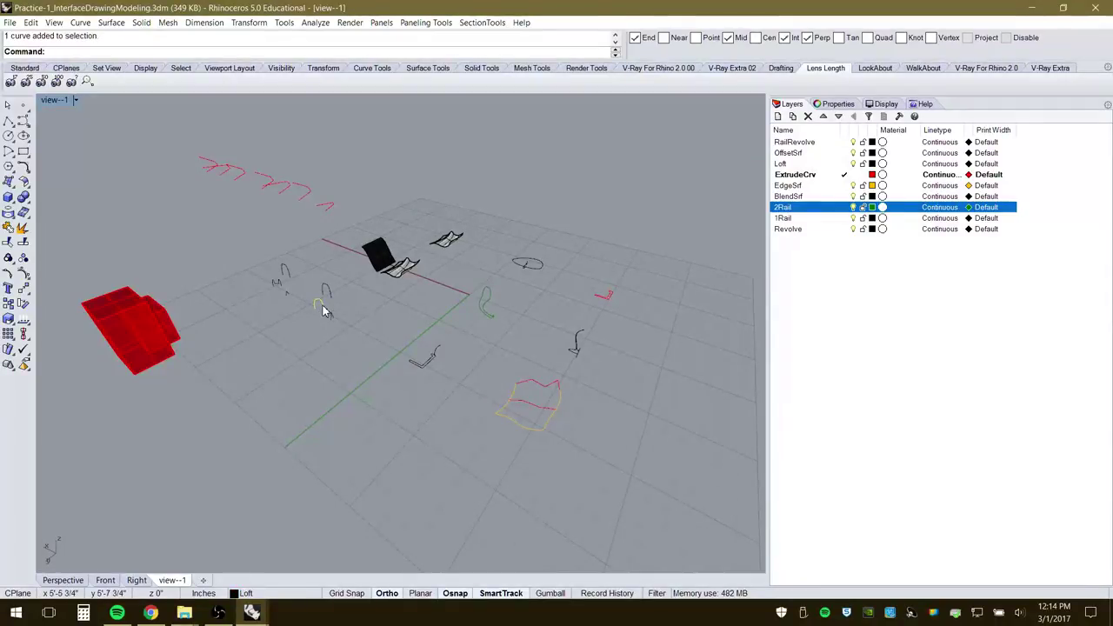
Try yellow and then SeaGreen as the 1Rail layer colour, orbiting to compare.
{"action": "scroll", "coordinate": [317, 306], "scroll_direction": "up", "scroll_amount": 6}
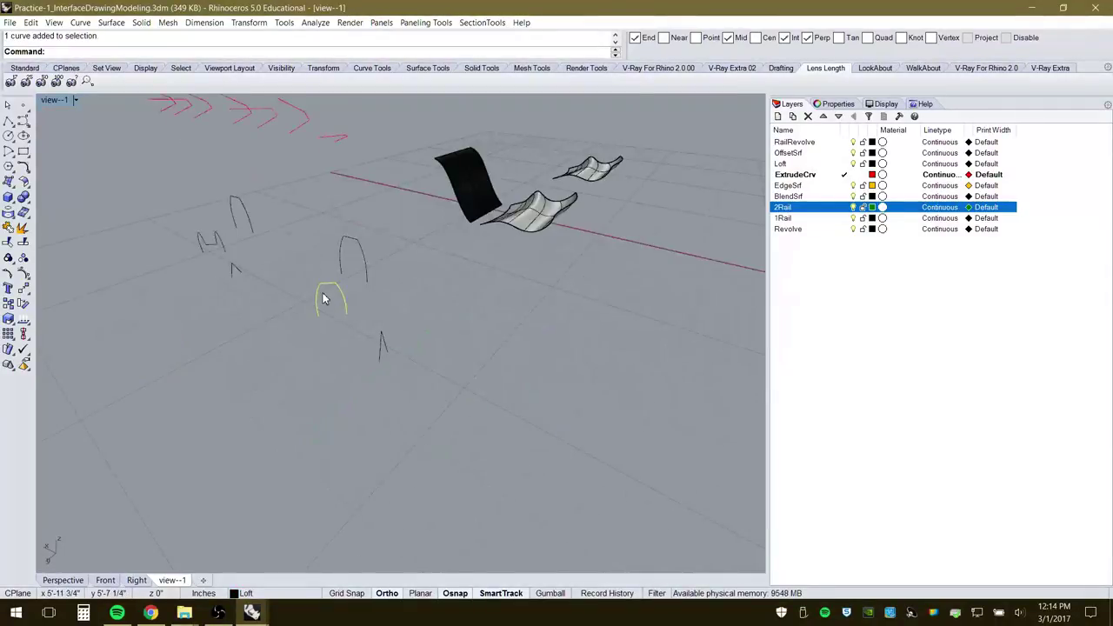
{"action": "scroll", "coordinate": [323, 294], "scroll_direction": "down", "scroll_amount": 2}
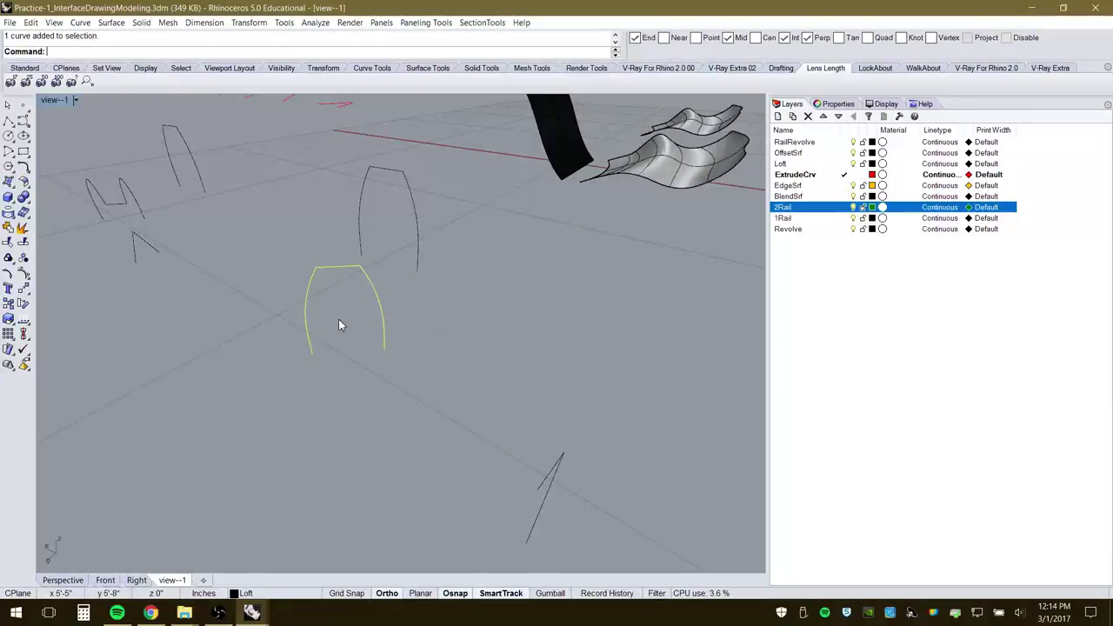
{"action": "scroll", "coordinate": [531, 273], "scroll_direction": "down", "scroll_amount": 6}
{"action": "right_click_drag", "start_coordinate": [236, 248], "coordinate": [487, 267]}
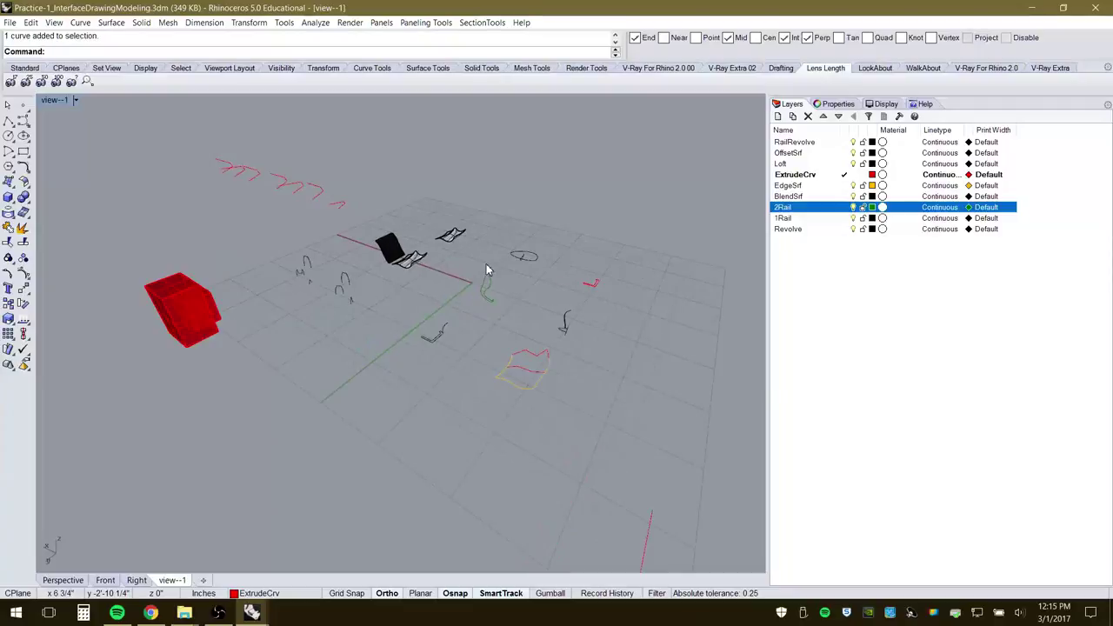
{"action": "left_click", "coordinate": [873, 218]}
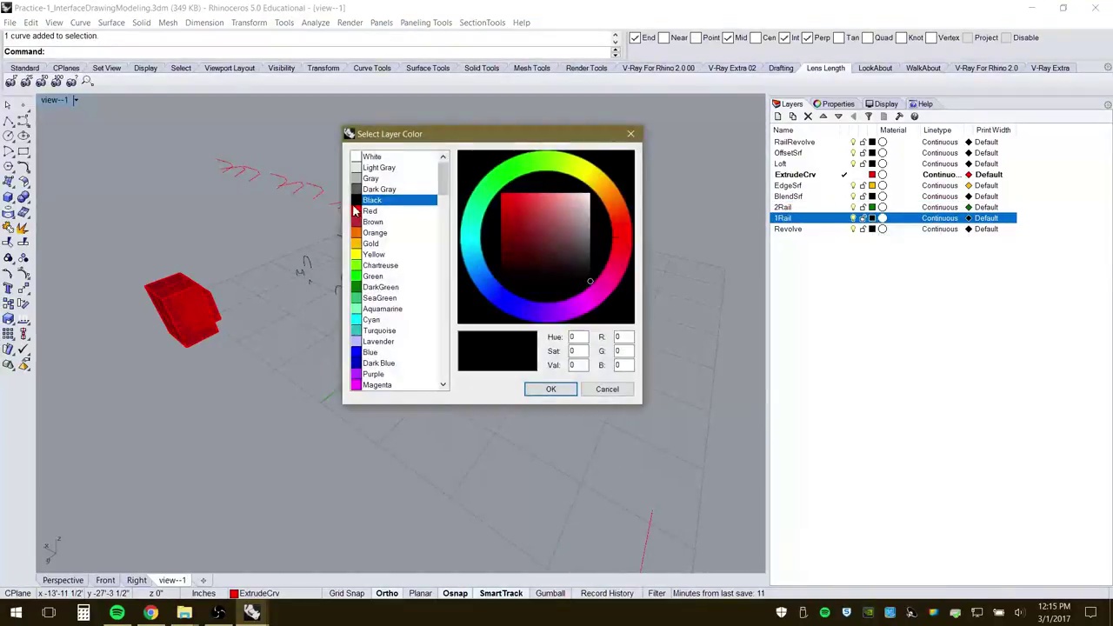
{"action": "left_click", "coordinate": [373, 254]}
{"action": "left_click", "coordinate": [569, 389]}
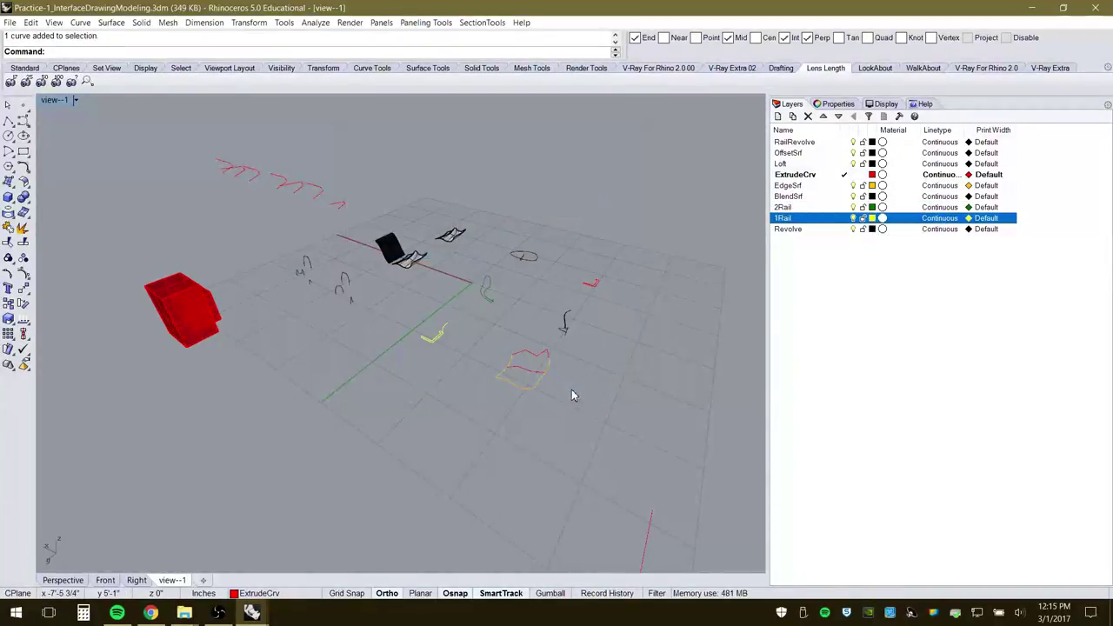
{"action": "scroll", "coordinate": [436, 346], "scroll_direction": "up", "scroll_amount": 5}
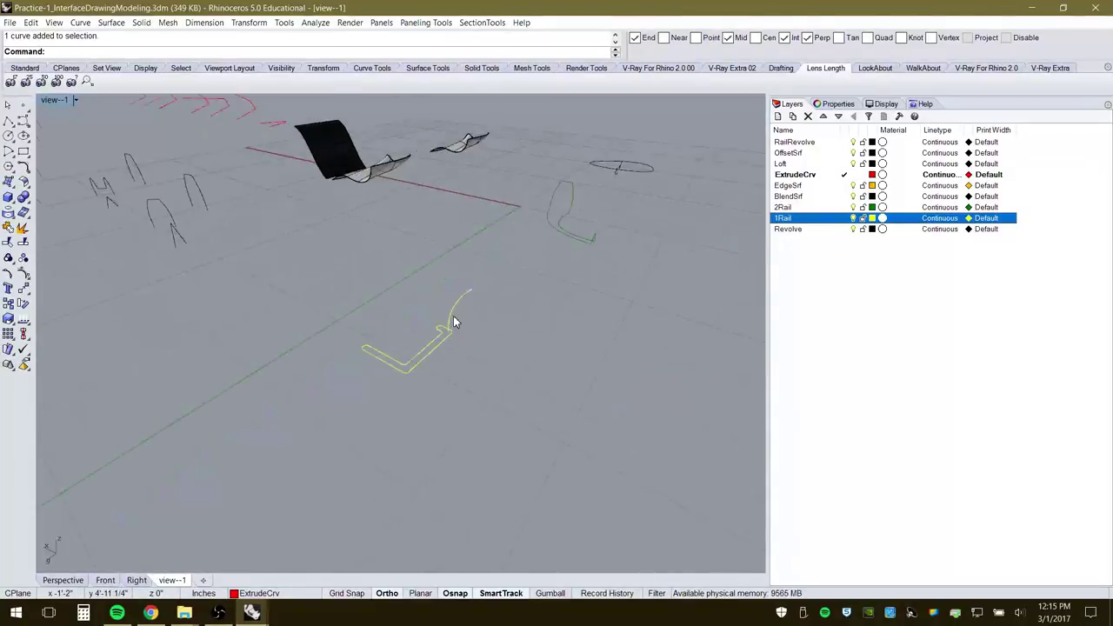
{"action": "right_click_drag", "start_coordinate": [388, 426], "coordinate": [449, 397]}
{"action": "left_click", "coordinate": [872, 218]}
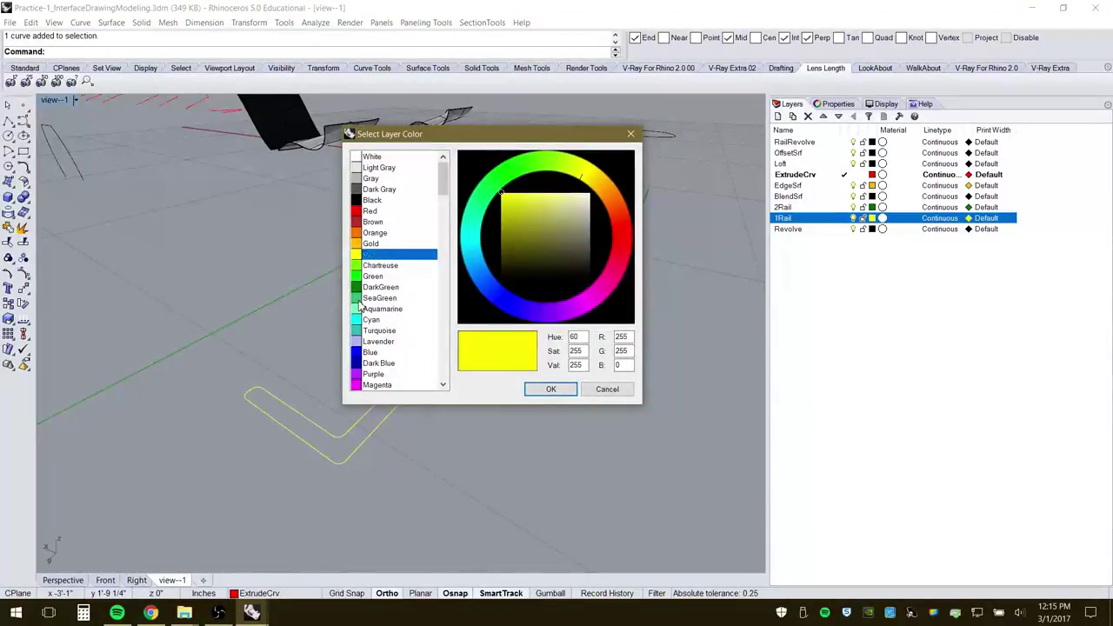
{"action": "left_click", "coordinate": [373, 298]}
{"action": "left_click", "coordinate": [547, 390]}
Settle on blue as the 1Rail layer colour.
{"action": "right_click_drag", "start_coordinate": [488, 392], "coordinate": [430, 364]}
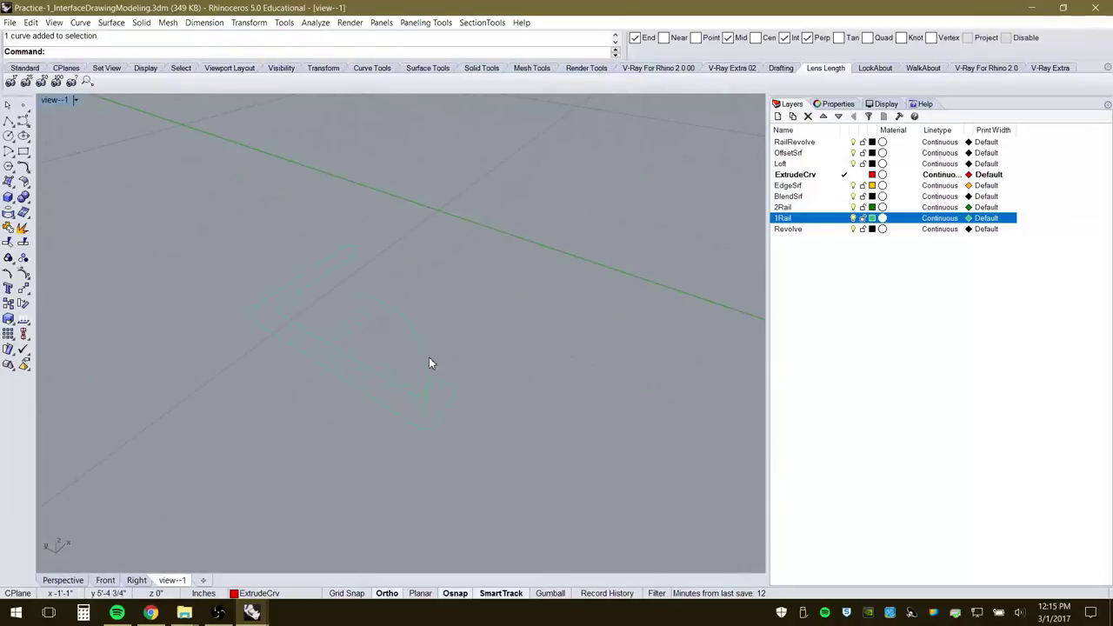
{"action": "left_click", "coordinate": [872, 218]}
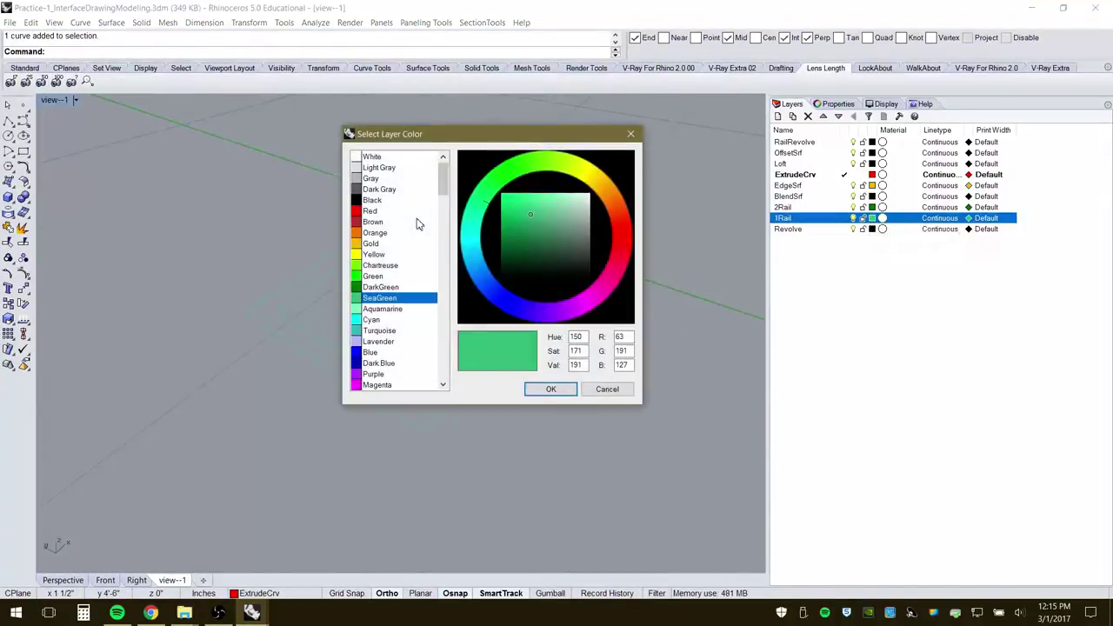
{"action": "left_click", "coordinate": [358, 352]}
{"action": "left_click", "coordinate": [550, 388]}
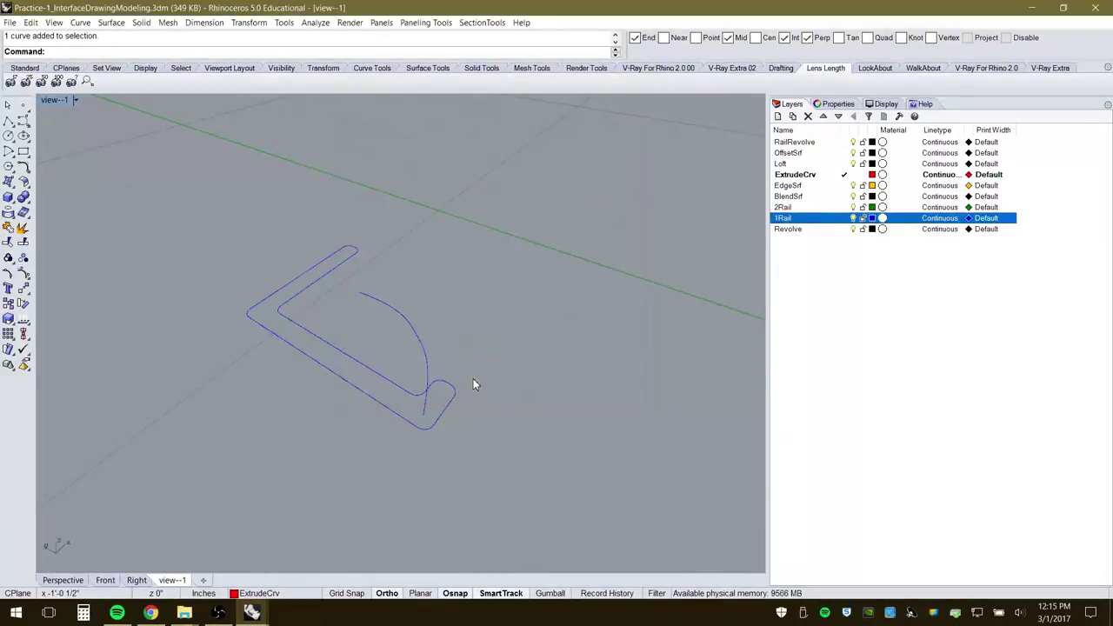
{"action": "scroll", "coordinate": [463, 365], "scroll_direction": "down", "scroll_amount": 8}
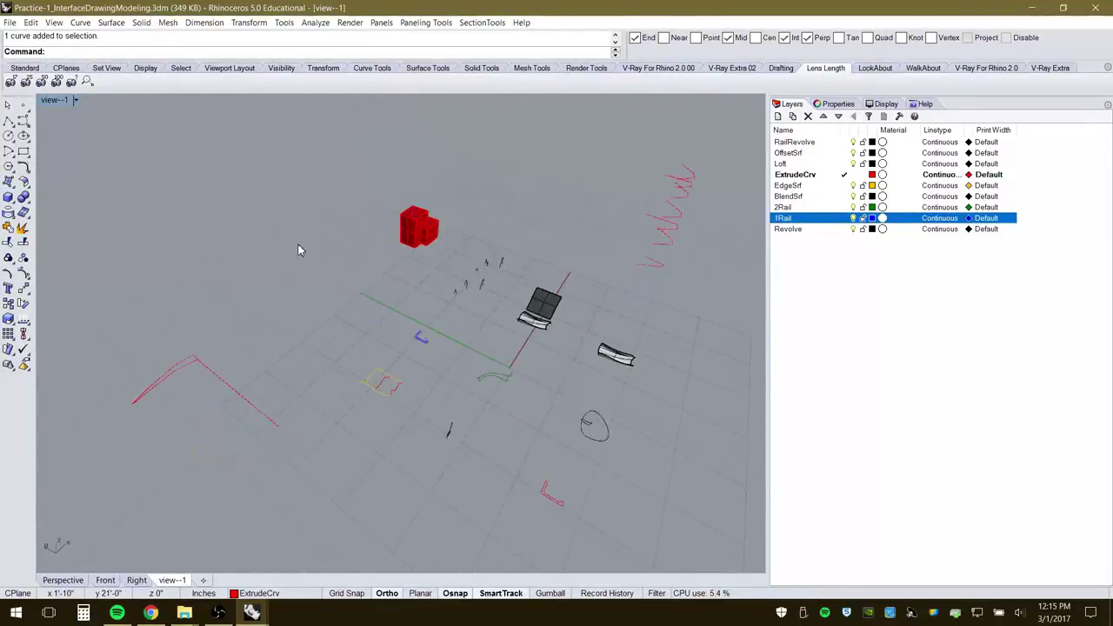
{"action": "scroll", "coordinate": [378, 298], "scroll_direction": "down", "scroll_amount": 2}
{"action": "scroll", "coordinate": [402, 318], "scroll_direction": "up", "scroll_amount": 2}
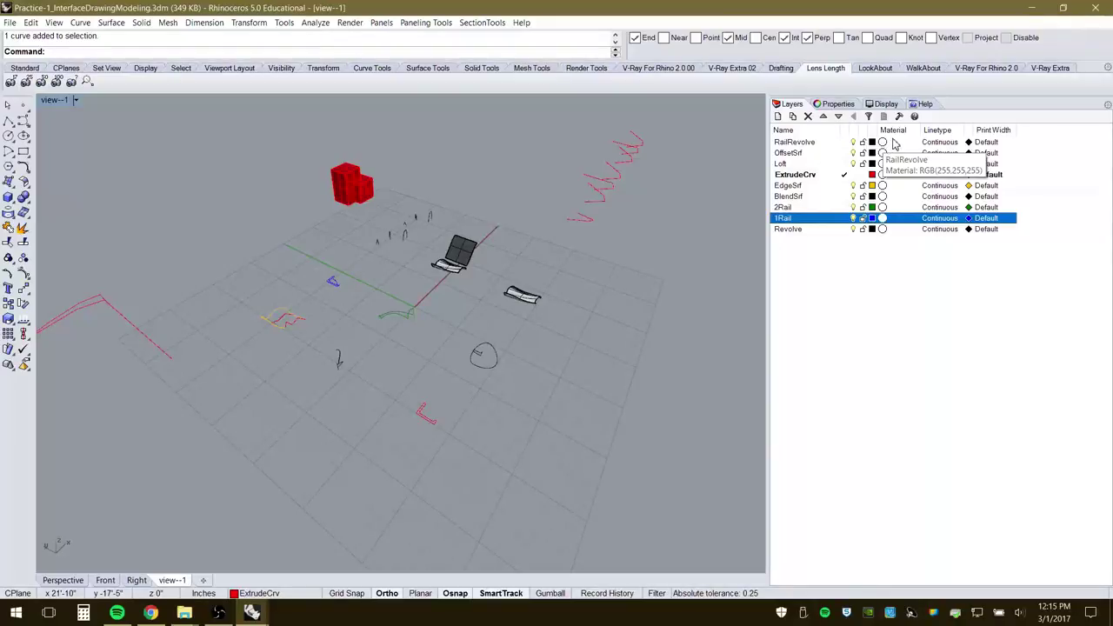
{"action": "left_click", "coordinate": [882, 219]}
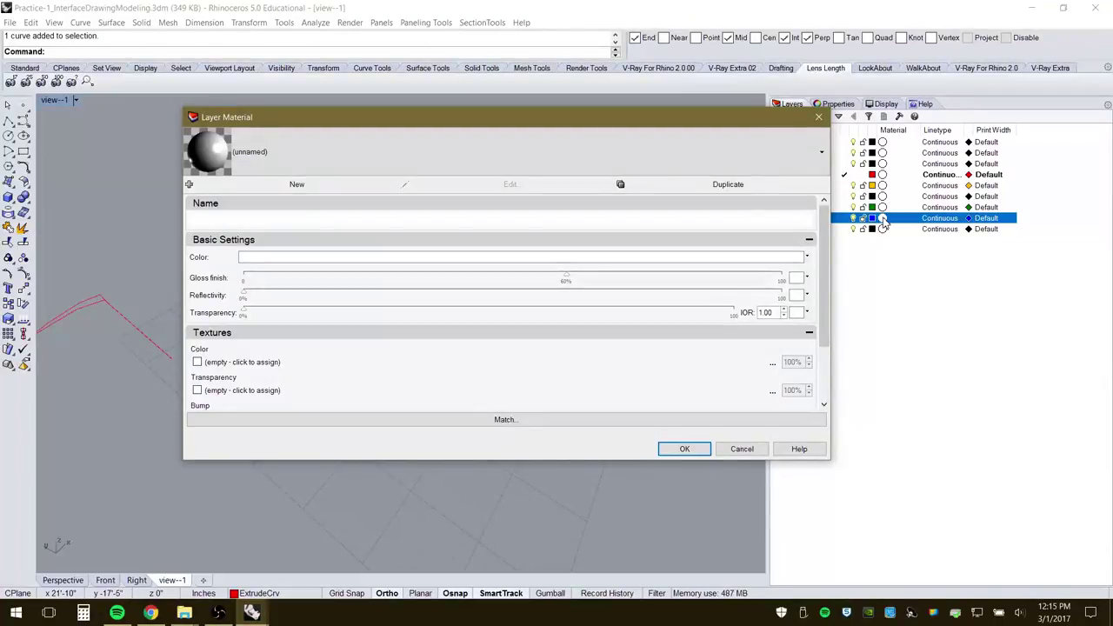
{"action": "left_click", "coordinate": [266, 260]}
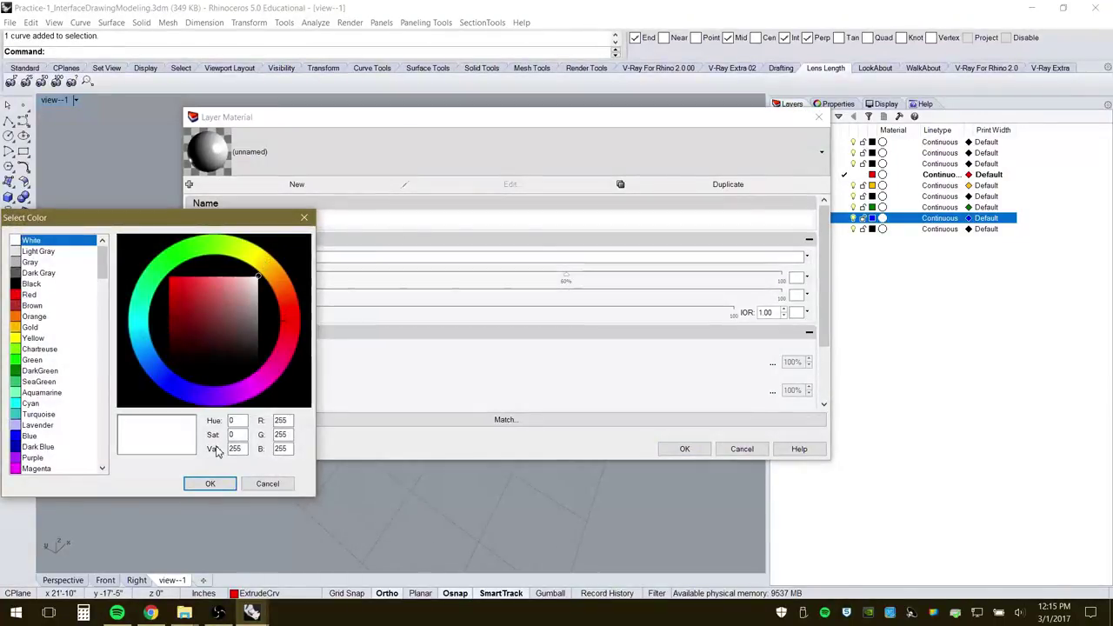
{"action": "left_click", "coordinate": [261, 484]}
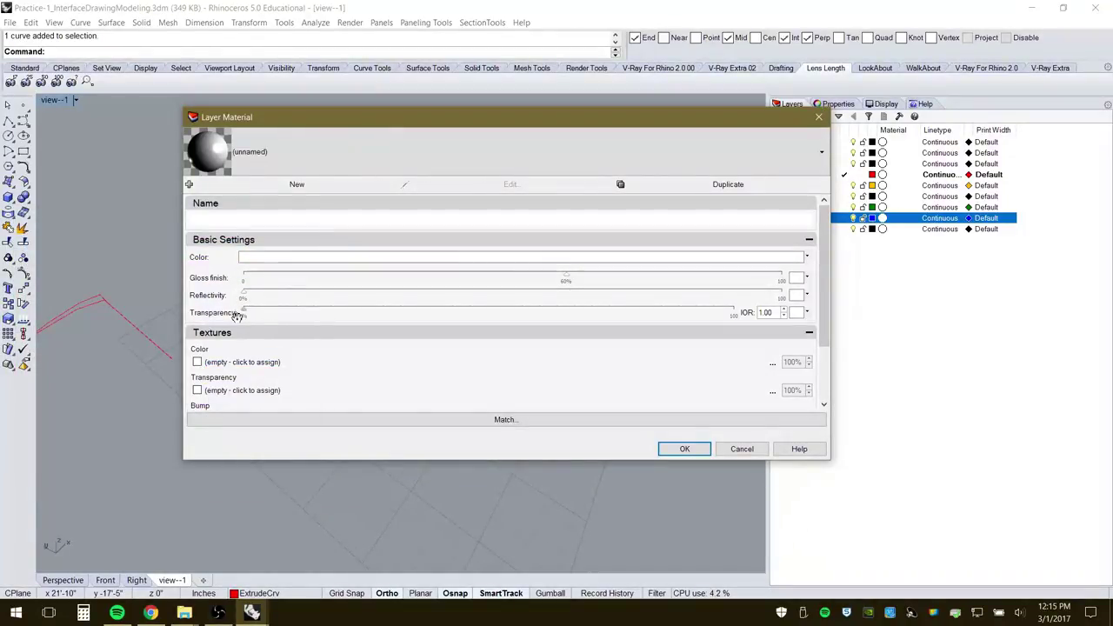
{"action": "left_click_drag", "start_coordinate": [248, 315], "coordinate": [241, 342]}
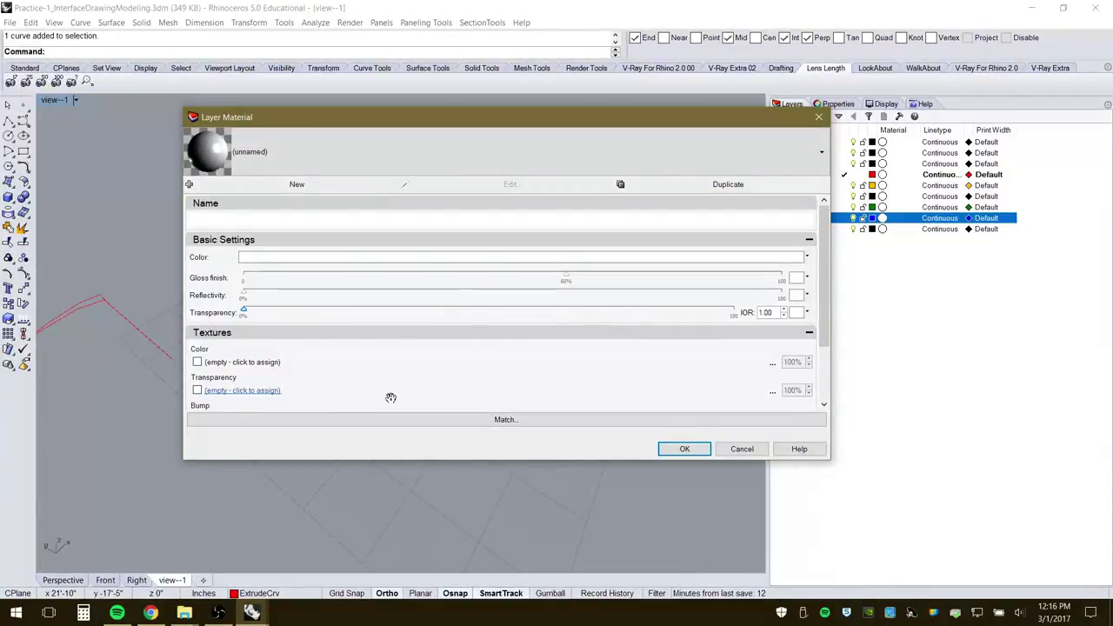
{"action": "scroll", "coordinate": [391, 393], "scroll_direction": "down", "scroll_amount": 1}
{"action": "scroll", "coordinate": [392, 390], "scroll_direction": "down", "scroll_amount": 1}
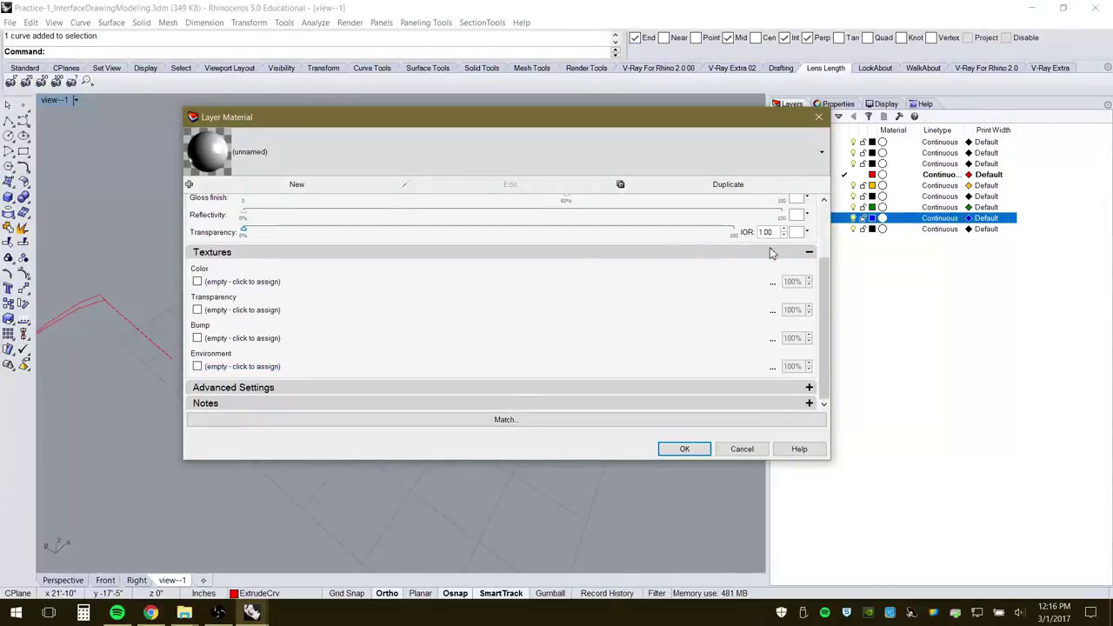
{"action": "left_click", "coordinate": [809, 255]}
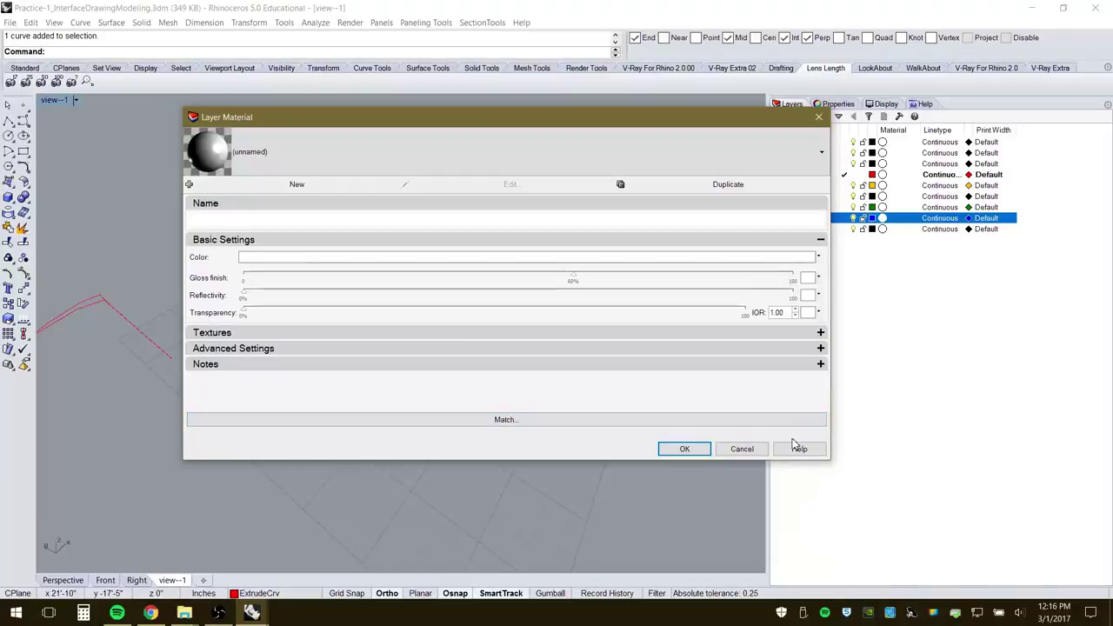
{"action": "left_click", "coordinate": [743, 448]}
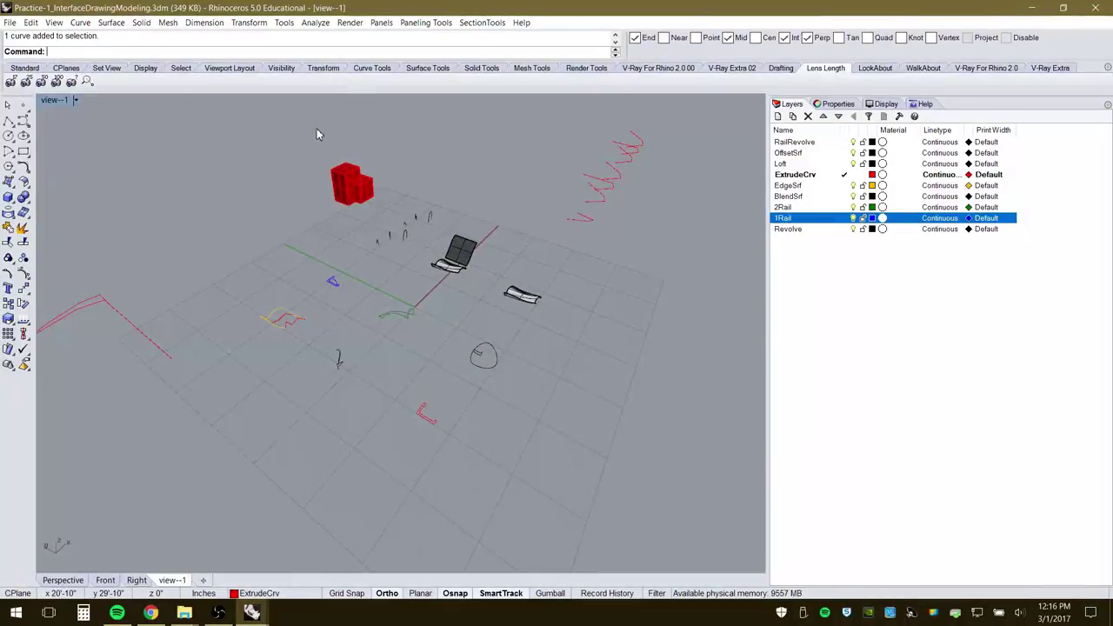
Turn the sun on and pick its location on the world map, east of India.
{"action": "left_click", "coordinate": [599, 70]}
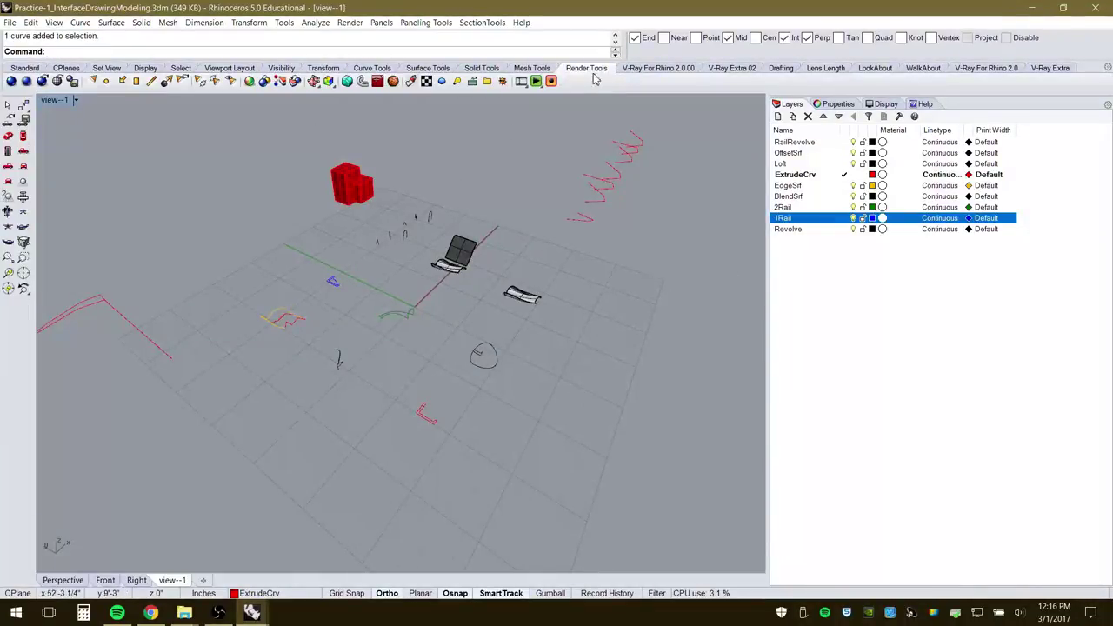
{"action": "left_click", "coordinate": [502, 81]}
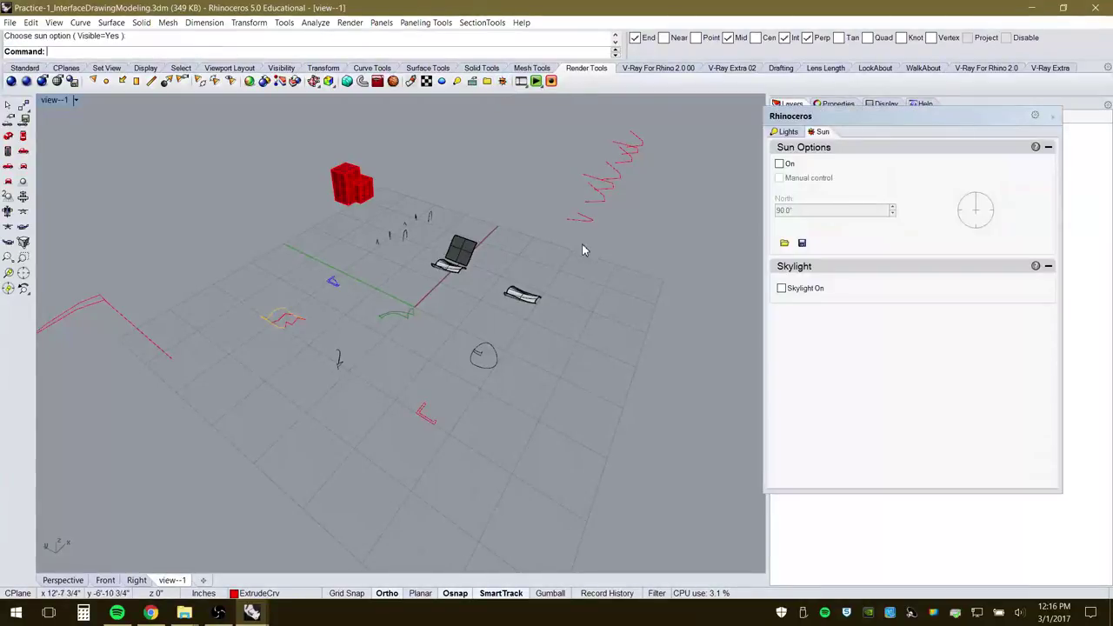
{"action": "left_click_drag", "start_coordinate": [900, 111], "coordinate": [349, 127]}
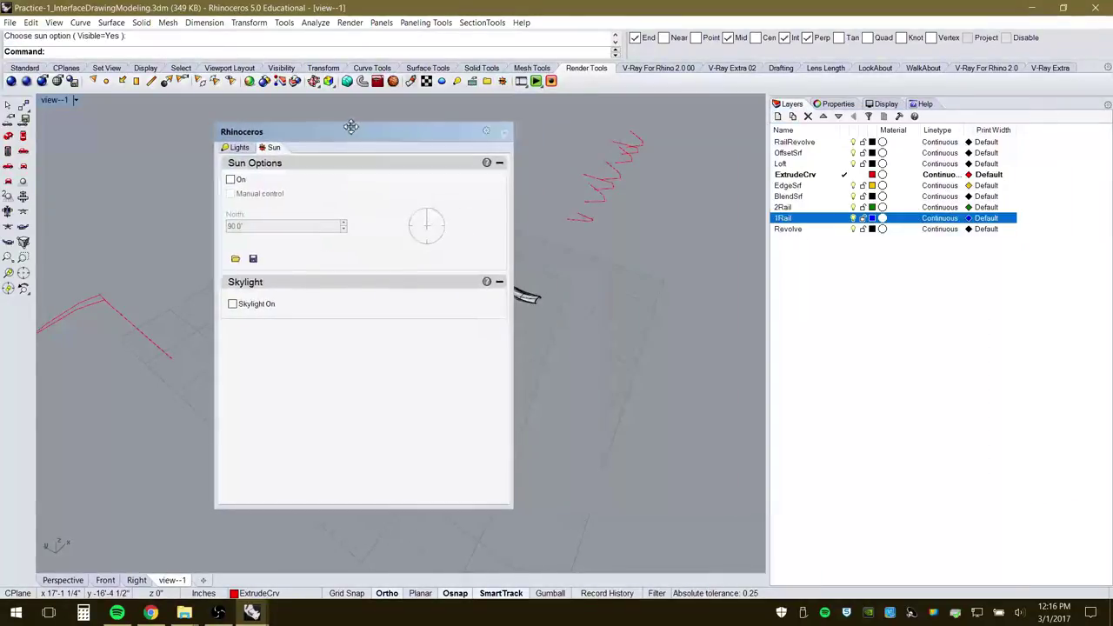
{"action": "left_click", "coordinate": [230, 180]}
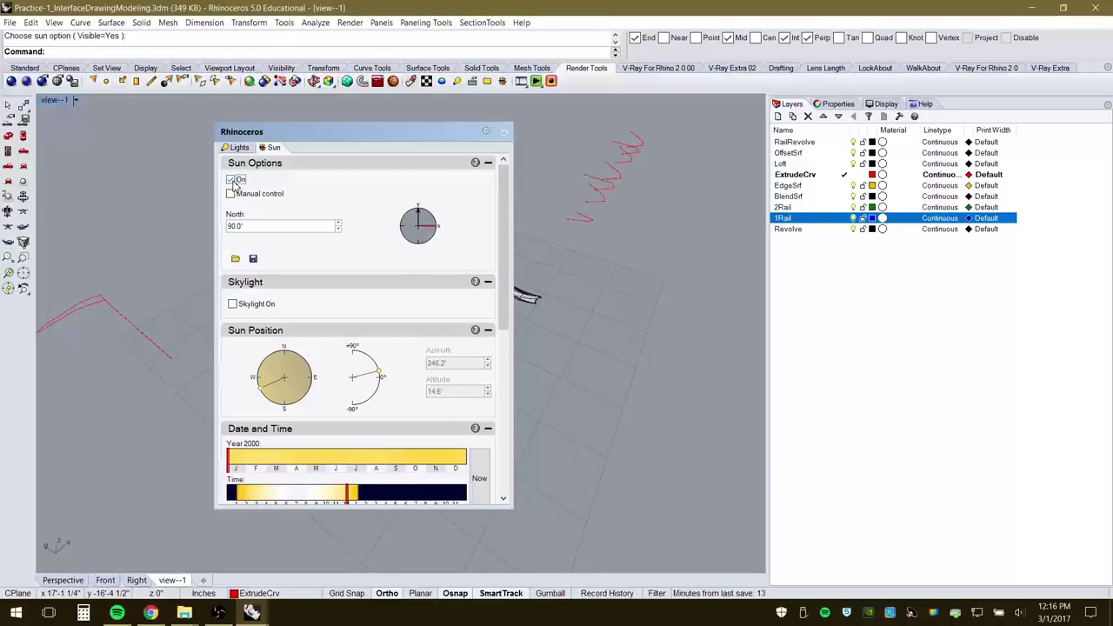
{"action": "scroll", "coordinate": [341, 376], "scroll_direction": "down", "scroll_amount": 5}
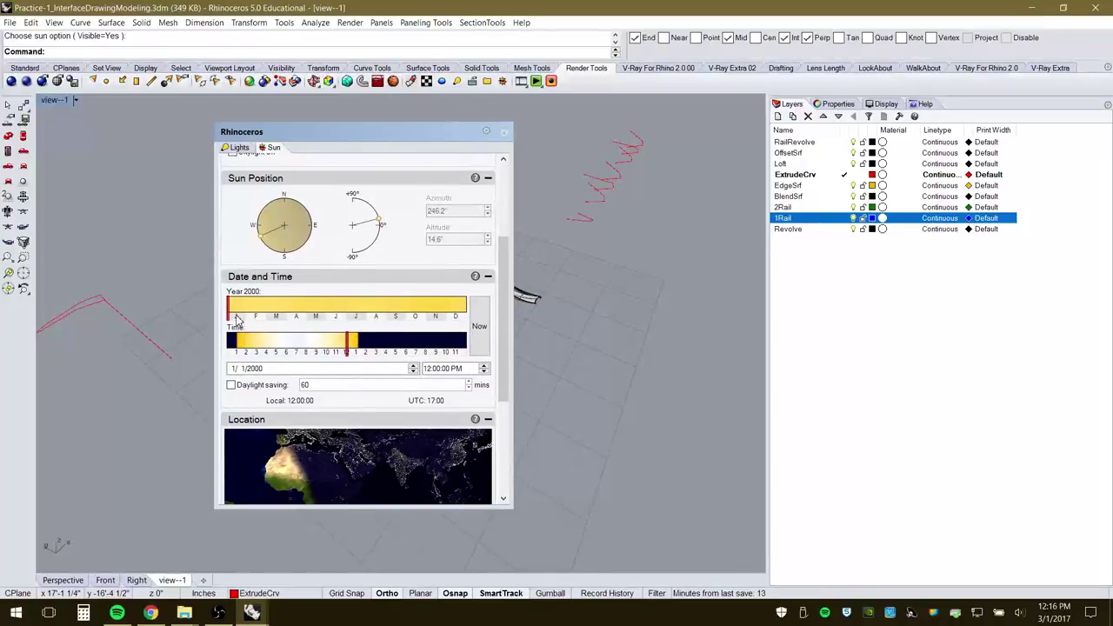
{"action": "scroll", "coordinate": [289, 348], "scroll_direction": "down", "scroll_amount": 3}
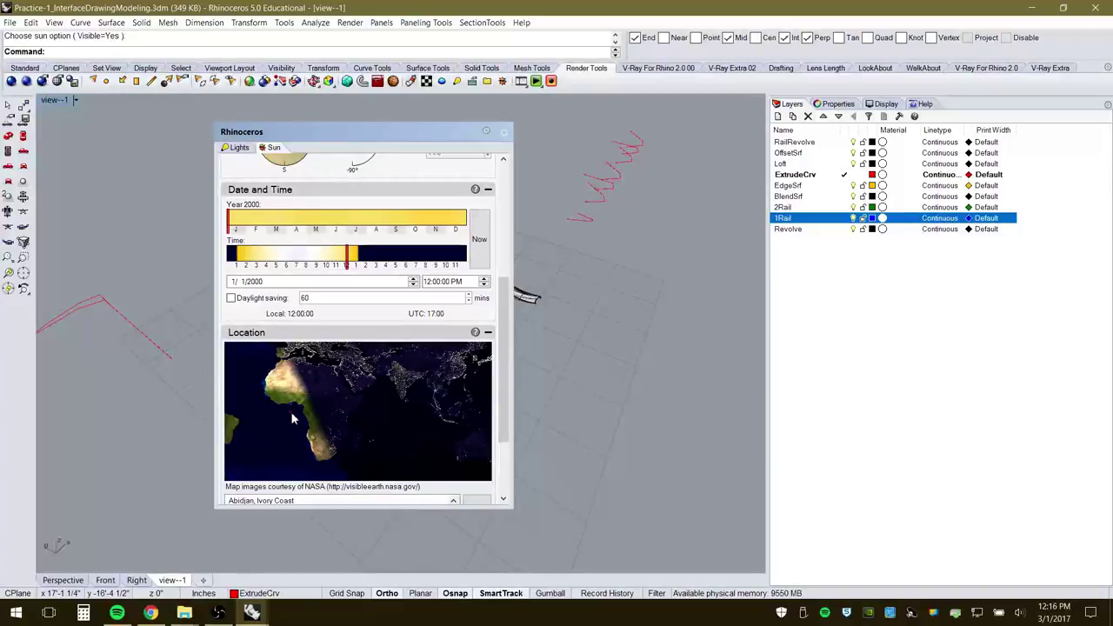
{"action": "scroll", "coordinate": [319, 353], "scroll_direction": "up", "scroll_amount": 1}
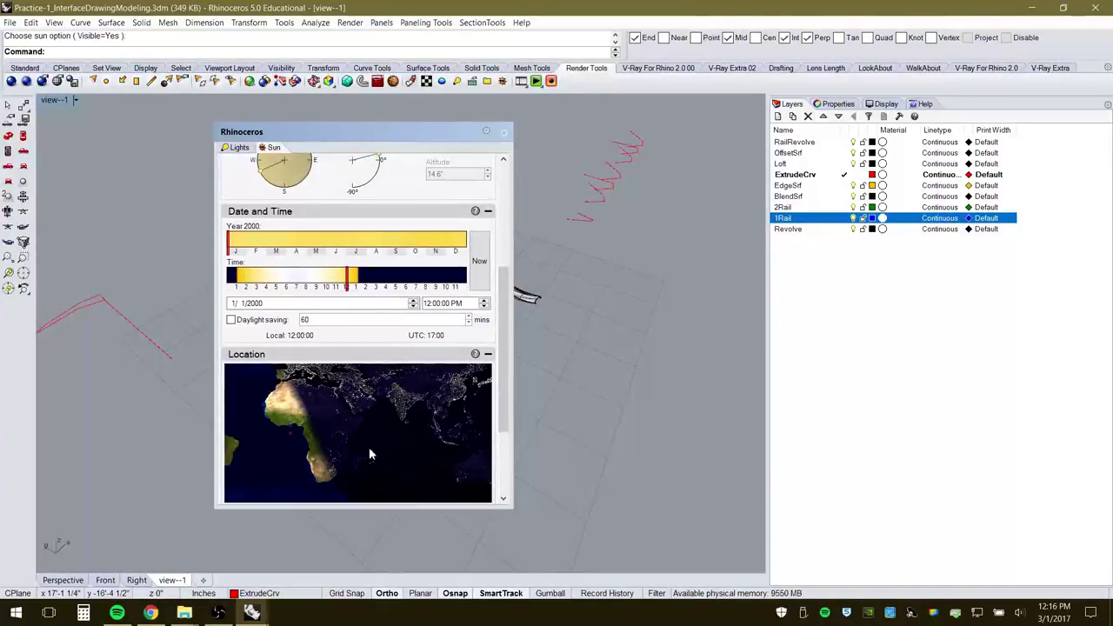
{"action": "left_click", "coordinate": [418, 405]}
{"action": "left_click", "coordinate": [443, 400]}
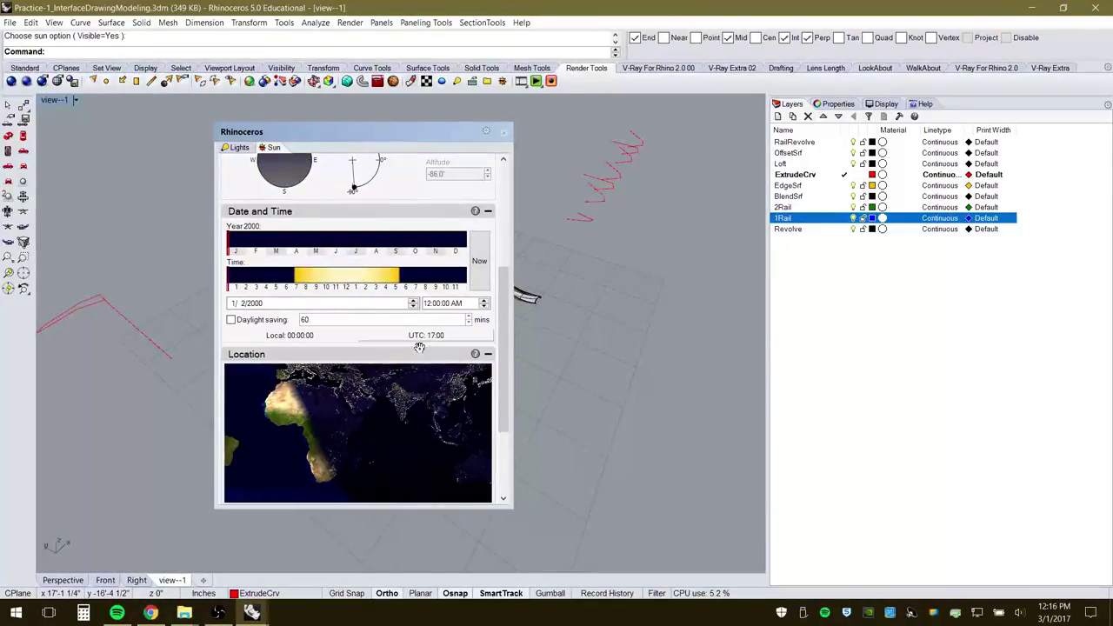
{"action": "scroll", "coordinate": [335, 360], "scroll_direction": "up", "scroll_amount": 3}
{"action": "scroll", "coordinate": [348, 403], "scroll_direction": "down", "scroll_amount": 8}
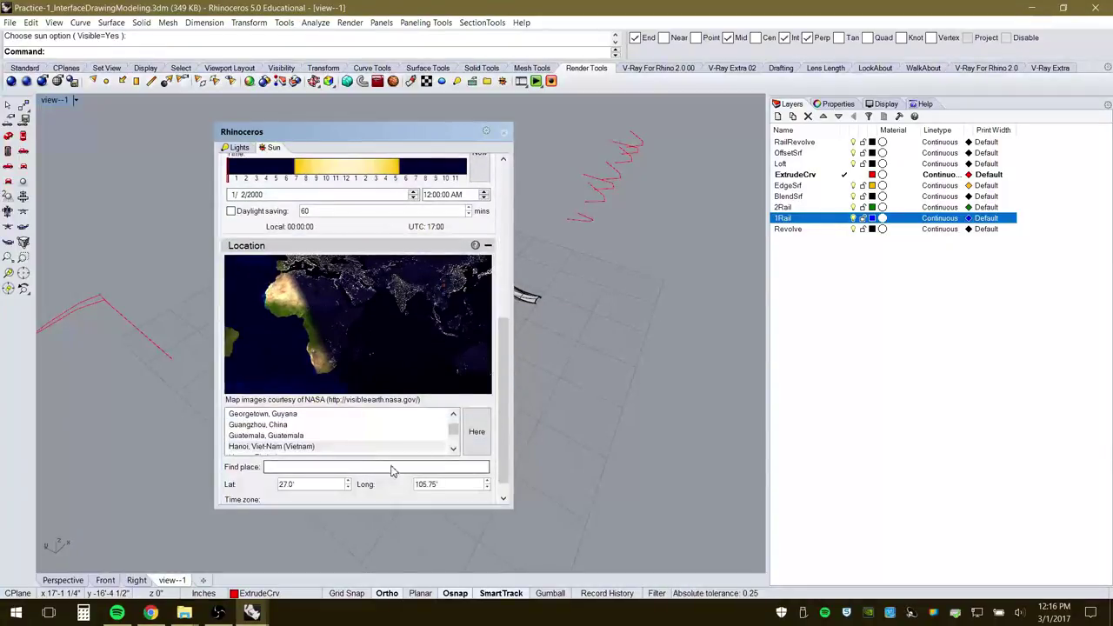
{"action": "left_click_drag", "start_coordinate": [452, 434], "coordinate": [452, 435]}
{"action": "scroll", "coordinate": [442, 461], "scroll_direction": "down", "scroll_amount": 1}
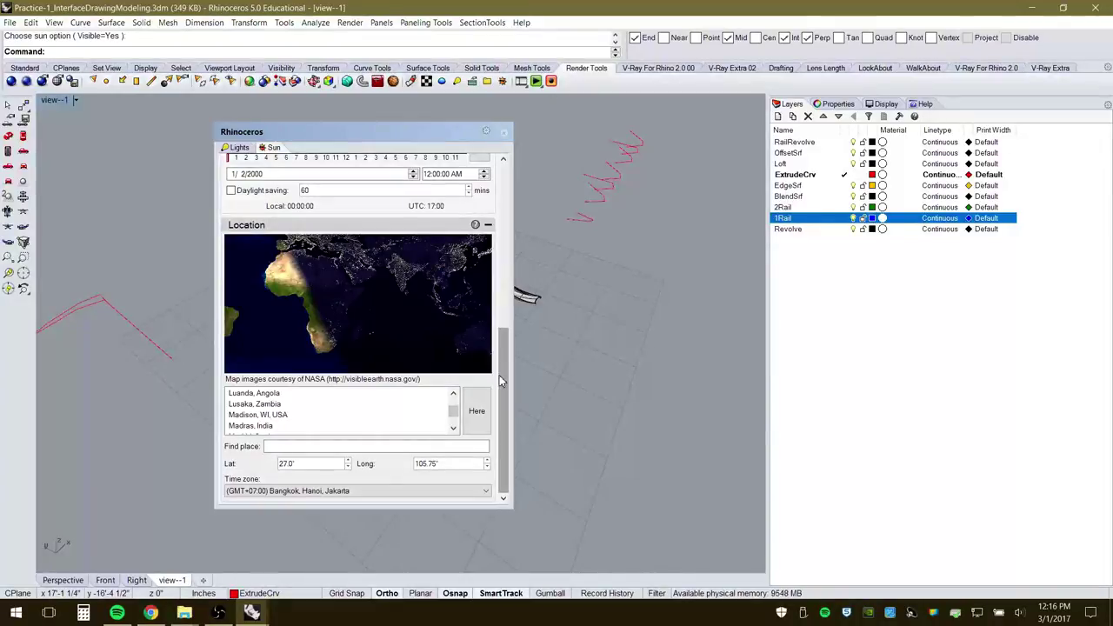
{"action": "left_click_drag", "start_coordinate": [502, 380], "coordinate": [506, 303]}
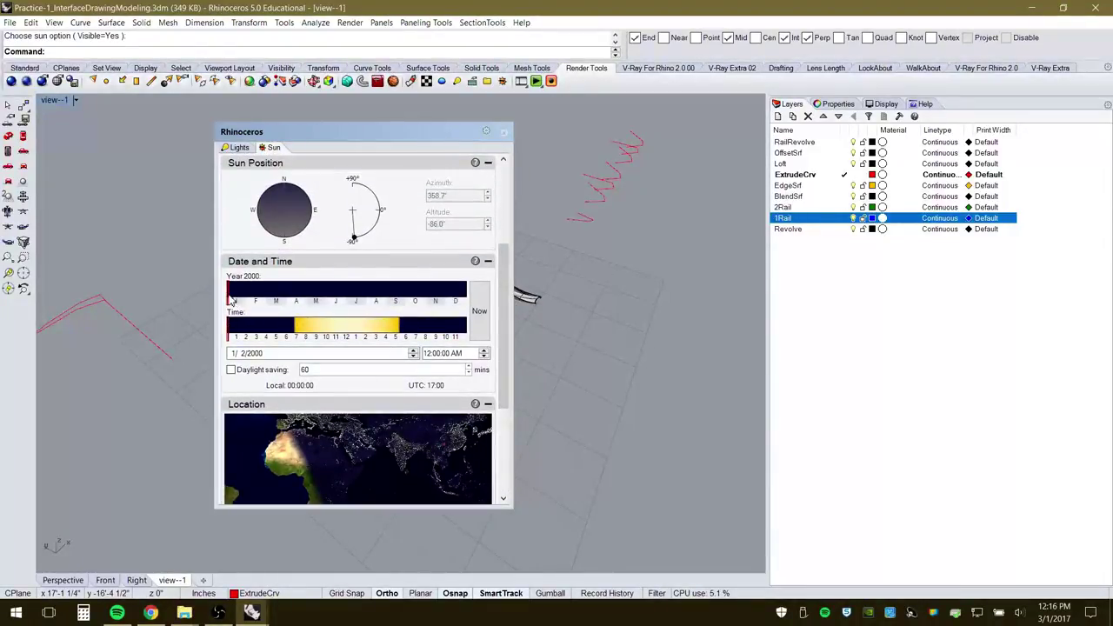
Set the sun date to June 21, 2000 and the time to about 3:22 PM.
{"action": "left_click", "coordinate": [313, 300]}
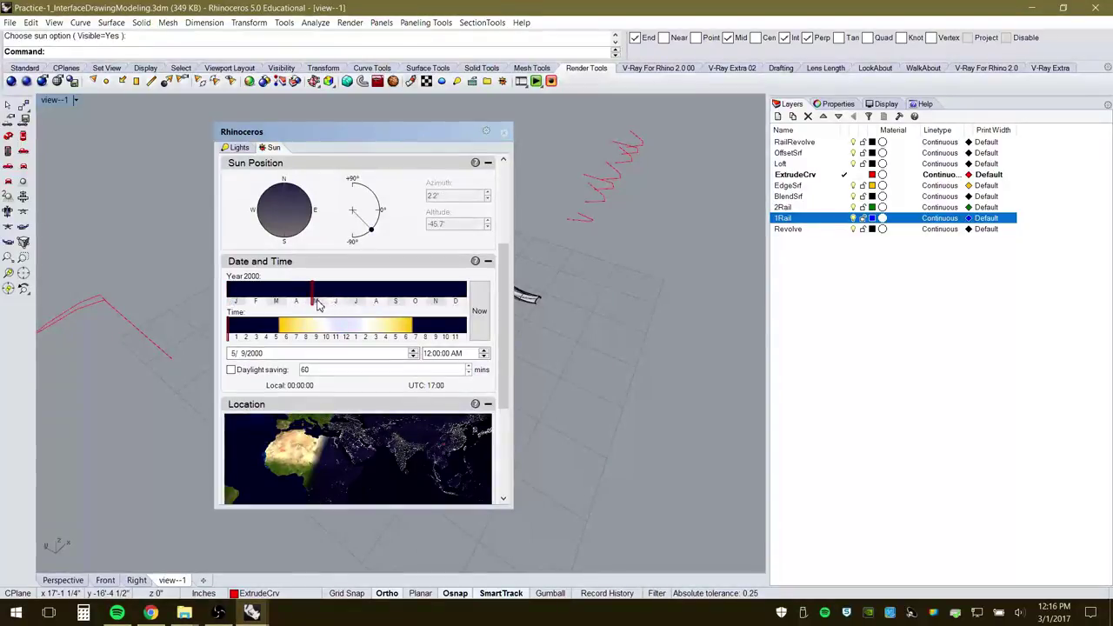
{"action": "mouse_move", "coordinate": [313, 300]}
{"action": "left_mouse_down"}
{"action": "mouse_move", "coordinate": [386, 297]}
{"action": "mouse_move", "coordinate": [339, 300]}
{"action": "left_mouse_up"}
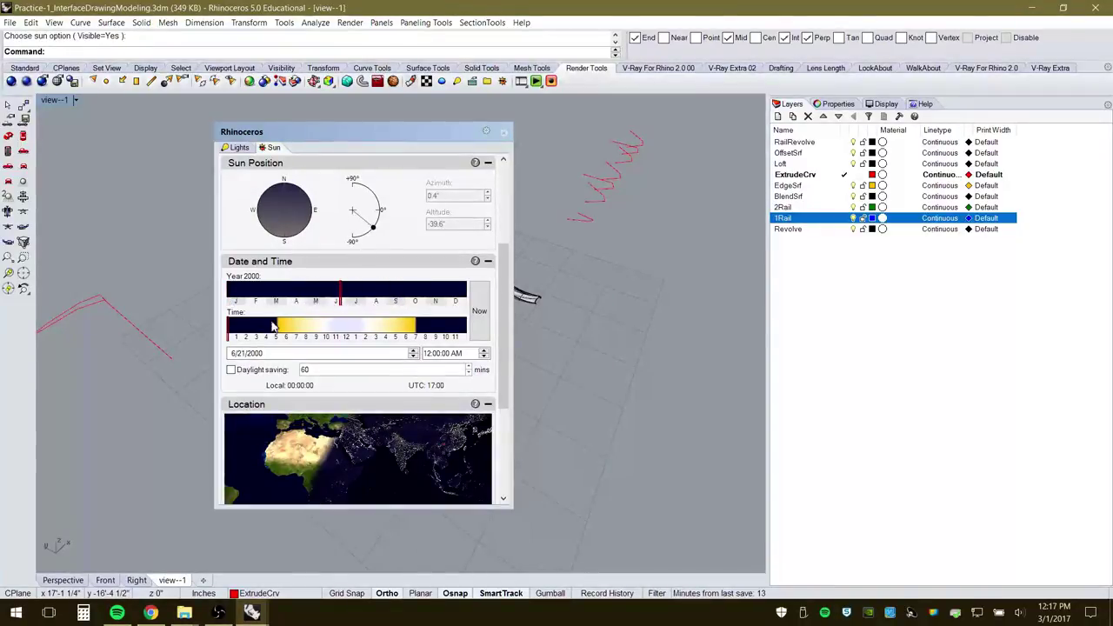
{"action": "left_click_drag", "start_coordinate": [230, 335], "coordinate": [338, 337]}
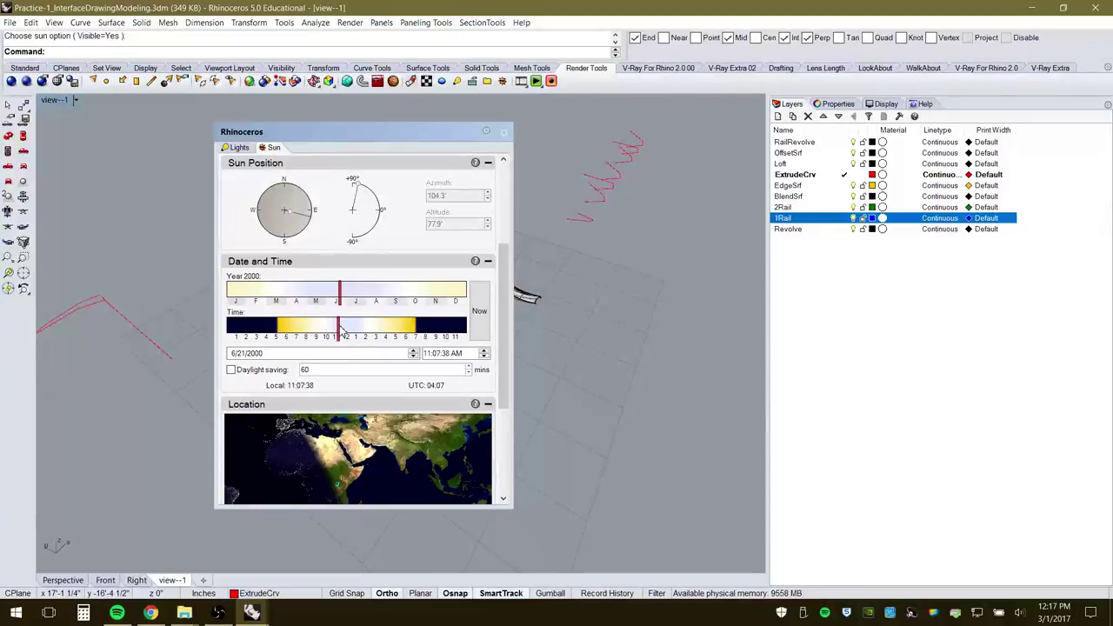
{"action": "mouse_move", "coordinate": [343, 332]}
{"action": "left_mouse_down"}
{"action": "mouse_move", "coordinate": [390, 334]}
{"action": "mouse_move", "coordinate": [381, 337]}
{"action": "left_mouse_up"}
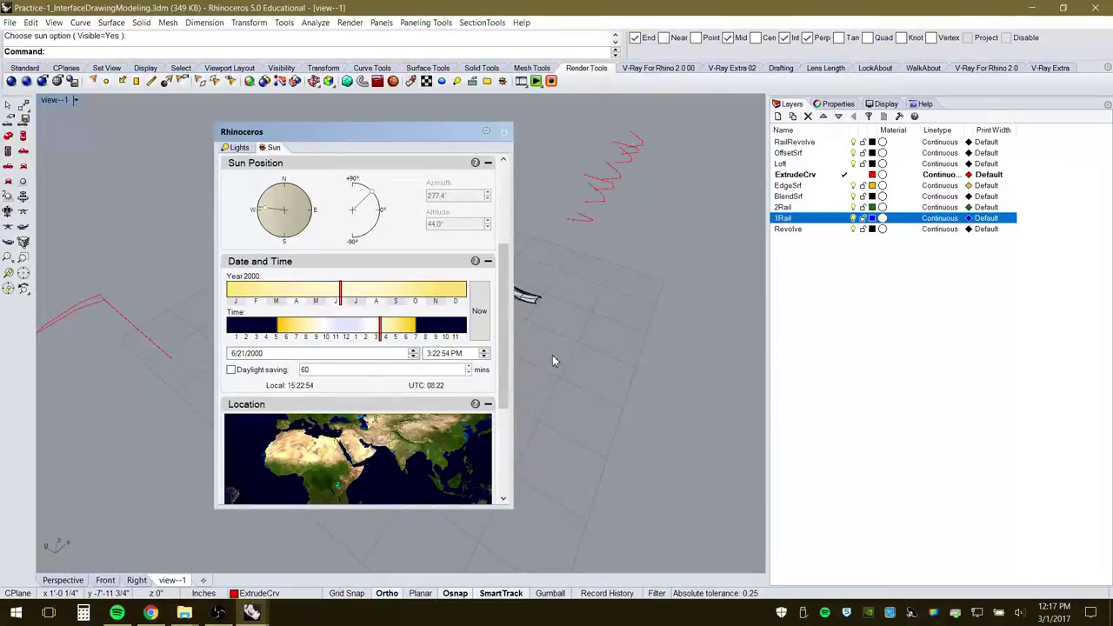
{"action": "scroll", "coordinate": [294, 232], "scroll_direction": "up", "scroll_amount": 2}
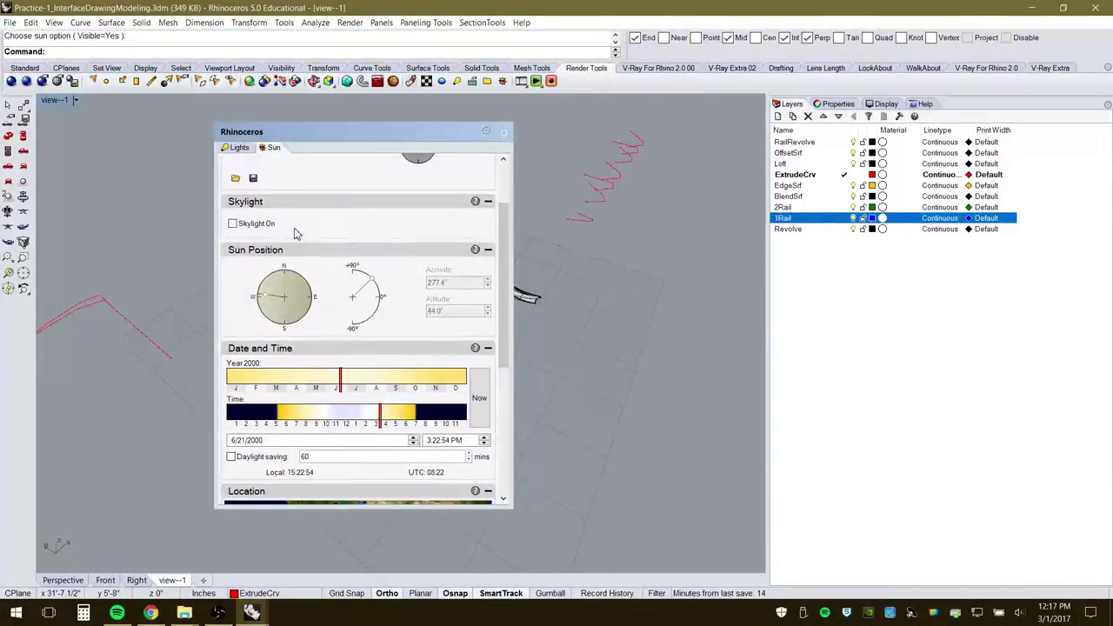
{"action": "scroll", "coordinate": [284, 214], "scroll_direction": "up", "scroll_amount": 2}
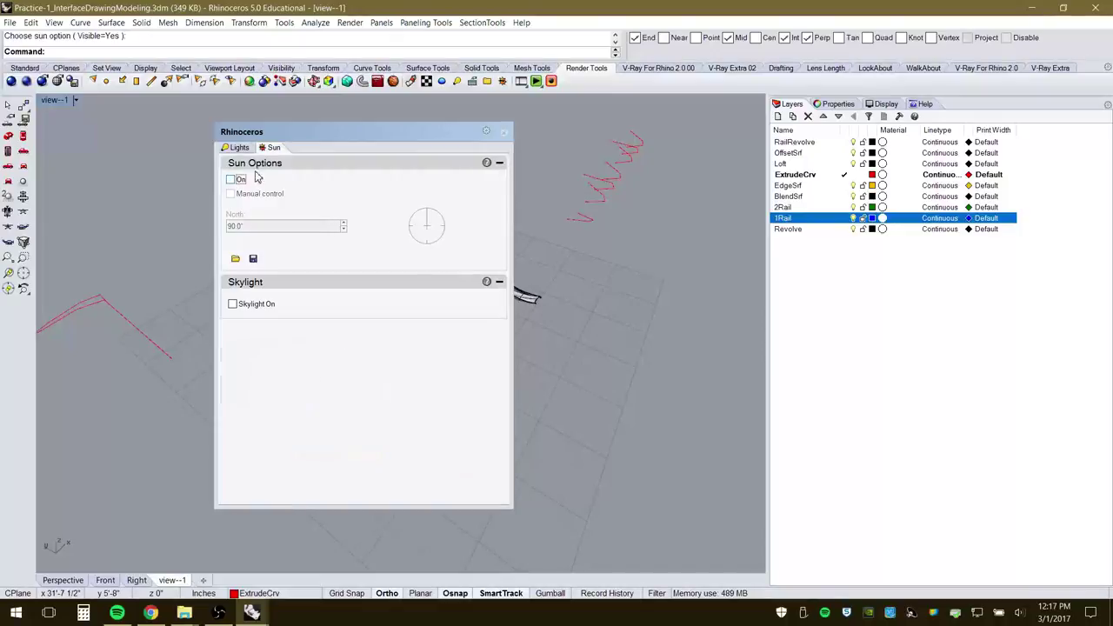
{"action": "left_click", "coordinate": [504, 134]}
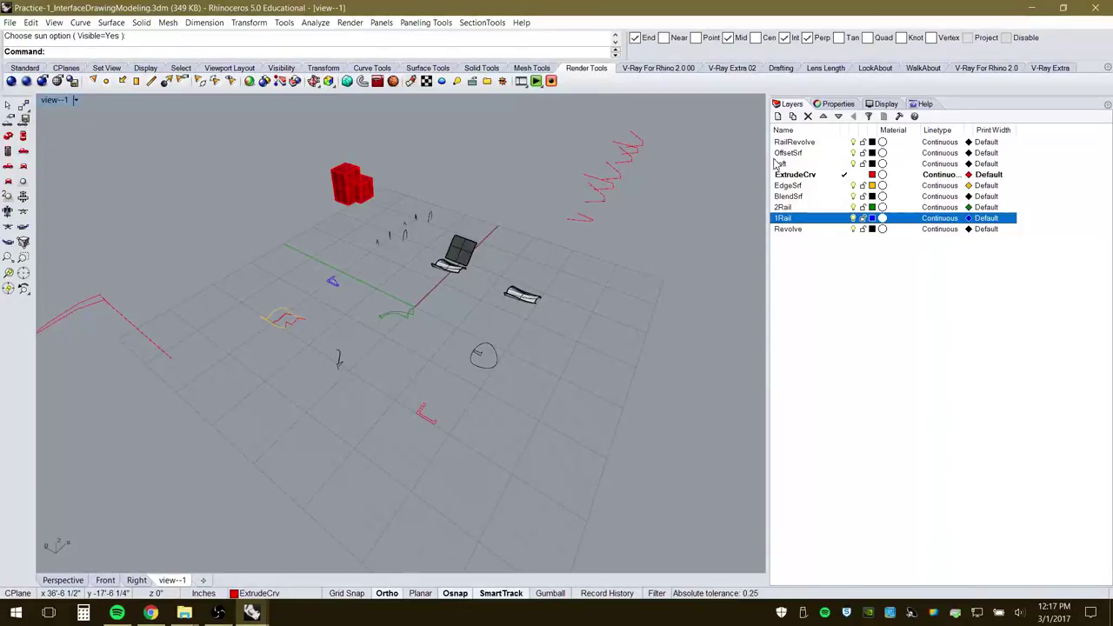
Switch the Perspective view to Rendered, select the blue BlendSrf surface and show its properties.
{"action": "left_click", "coordinate": [75, 101]}
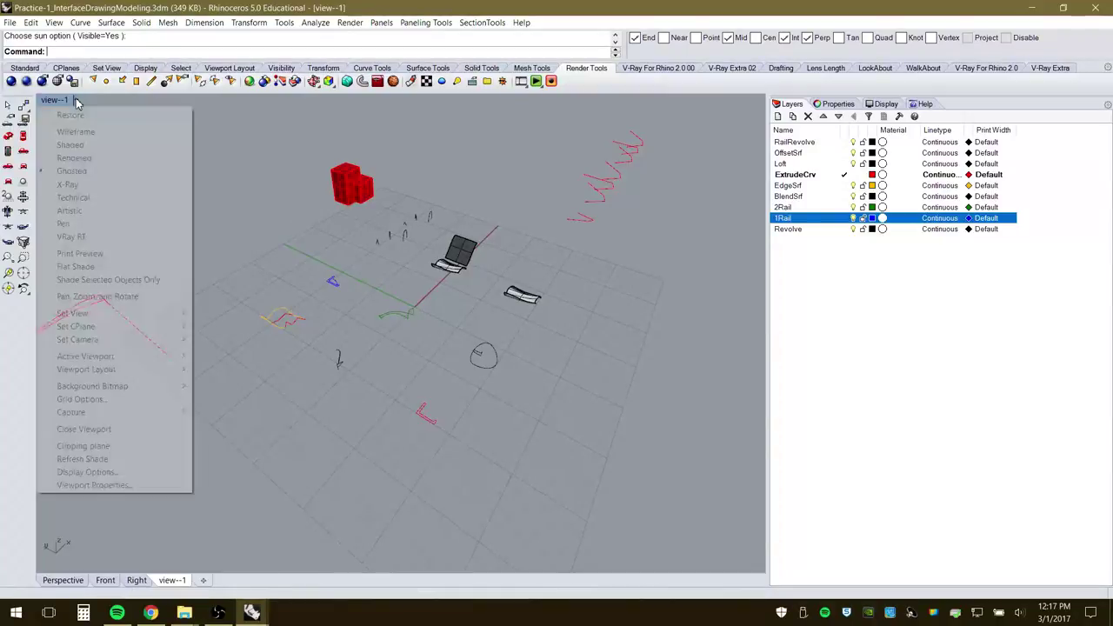
{"action": "left_click", "coordinate": [74, 157]}
{"action": "right_click_drag", "start_coordinate": [557, 307], "coordinate": [472, 277]}
{"action": "left_click", "coordinate": [473, 277]}
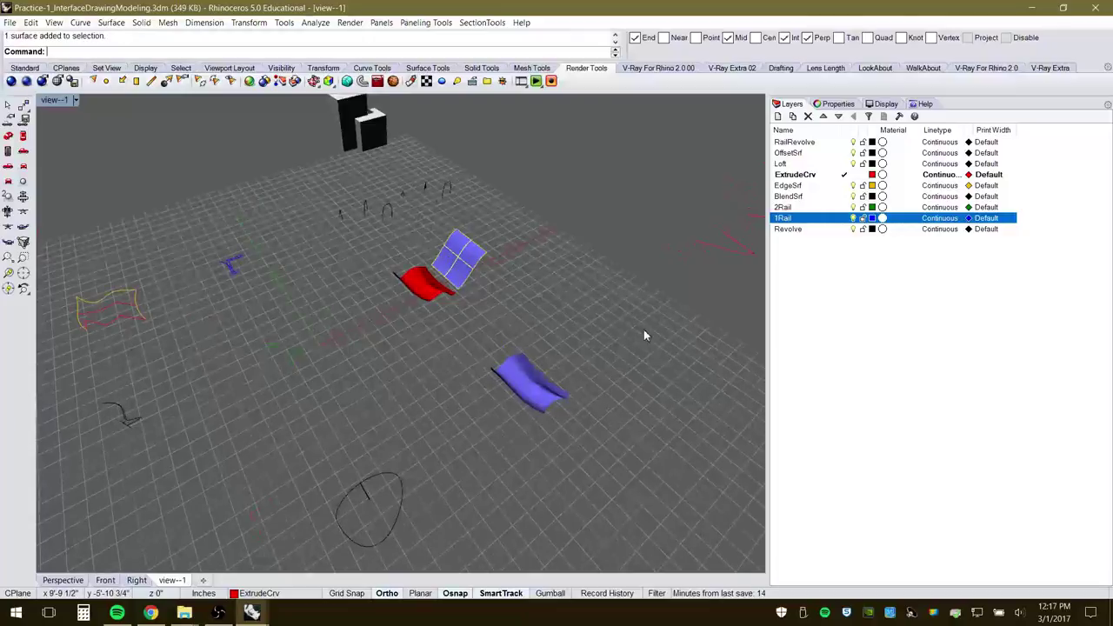
{"action": "left_click", "coordinate": [837, 104]}
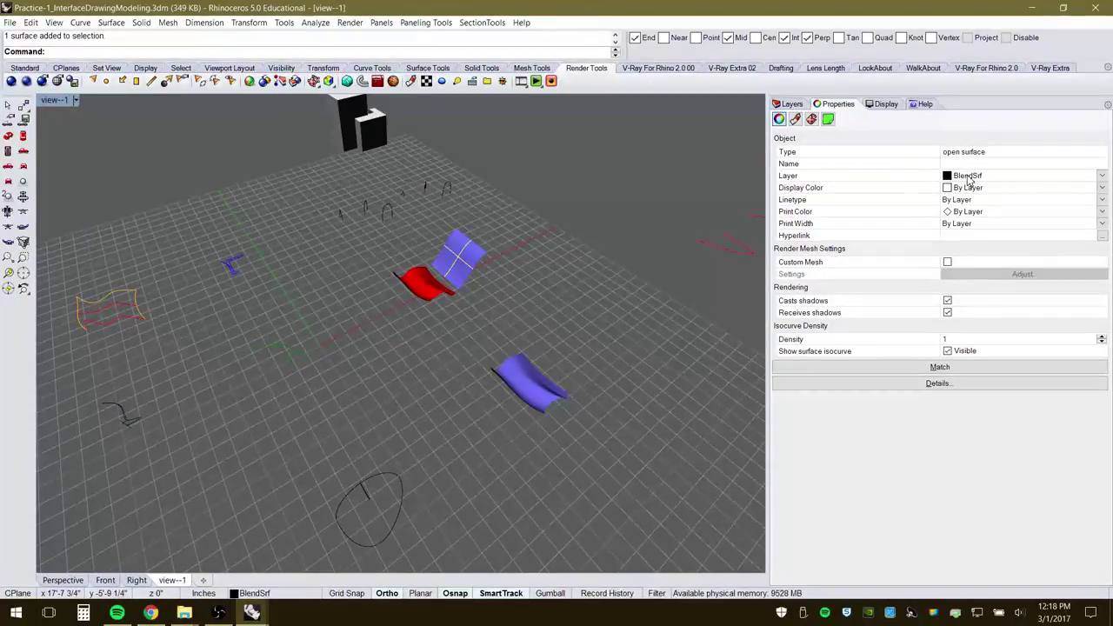
Set the blue surface's material assignment to Layer in its Properties.
{"action": "left_click", "coordinate": [1103, 177]}
{"action": "left_click", "coordinate": [1102, 177]}
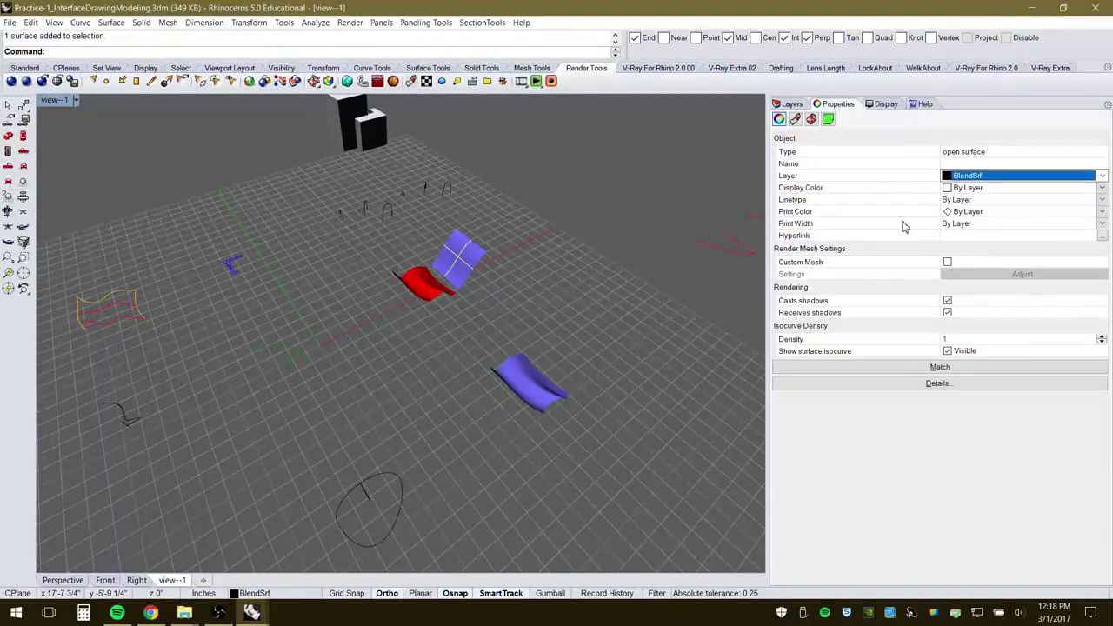
{"action": "left_click", "coordinate": [795, 119]}
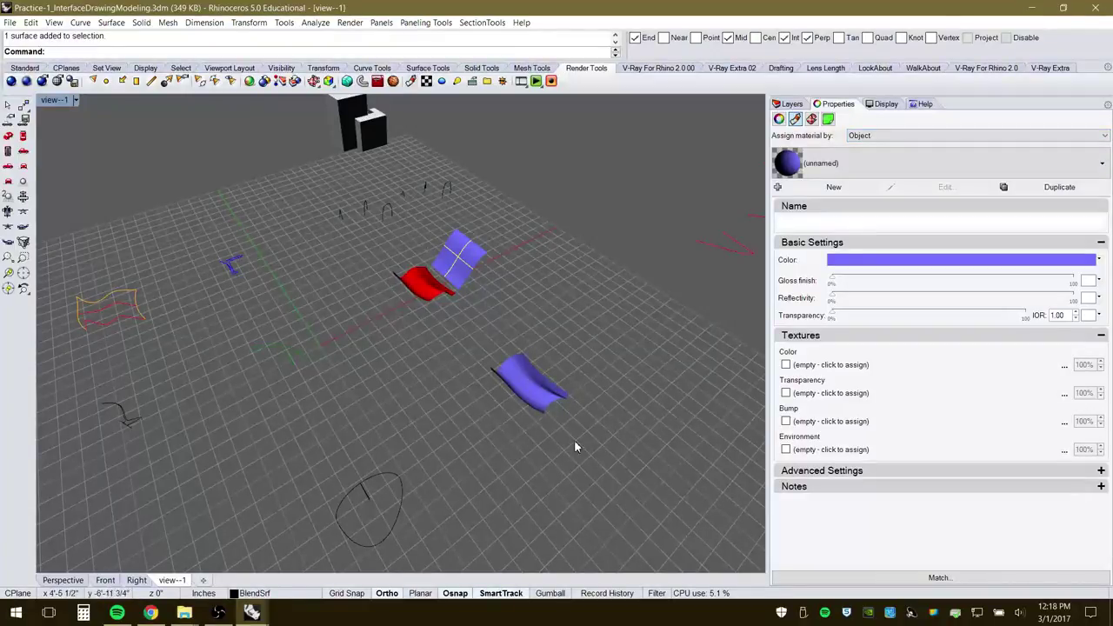
{"action": "left_click", "coordinate": [904, 137]}
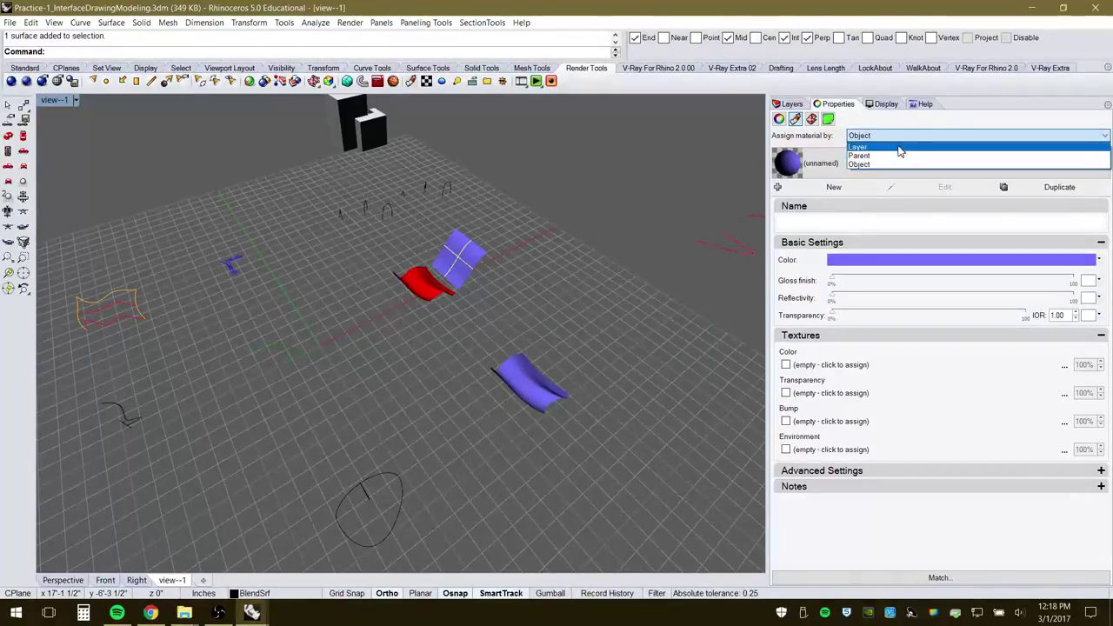
{"action": "left_click", "coordinate": [899, 148]}
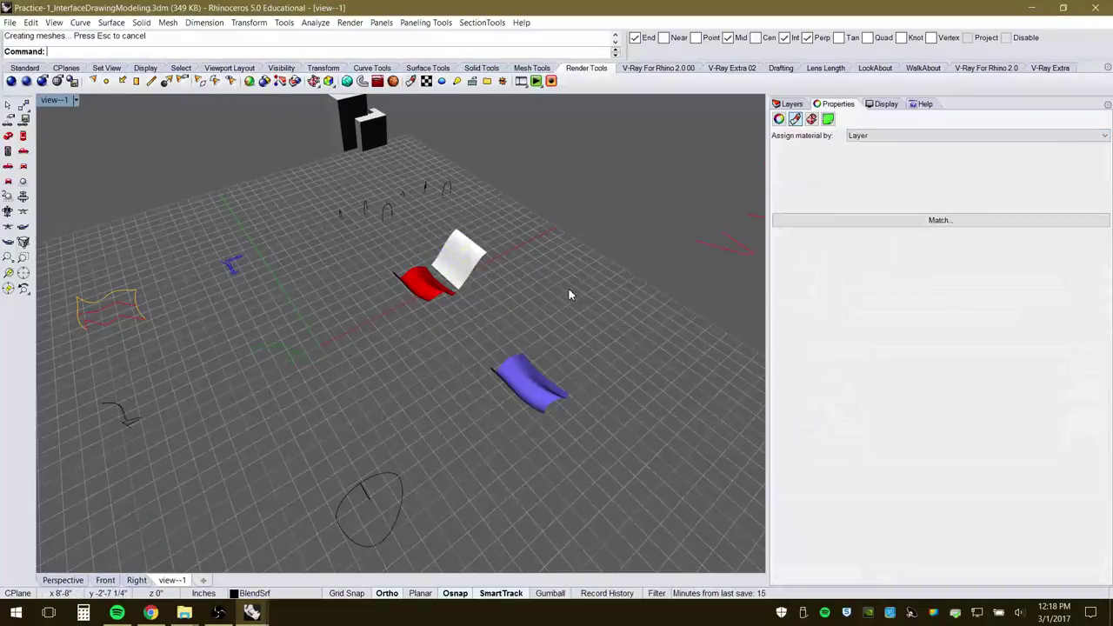
{"action": "left_click", "coordinate": [572, 293]}
Set the red surface's material assignment to Layer, then orbit around both surfaces.
{"action": "scroll", "coordinate": [565, 304], "scroll_direction": "up", "scroll_amount": 5}
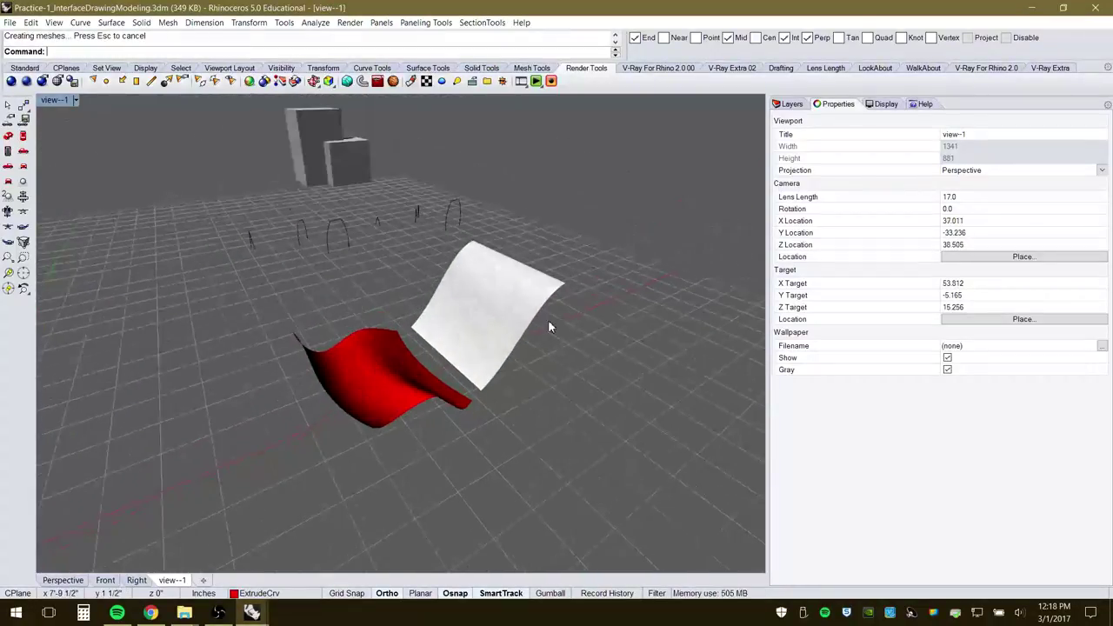
{"action": "scroll", "coordinate": [548, 328], "scroll_direction": "up", "scroll_amount": 3}
{"action": "left_click", "coordinate": [363, 437]}
{"action": "left_click", "coordinate": [891, 135]}
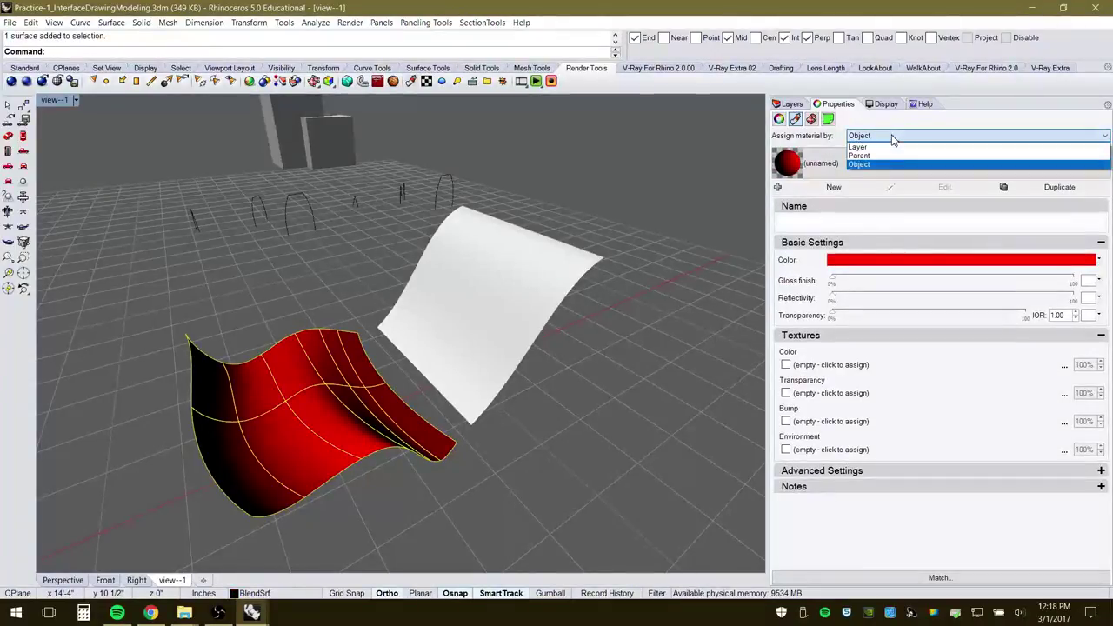
{"action": "left_click", "coordinate": [857, 147]}
{"action": "left_click", "coordinate": [627, 369]}
{"action": "right_click_drag", "start_coordinate": [627, 369], "coordinate": [652, 382]}
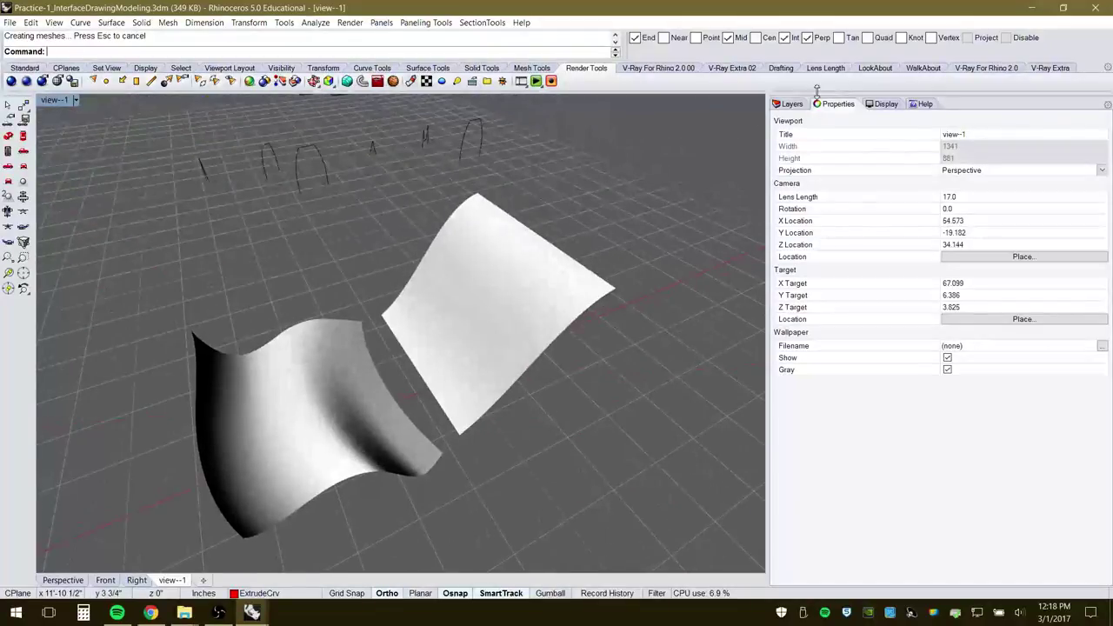
Inspect the white surface's material and object properties, then go back to the layer list.
{"action": "left_click", "coordinate": [789, 104]}
{"action": "left_click", "coordinate": [520, 304]}
{"action": "left_click", "coordinate": [835, 104]}
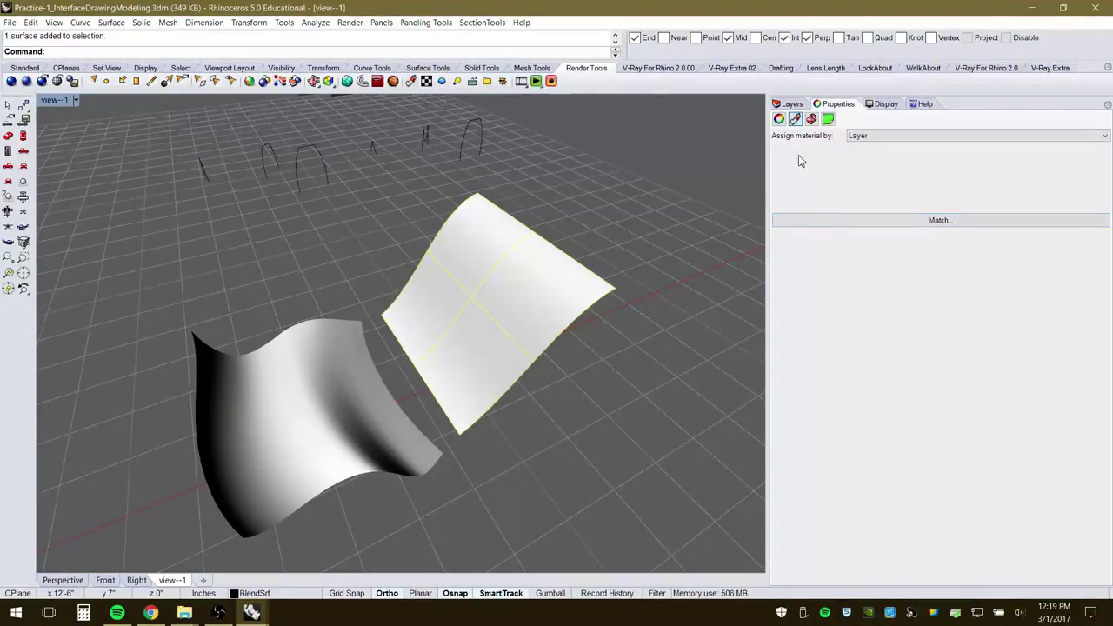
{"action": "left_click", "coordinate": [779, 119]}
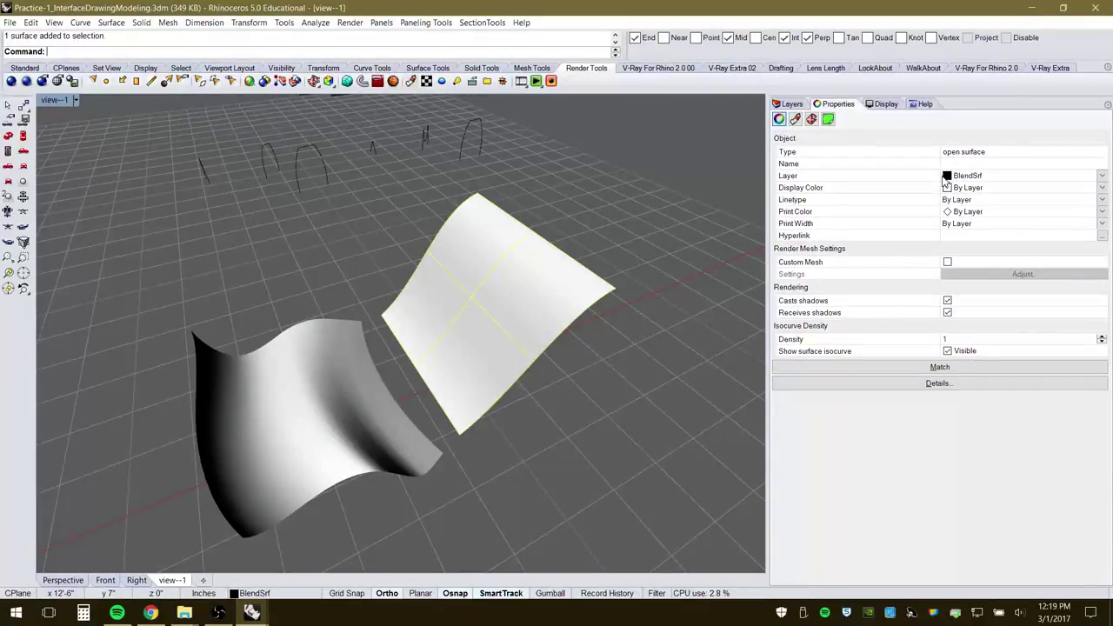
{"action": "left_click", "coordinate": [791, 105]}
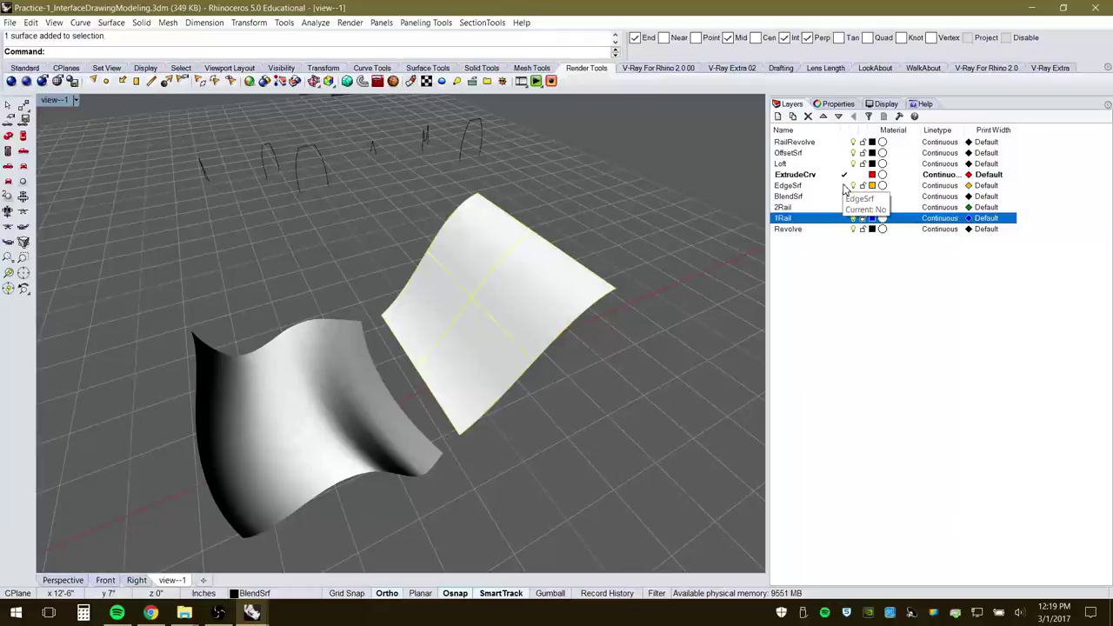
Make EdgeSrf current, restore ExtrudeCrv as current, and select the EdgeSrf and BlendSrf layers.
{"action": "left_click", "coordinate": [844, 186]}
{"action": "left_click", "coordinate": [844, 175]}
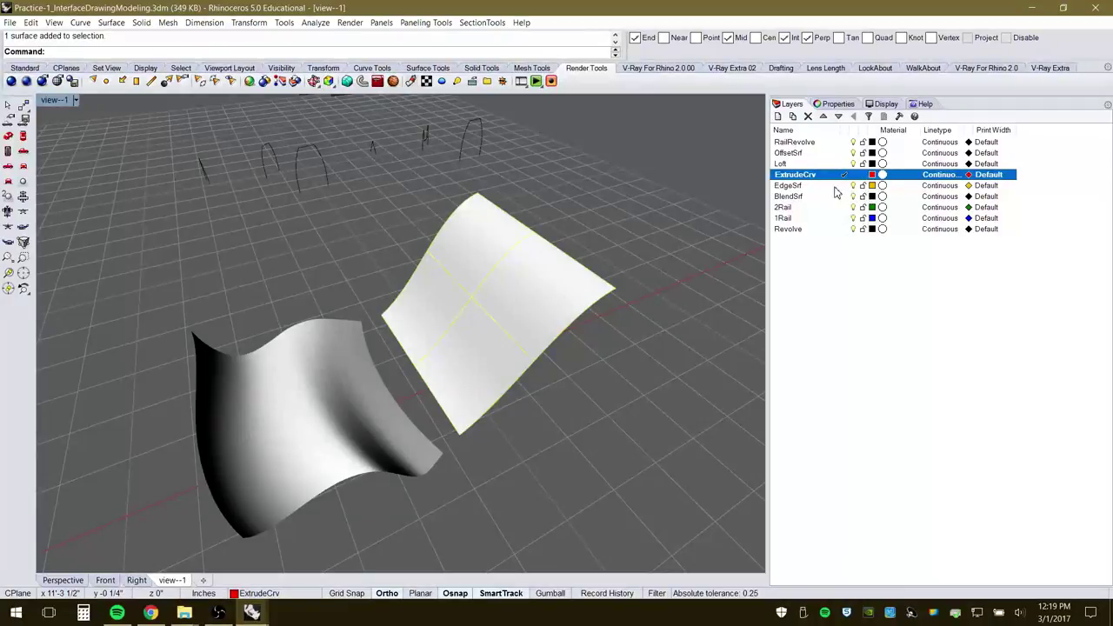
{"action": "left_click", "coordinate": [857, 190]}
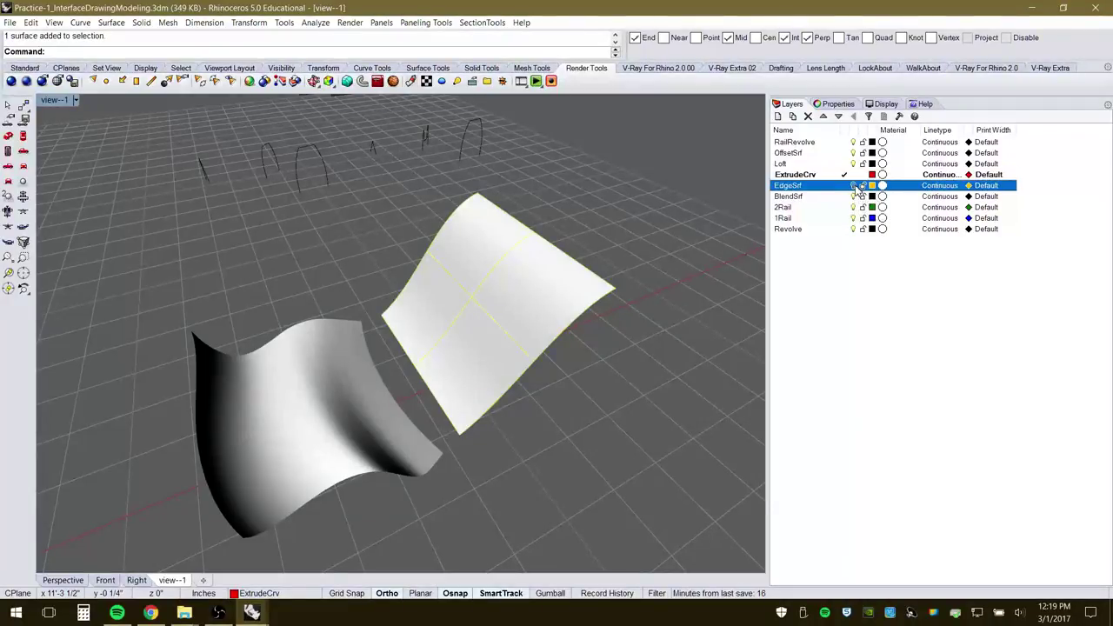
{"action": "scroll", "coordinate": [543, 287], "scroll_direction": "down", "scroll_amount": 10}
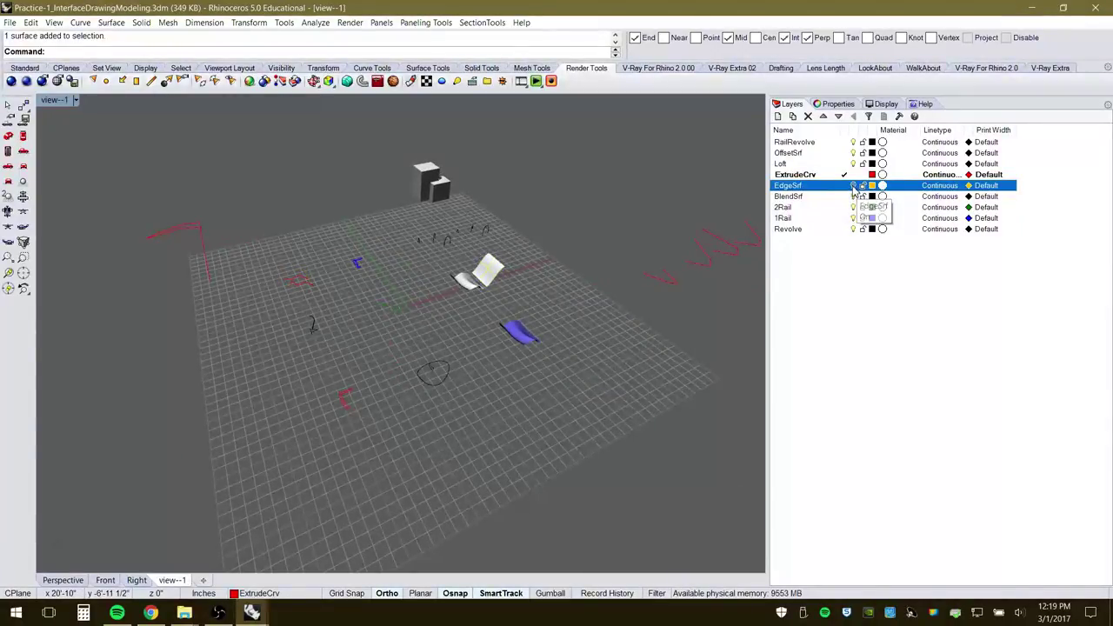
{"action": "left_click", "coordinate": [857, 198]}
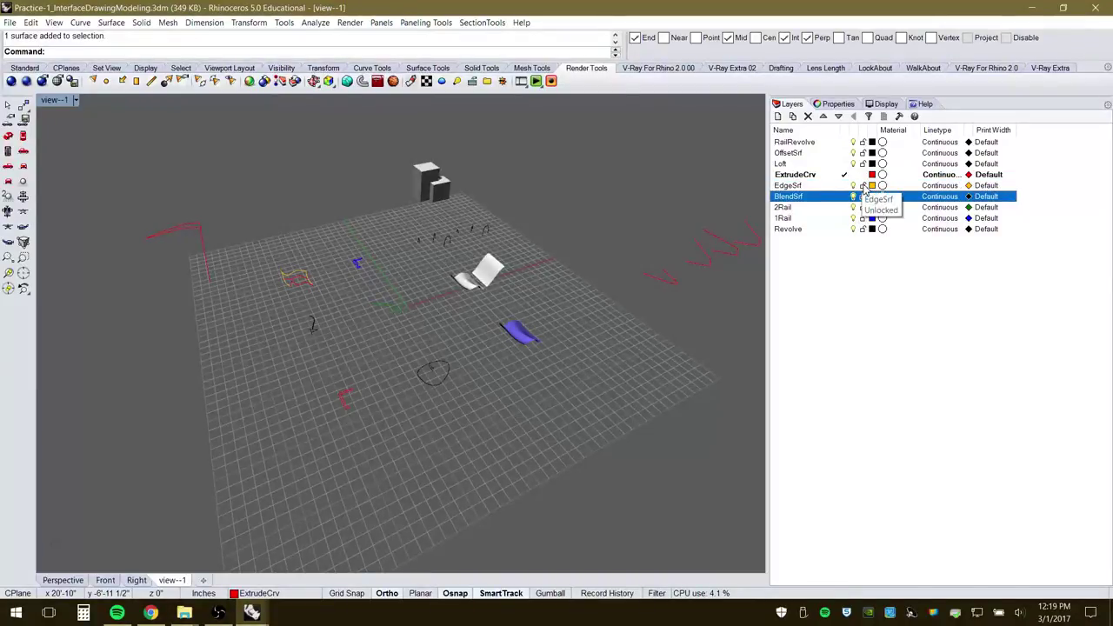
Toggle locks on EdgeSrf, BlendSrf, 2Rail and lower layers, then select Revolve and BlendSrf.
{"action": "left_click", "coordinate": [863, 186]}
{"action": "left_click", "coordinate": [863, 197]}
{"action": "left_click", "coordinate": [863, 207]}
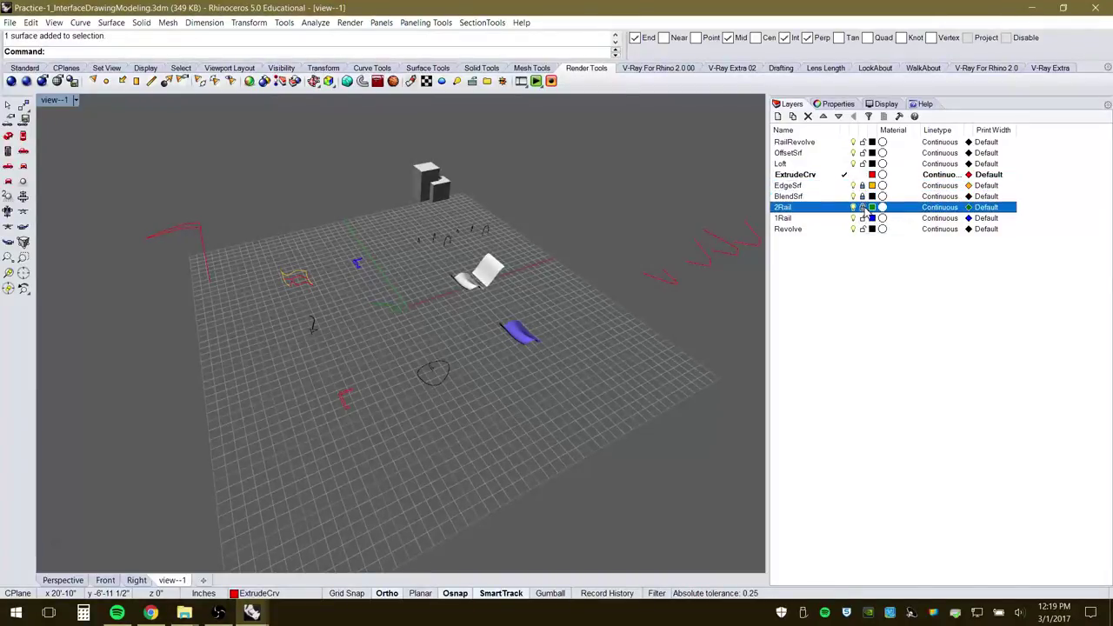
{"action": "left_click", "coordinate": [863, 218]}
{"action": "left_click", "coordinate": [863, 229]}
{"action": "left_click", "coordinate": [864, 218]}
{"action": "left_click", "coordinate": [863, 208]}
{"action": "key", "text": "Up"}
{"action": "key", "text": "Up"}
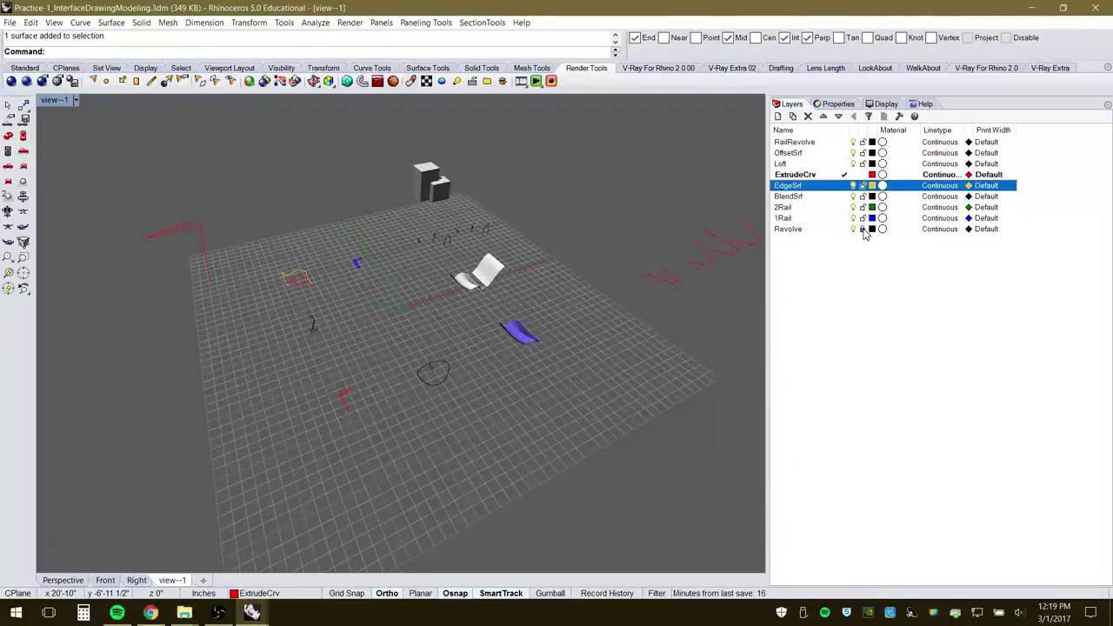
{"action": "left_click", "coordinate": [863, 229]}
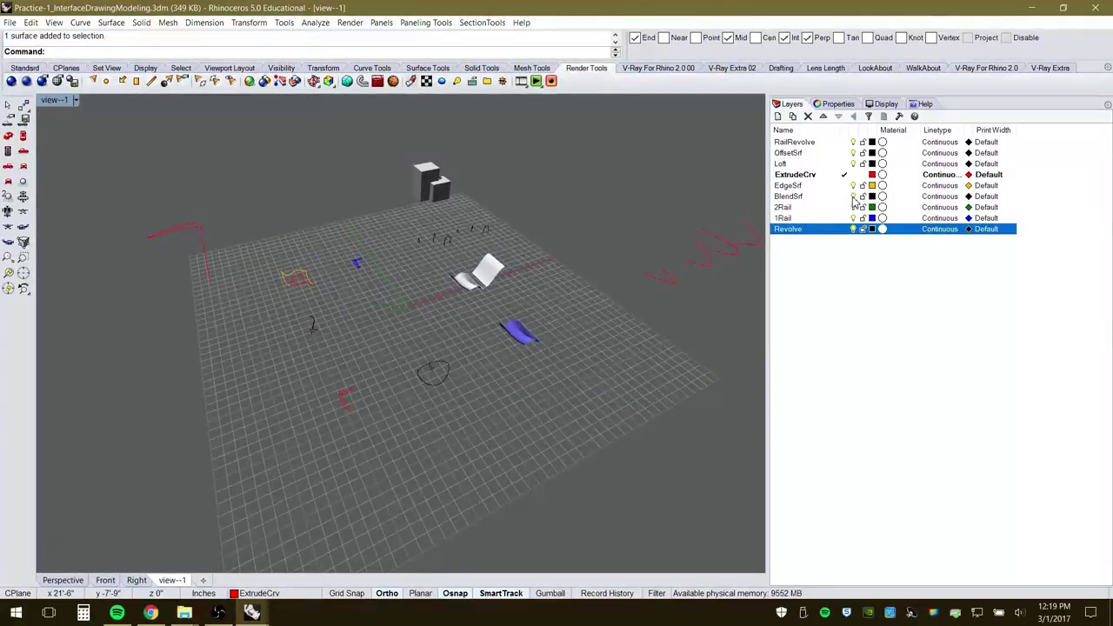
{"action": "left_click", "coordinate": [848, 197]}
Orbit around the white blend surfaces and open the view--1 viewport title menu.
{"action": "scroll", "coordinate": [470, 277], "scroll_direction": "up", "scroll_amount": 5}
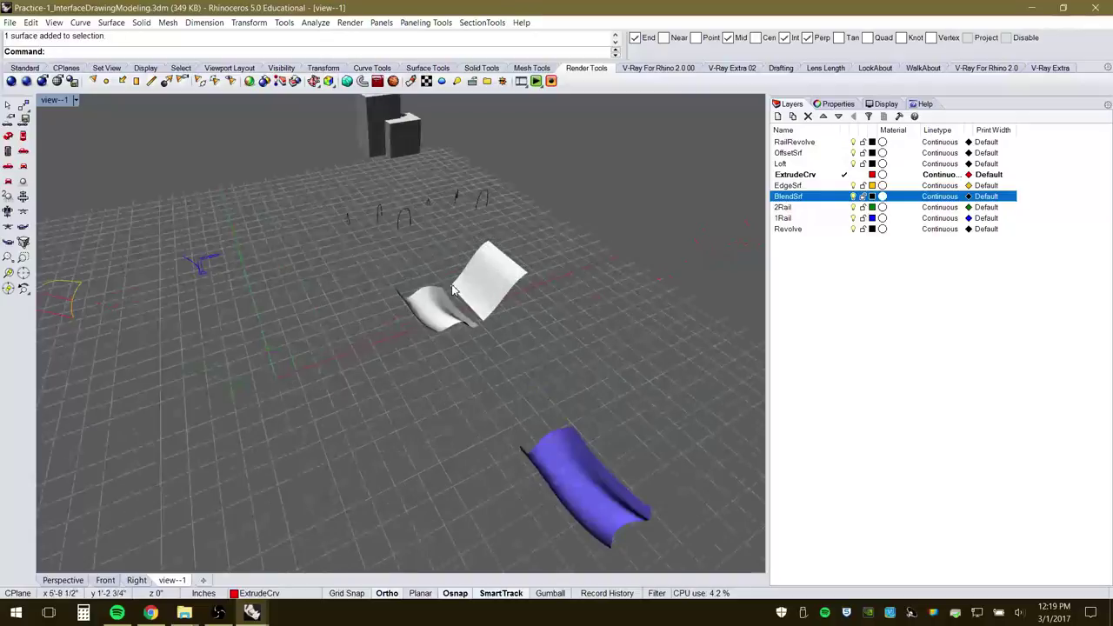
{"action": "scroll", "coordinate": [452, 290], "scroll_direction": "up", "scroll_amount": 3}
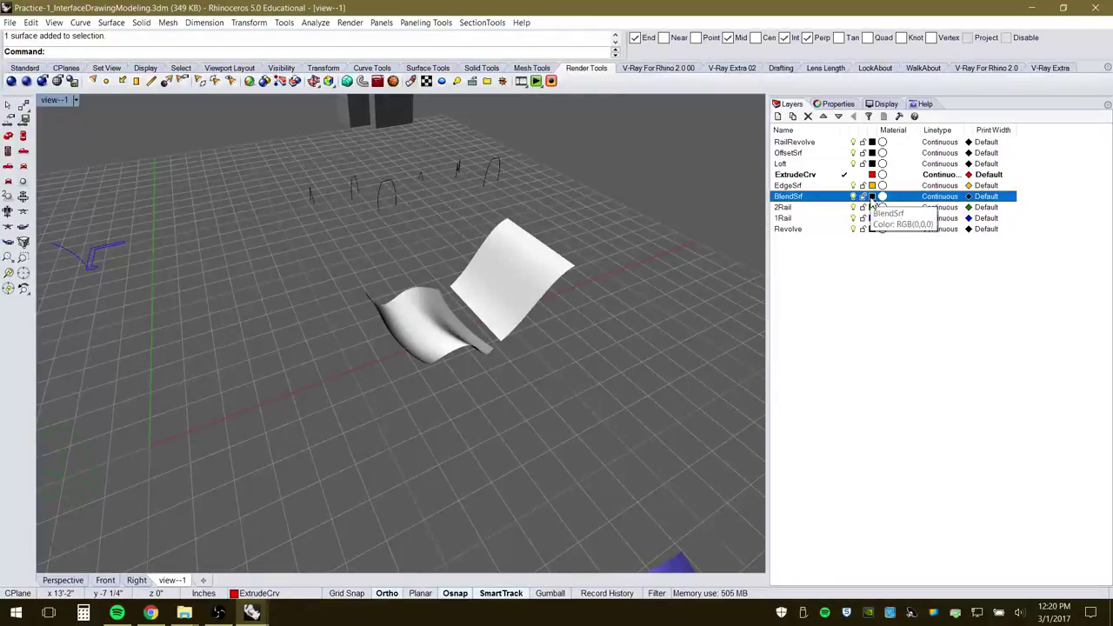
{"action": "right_click_drag", "start_coordinate": [528, 407], "coordinate": [464, 343]}
{"action": "scroll", "coordinate": [464, 342], "scroll_direction": "up", "scroll_amount": 10}
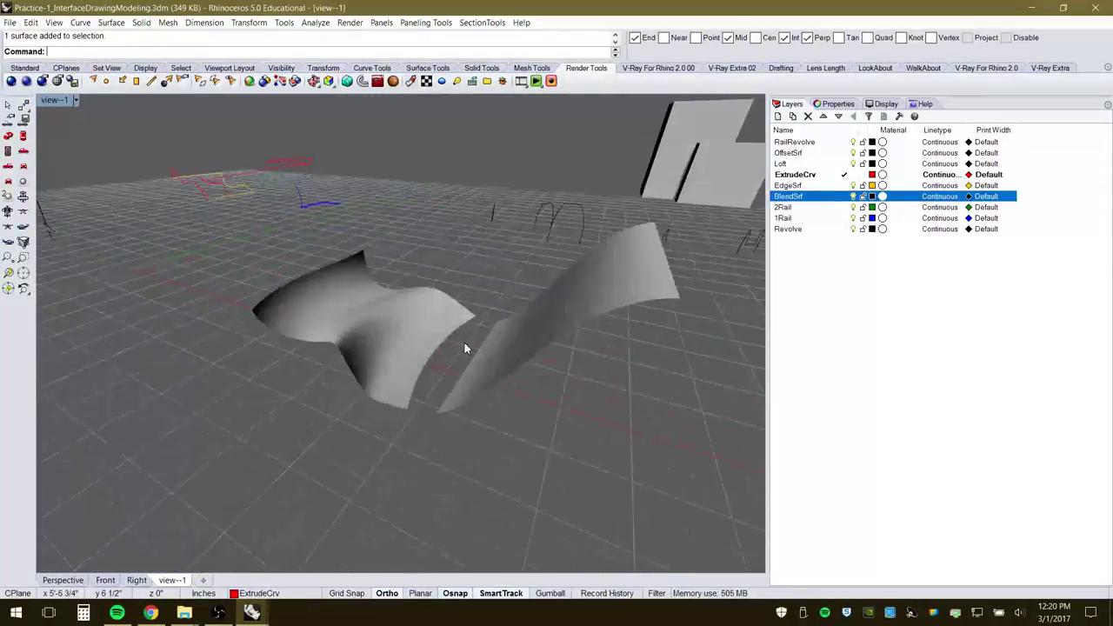
{"action": "scroll", "coordinate": [356, 324], "scroll_direction": "down", "scroll_amount": 5}
{"action": "right_click_drag", "start_coordinate": [449, 293], "coordinate": [509, 351]}
{"action": "scroll", "coordinate": [480, 313], "scroll_direction": "down", "scroll_amount": 4}
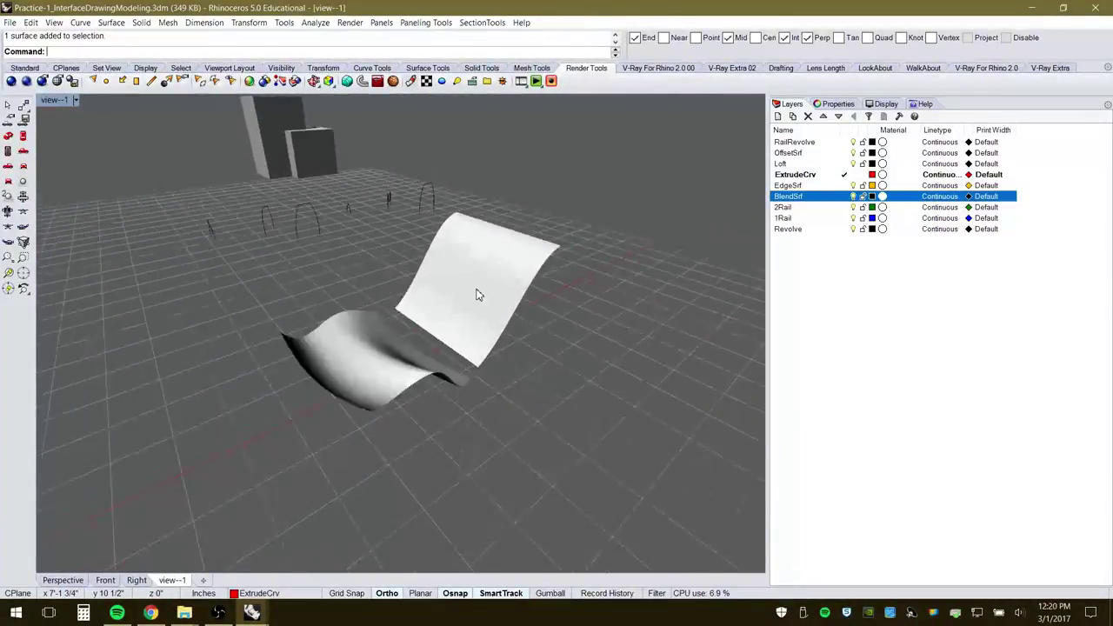
{"action": "scroll", "coordinate": [484, 335], "scroll_direction": "up", "scroll_amount": 4}
{"action": "scroll", "coordinate": [484, 335], "scroll_direction": "up", "scroll_amount": 2}
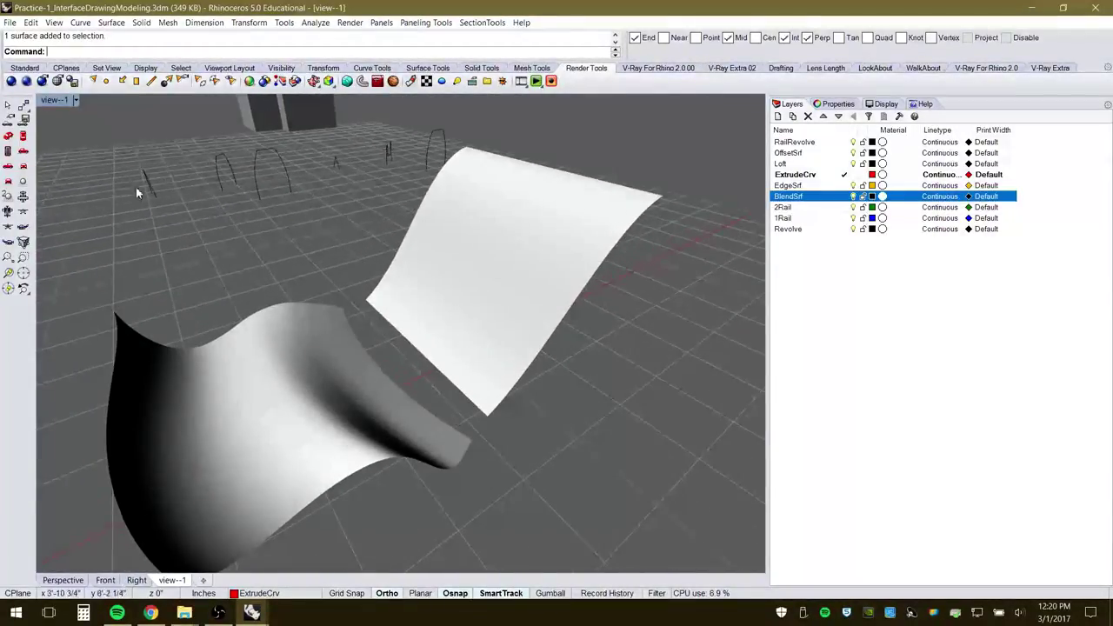
{"action": "left_click", "coordinate": [75, 100]}
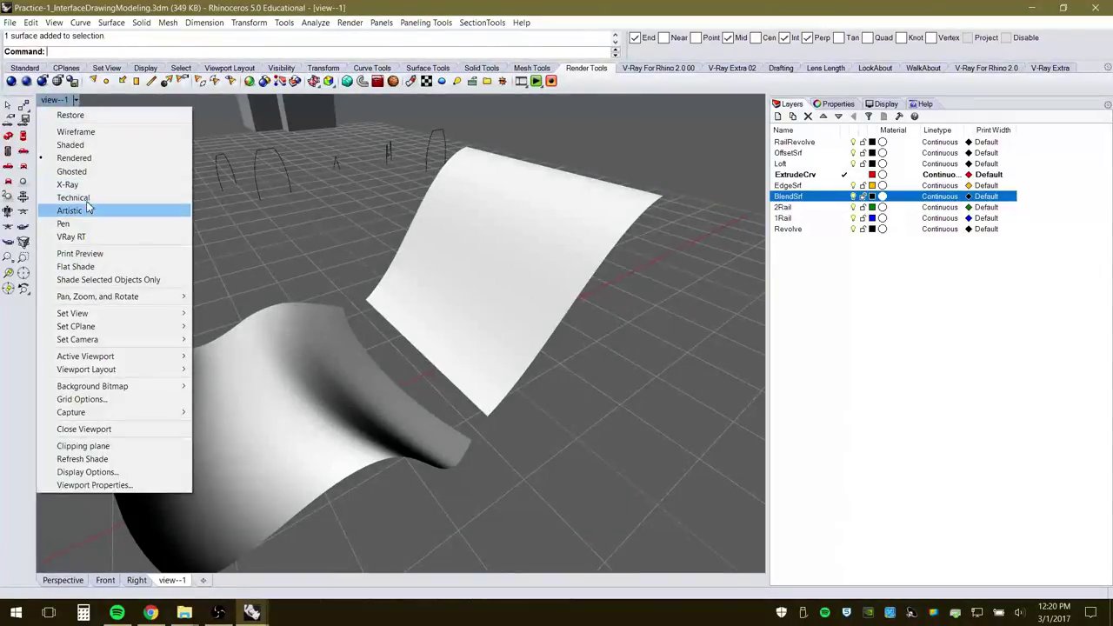
Switch view--1 to Ghosted display mode.
{"action": "left_click", "coordinate": [73, 173]}
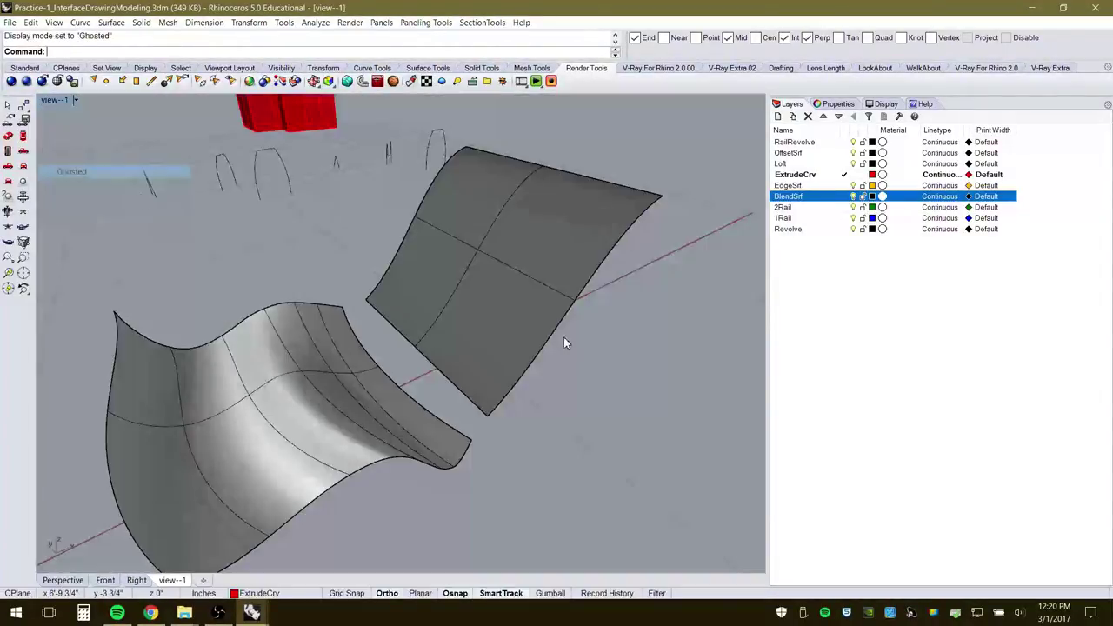
{"action": "scroll", "coordinate": [565, 346], "scroll_direction": "down", "scroll_amount": 5}
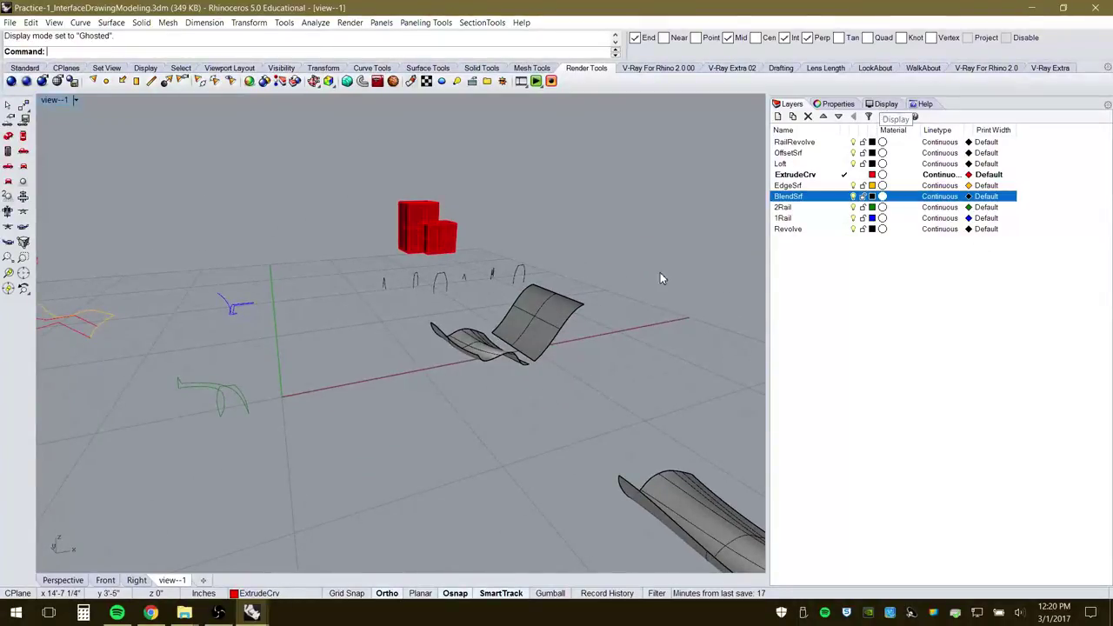
{"action": "scroll", "coordinate": [573, 341], "scroll_direction": "up", "scroll_amount": 2}
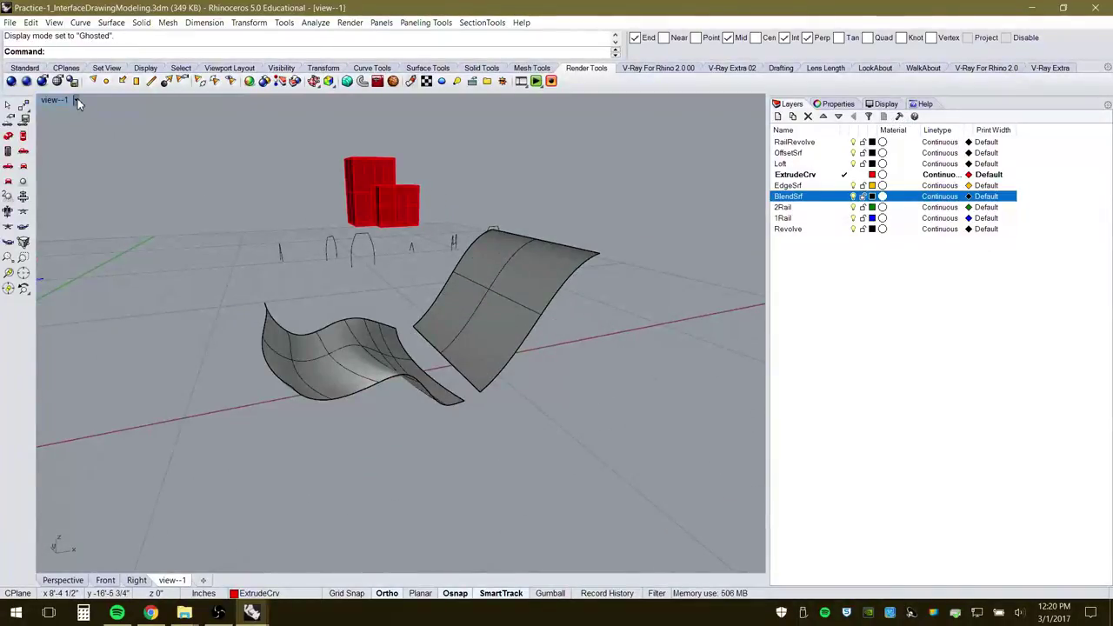
Change view--1 to the sketch-like Artistic display mode.
{"action": "left_click", "coordinate": [75, 100]}
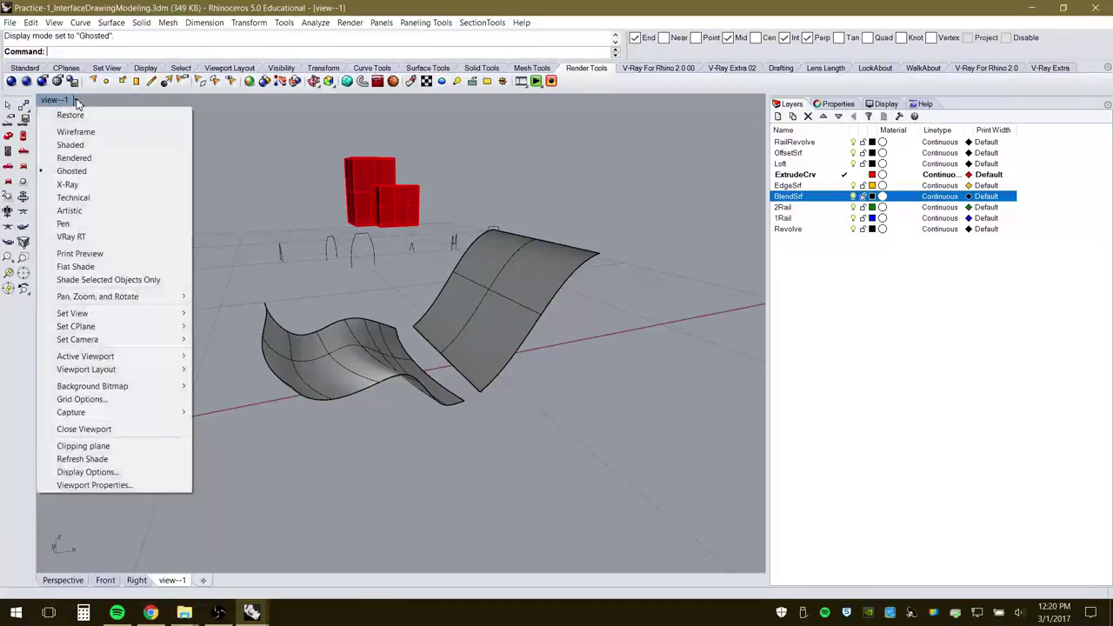
{"action": "left_click", "coordinate": [72, 216]}
{"action": "scroll", "coordinate": [578, 407], "scroll_direction": "up", "scroll_amount": 3}
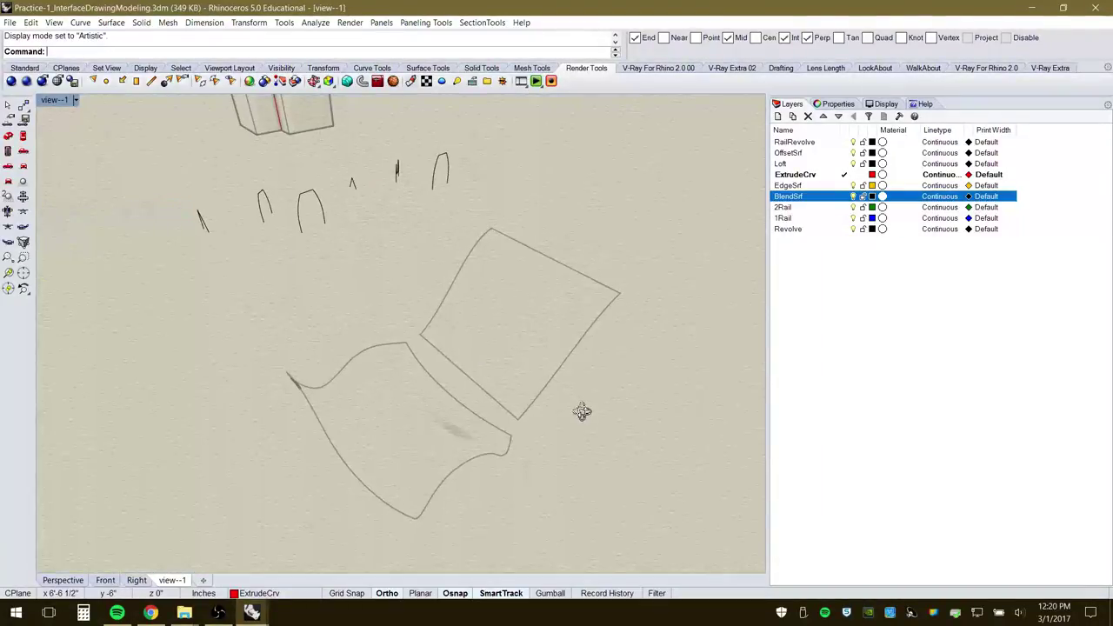
{"action": "scroll", "coordinate": [527, 436], "scroll_direction": "up", "scroll_amount": 3}
{"action": "scroll", "coordinate": [512, 437], "scroll_direction": "down", "scroll_amount": 2}
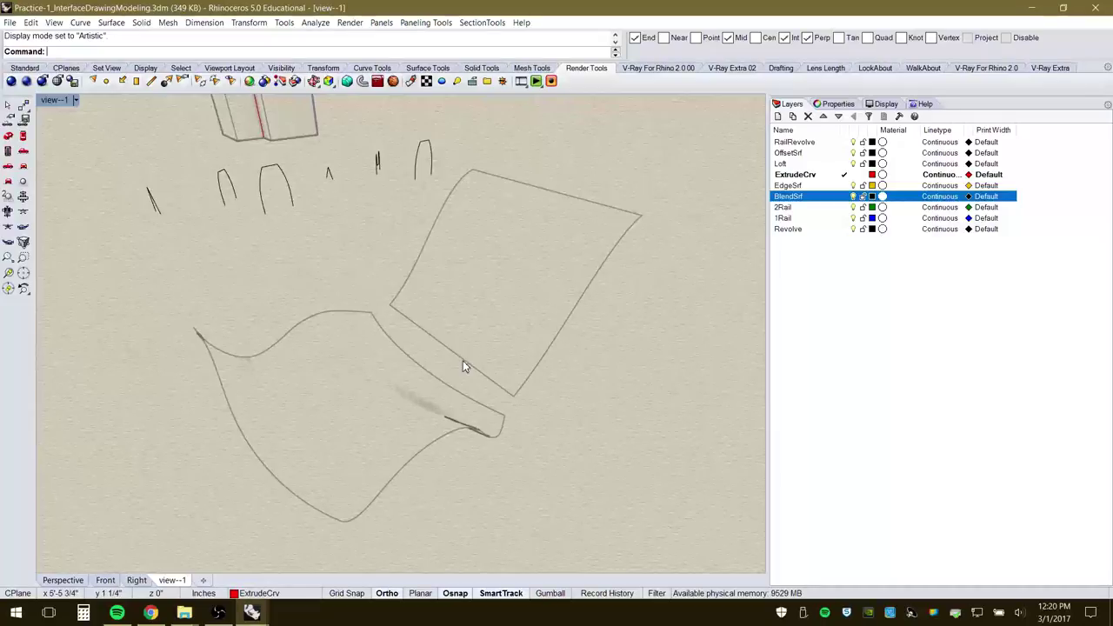
{"action": "left_click", "coordinate": [882, 105]}
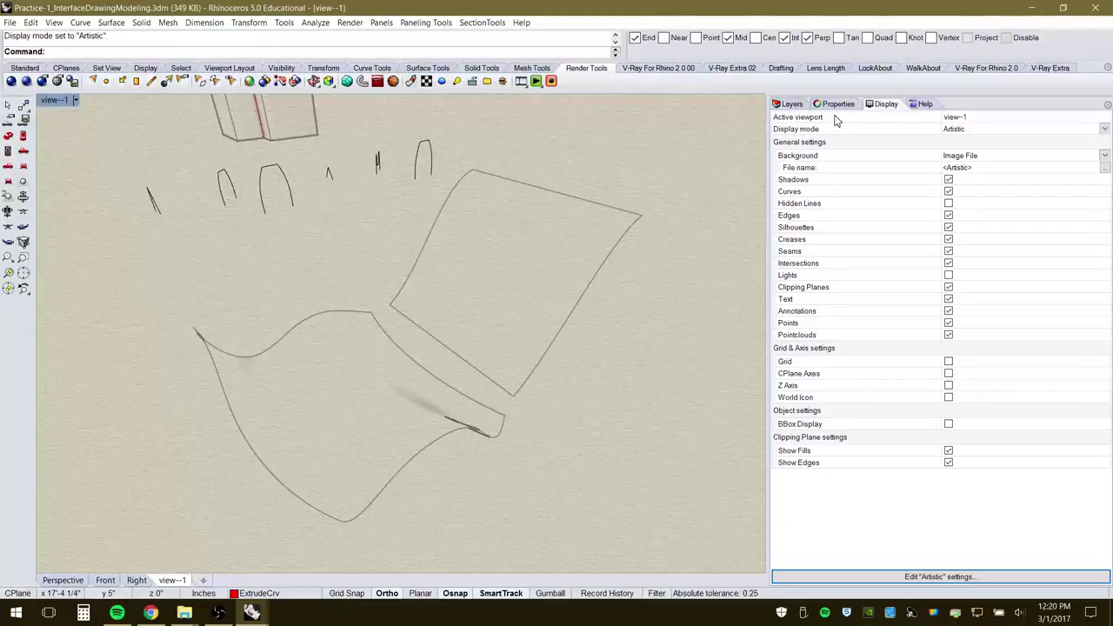
Set the display mode to Technical, then back to Artistic, and orbit the boat.
{"action": "left_click", "coordinate": [984, 132]}
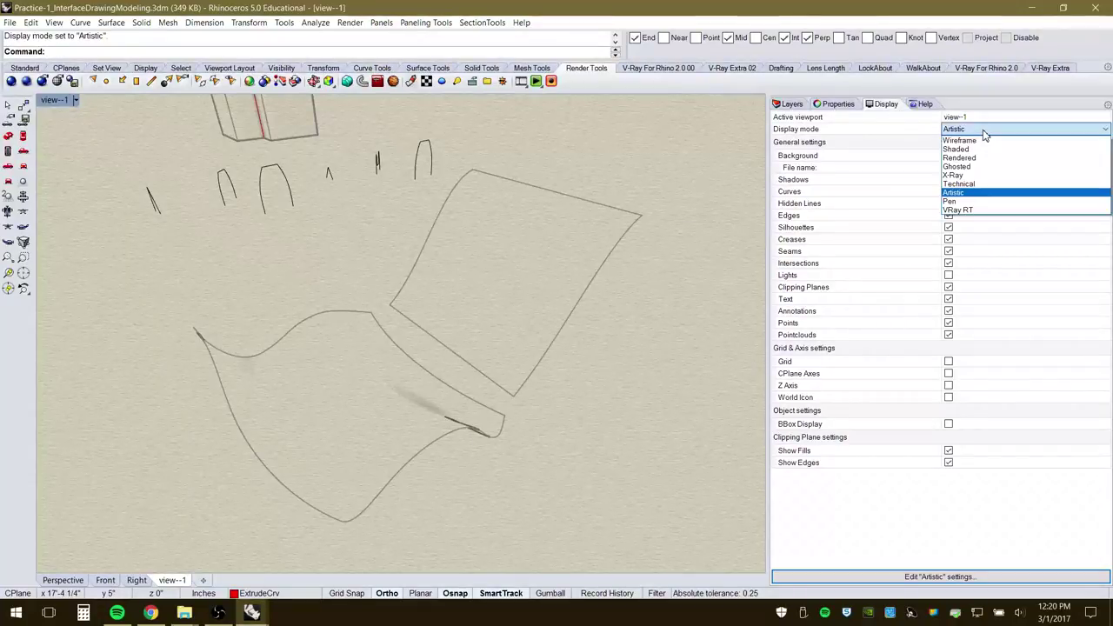
{"action": "left_click", "coordinate": [979, 186]}
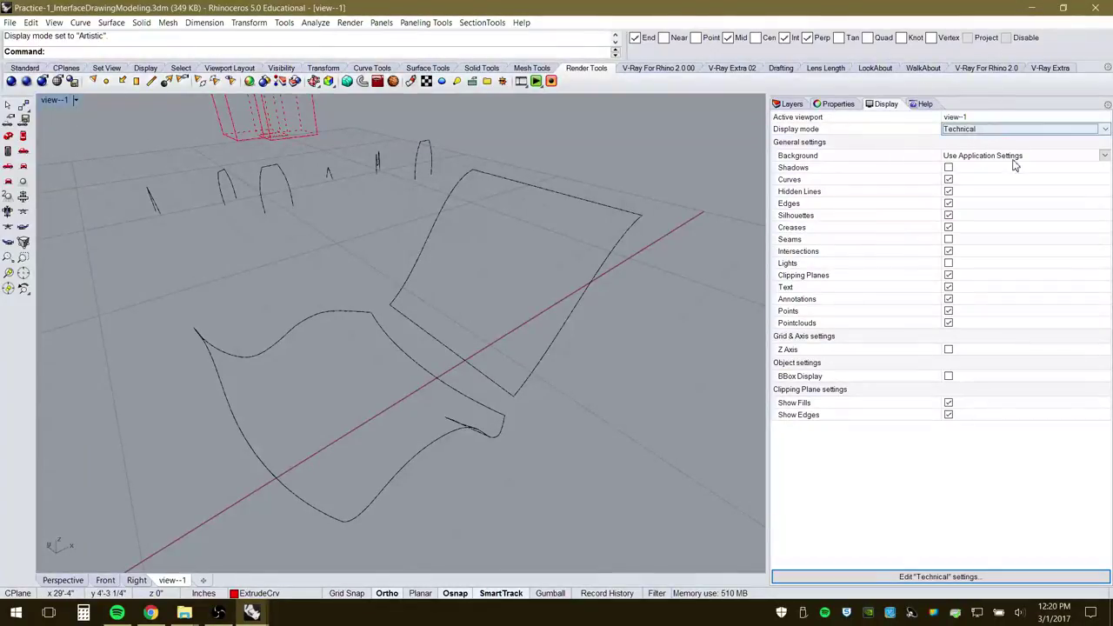
{"action": "left_click", "coordinate": [1023, 132]}
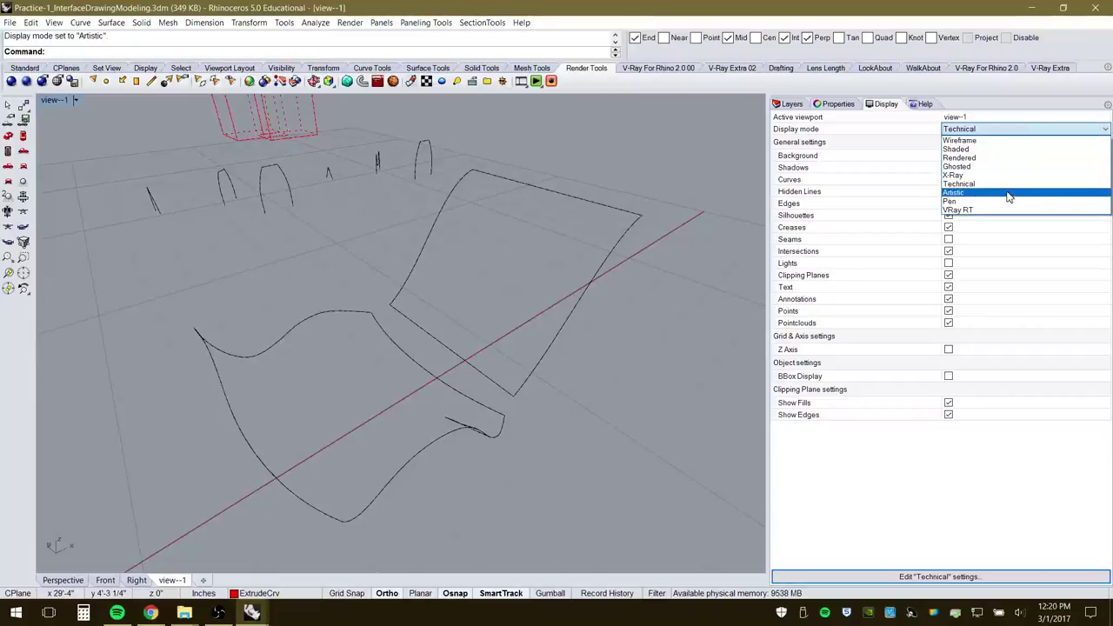
{"action": "left_click", "coordinate": [961, 193]}
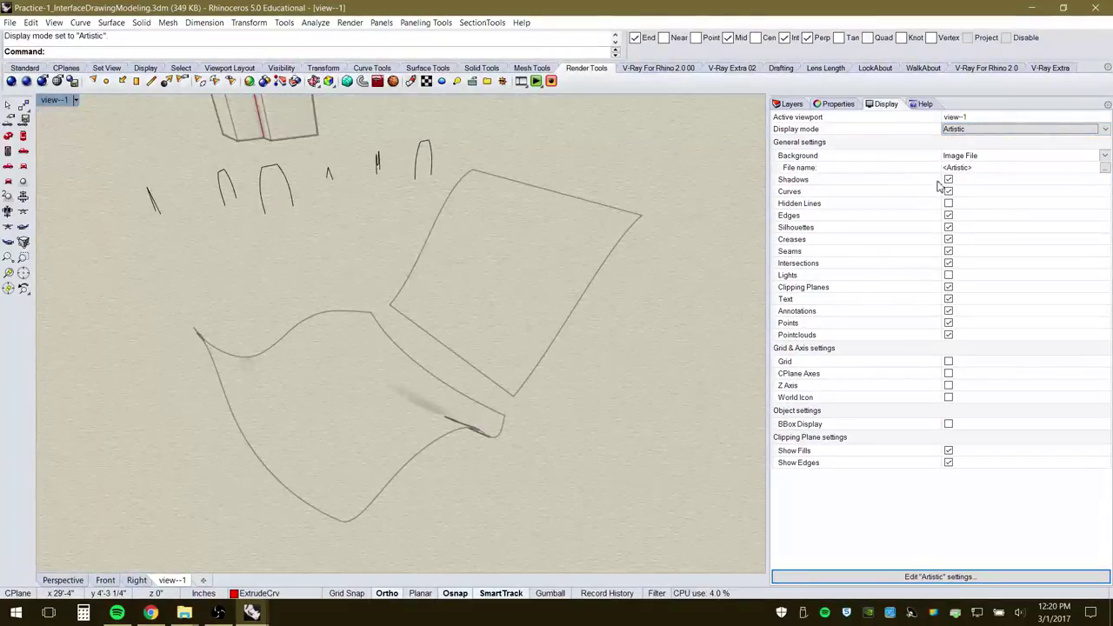
{"action": "right_click_drag", "start_coordinate": [556, 347], "coordinate": [646, 290]}
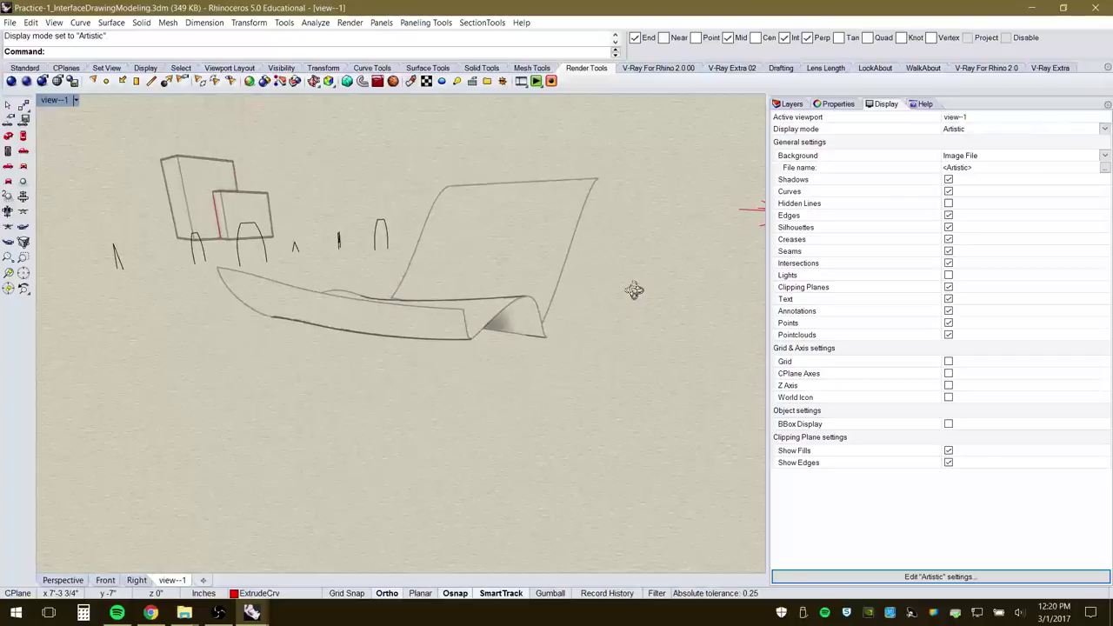
Turn Hidden Lines on and back off, then orbit to view the hull differently.
{"action": "left_click", "coordinate": [947, 204]}
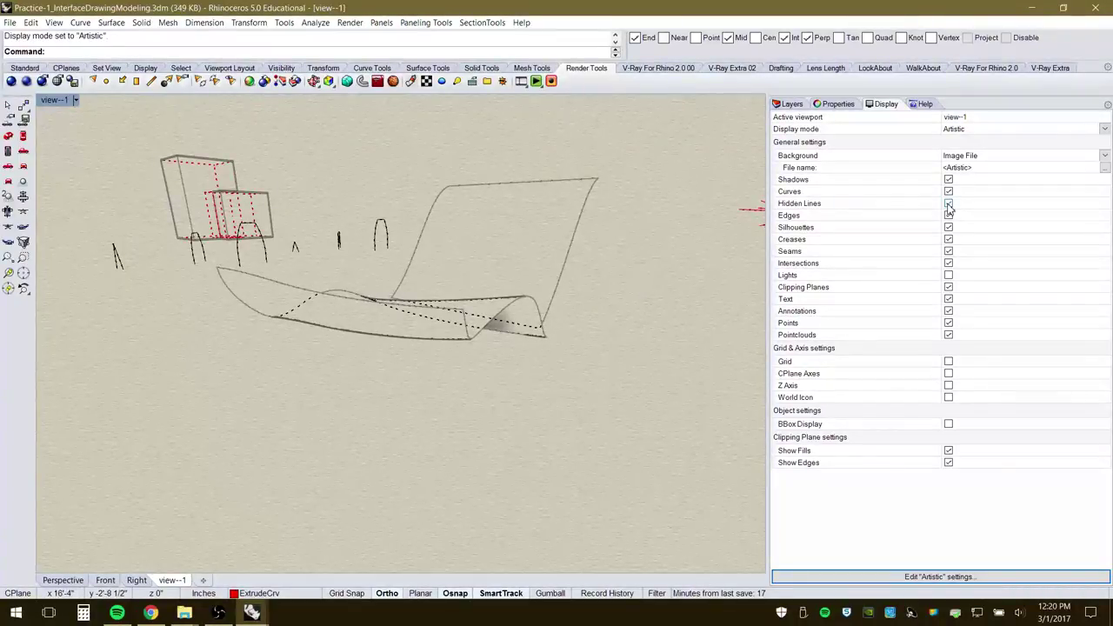
{"action": "left_click", "coordinate": [948, 204]}
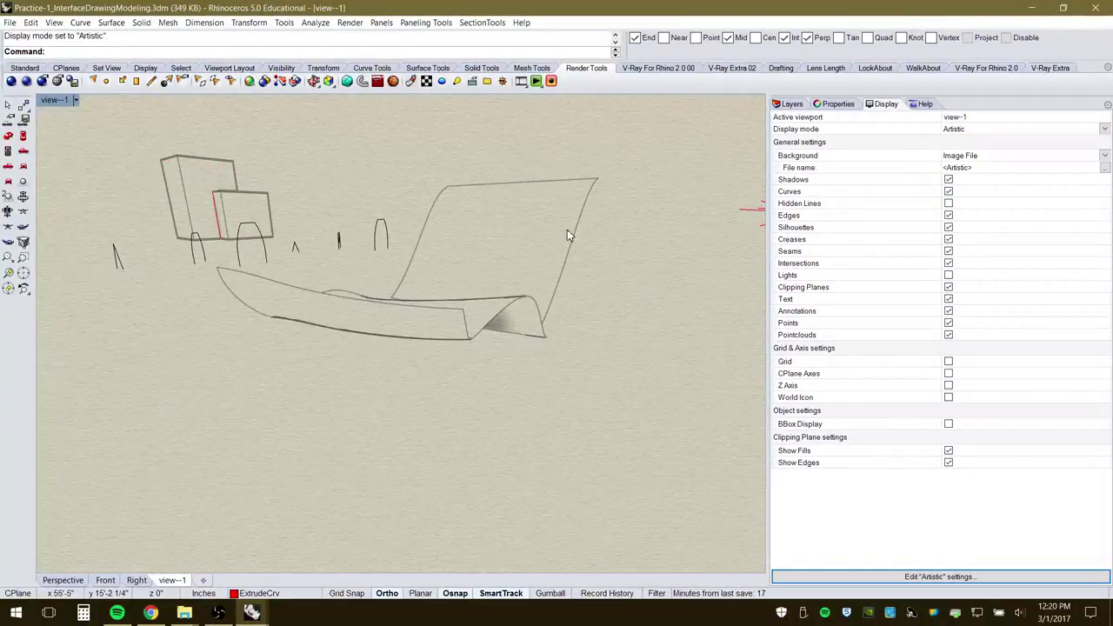
{"action": "right_click_drag", "start_coordinate": [469, 201], "coordinate": [551, 296]}
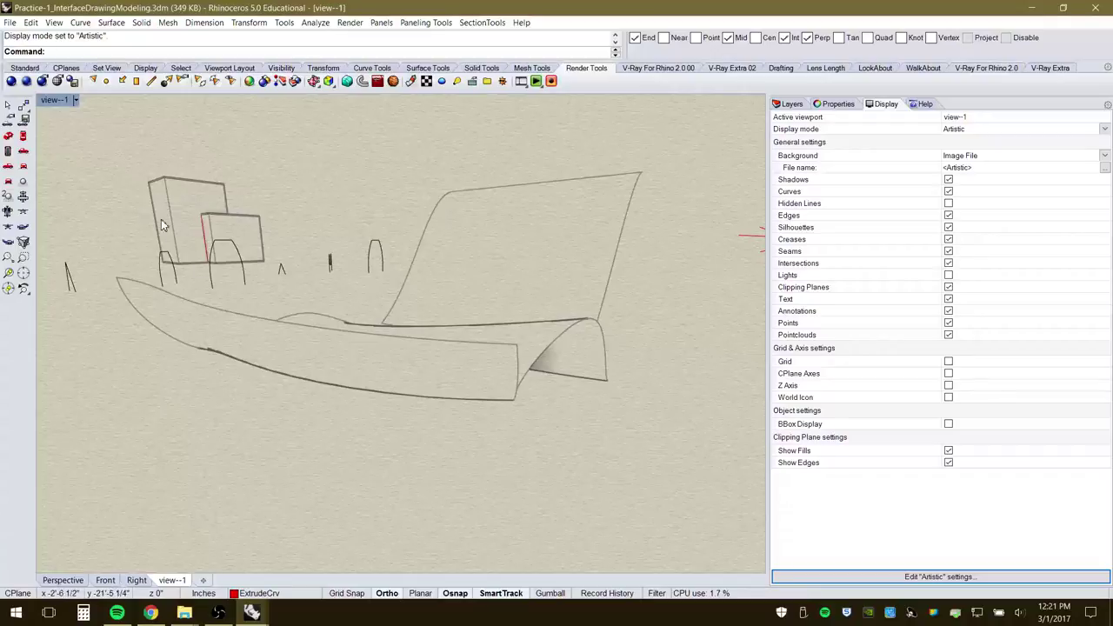
{"action": "mouse_move", "coordinate": [572, 243]}
{"action": "right_mouse_down"}
{"action": "mouse_move", "coordinate": [582, 232]}
{"action": "mouse_move", "coordinate": [567, 233]}
{"action": "right_mouse_up"}
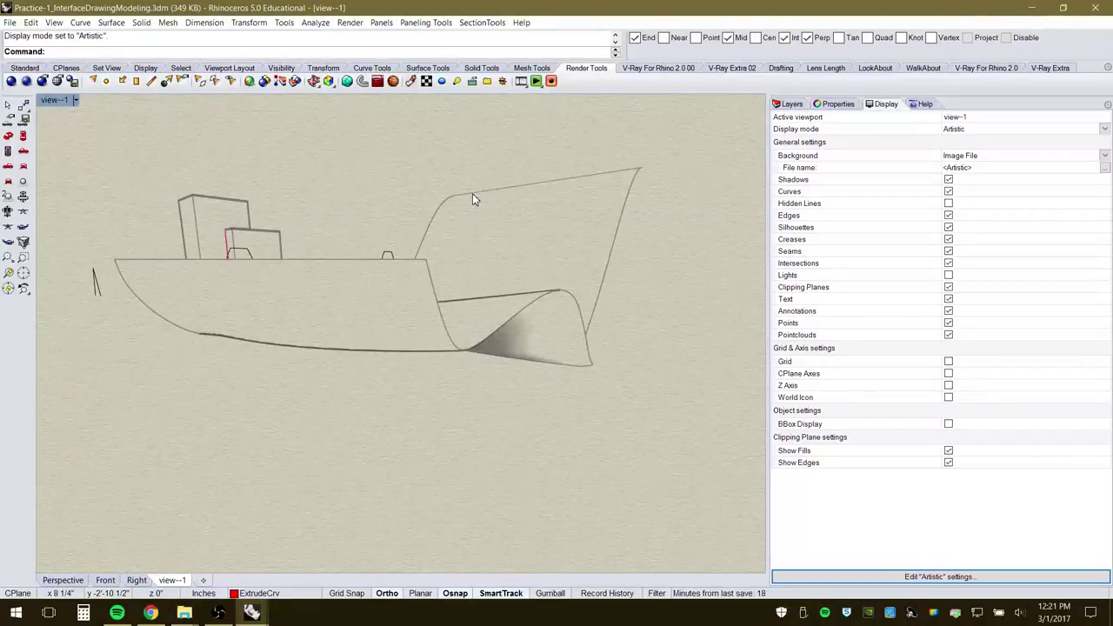
{"action": "scroll", "coordinate": [468, 199], "scroll_direction": "up", "scroll_amount": 3}
{"action": "scroll", "coordinate": [467, 196], "scroll_direction": "down", "scroll_amount": 3}
{"action": "right_click_drag", "start_coordinate": [473, 231], "coordinate": [480, 233]}
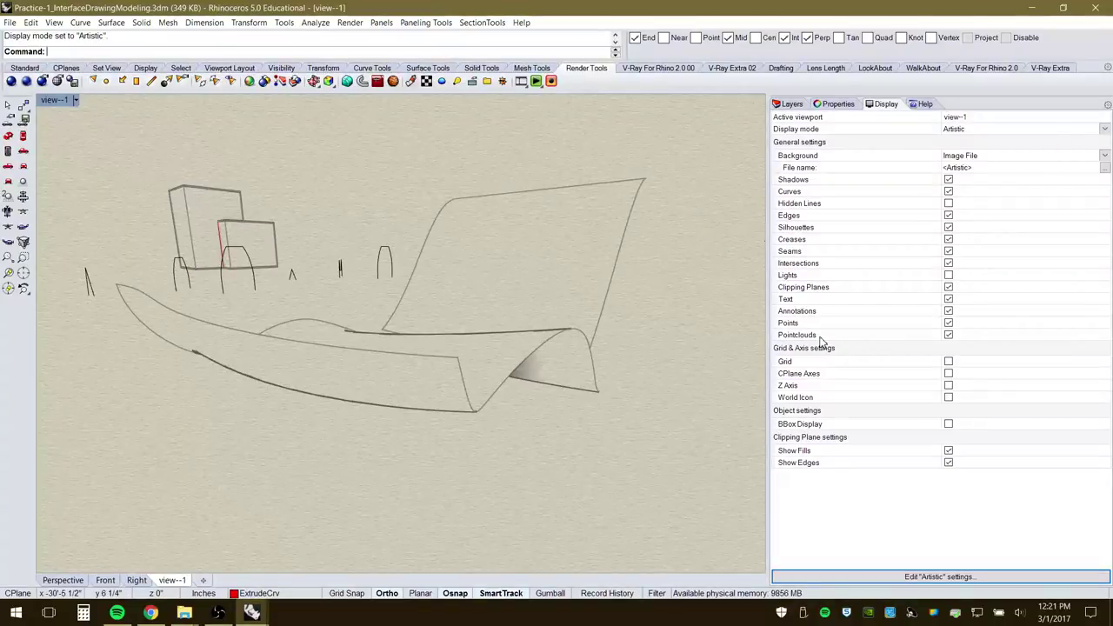
Show the Layers list, then the Help welcome page, and switch to the Standard toolbar.
{"action": "left_click", "coordinate": [792, 104]}
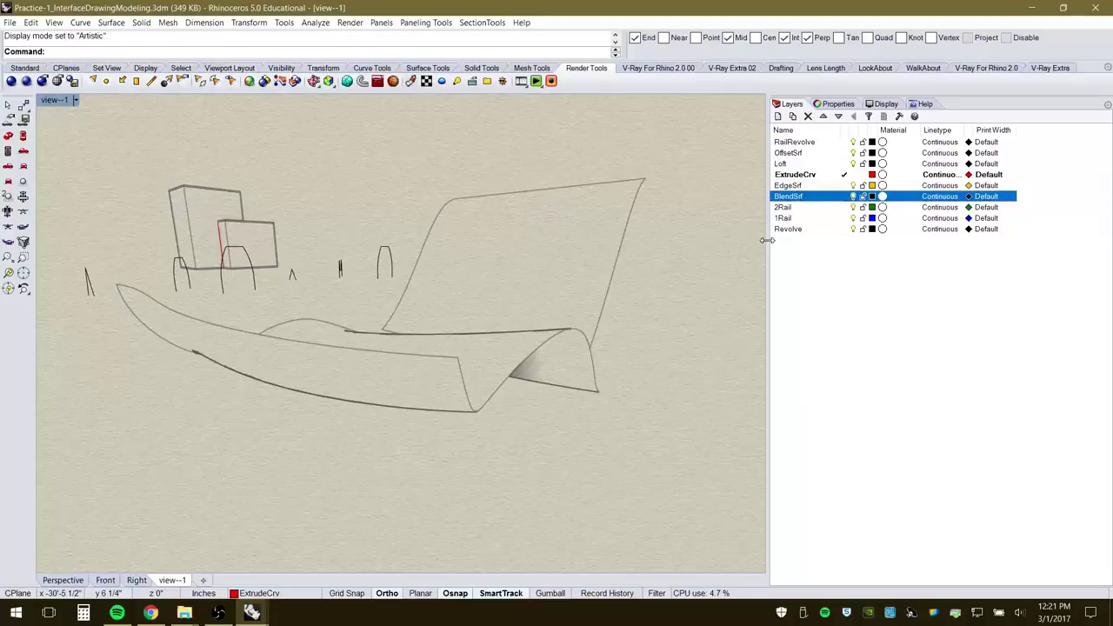
{"action": "left_click", "coordinate": [923, 104]}
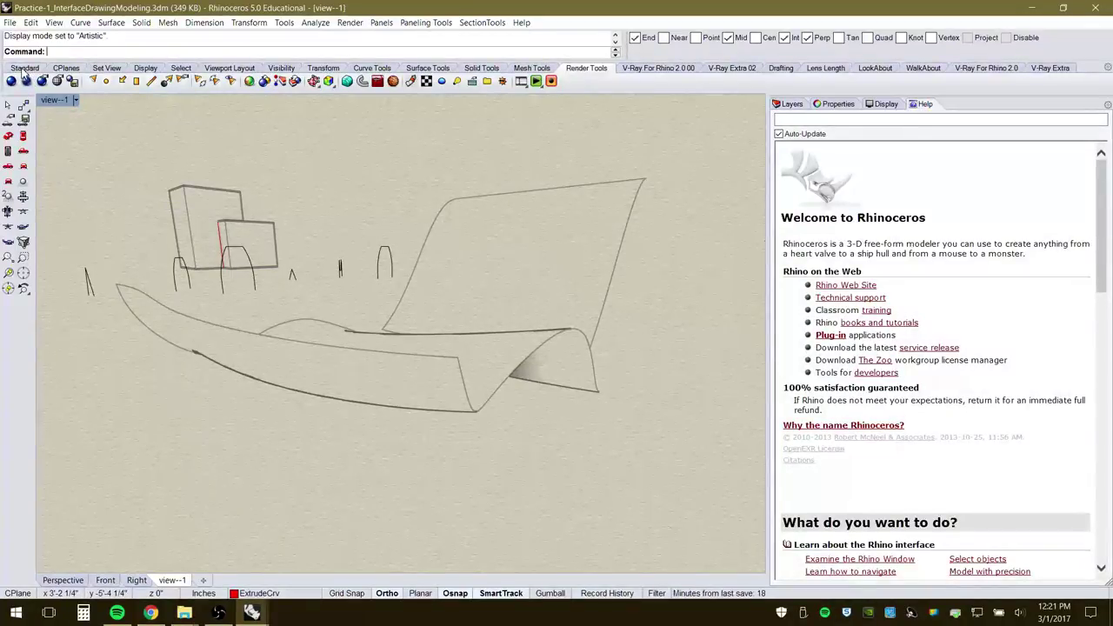
{"action": "left_click", "coordinate": [24, 68]}
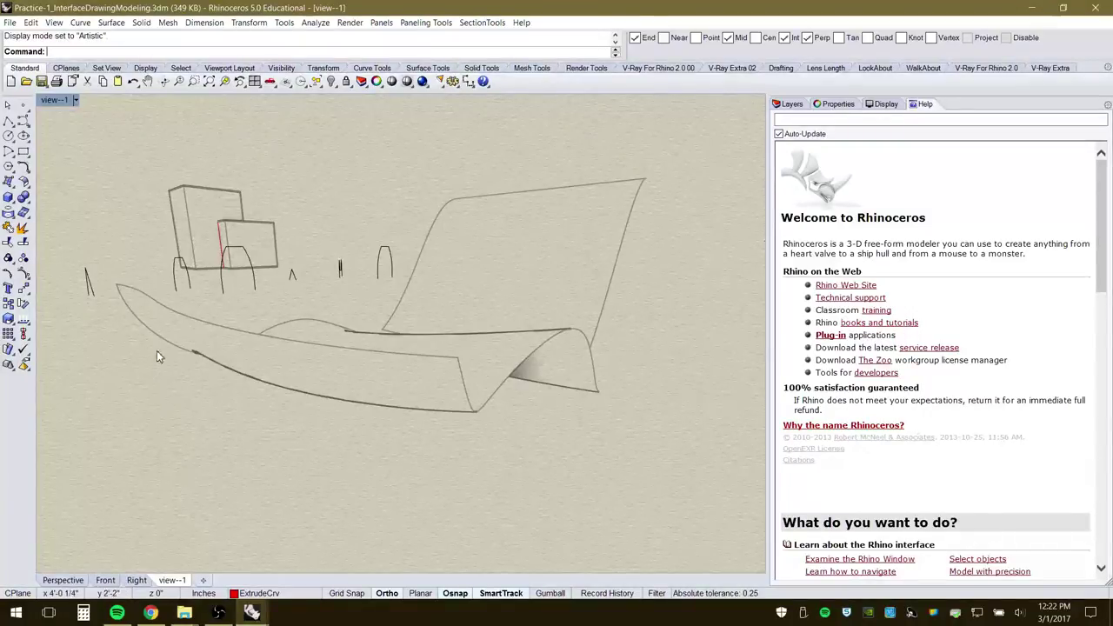
Start Polyline, then Box, cancelling and restarting Box several times with Esc.
{"action": "left_click", "coordinate": [7, 123]}
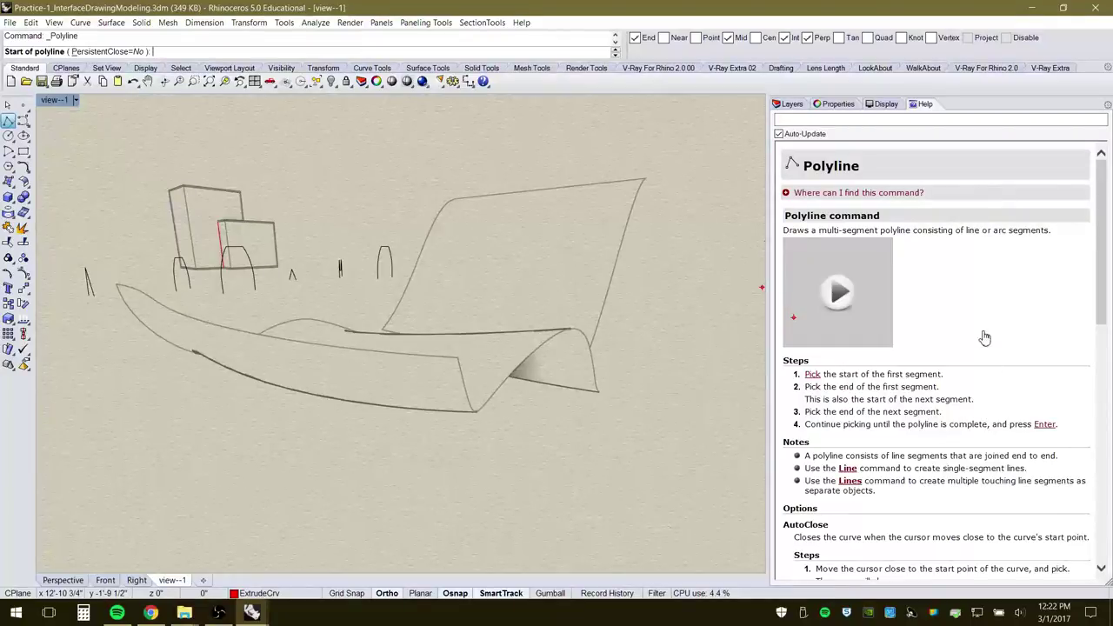
{"action": "scroll", "coordinate": [971, 323], "scroll_direction": "down", "scroll_amount": 3}
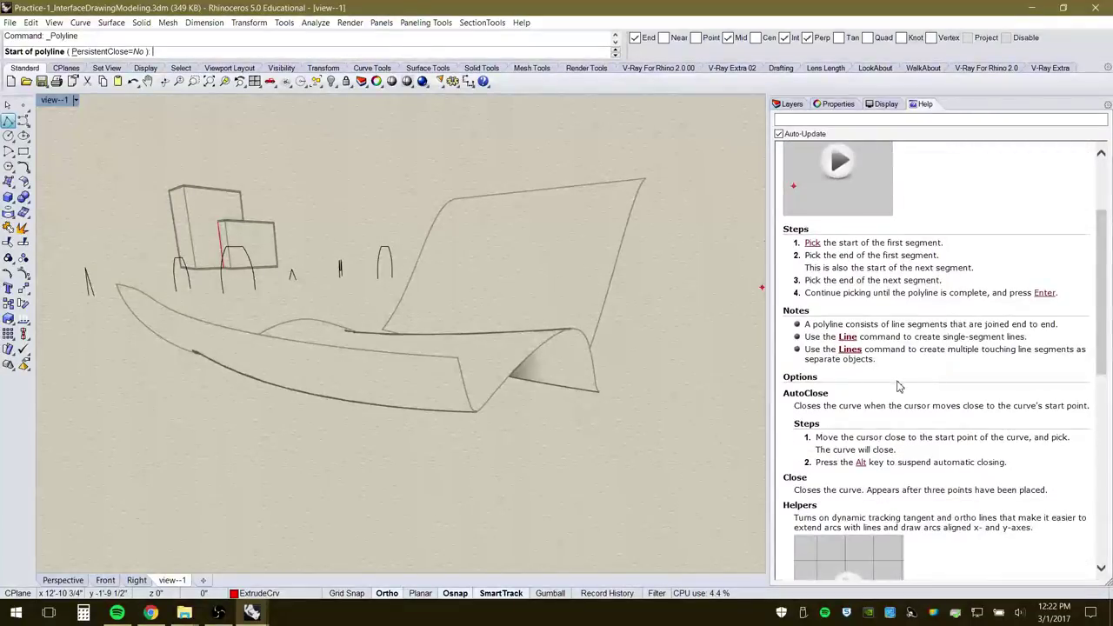
{"action": "scroll", "coordinate": [901, 424], "scroll_direction": "down", "scroll_amount": 10}
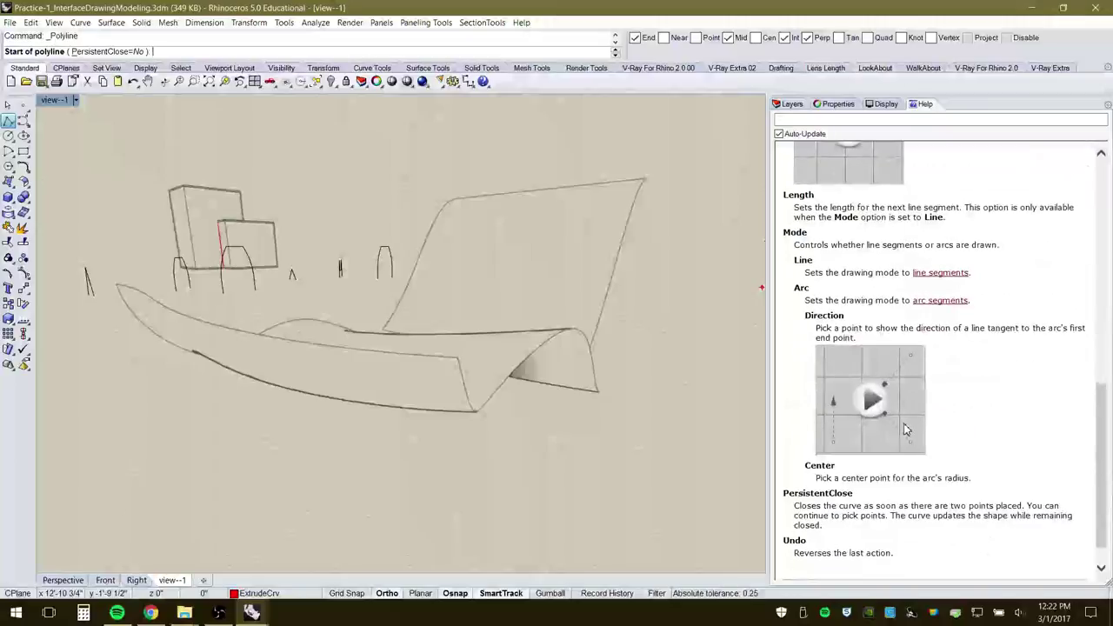
{"action": "scroll", "coordinate": [957, 443], "scroll_direction": "up", "scroll_amount": 12}
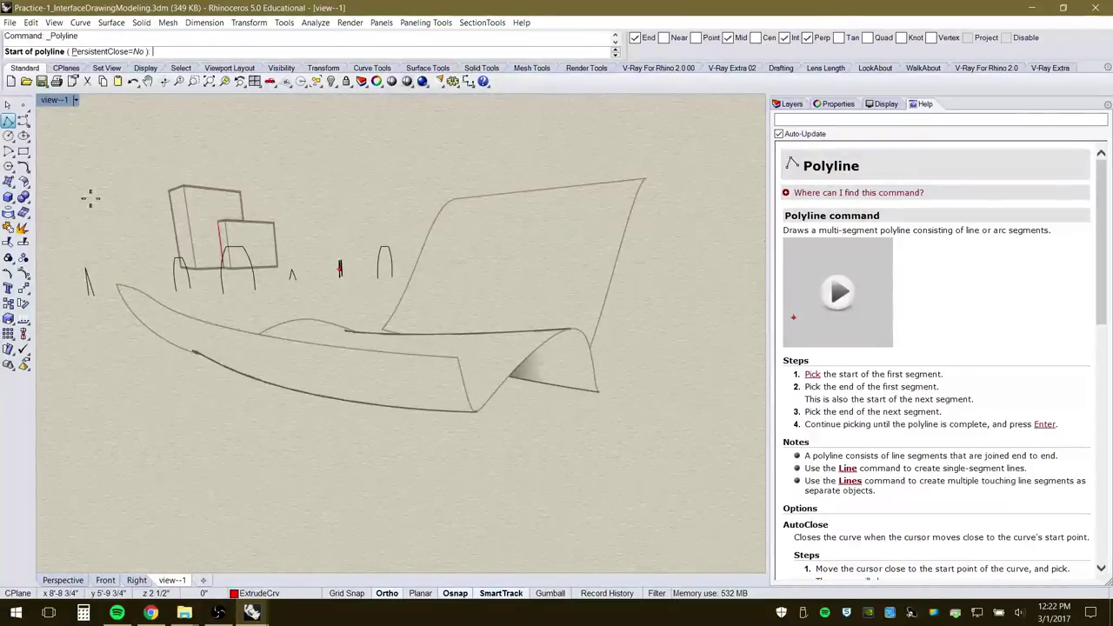
{"action": "left_click", "coordinate": [8, 196]}
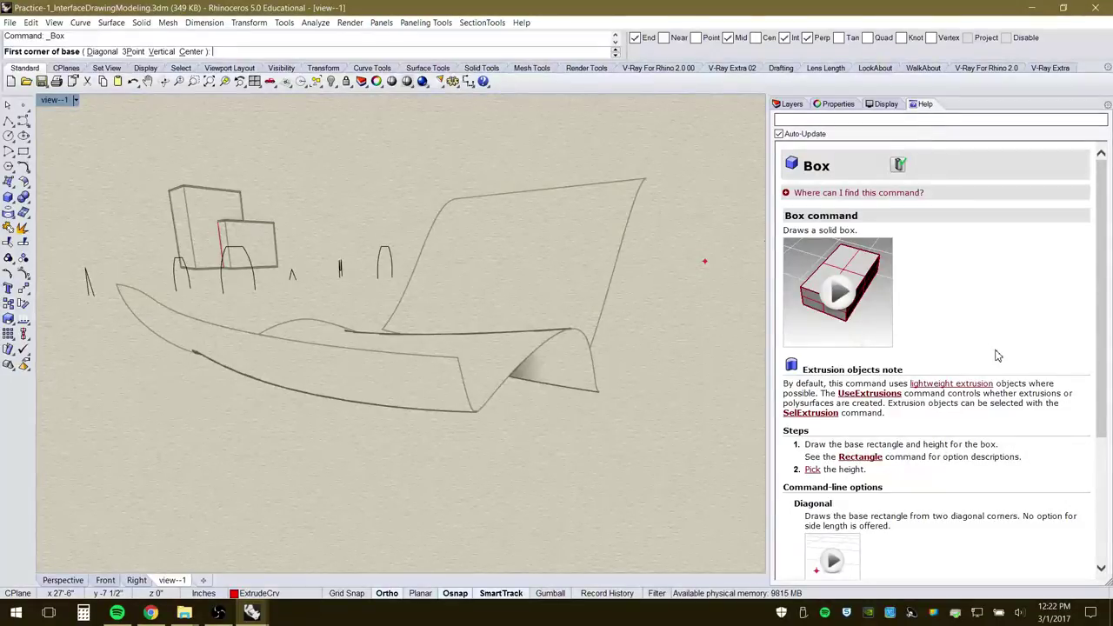
{"action": "key", "text": "Escape"}
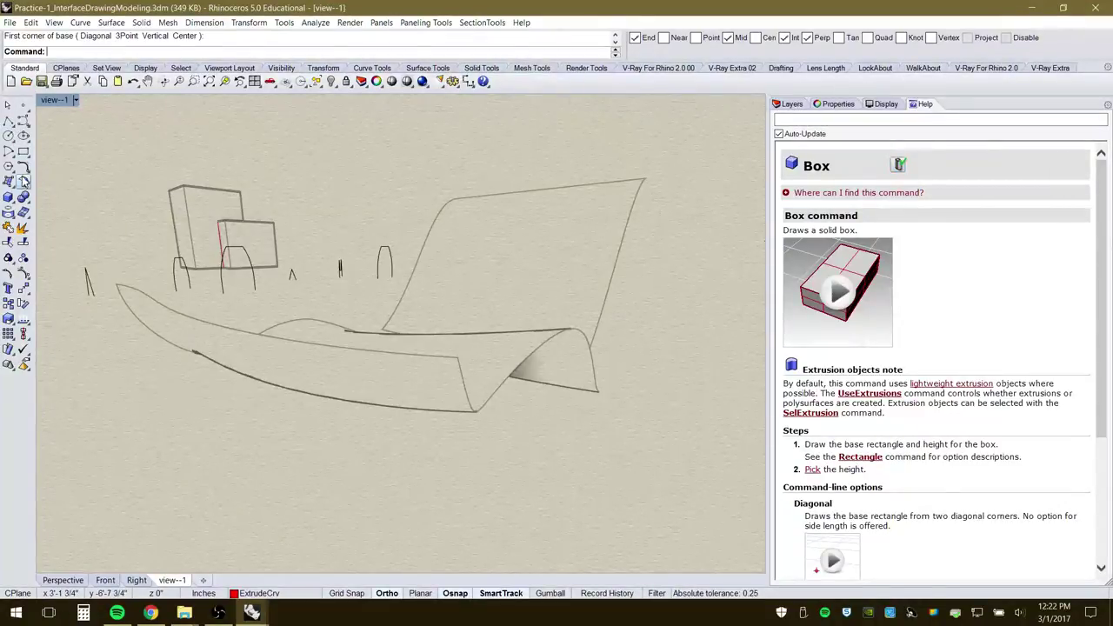
{"action": "left_click", "coordinate": [8, 198]}
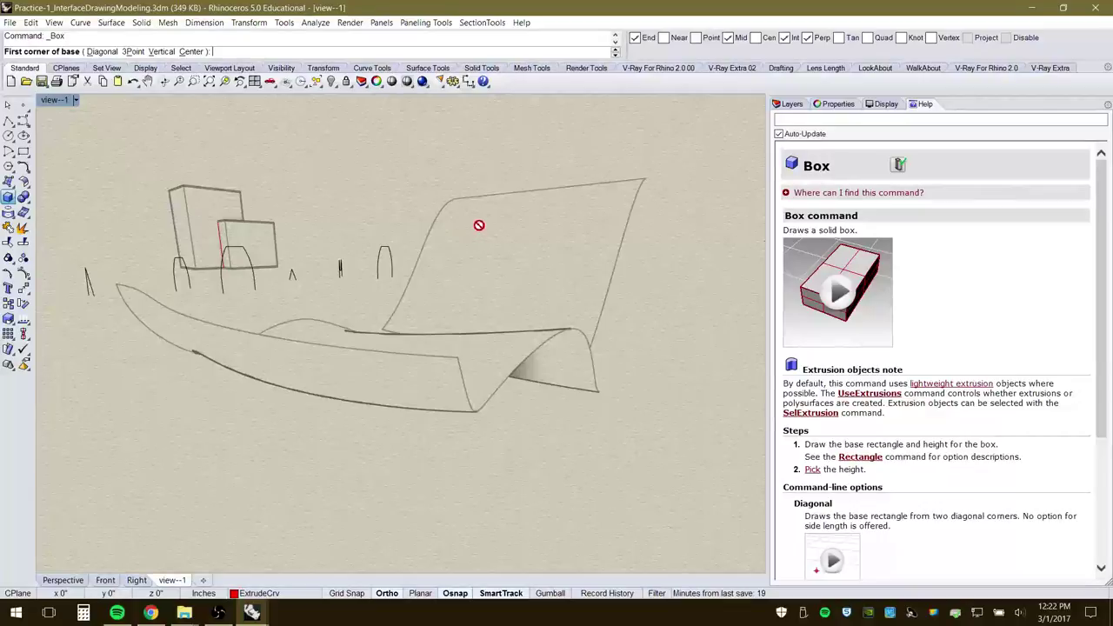
{"action": "key", "text": "Escape"}
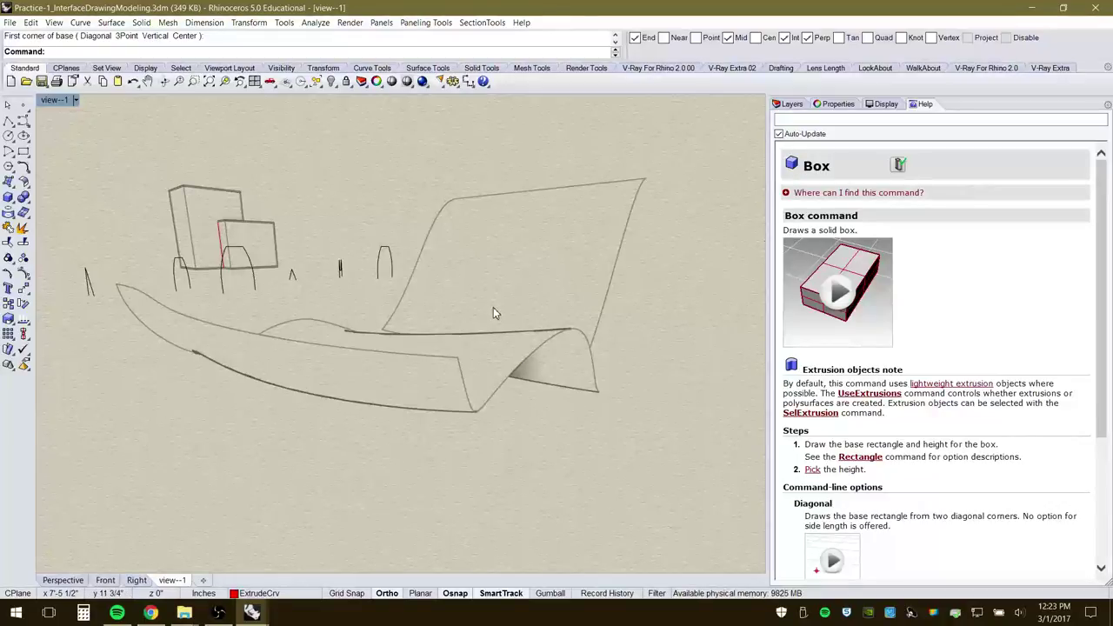
{"action": "key", "text": "Return"}
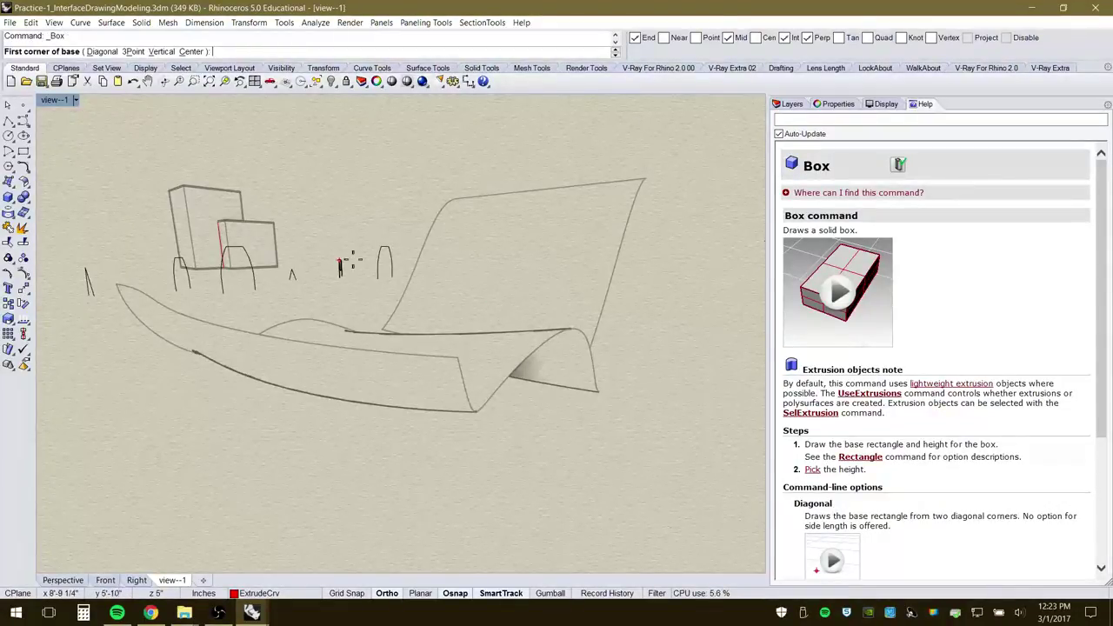
{"action": "key", "text": "Escape"}
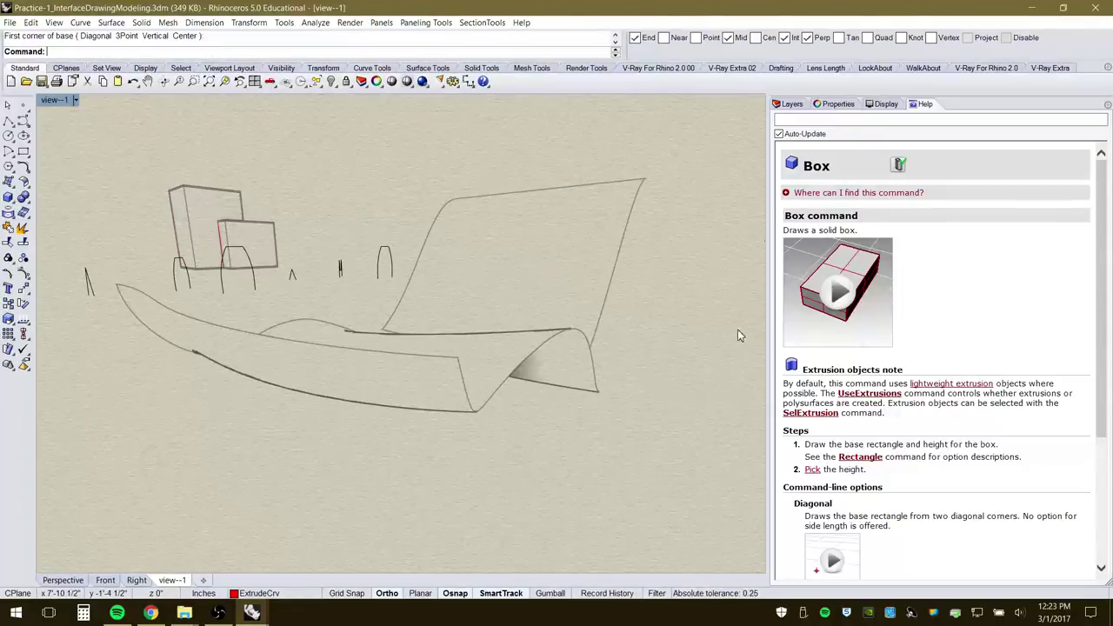
Narrow the Layers panel and Name column, then orbit to see the boat from the side.
{"action": "left_click", "coordinate": [790, 103]}
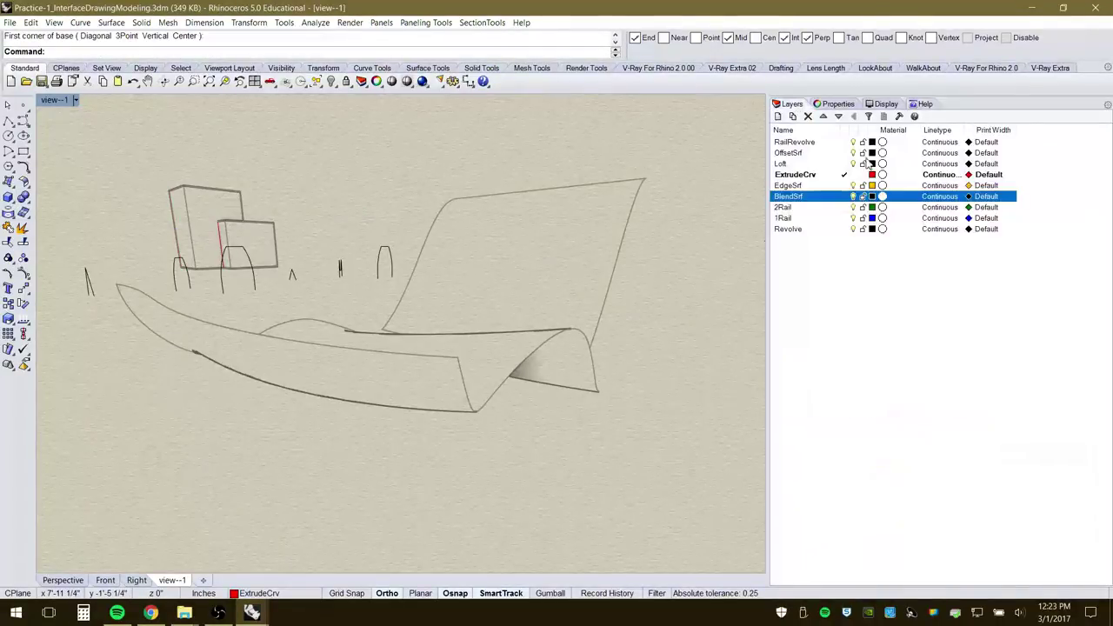
{"action": "left_click_drag", "start_coordinate": [769, 264], "coordinate": [993, 309]}
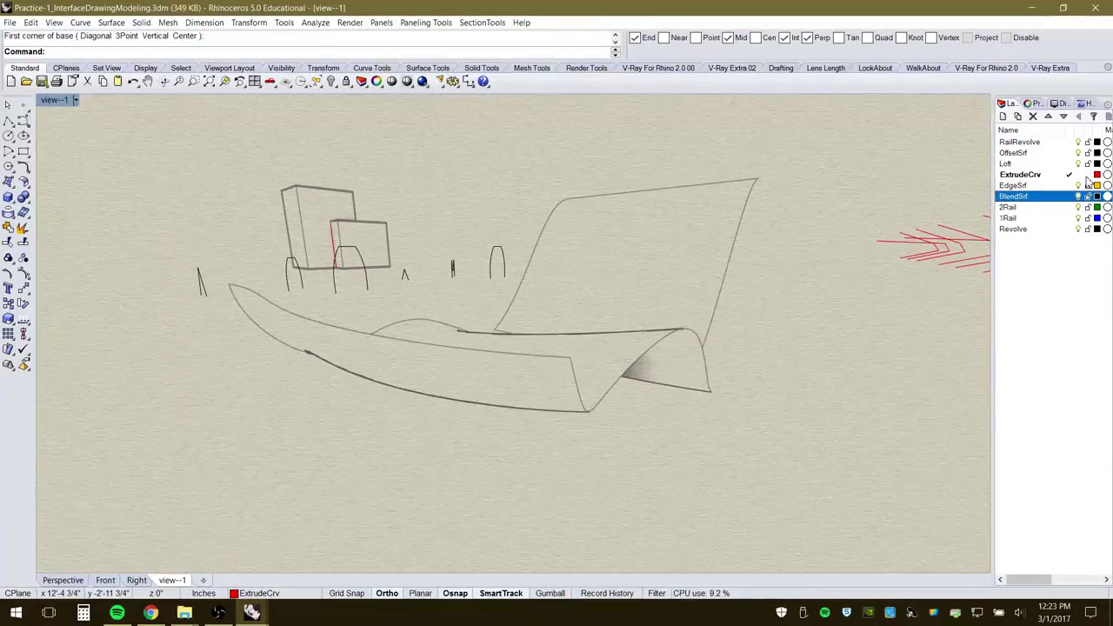
{"action": "left_click_drag", "start_coordinate": [1068, 129], "coordinate": [1045, 133]}
{"action": "mouse_move", "coordinate": [992, 283]}
{"action": "left_mouse_down"}
{"action": "mouse_move", "coordinate": [1020, 280]}
{"action": "mouse_move", "coordinate": [1011, 286]}
{"action": "left_mouse_up"}
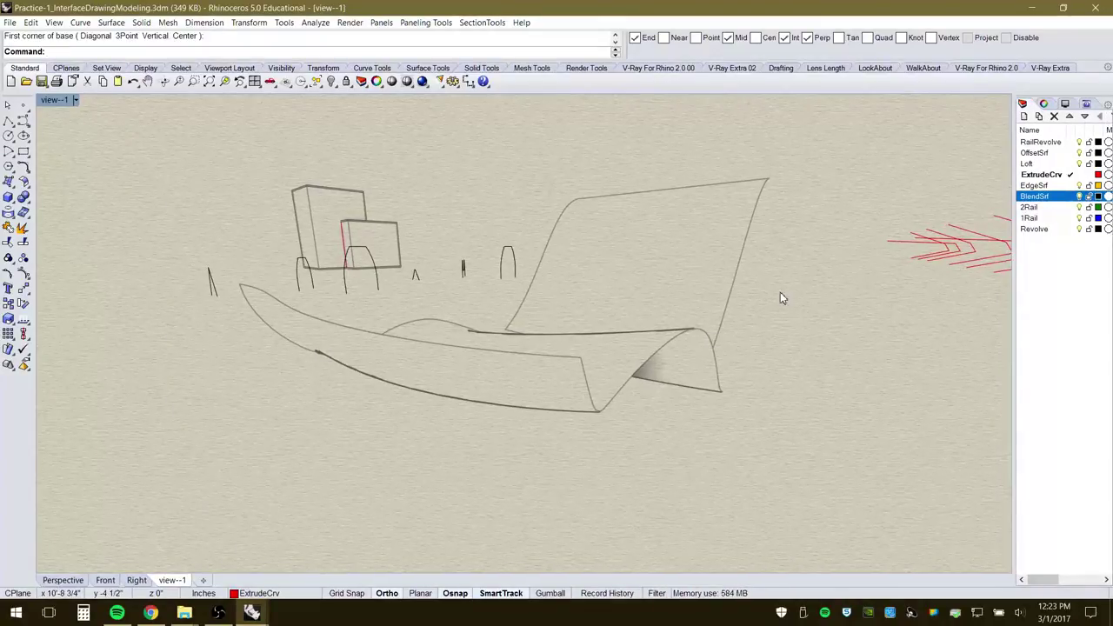
{"action": "right_click_drag", "start_coordinate": [610, 267], "coordinate": [564, 288]}
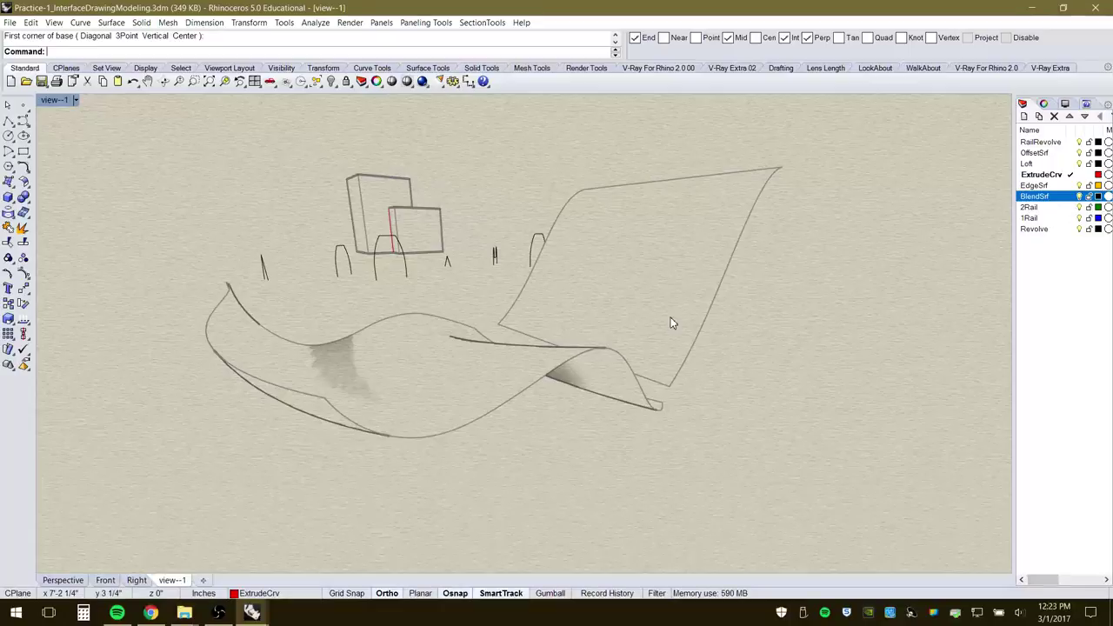
{"action": "right_click_drag", "start_coordinate": [655, 307], "coordinate": [529, 244]}
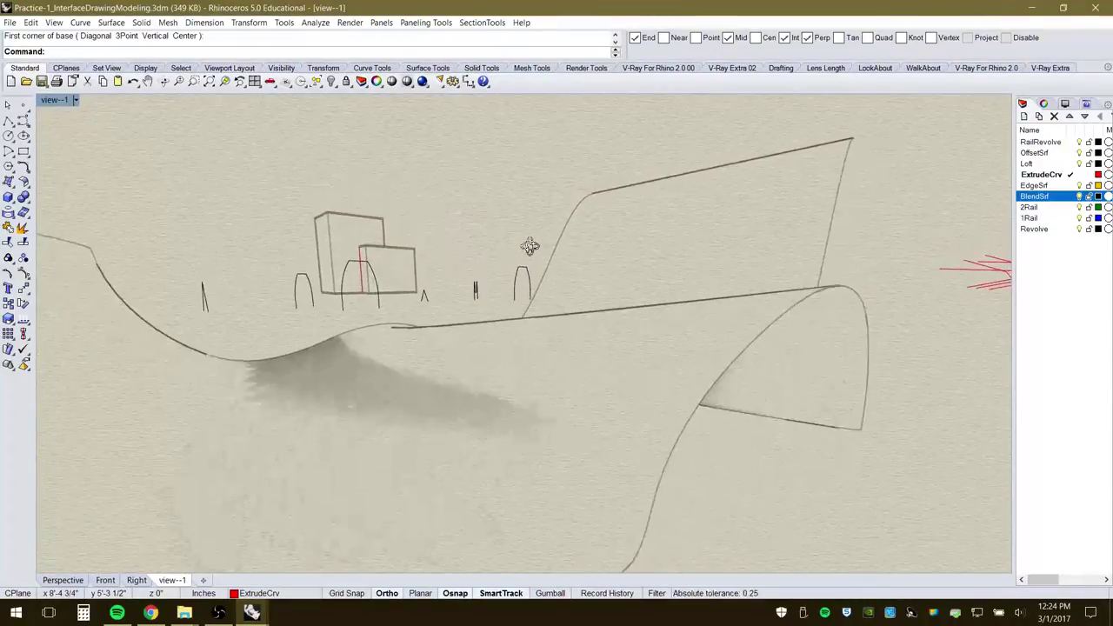
Restore the saved view view--1 and switch to the Display toolbar tab.
{"action": "left_click", "coordinate": [76, 100]}
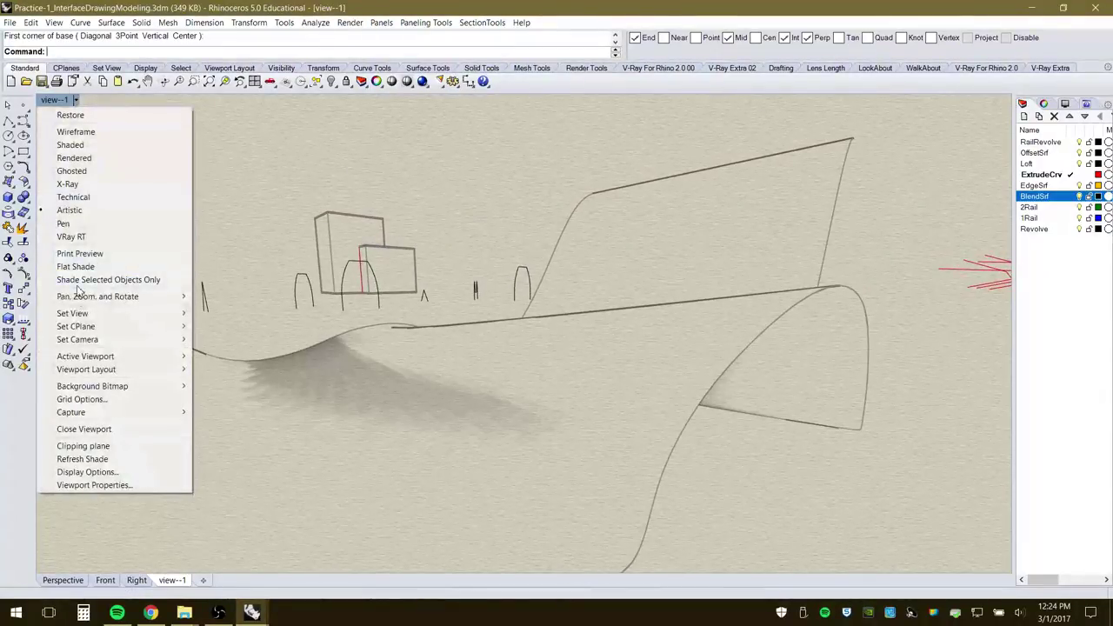
{"action": "mouse_move", "coordinate": [154, 314]}
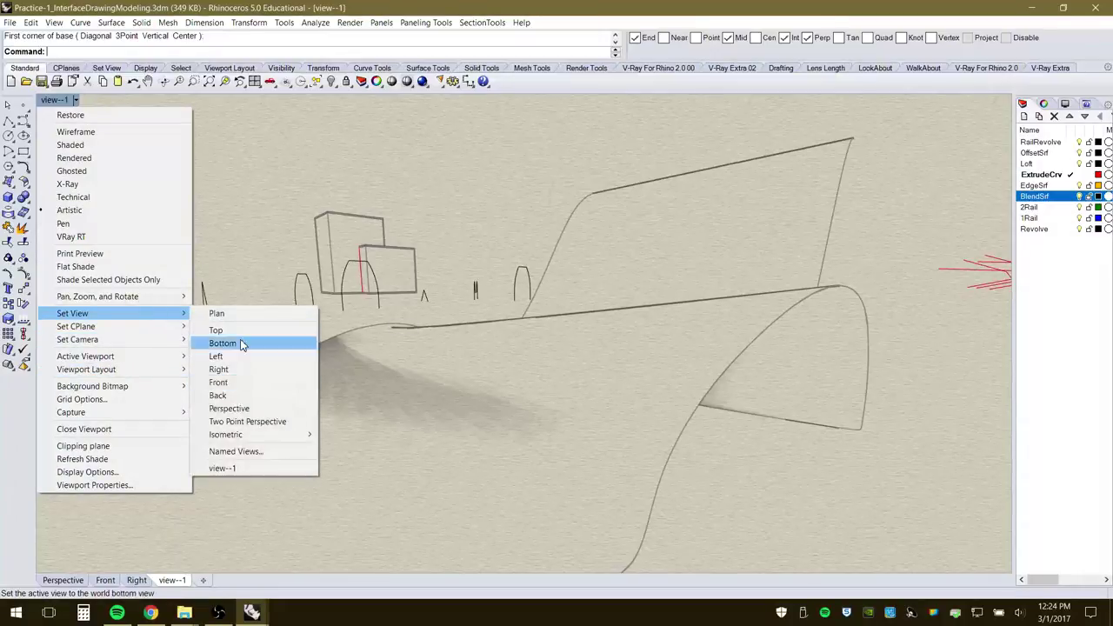
{"action": "left_click", "coordinate": [245, 471]}
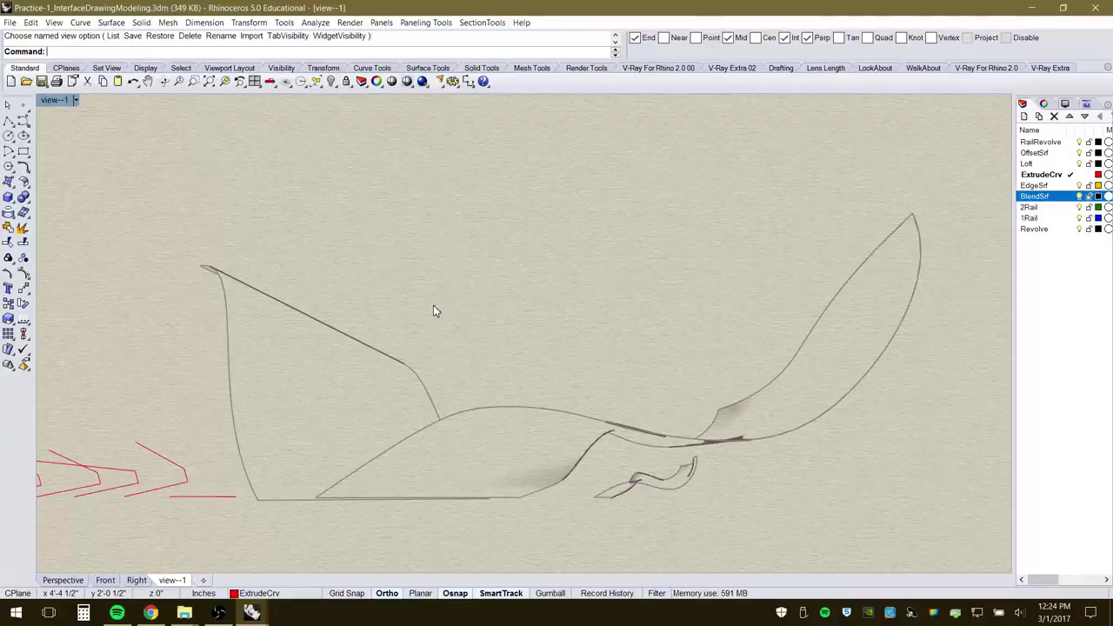
{"action": "left_click", "coordinate": [151, 70]}
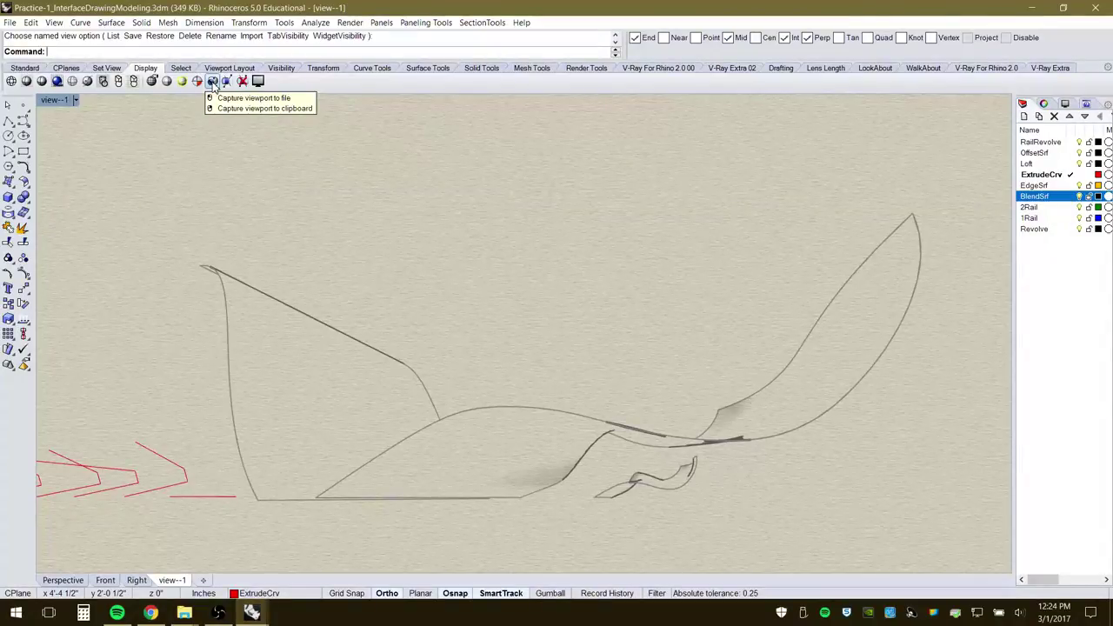
Start a PNG viewport capture into X-3_SiteScaping-Topomodeling, cancel it, and return to Standard tools.
{"action": "left_click", "coordinate": [213, 85]}
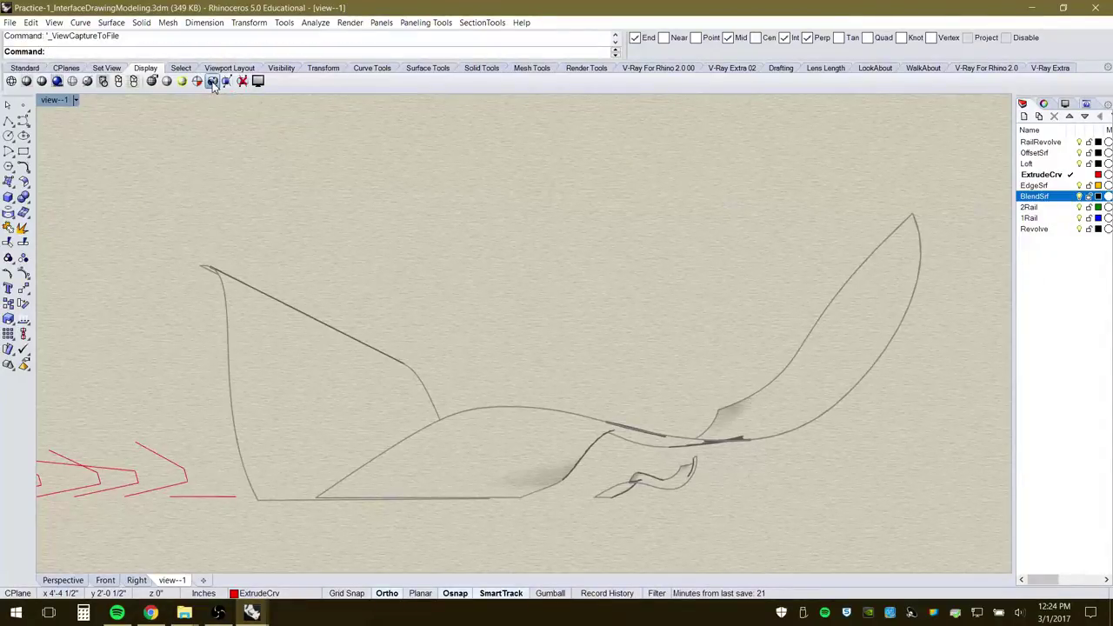
{"action": "left_click", "coordinate": [544, 406]}
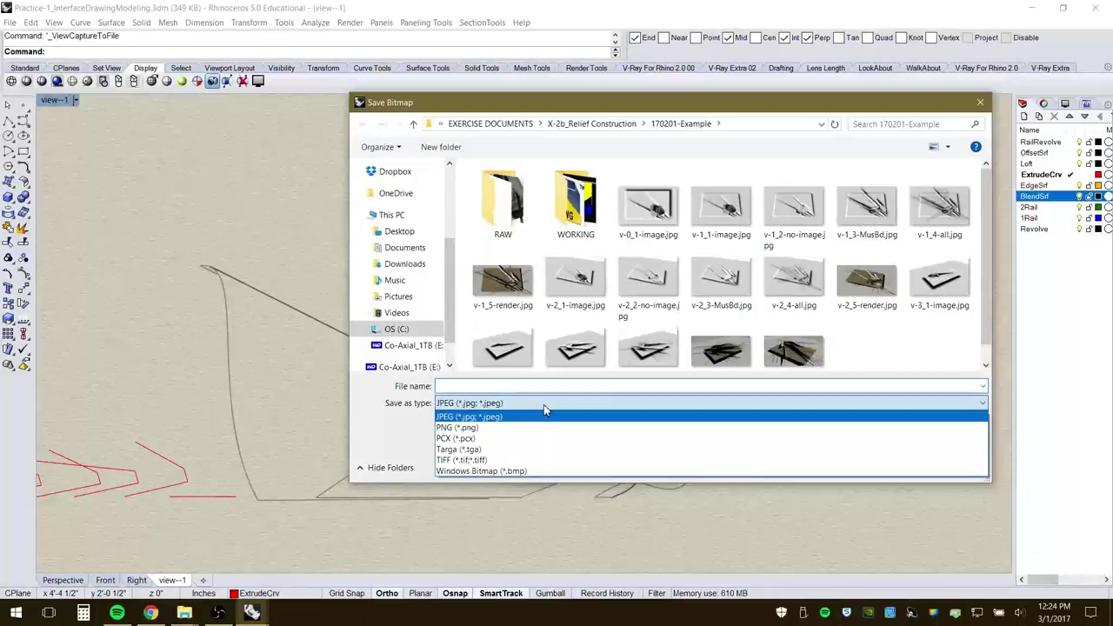
{"action": "left_click", "coordinate": [532, 430]}
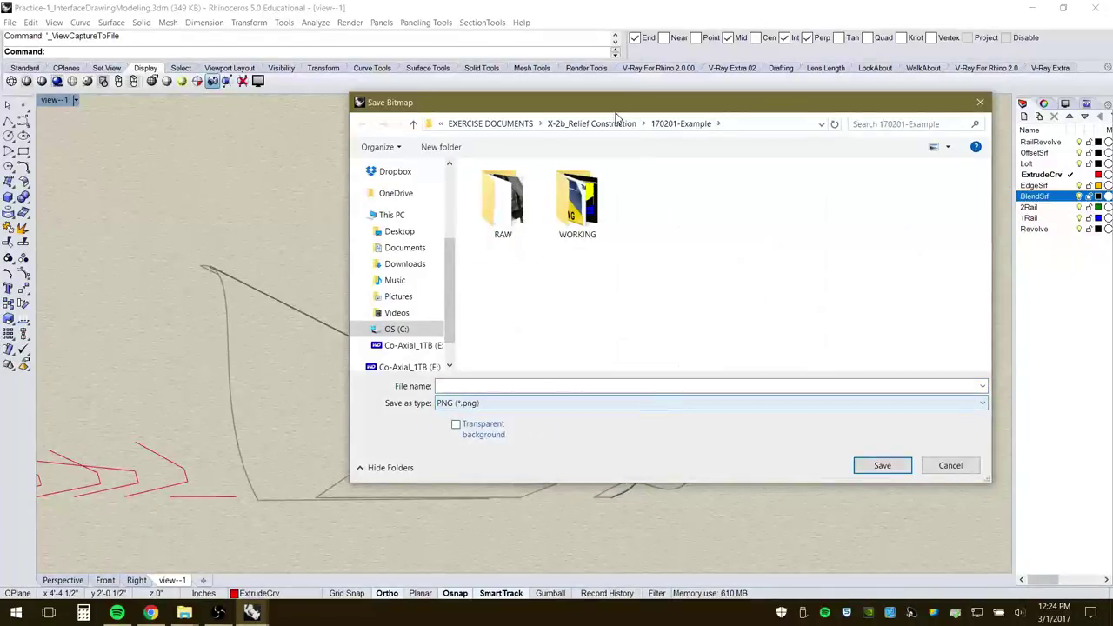
{"action": "left_click", "coordinate": [528, 127]}
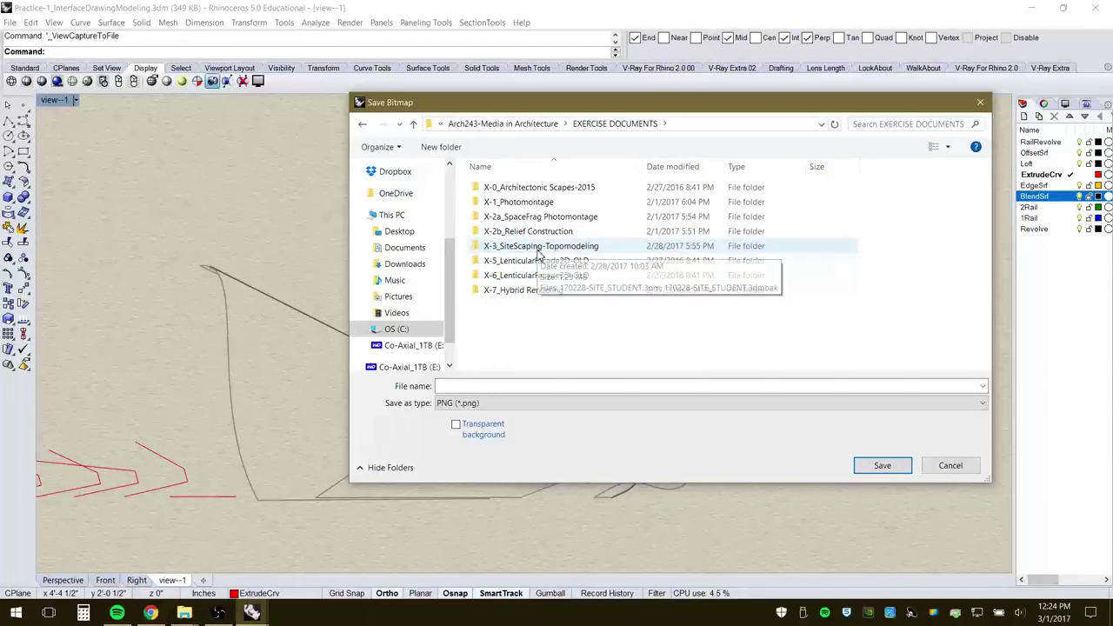
{"action": "double_click", "coordinate": [539, 248]}
{"action": "left_click", "coordinate": [504, 386]}
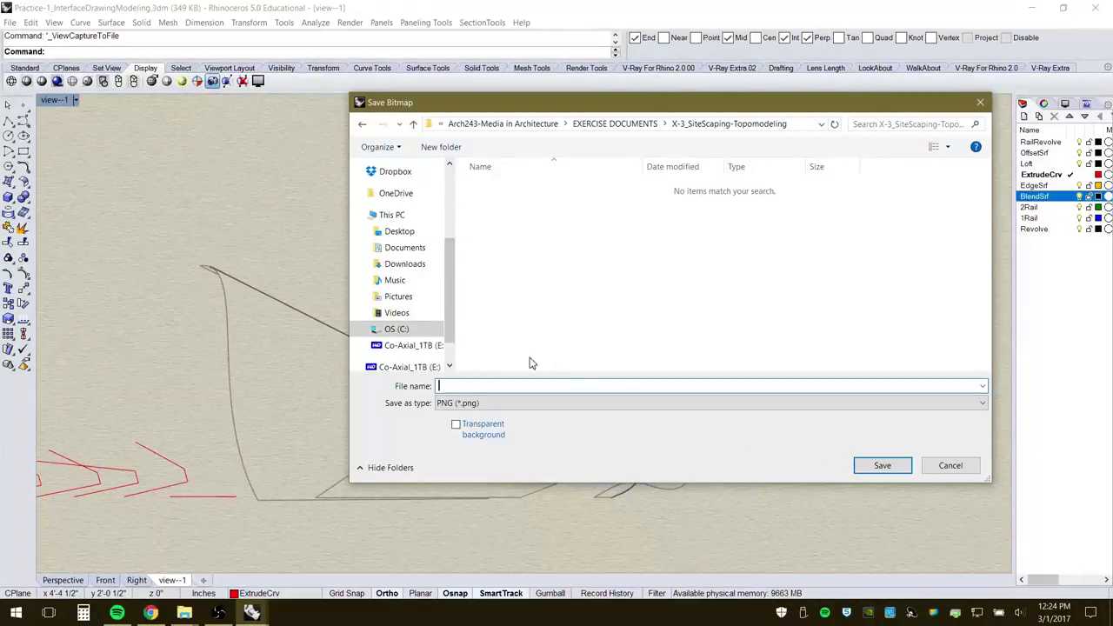
{"action": "left_click", "coordinate": [951, 466]}
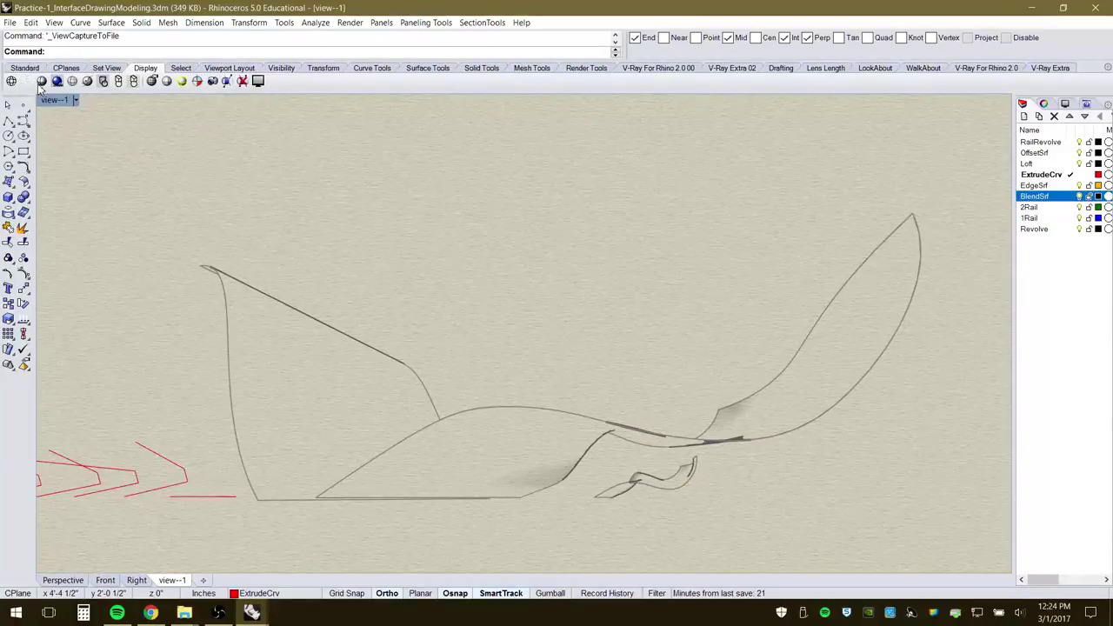
{"action": "left_click", "coordinate": [26, 71]}
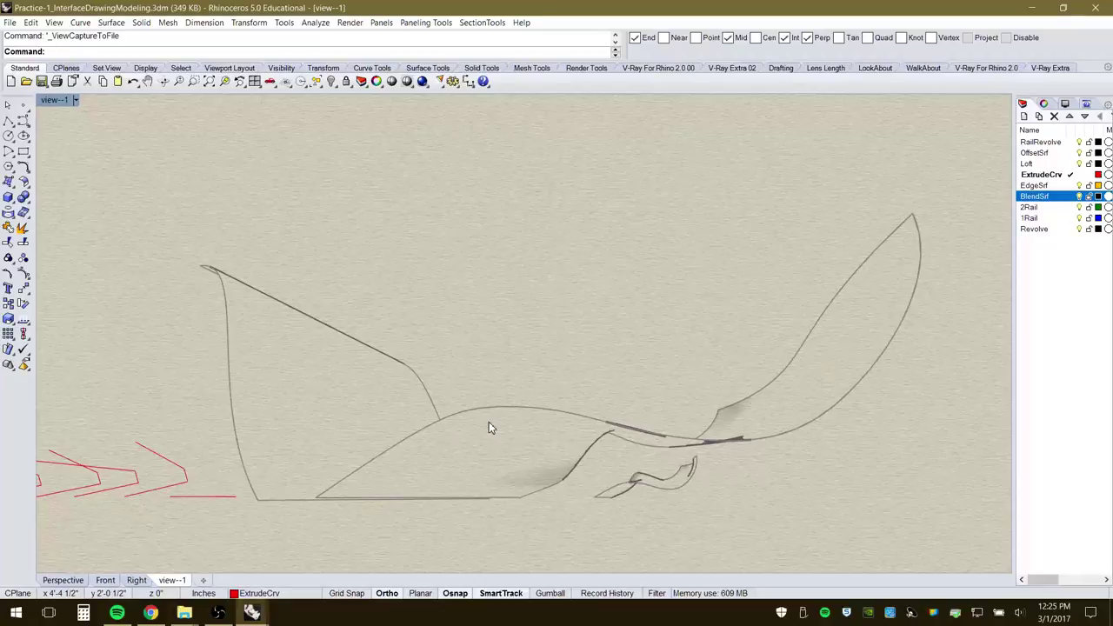
Bring up Print Setup and move and enlarge its window to see the preview.
{"action": "left_click", "coordinate": [57, 81]}
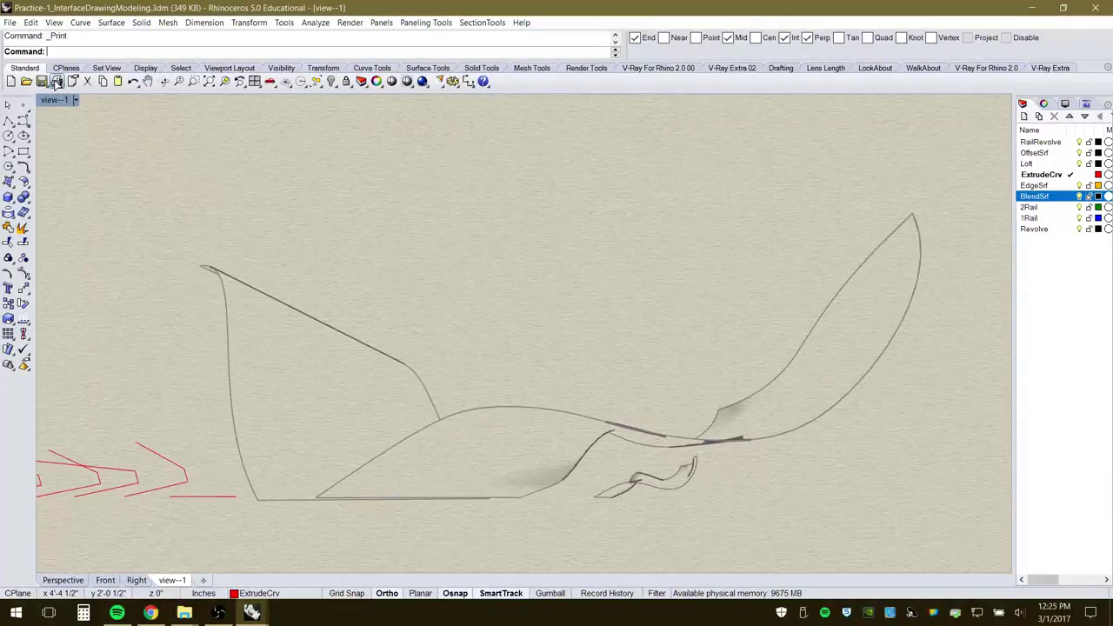
{"action": "left_click_drag", "start_coordinate": [594, 149], "coordinate": [540, 118]}
{"action": "left_click_drag", "start_coordinate": [786, 495], "coordinate": [925, 554]}
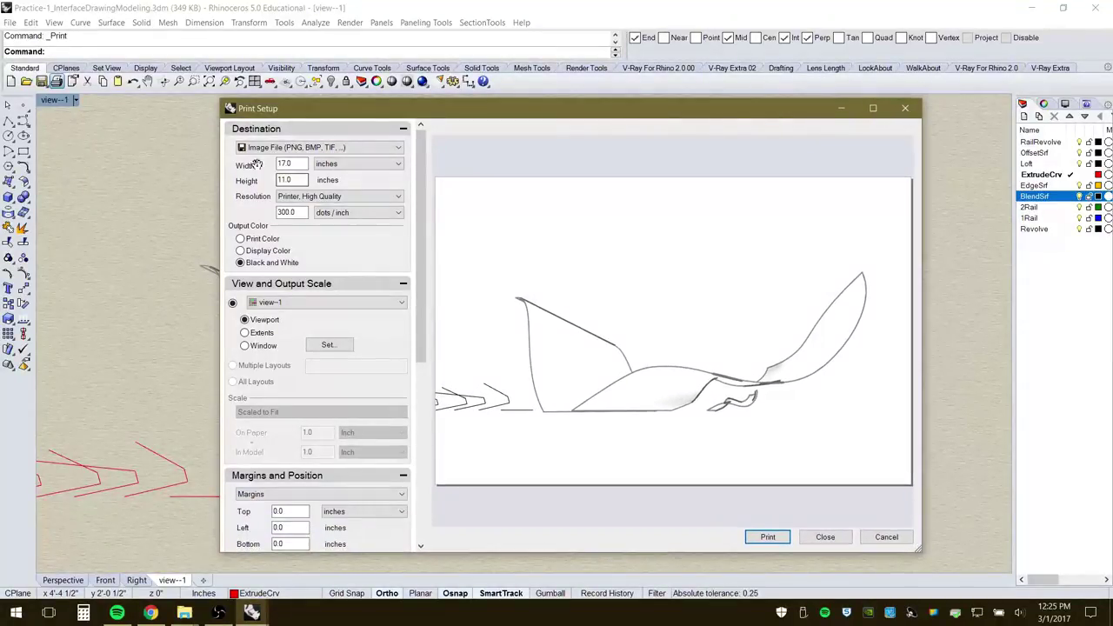
Set destination to Adobe PDF, Ledger portrait paper, raster output, and close the setup.
{"action": "left_click", "coordinate": [400, 147]}
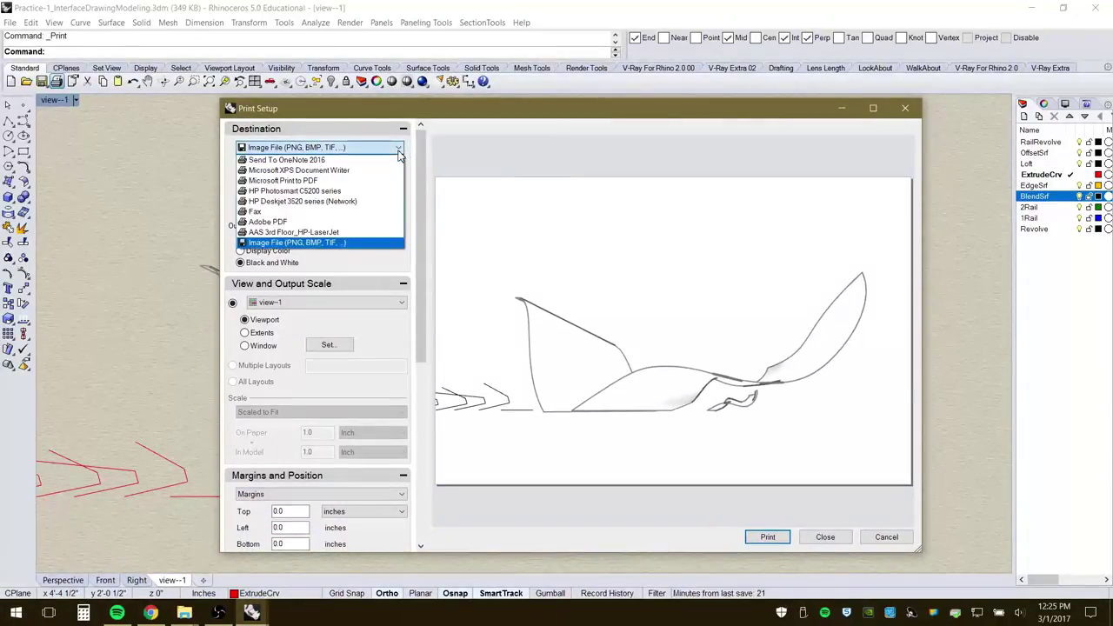
{"action": "left_click", "coordinate": [346, 222]}
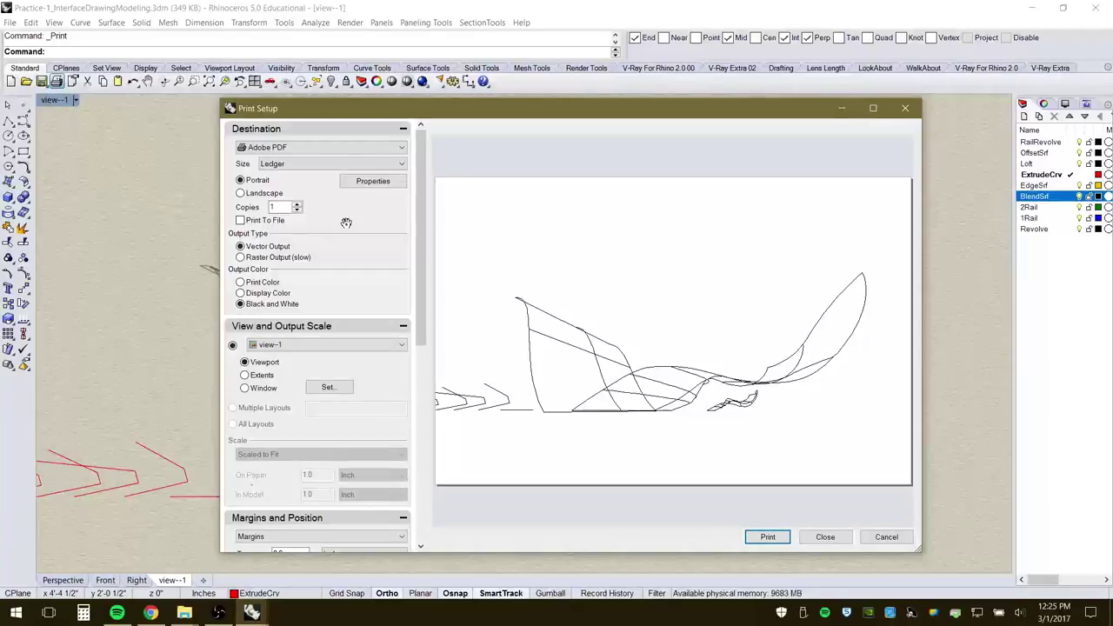
{"action": "left_click", "coordinate": [402, 164]}
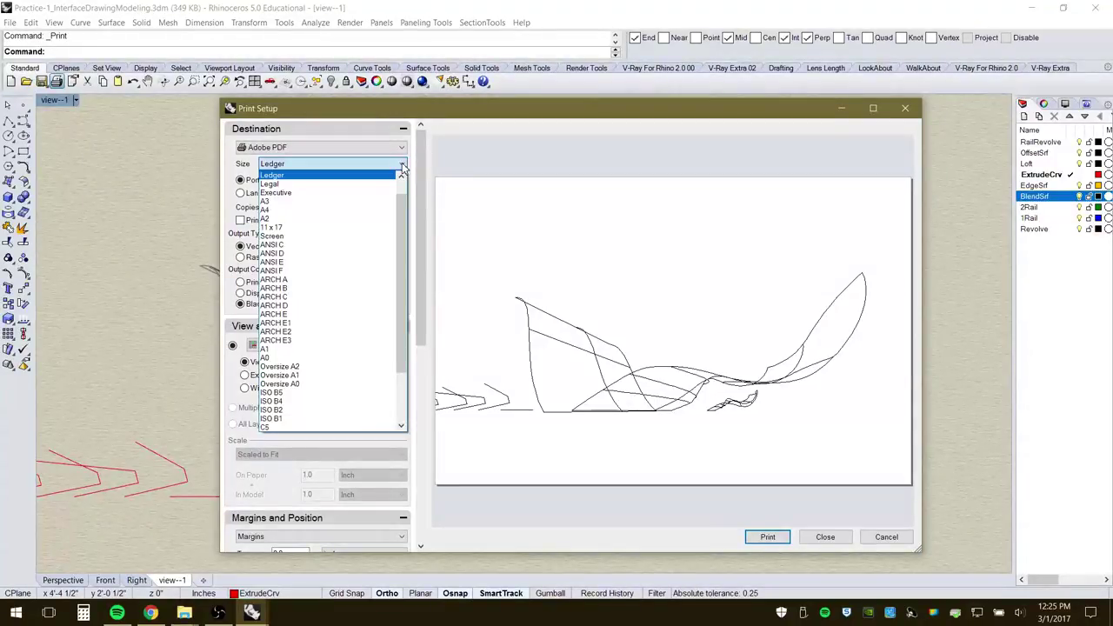
{"action": "left_click", "coordinate": [401, 164]}
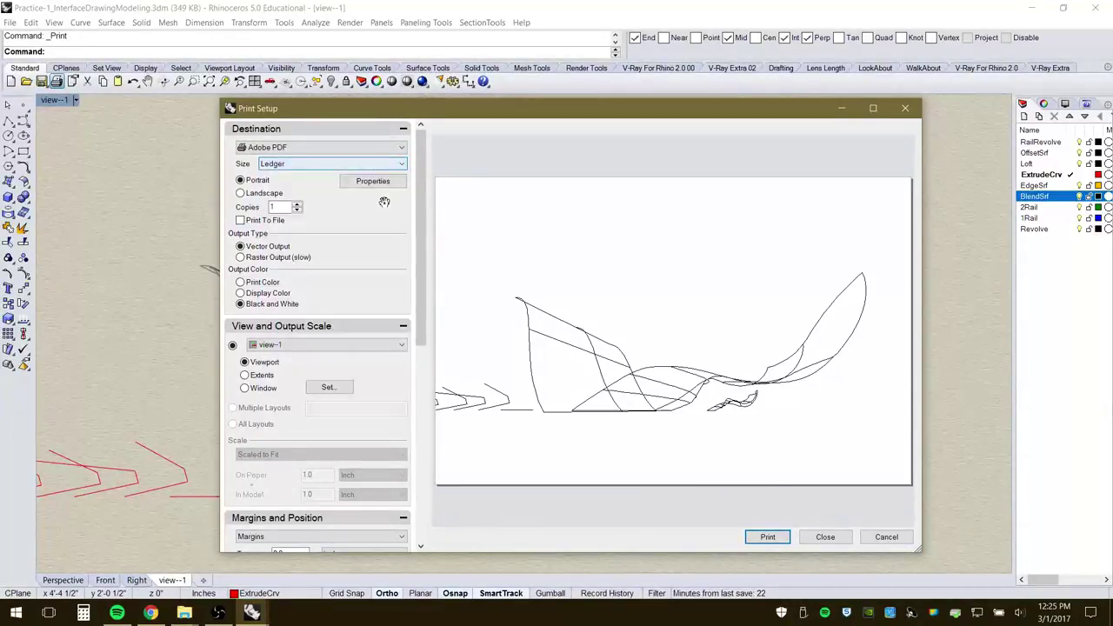
{"action": "left_click", "coordinate": [241, 180]}
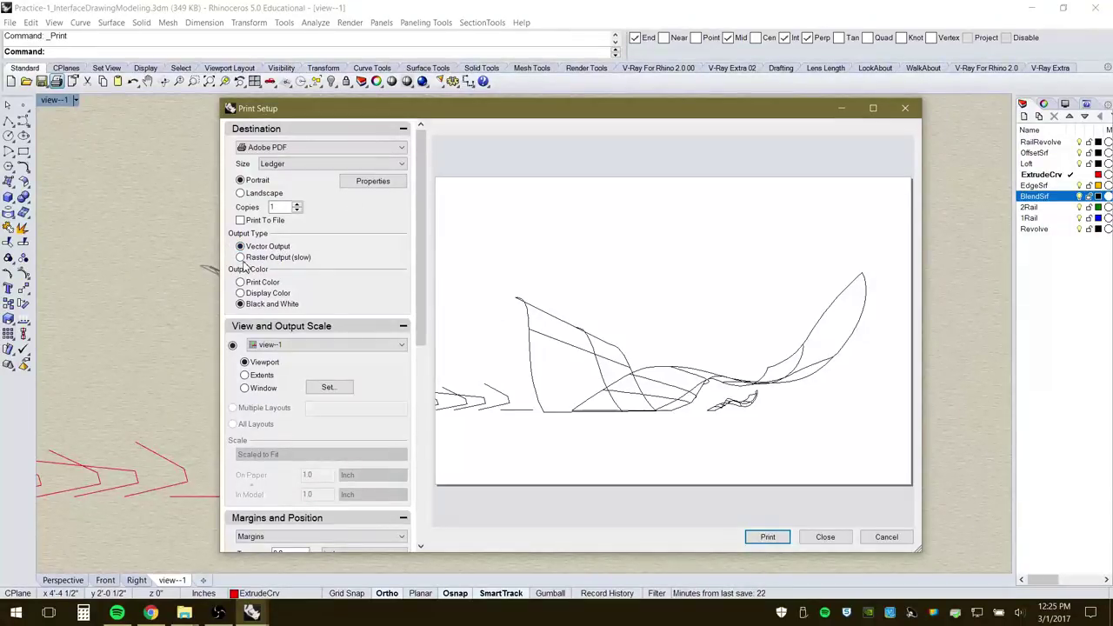
{"action": "left_click", "coordinate": [241, 257]}
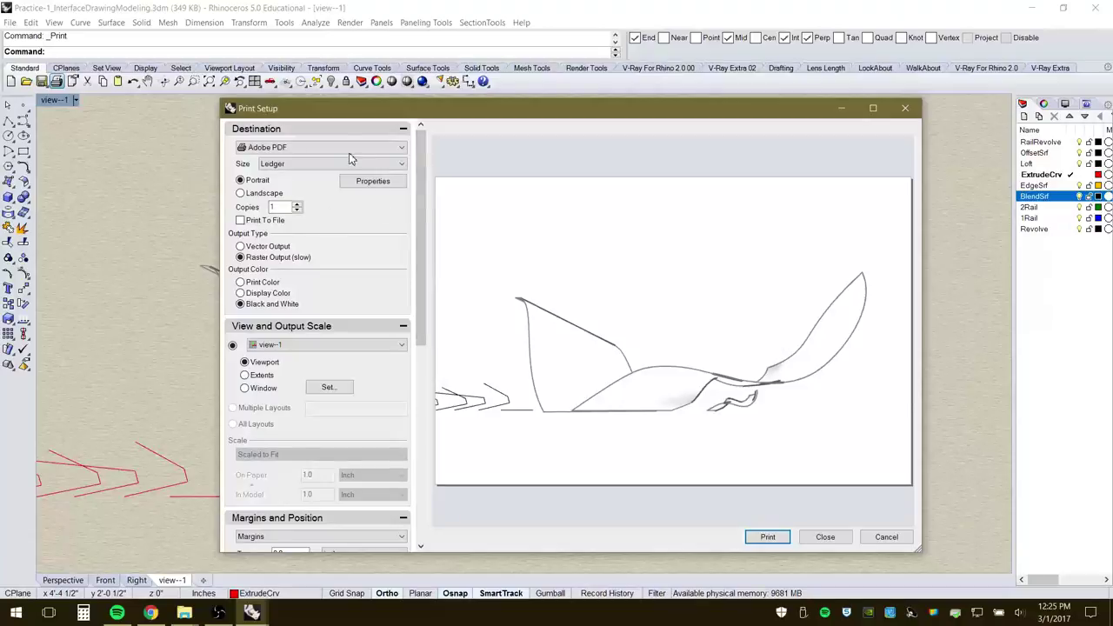
{"action": "left_click", "coordinate": [825, 537]}
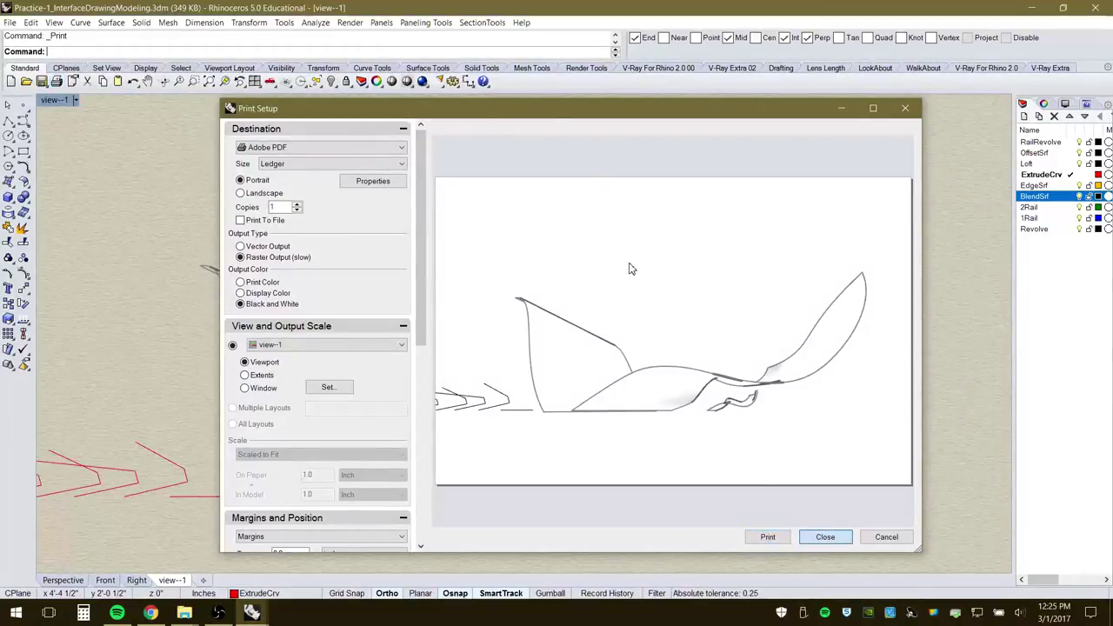
{"action": "left_click", "coordinate": [585, 67]}
Turn on sun lighting, move the Sun panel aside, and set the sun's time to early morning.
{"action": "left_click", "coordinate": [502, 81]}
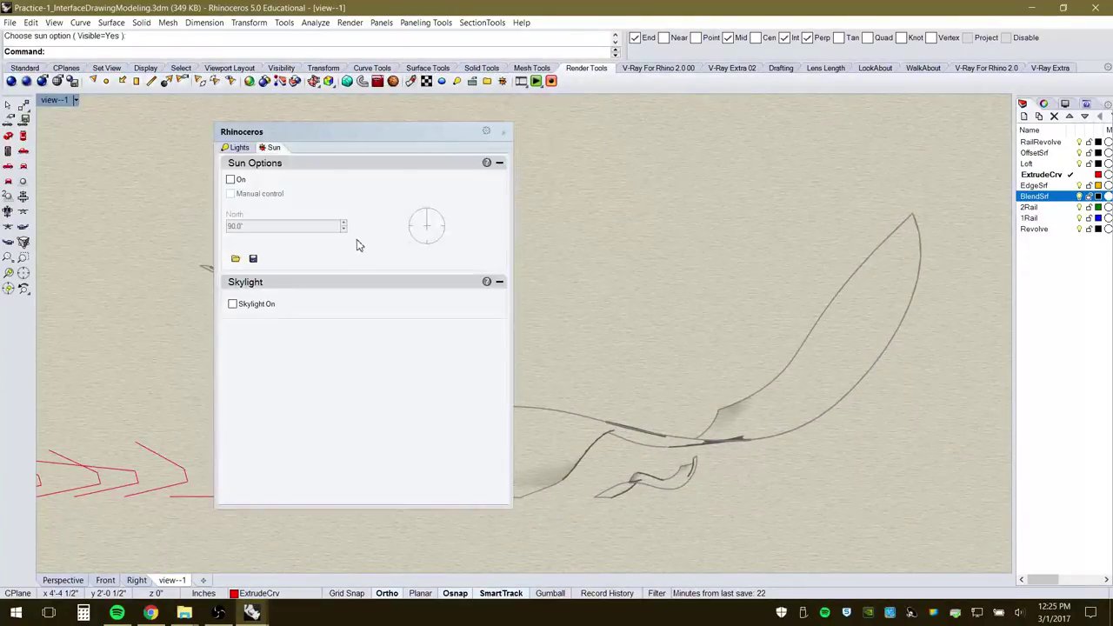
{"action": "left_click", "coordinate": [231, 179]}
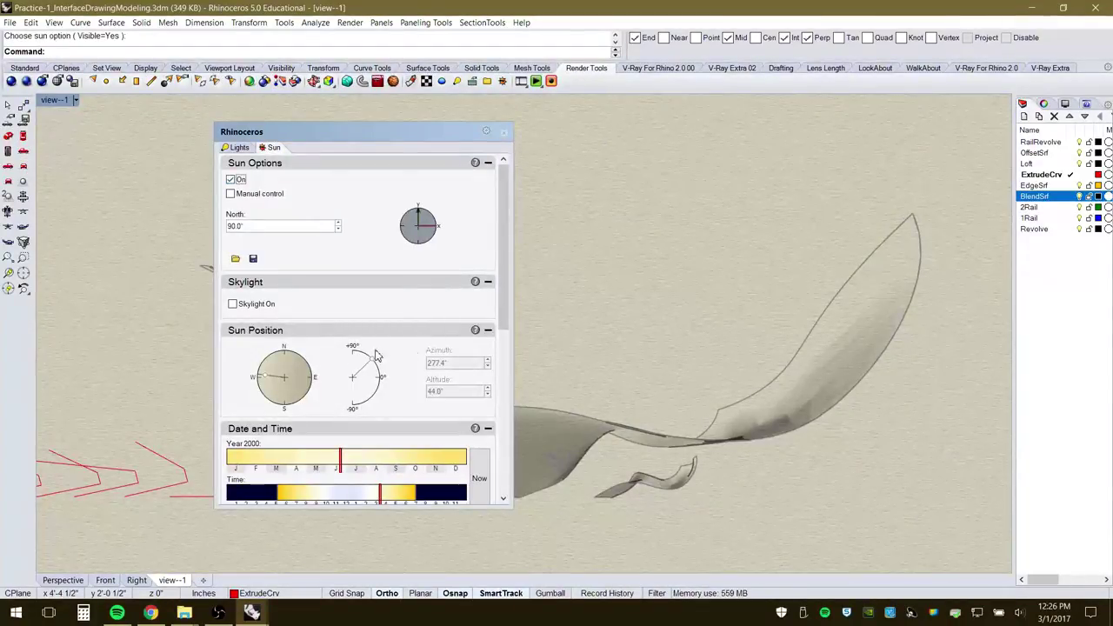
{"action": "left_click_drag", "start_coordinate": [424, 132], "coordinate": [250, 148]}
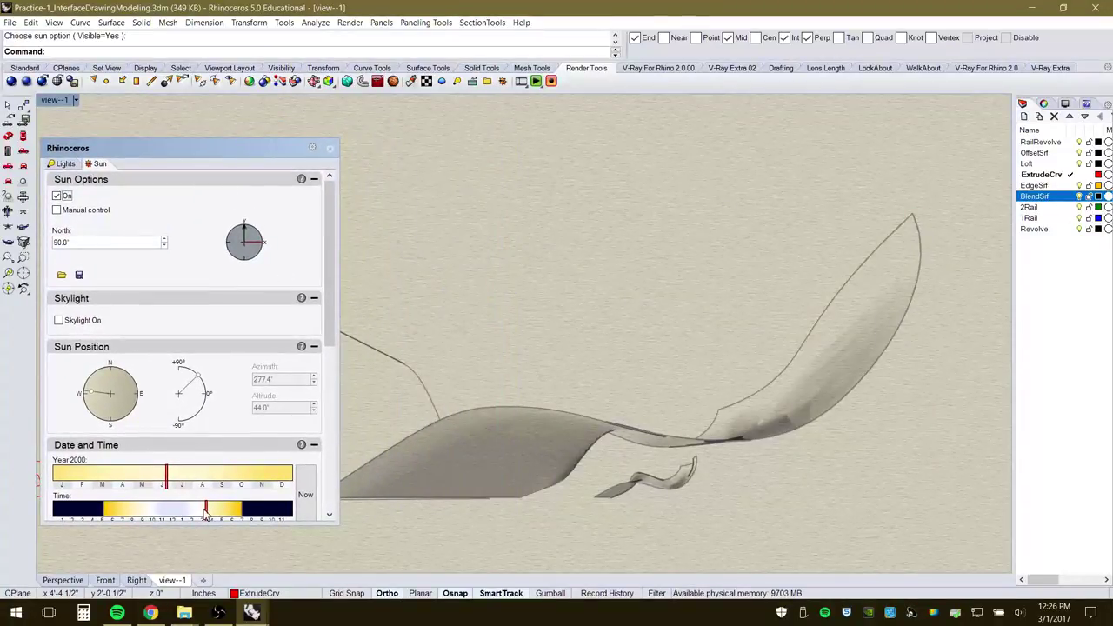
{"action": "left_click_drag", "start_coordinate": [207, 513], "coordinate": [117, 517]}
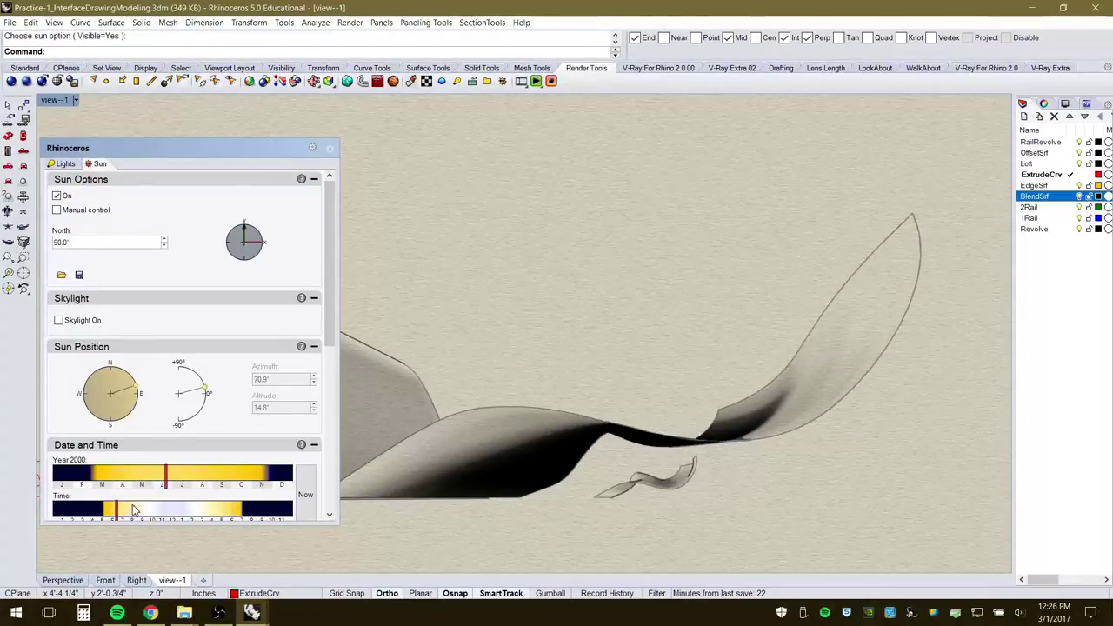
{"action": "left_click_drag", "start_coordinate": [118, 515], "coordinate": [119, 512]}
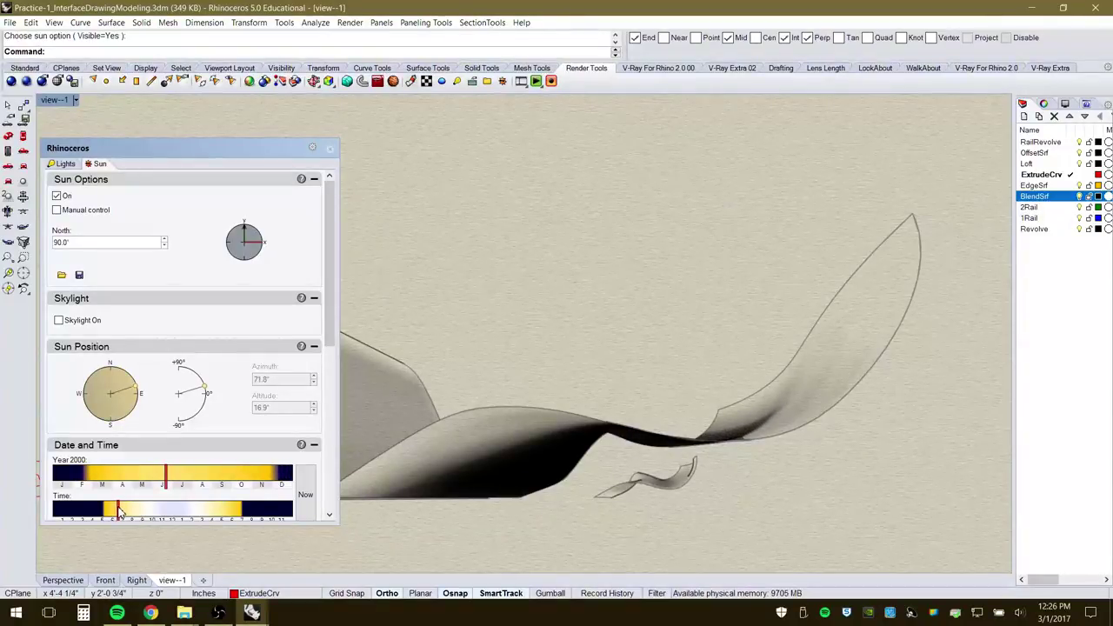
{"action": "left_click_drag", "start_coordinate": [144, 153], "coordinate": [159, 74]}
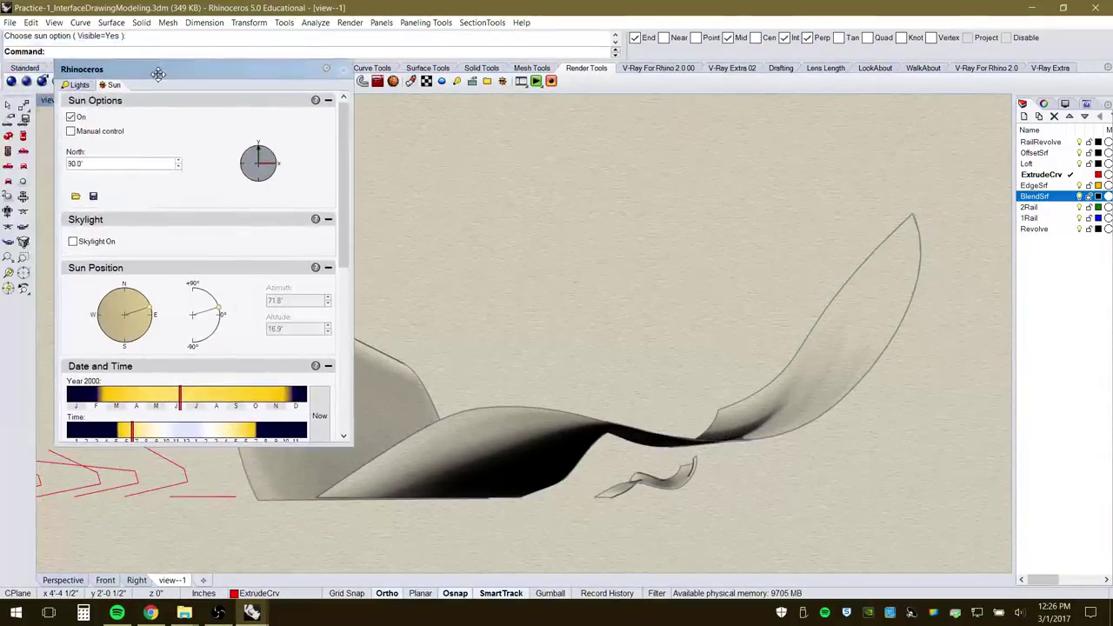
Toggle Skylight on and off to compare shading, leave it off, and close the Sun panel.
{"action": "left_click", "coordinate": [73, 244]}
{"action": "left_click", "coordinate": [73, 244]}
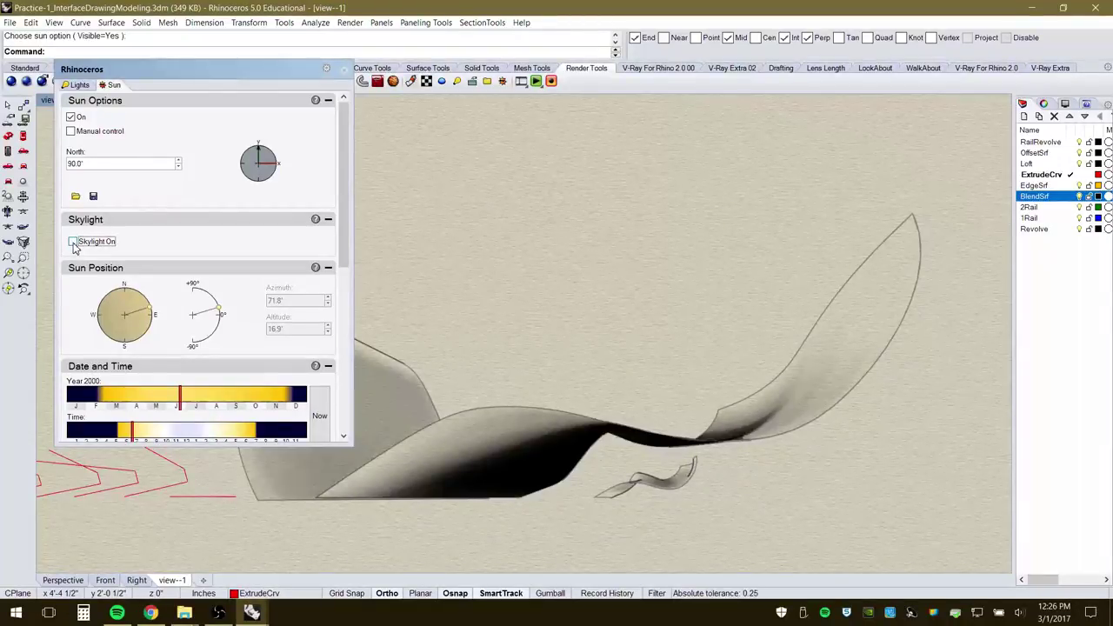
{"action": "left_click", "coordinate": [73, 243]}
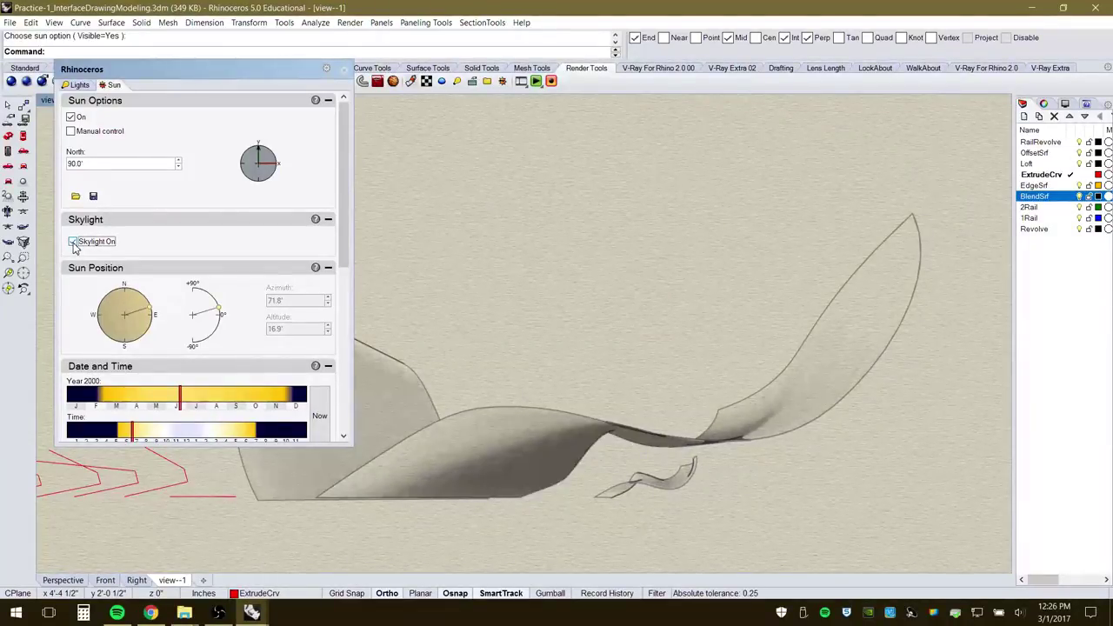
{"action": "left_click", "coordinate": [73, 244]}
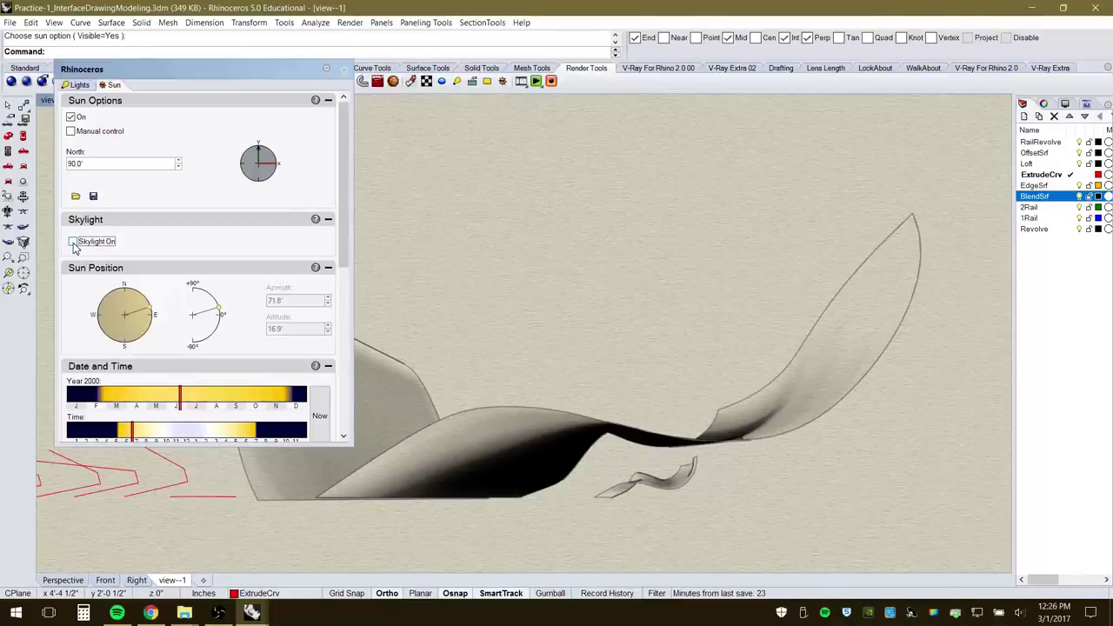
{"action": "left_click", "coordinate": [73, 244]}
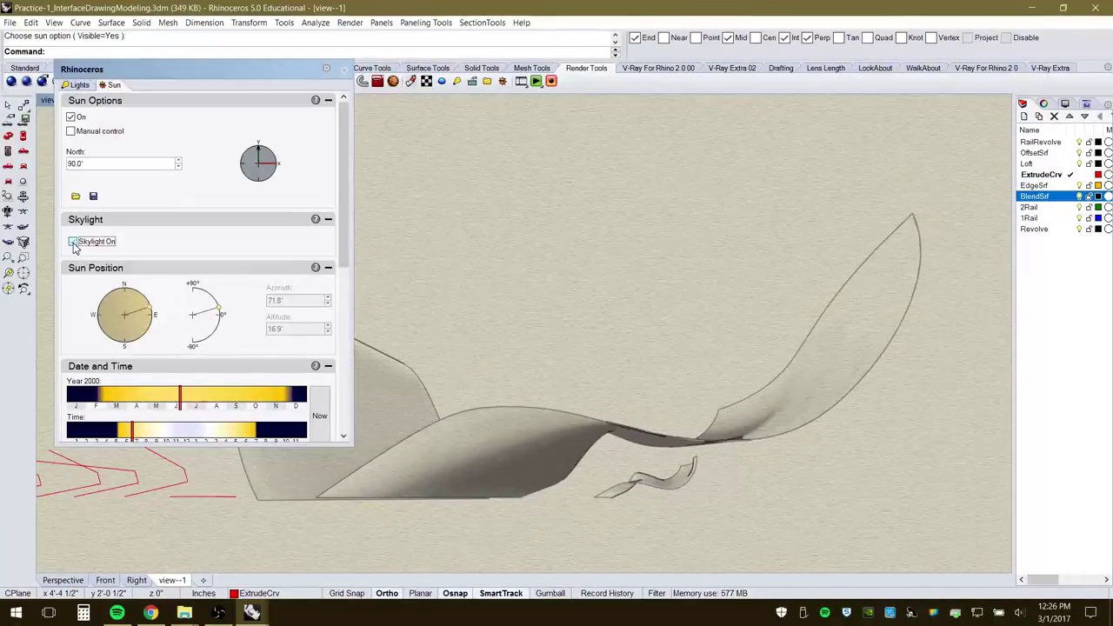
{"action": "left_click", "coordinate": [73, 243]}
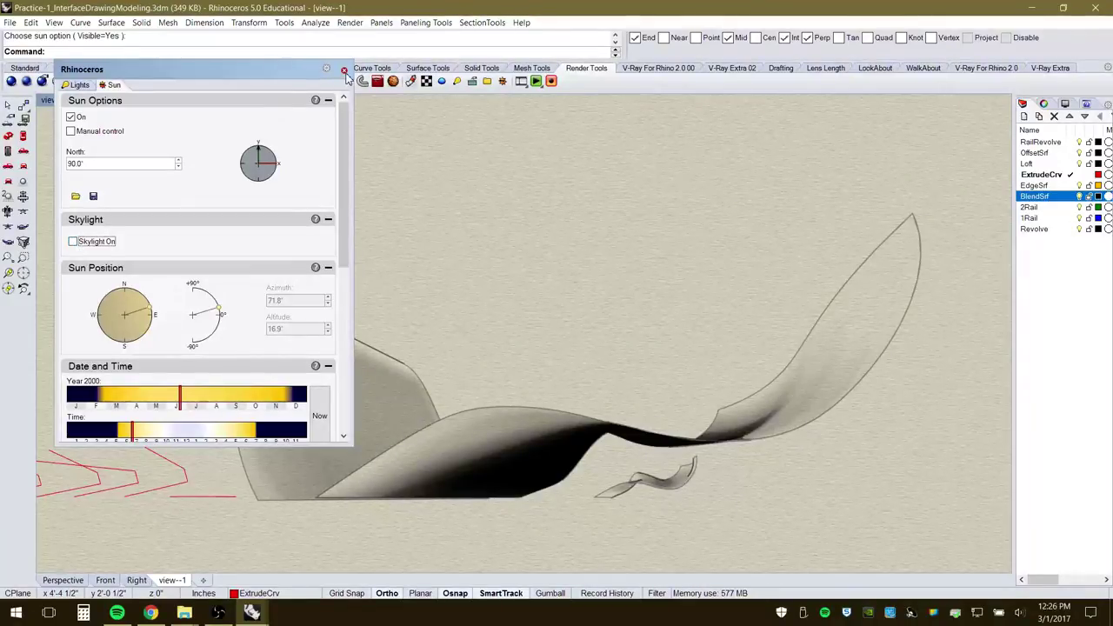
{"action": "left_click", "coordinate": [344, 70]}
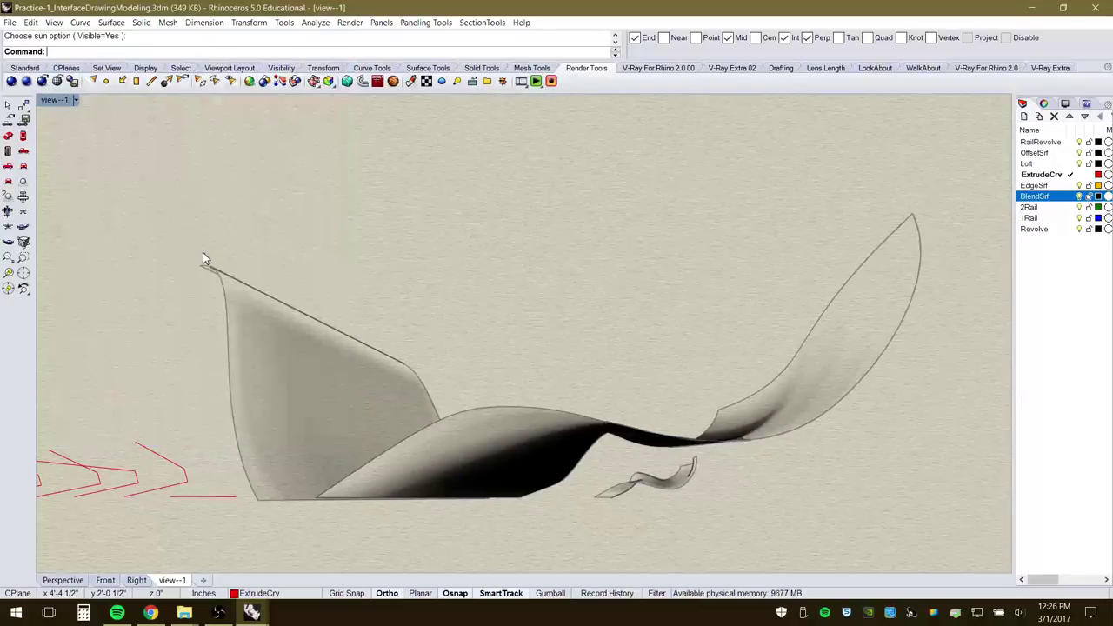
{"action": "left_click", "coordinate": [24, 67]}
{"action": "left_click", "coordinate": [56, 80]}
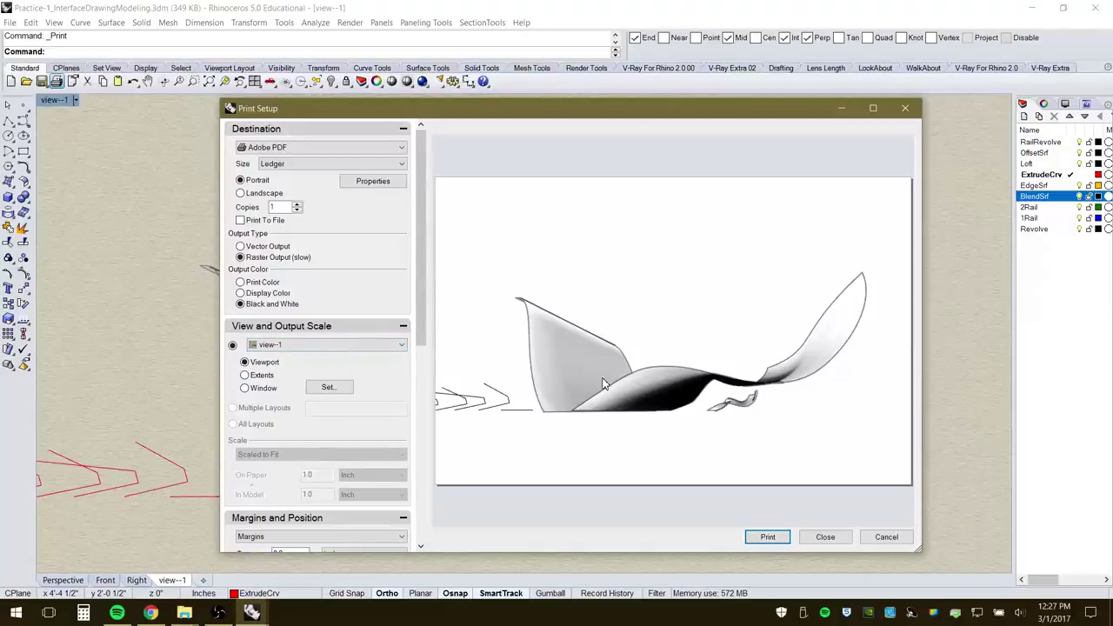
{"action": "scroll", "coordinate": [326, 335], "scroll_direction": "down", "scroll_amount": 4}
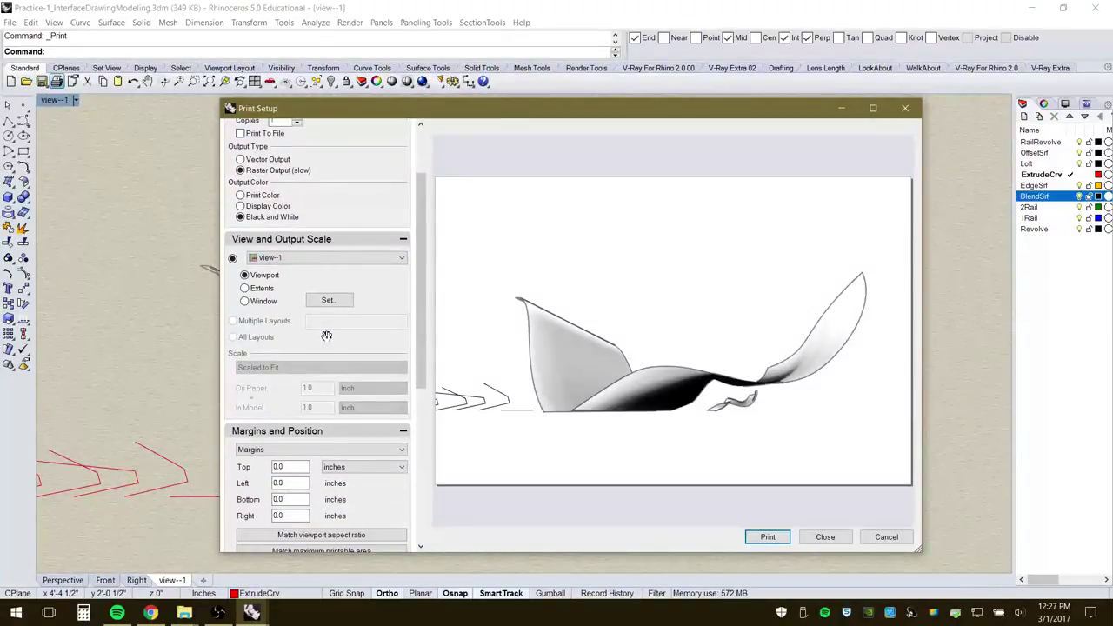
{"action": "scroll", "coordinate": [326, 335], "scroll_direction": "down", "scroll_amount": 3}
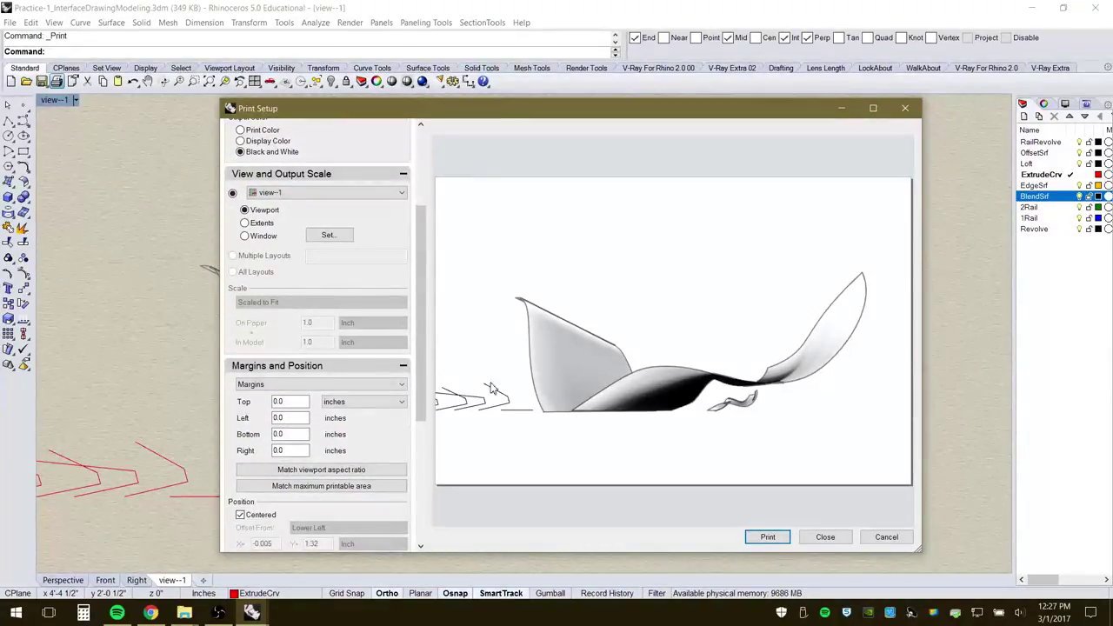
{"action": "left_click", "coordinate": [396, 198]}
{"action": "left_click", "coordinate": [402, 198]}
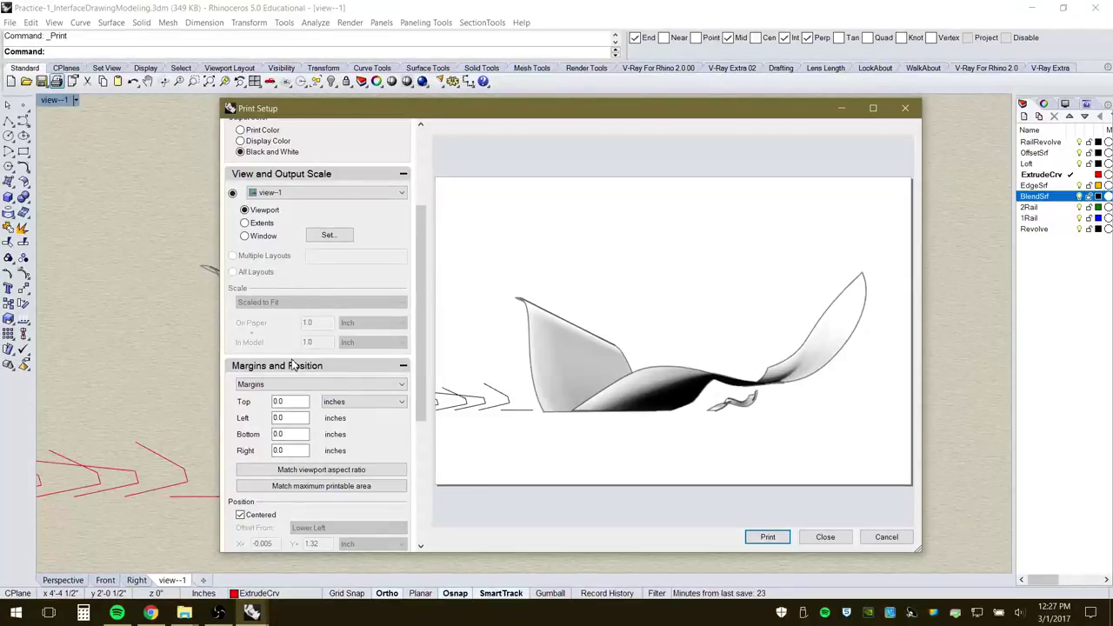
{"action": "scroll", "coordinate": [268, 308], "scroll_direction": "down", "scroll_amount": 1}
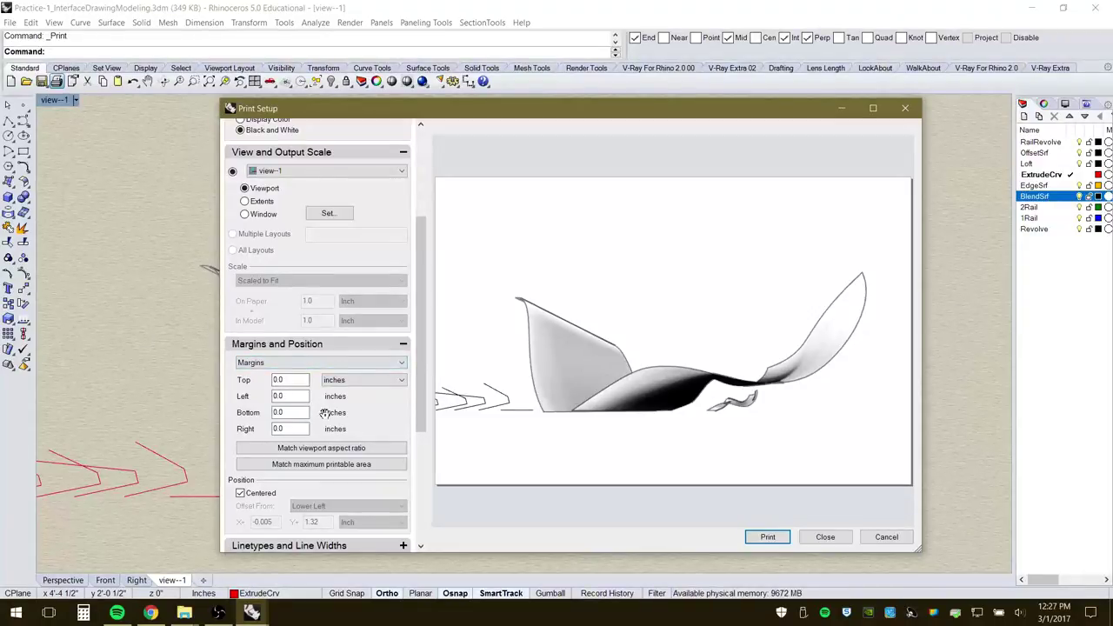
{"action": "scroll", "coordinate": [324, 414], "scroll_direction": "down", "scroll_amount": 4}
{"action": "scroll", "coordinate": [288, 438], "scroll_direction": "down", "scroll_amount": 6}
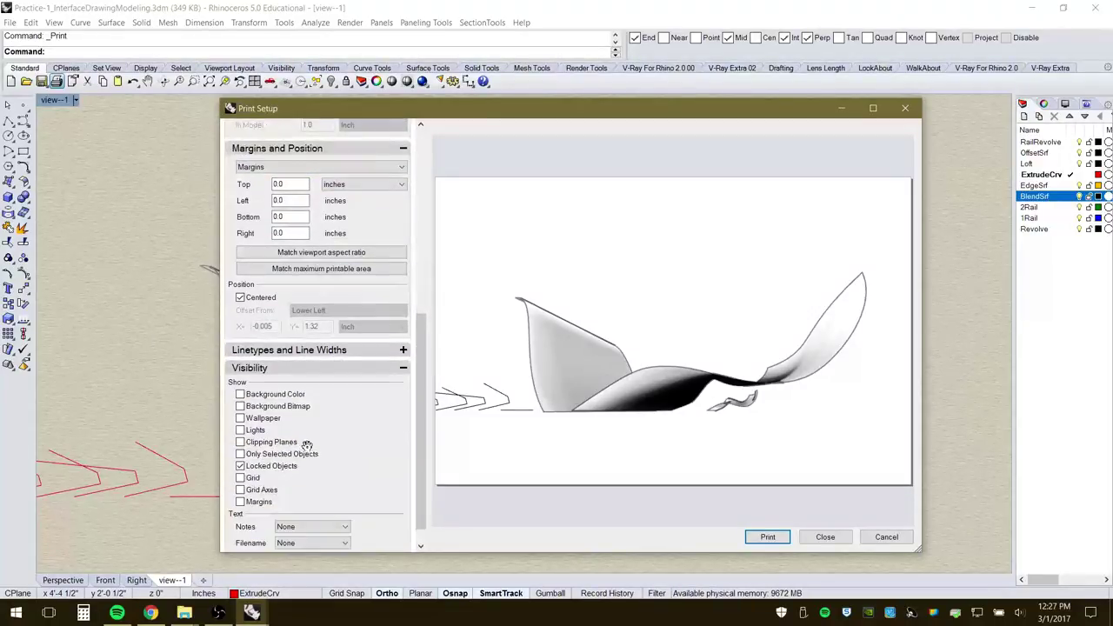
{"action": "left_click", "coordinate": [345, 328]}
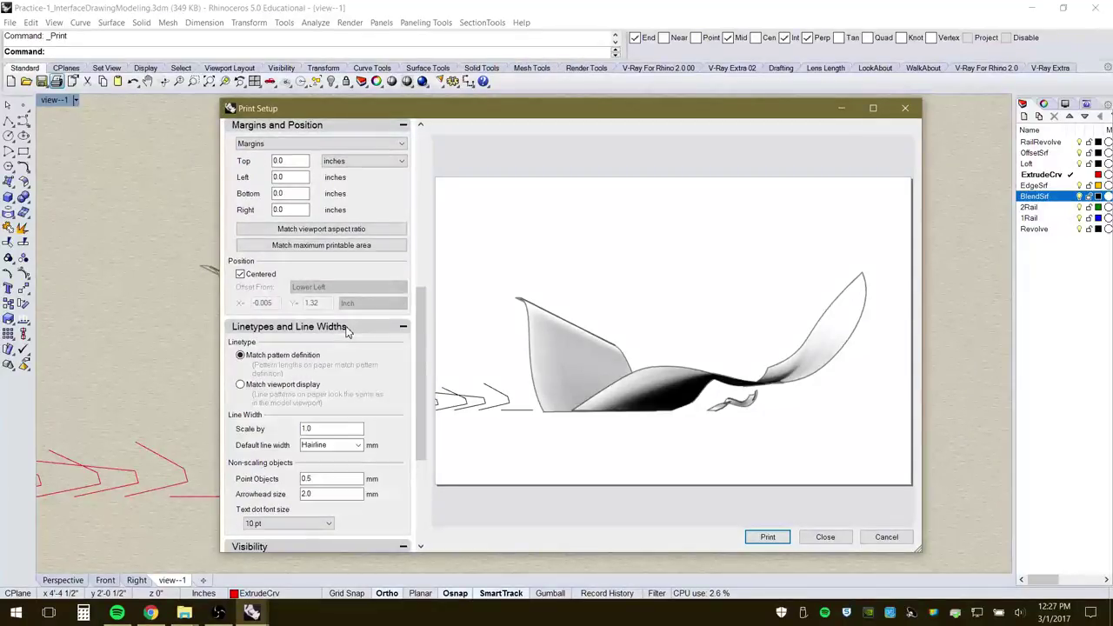
{"action": "left_click", "coordinate": [345, 329]}
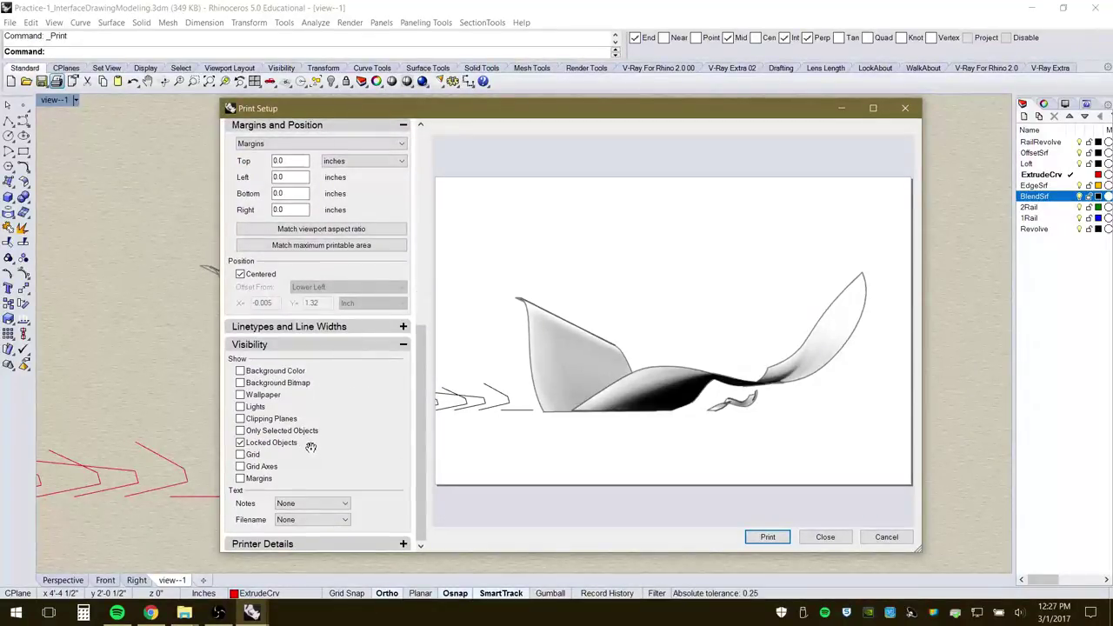
{"action": "left_click", "coordinate": [406, 347]}
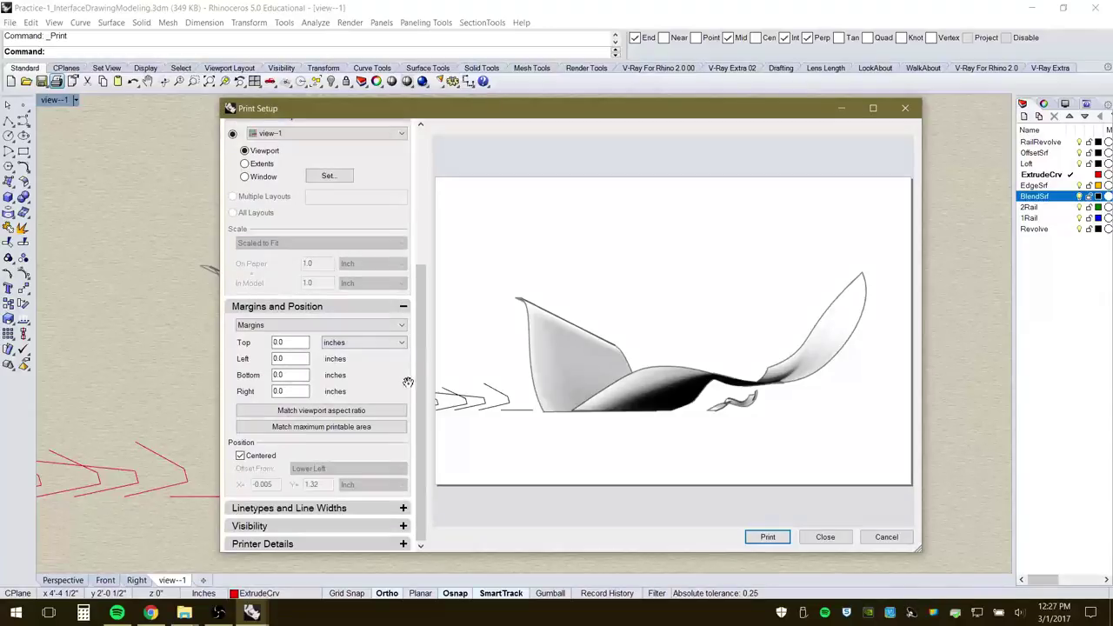
{"action": "left_click", "coordinate": [404, 307]}
{"action": "left_click", "coordinate": [403, 300]}
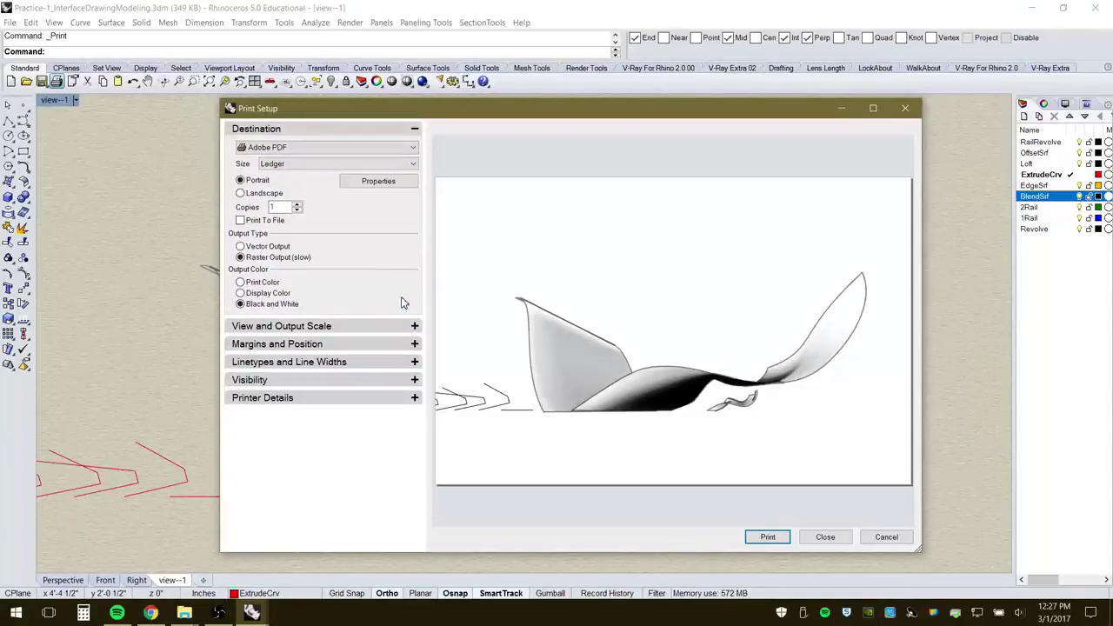
{"action": "left_click", "coordinate": [399, 398]}
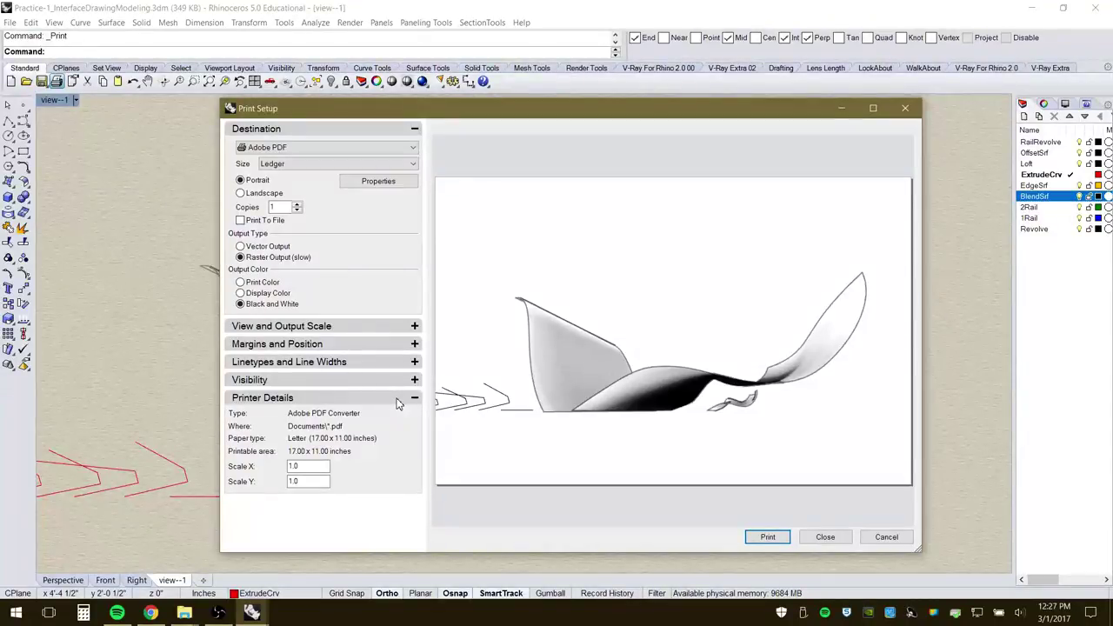
{"action": "left_click", "coordinate": [397, 400]}
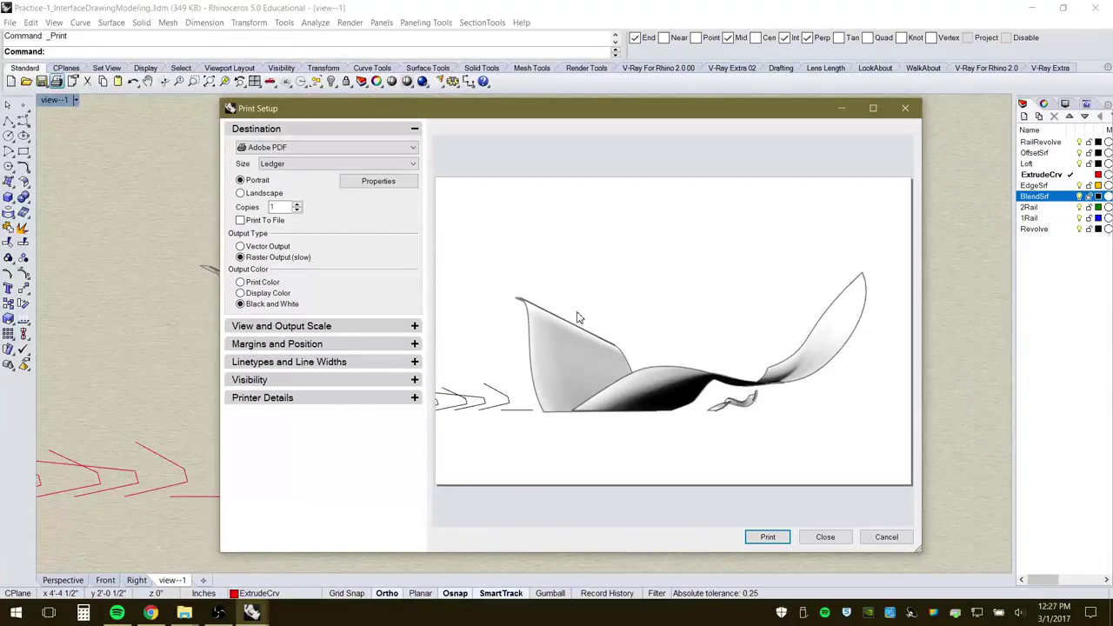
{"action": "left_click", "coordinate": [887, 537]}
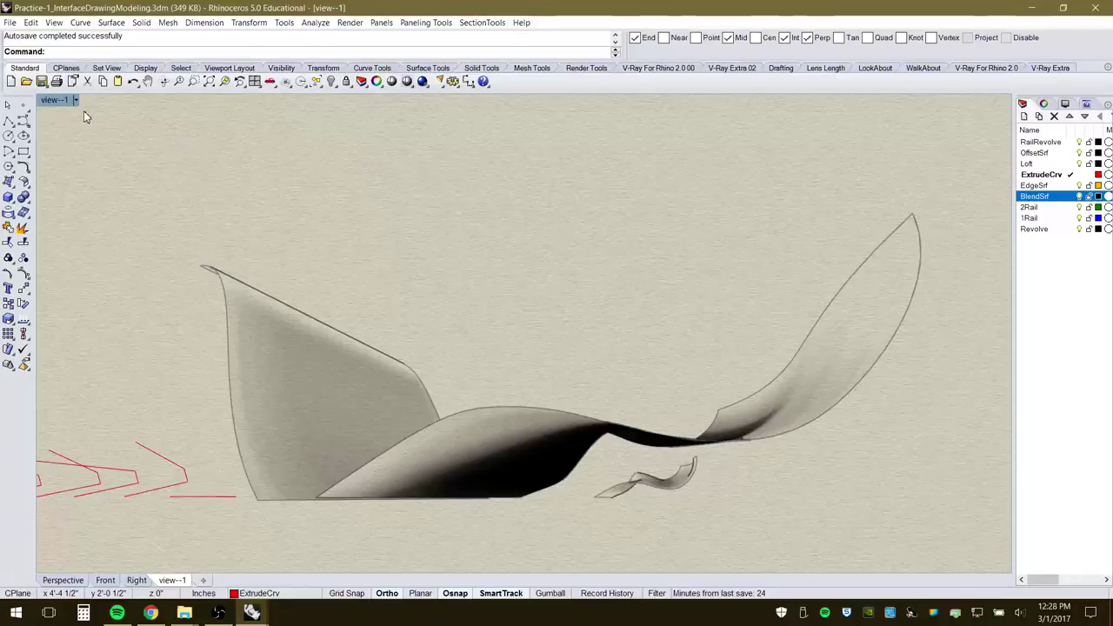
Orbit and zoom the perspective view onto the surfaces, switch it to Ghosted display, and pull back.
{"action": "right_click_drag", "start_coordinate": [518, 276], "coordinate": [422, 397]}
{"action": "scroll", "coordinate": [550, 397], "scroll_direction": "down", "scroll_amount": 2}
{"action": "scroll", "coordinate": [438, 396], "scroll_direction": "up", "scroll_amount": 5}
{"action": "scroll", "coordinate": [526, 374], "scroll_direction": "down", "scroll_amount": 6}
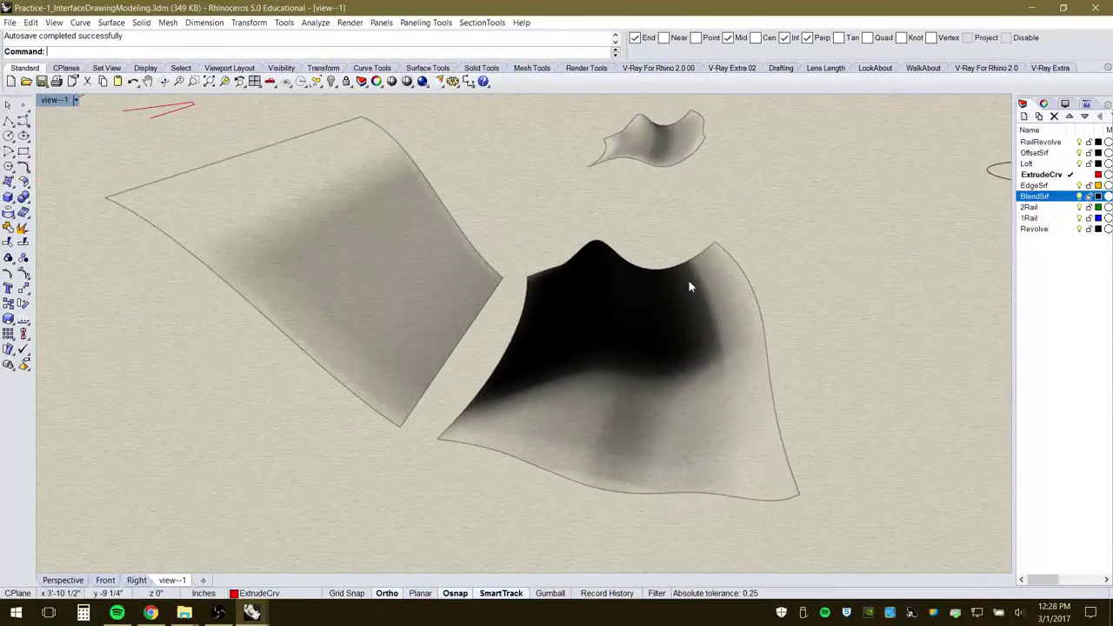
{"action": "right_click_drag", "start_coordinate": [609, 348], "coordinate": [234, 181]}
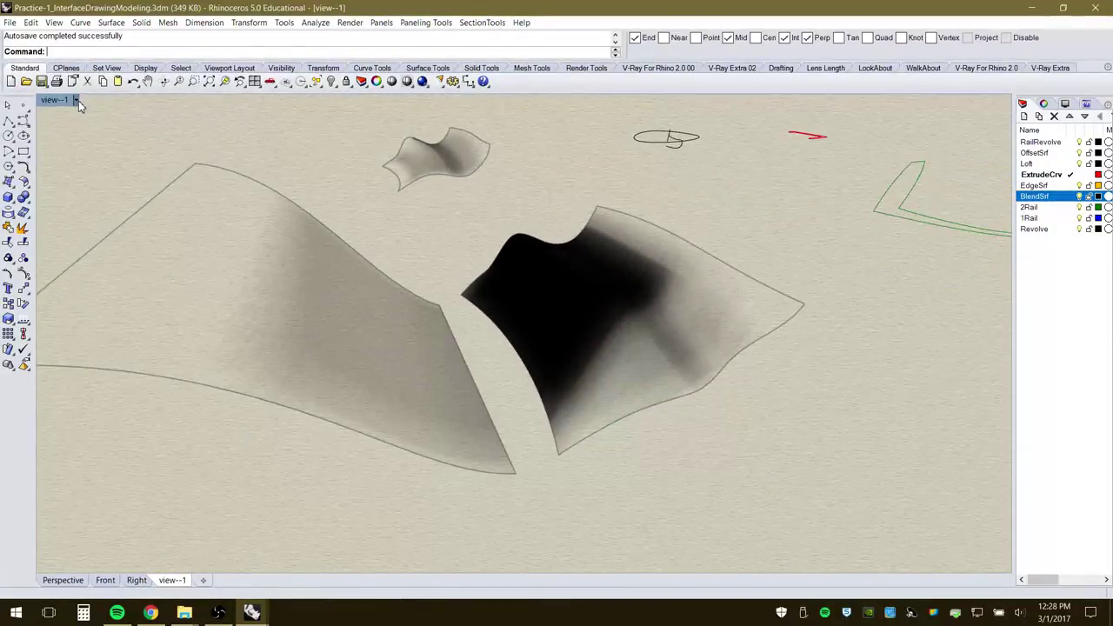
{"action": "left_click", "coordinate": [75, 100]}
{"action": "left_click", "coordinate": [83, 170]}
{"action": "right_click_drag", "start_coordinate": [624, 331], "coordinate": [656, 361]}
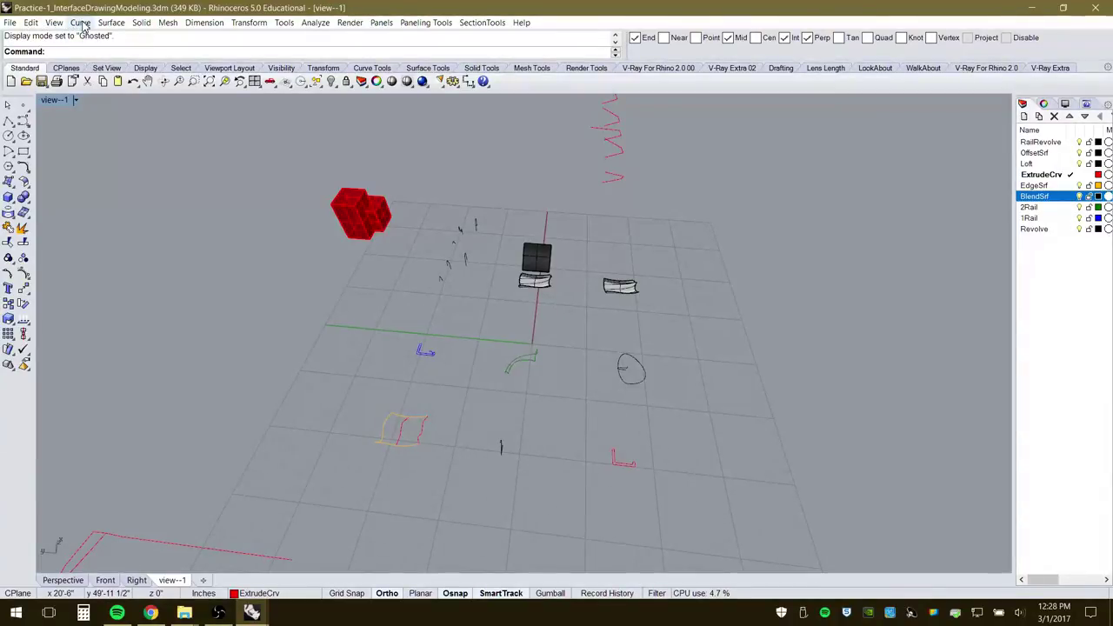
Browse the Curve menu's Polyline, Polygon, Extend Curve, Offset and Convert submenus, then the Surface menu.
{"action": "left_click", "coordinate": [82, 24]}
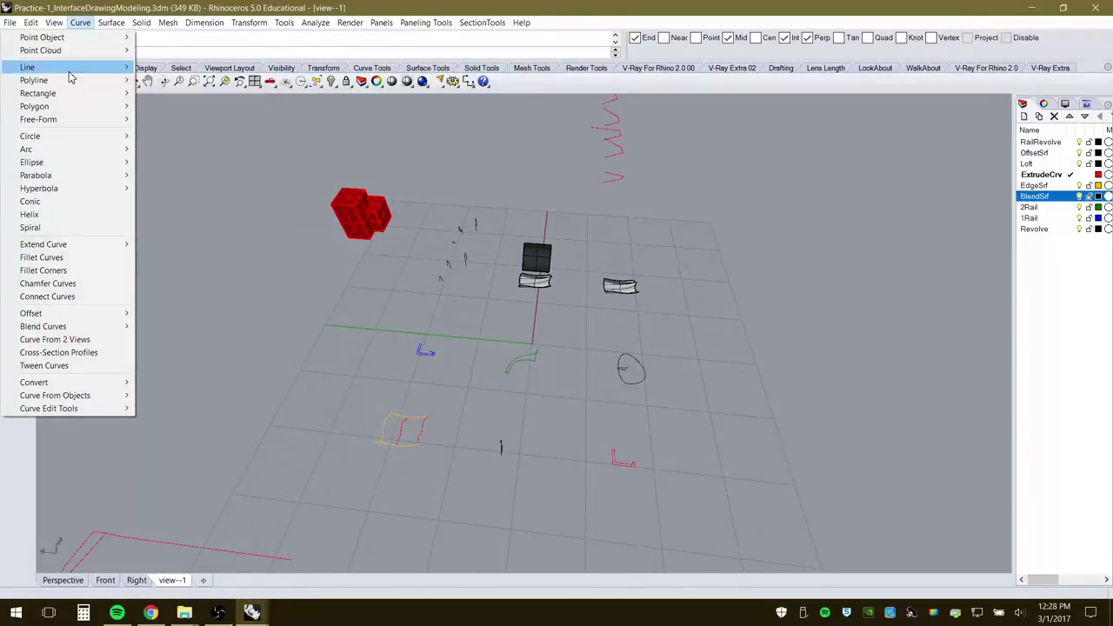
{"action": "mouse_move", "coordinate": [67, 84]}
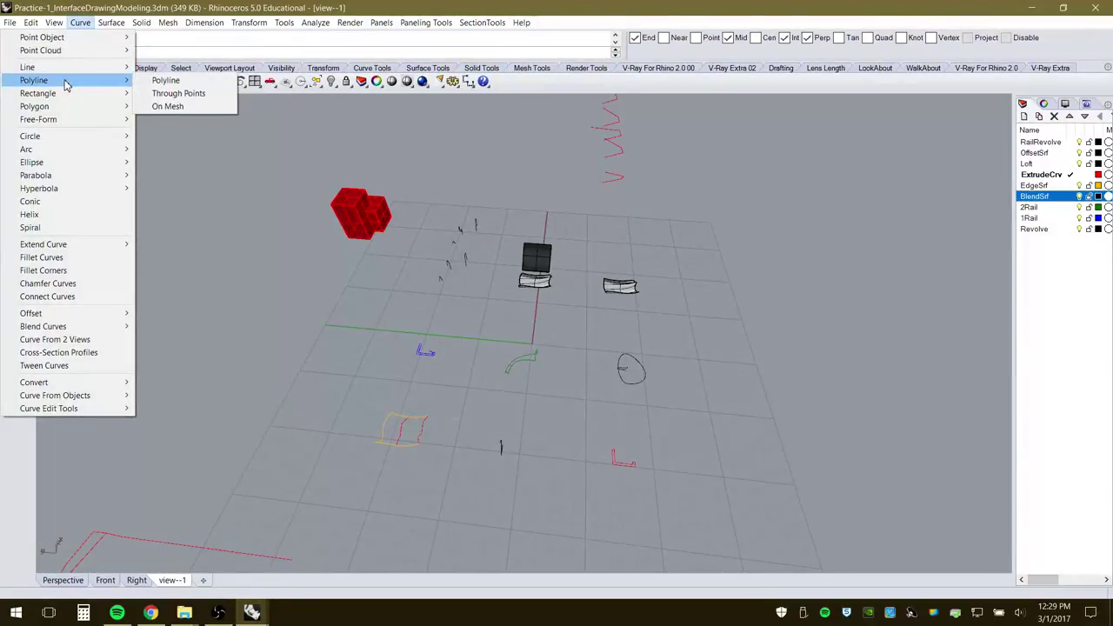
{"action": "mouse_move", "coordinate": [70, 117]}
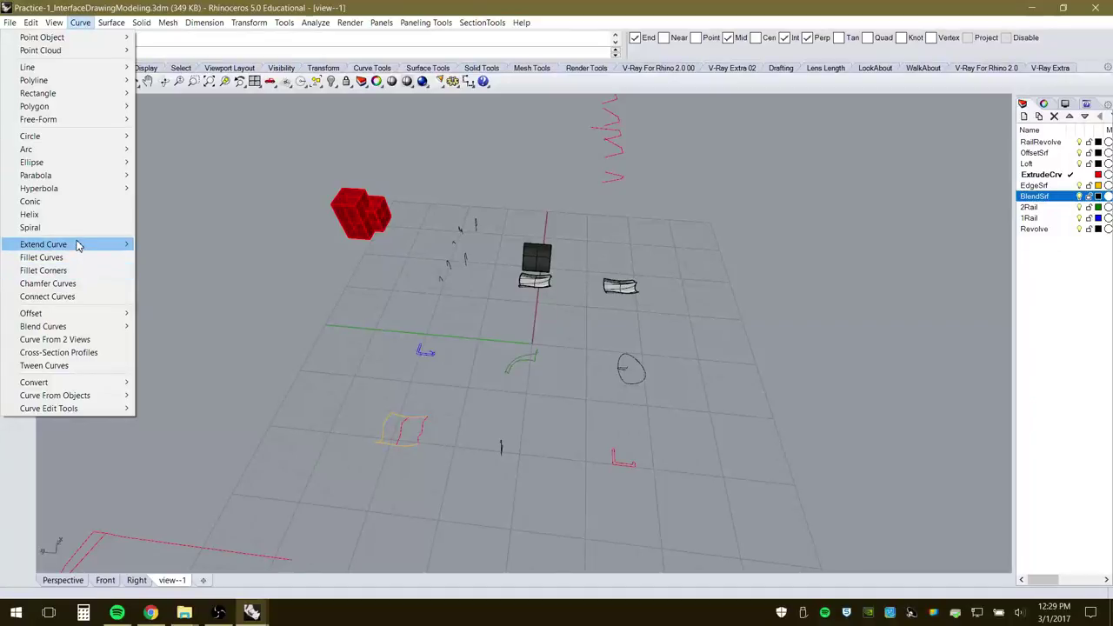
{"action": "mouse_move", "coordinate": [77, 246]}
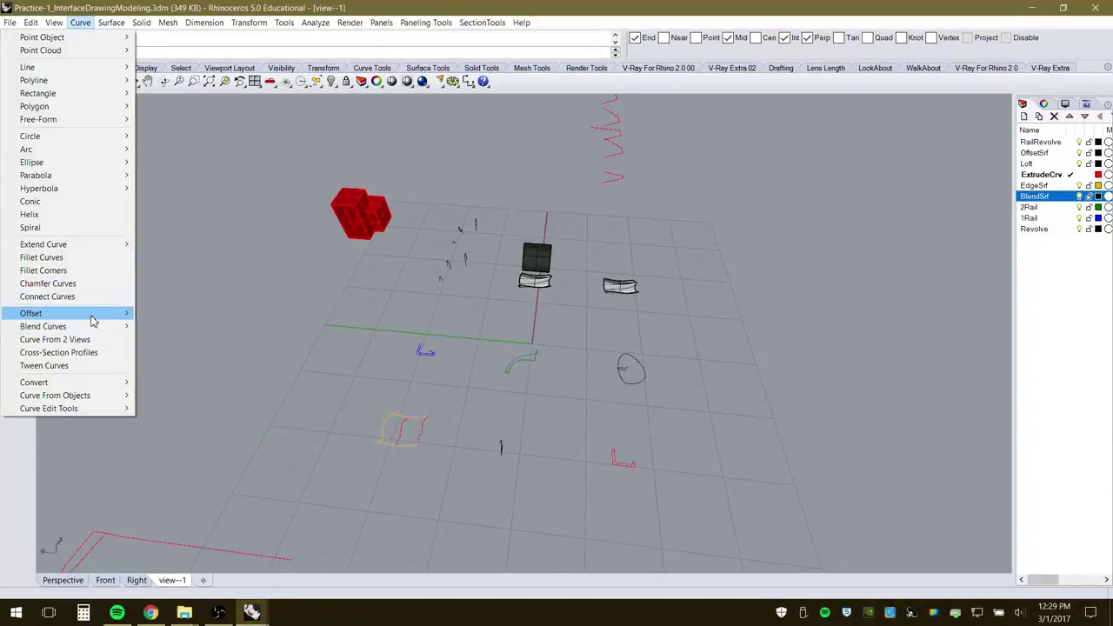
{"action": "mouse_move", "coordinate": [94, 319]}
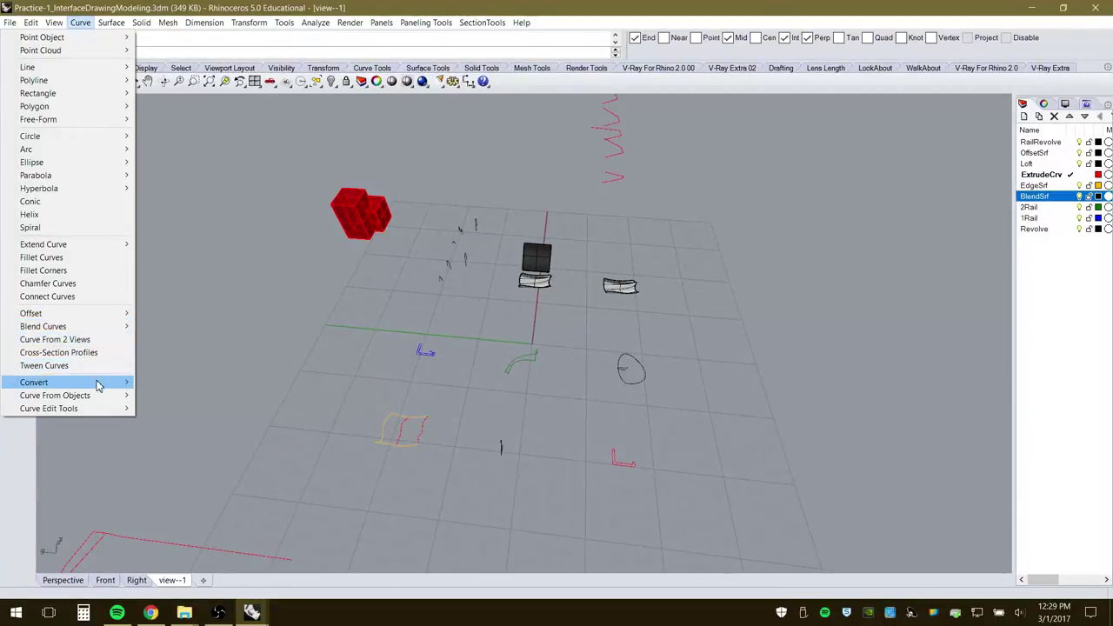
{"action": "mouse_move", "coordinate": [99, 385]}
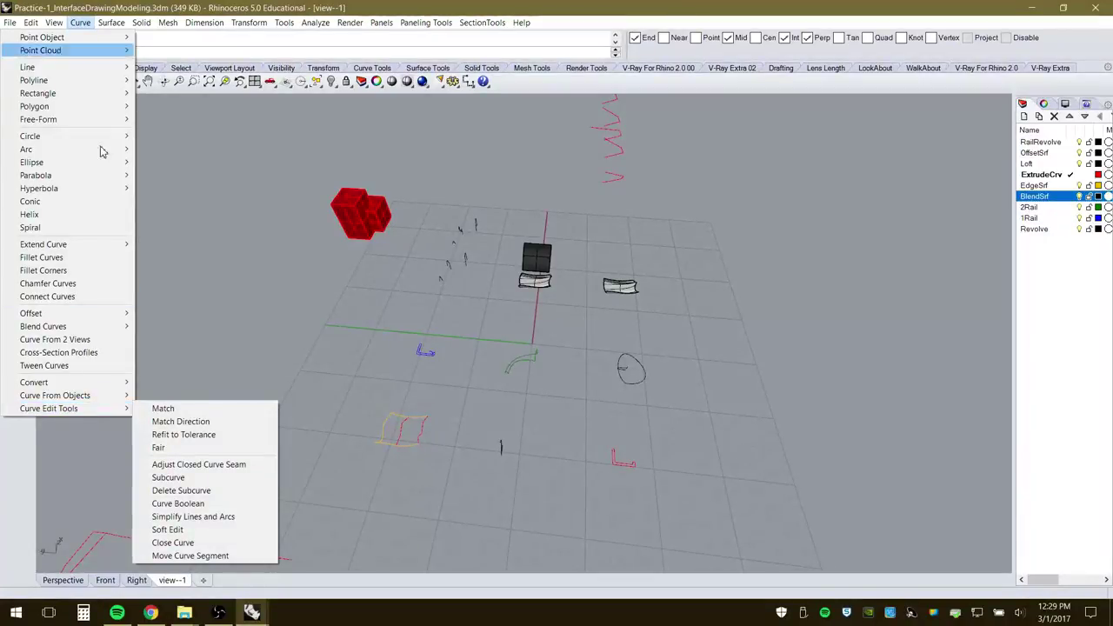
{"action": "left_click", "coordinate": [111, 24]}
{"action": "left_click", "coordinate": [113, 26]}
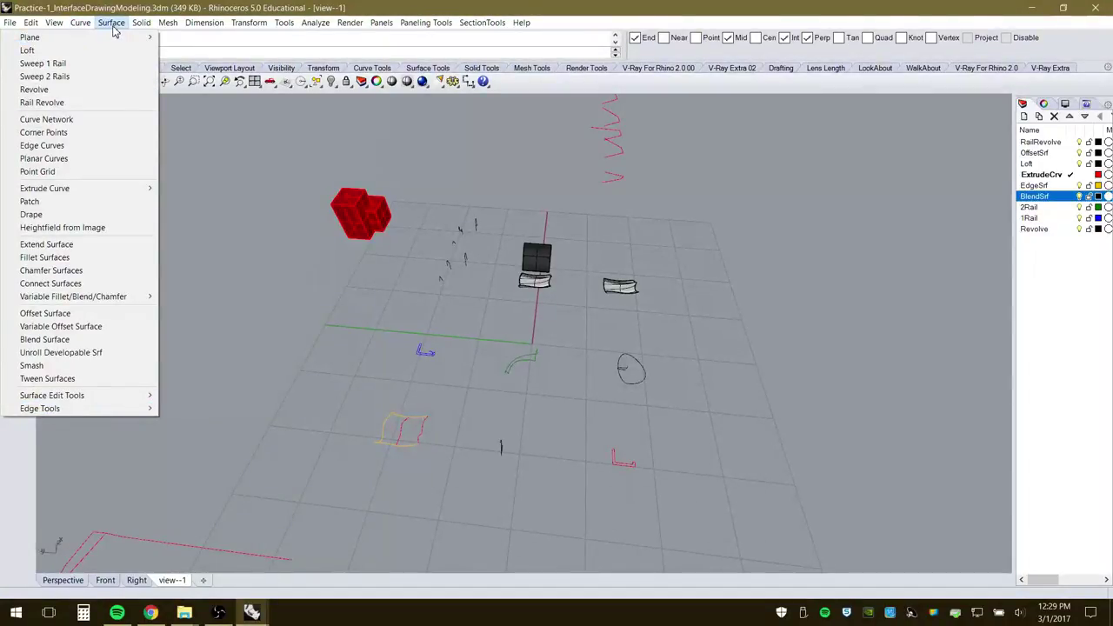
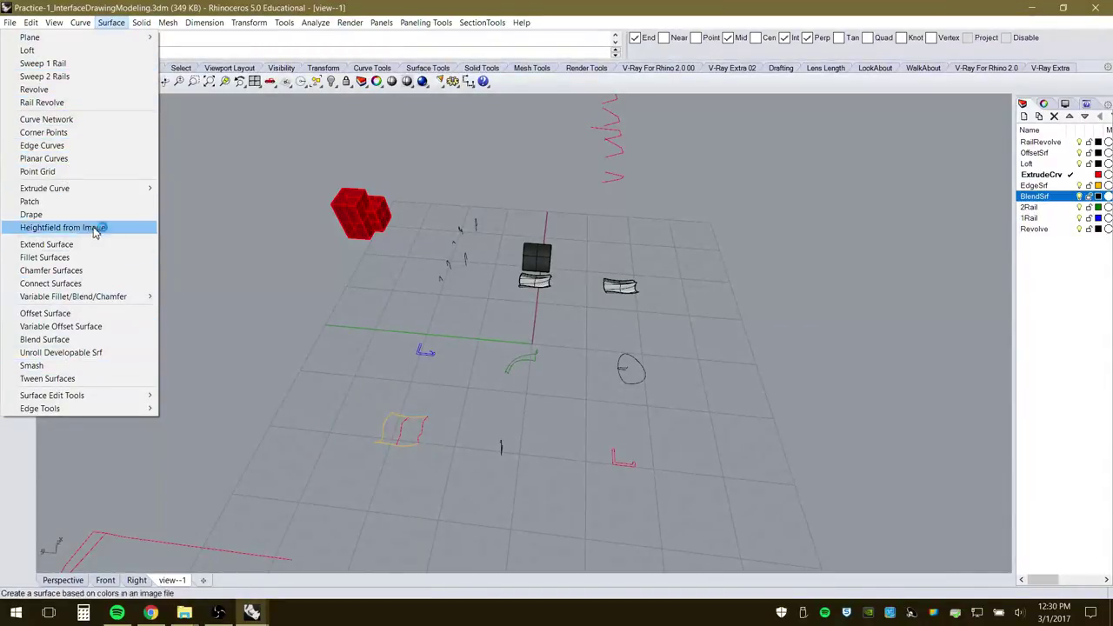
Explode the red block polysurface and delete its front face.
{"action": "mouse_move", "coordinate": [111, 401]}
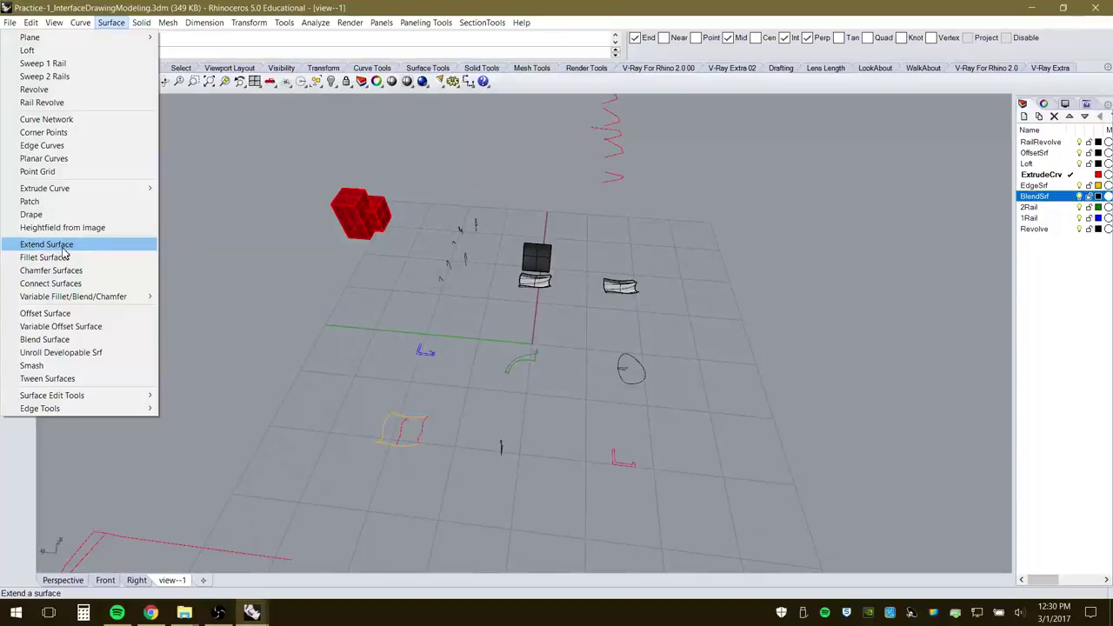
{"action": "mouse_move", "coordinate": [72, 189]}
{"action": "mouse_move", "coordinate": [142, 24]}
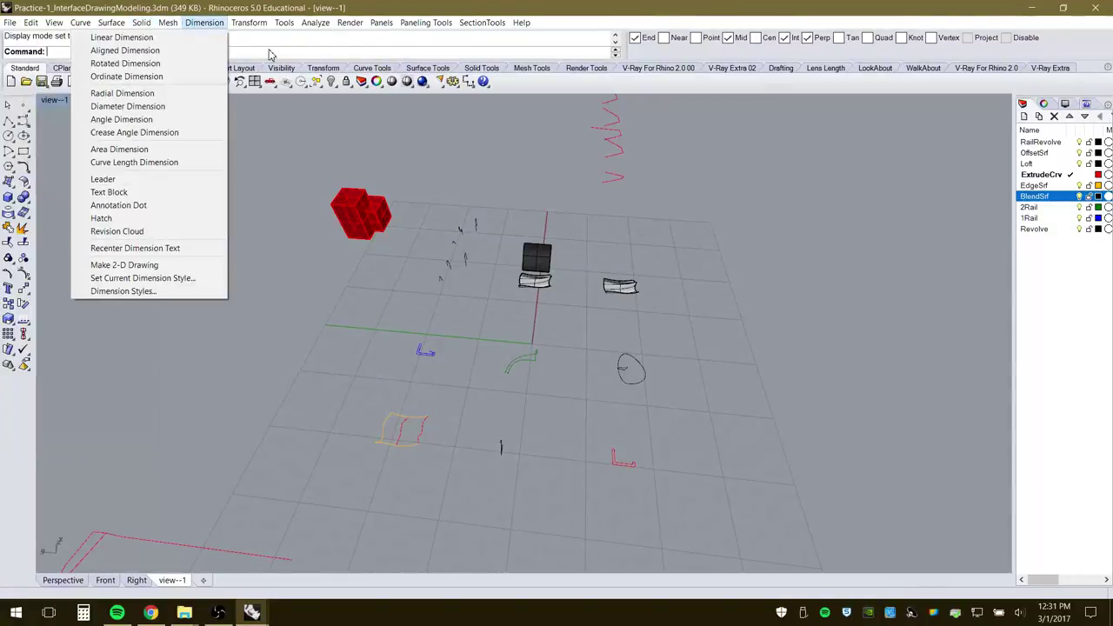
{"action": "left_click", "coordinate": [356, 185]}
{"action": "left_click", "coordinate": [344, 244]}
{"action": "scroll", "coordinate": [382, 260], "scroll_direction": "up", "scroll_amount": 5}
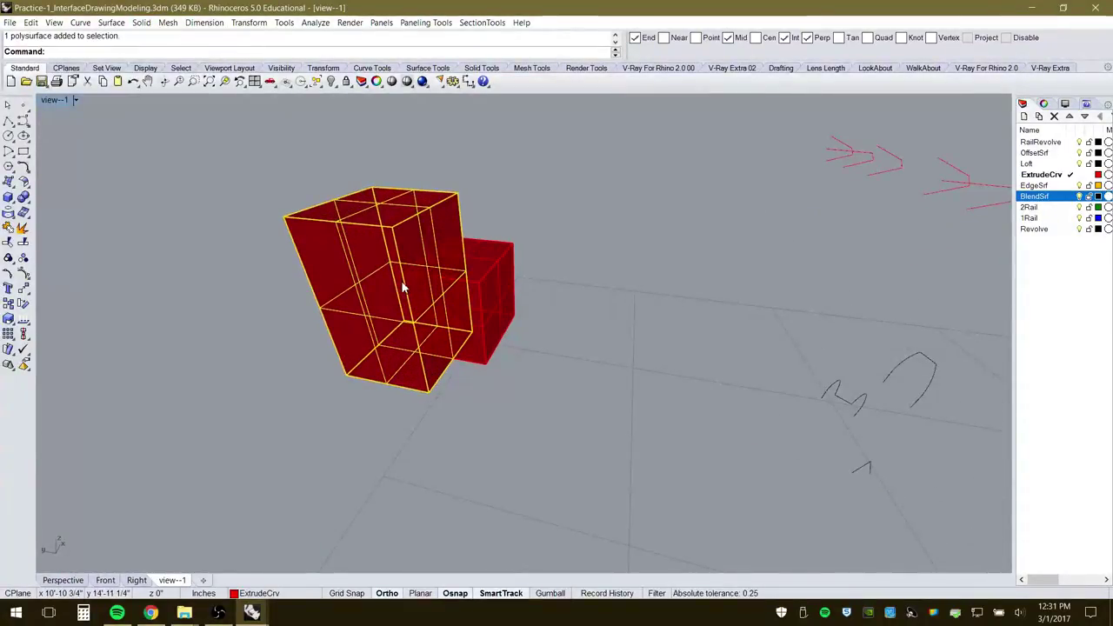
{"action": "left_click", "coordinate": [25, 229]}
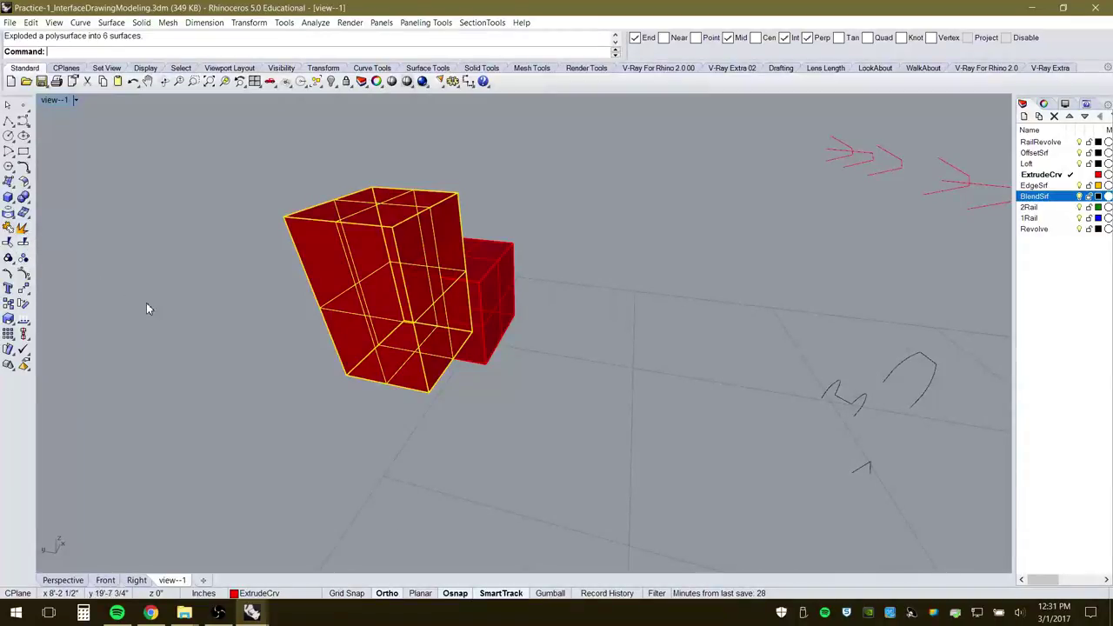
{"action": "left_click", "coordinate": [353, 285]}
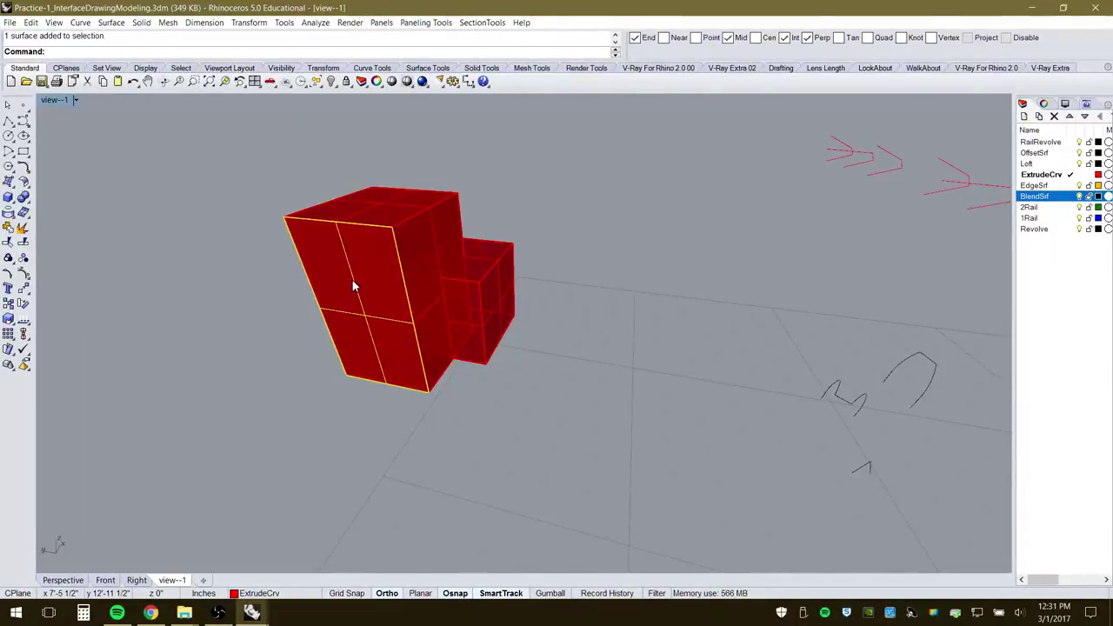
{"action": "key", "text": "Delete"}
Orbit around the opened block, then undo to restore the front face.
{"action": "right_click_drag", "start_coordinate": [285, 290], "coordinate": [369, 331]}
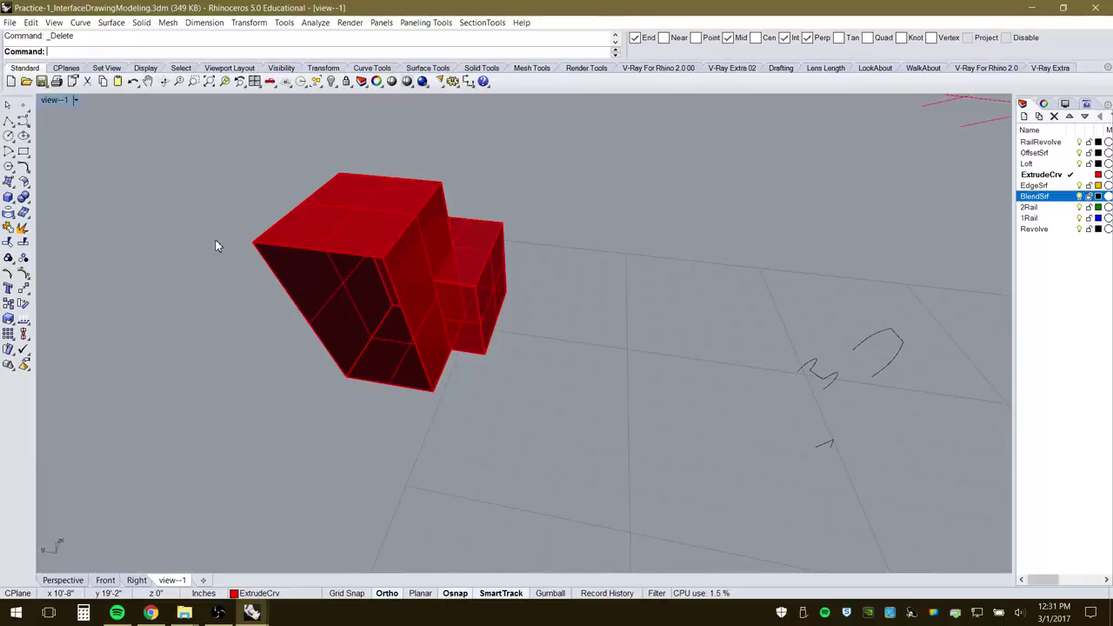
{"action": "key", "text": "ctrl+z"}
{"action": "key", "text": "ctrl+z"}
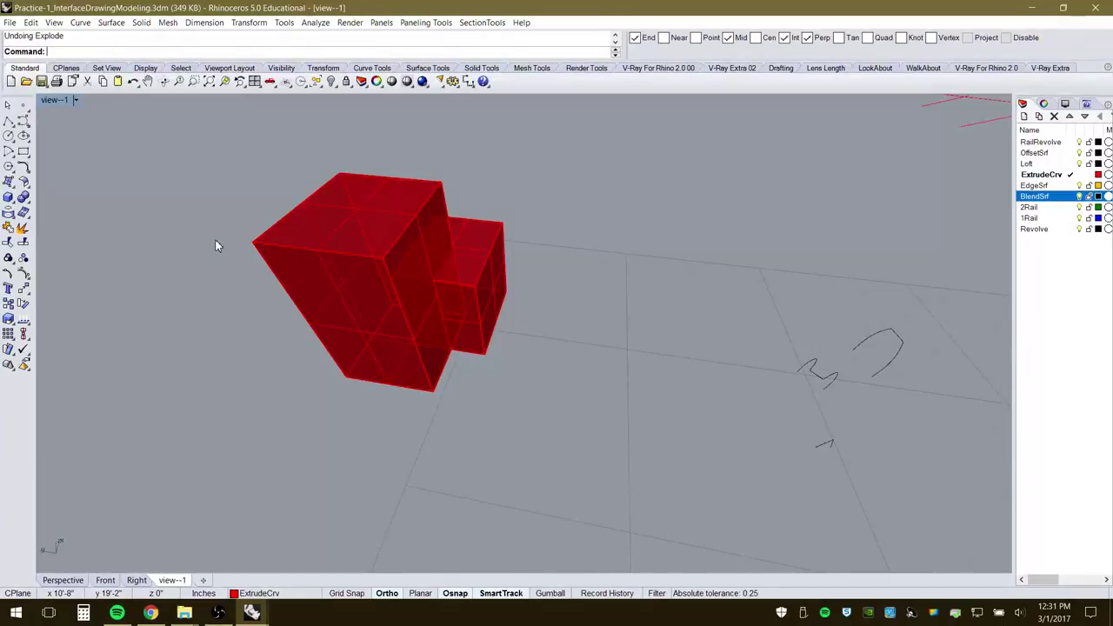
{"action": "scroll", "coordinate": [193, 247], "scroll_direction": "down", "scroll_amount": 6}
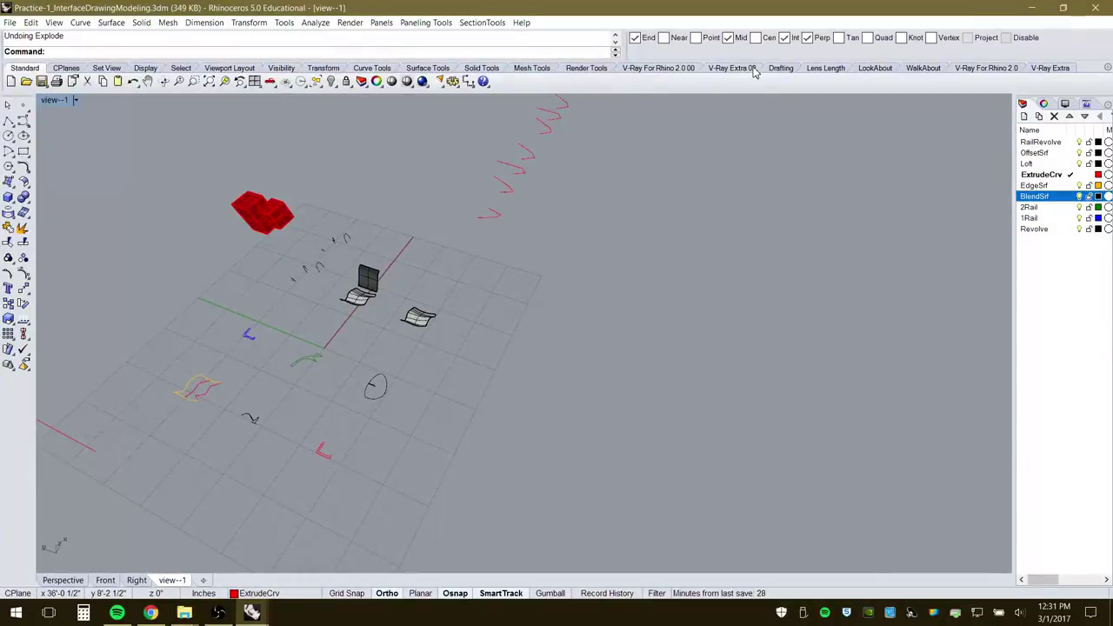
Change the Perspective lens length from the Lens Length tools and reframe the surfaces.
{"action": "left_click", "coordinate": [822, 71]}
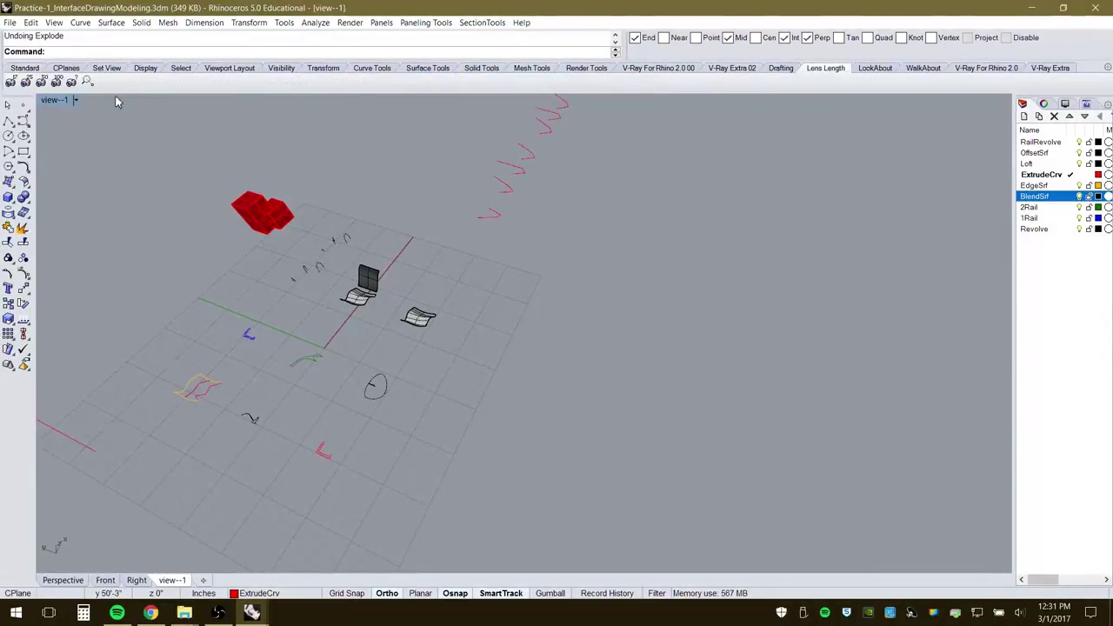
{"action": "left_click", "coordinate": [41, 81]}
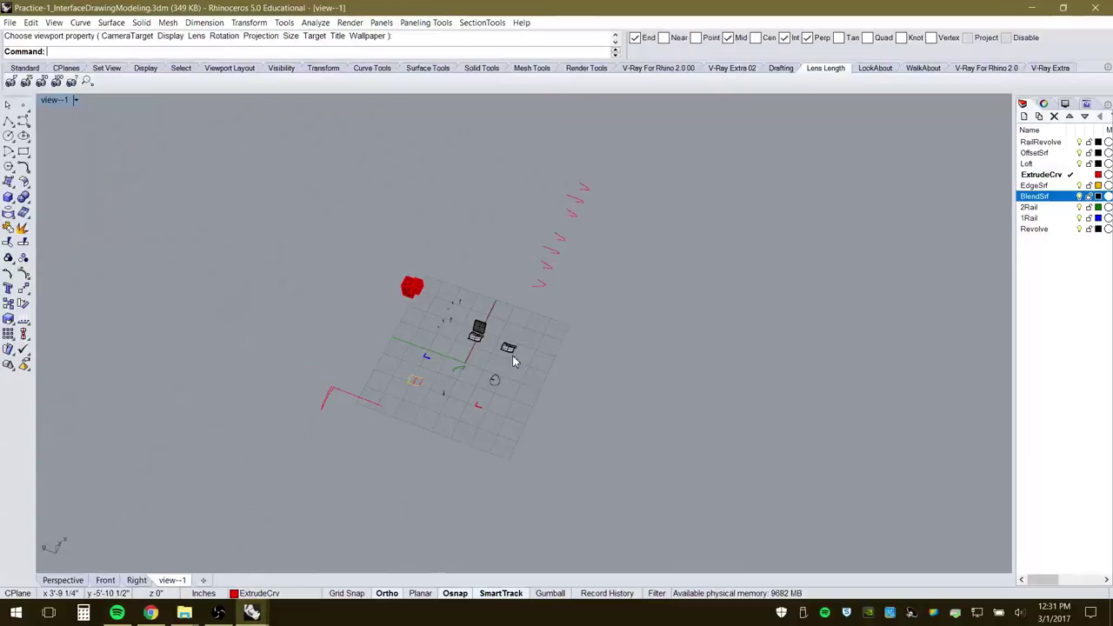
{"action": "scroll", "coordinate": [477, 345], "scroll_direction": "up", "scroll_amount": 8}
{"action": "scroll", "coordinate": [496, 340], "scroll_direction": "down", "scroll_amount": 4}
{"action": "scroll", "coordinate": [489, 325], "scroll_direction": "up", "scroll_amount": 5}
{"action": "right_click_drag", "start_coordinate": [489, 326], "coordinate": [439, 356]}
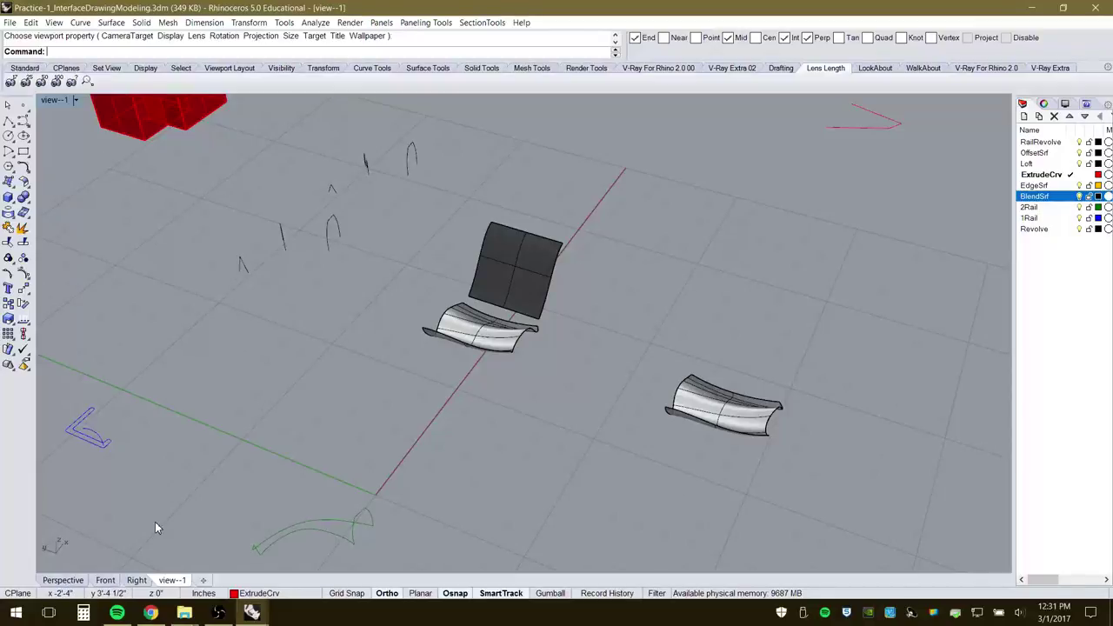
Set the viewport to Top through the viewport title menu's Set View options.
{"action": "right_click", "coordinate": [171, 581]}
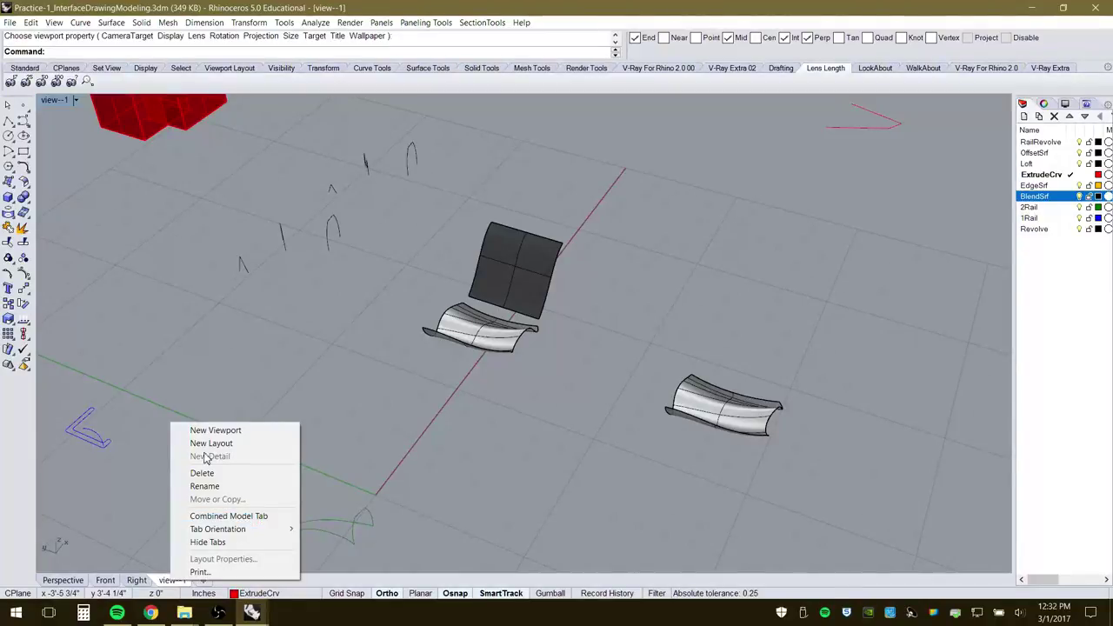
{"action": "left_click", "coordinate": [137, 167]}
{"action": "left_click", "coordinate": [76, 100]}
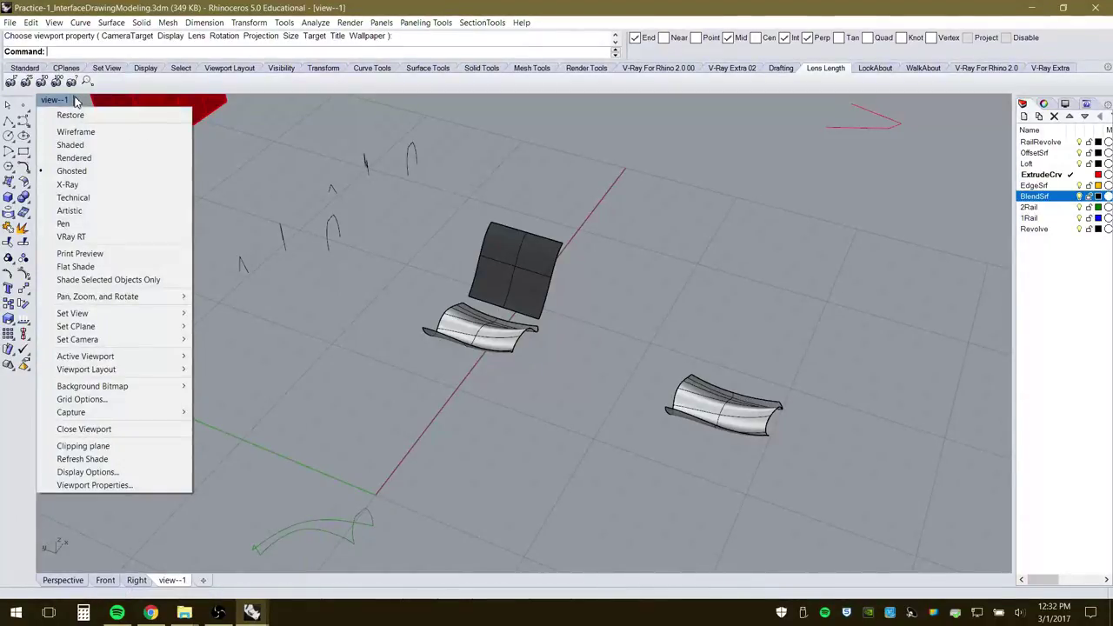
{"action": "mouse_move", "coordinate": [106, 314]}
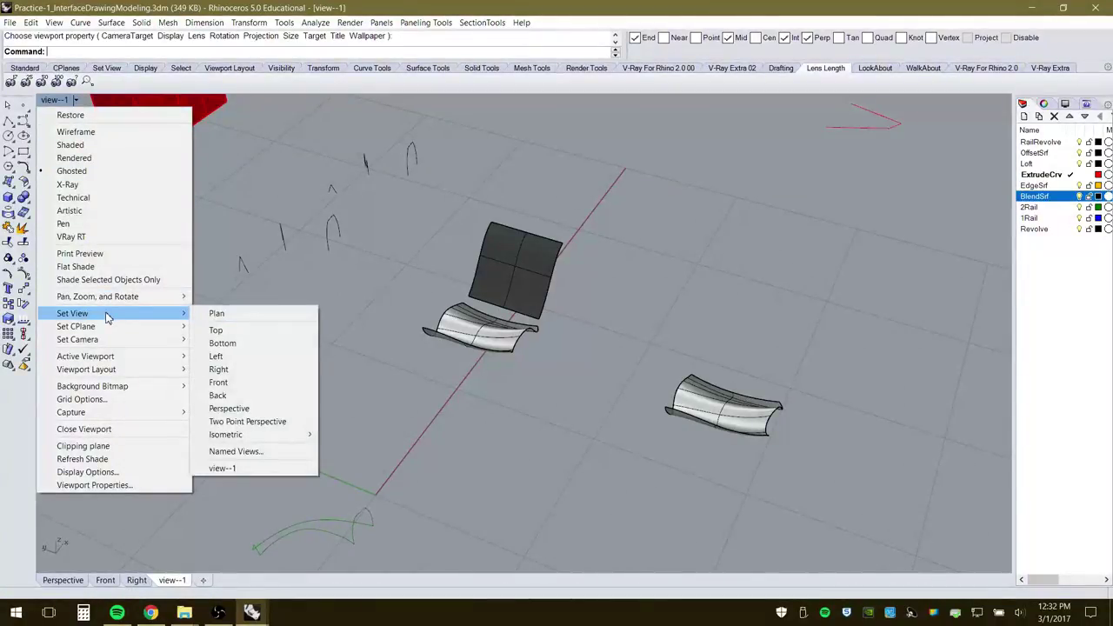
{"action": "left_click", "coordinate": [215, 330]}
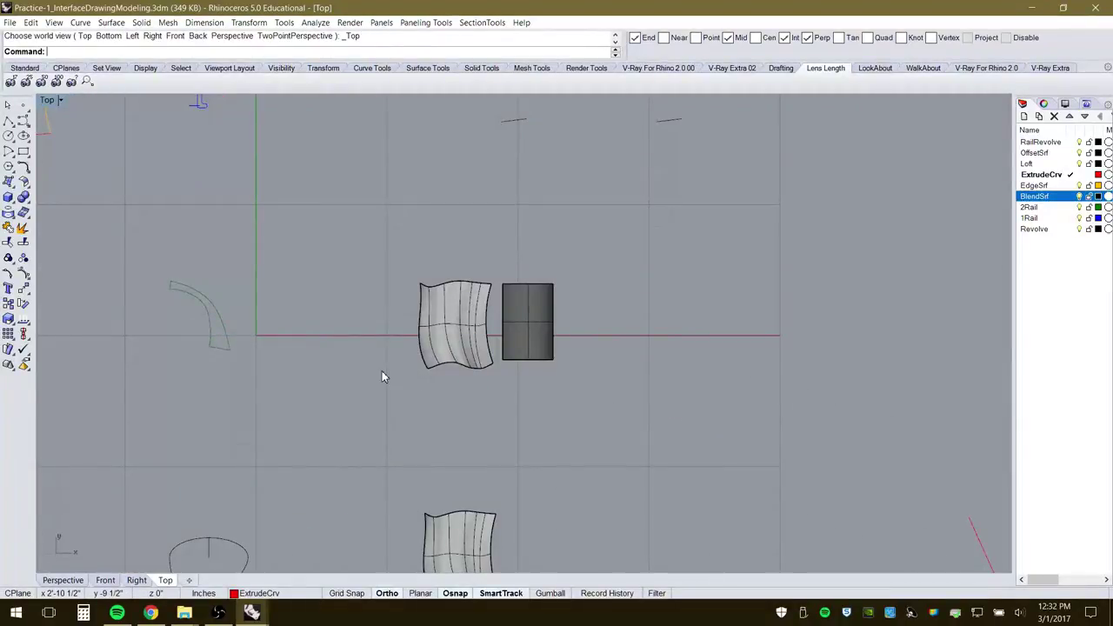
{"action": "scroll", "coordinate": [434, 357], "scroll_direction": "up", "scroll_amount": 6}
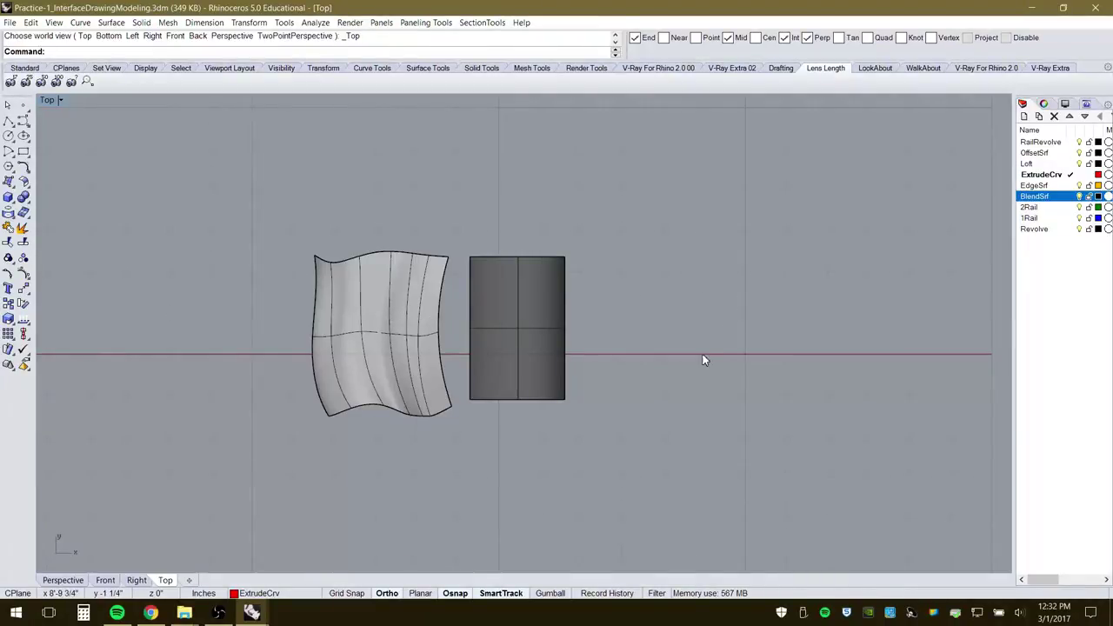
{"action": "scroll", "coordinate": [668, 275], "scroll_direction": "down", "scroll_amount": 3}
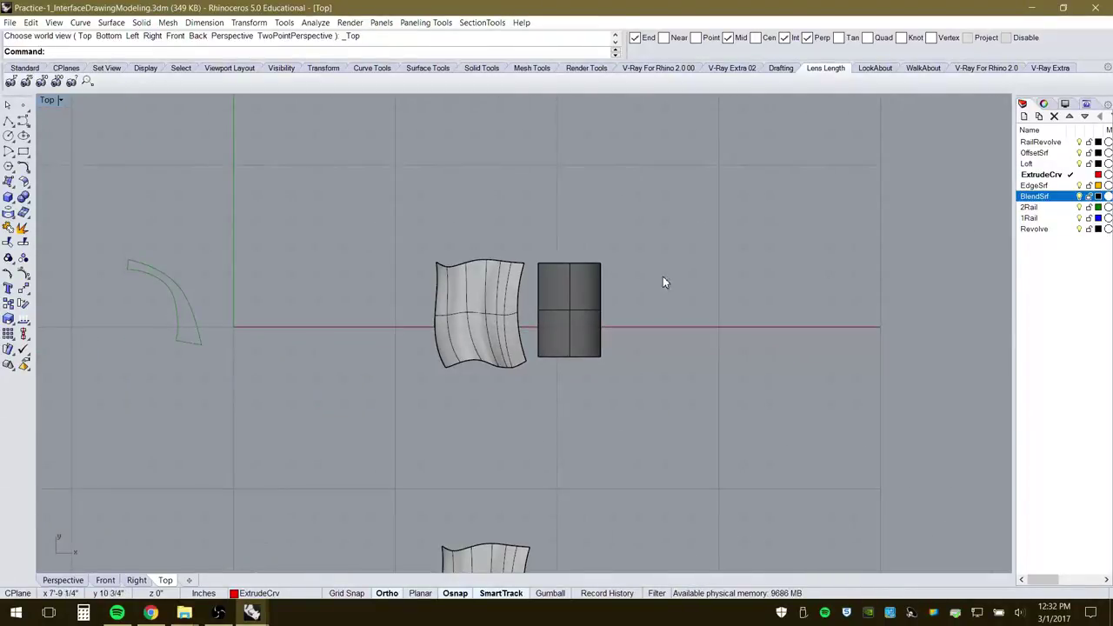
{"action": "right_click_drag", "start_coordinate": [706, 298], "coordinate": [675, 296]}
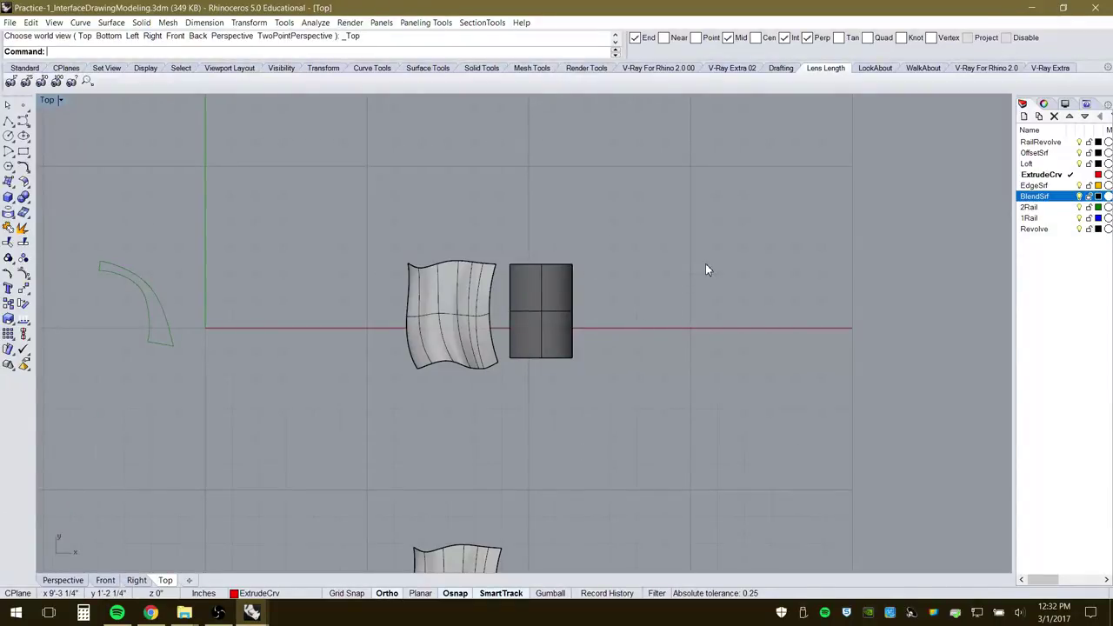
{"action": "left_click_drag", "start_coordinate": [713, 230], "coordinate": [800, 305]}
{"action": "left_click_drag", "start_coordinate": [627, 272], "coordinate": [630, 270]}
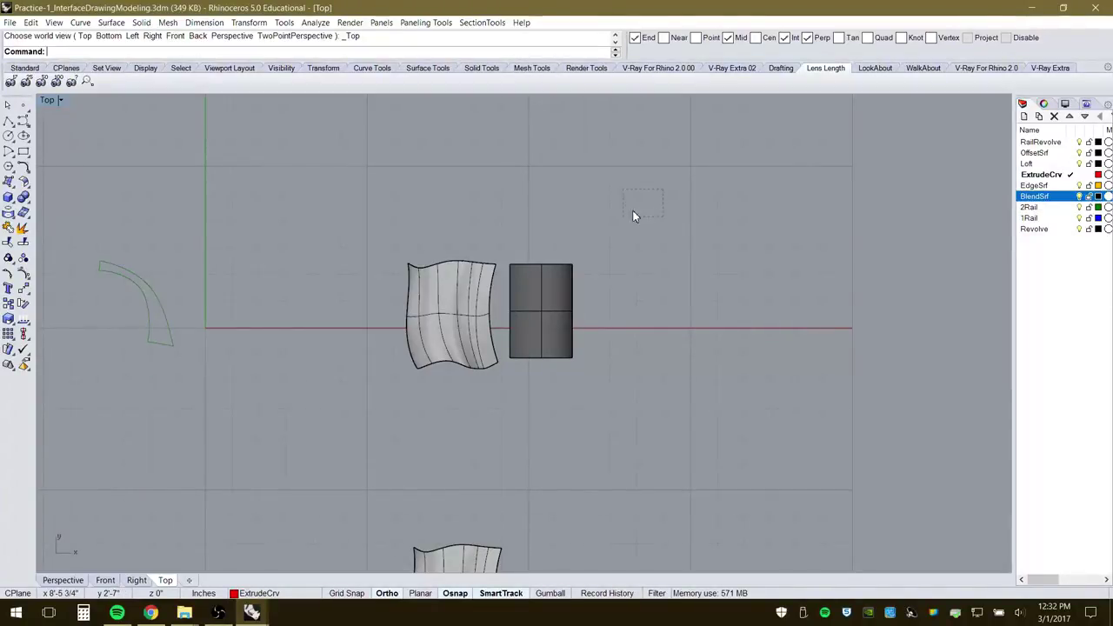
{"action": "left_click_drag", "start_coordinate": [596, 243], "coordinate": [595, 248]}
{"action": "left_click", "coordinate": [569, 281]}
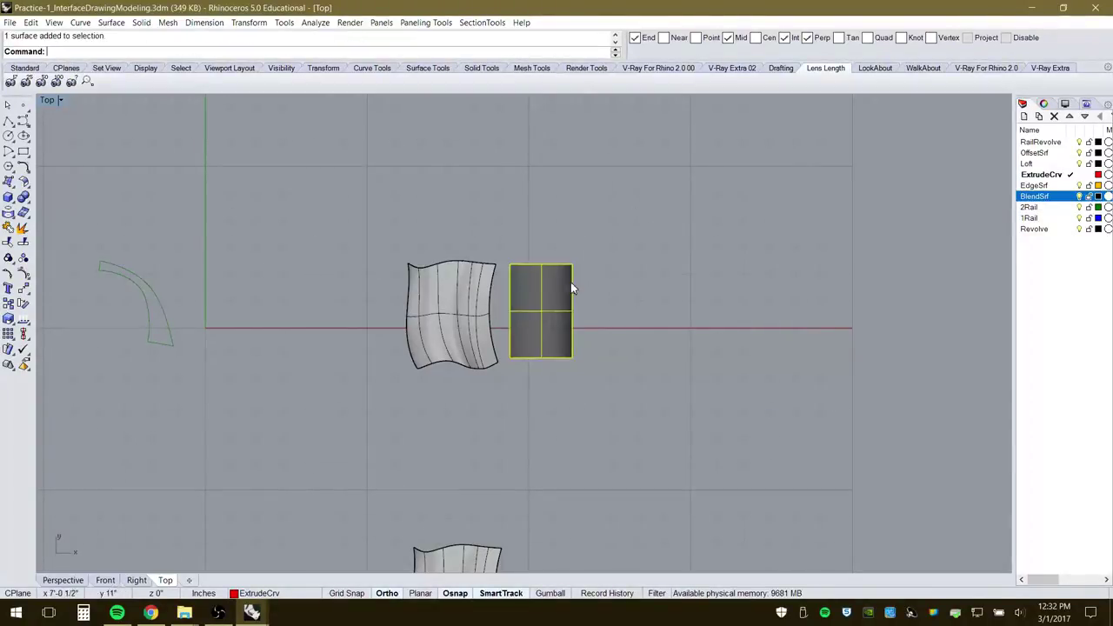
{"action": "left_click", "coordinate": [619, 278]}
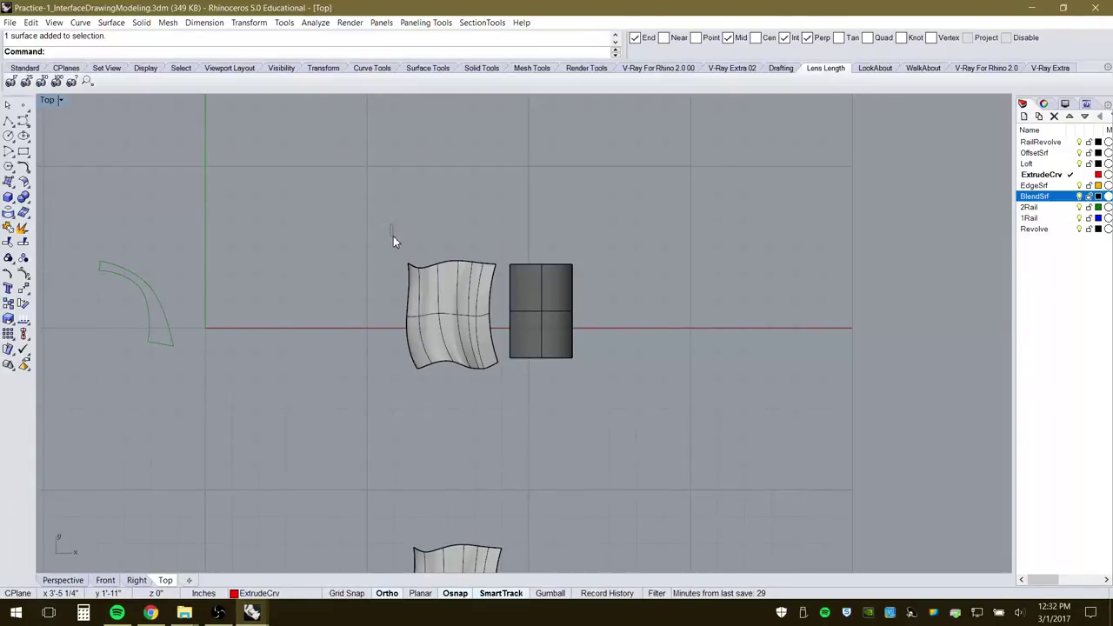
{"action": "left_click_drag", "start_coordinate": [398, 242], "coordinate": [482, 393]}
{"action": "left_click_drag", "start_coordinate": [393, 235], "coordinate": [484, 394]}
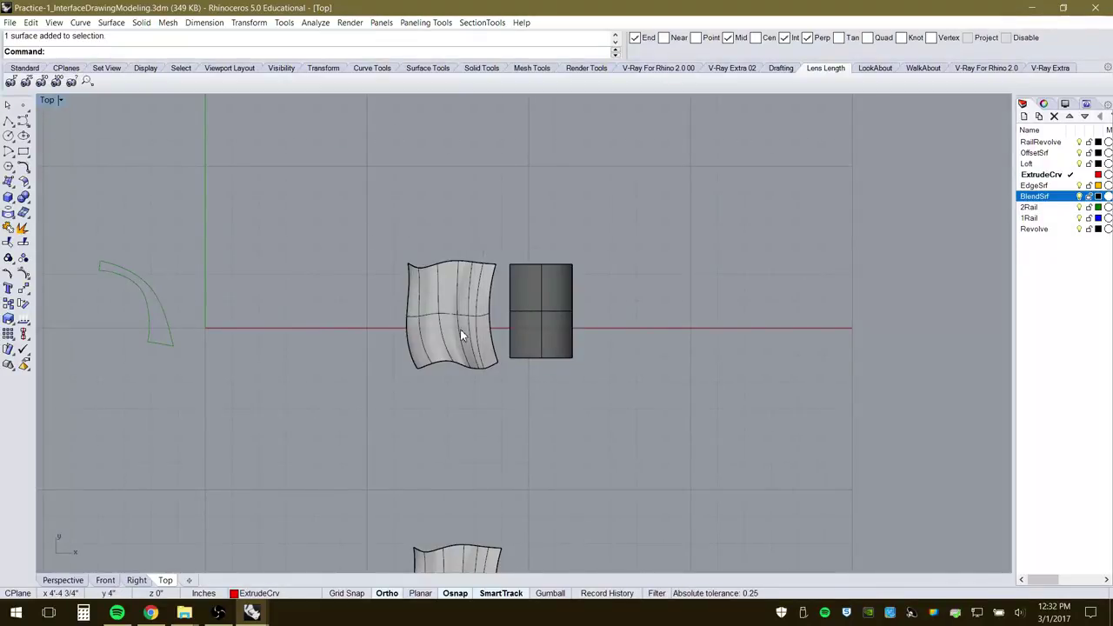
{"action": "left_click_drag", "start_coordinate": [393, 241], "coordinate": [529, 392]}
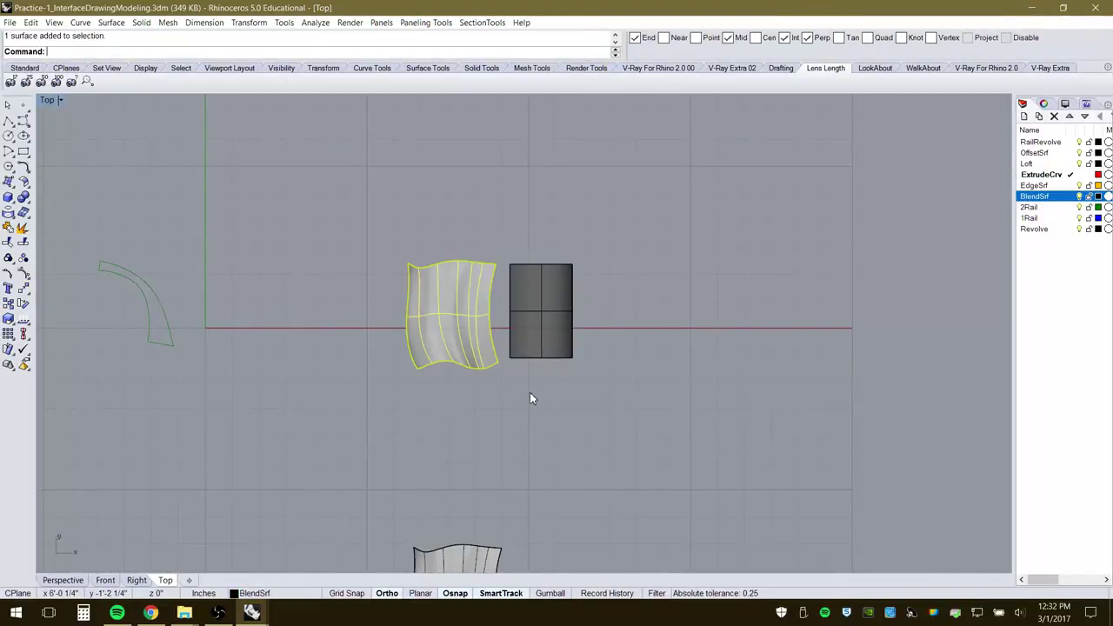
{"action": "key", "text": "Escape"}
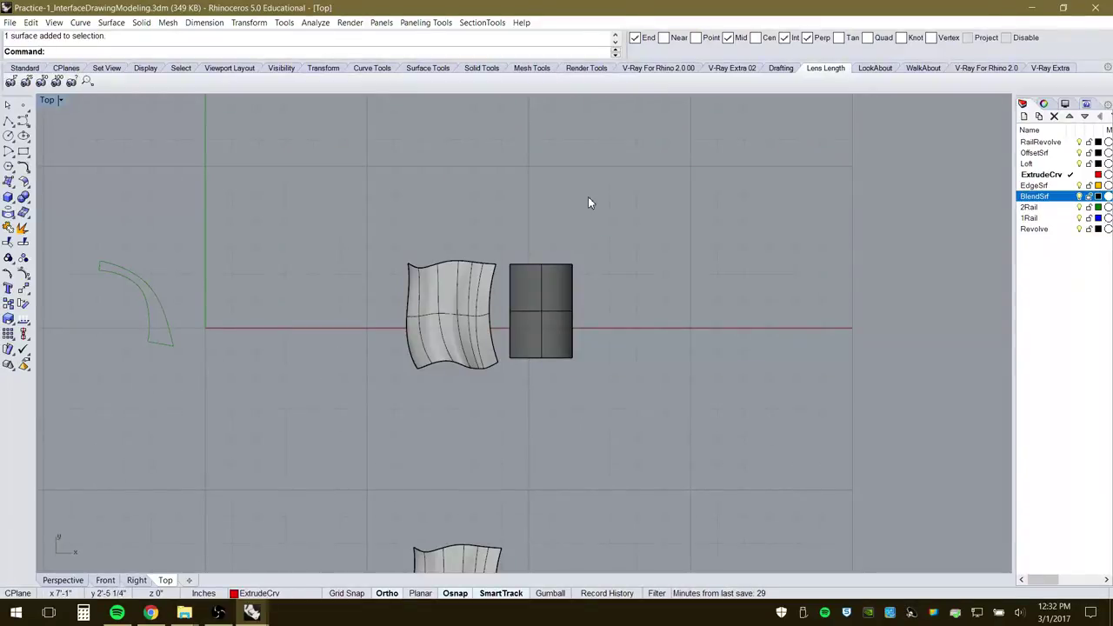
{"action": "left_click_drag", "start_coordinate": [555, 219], "coordinate": [542, 227]}
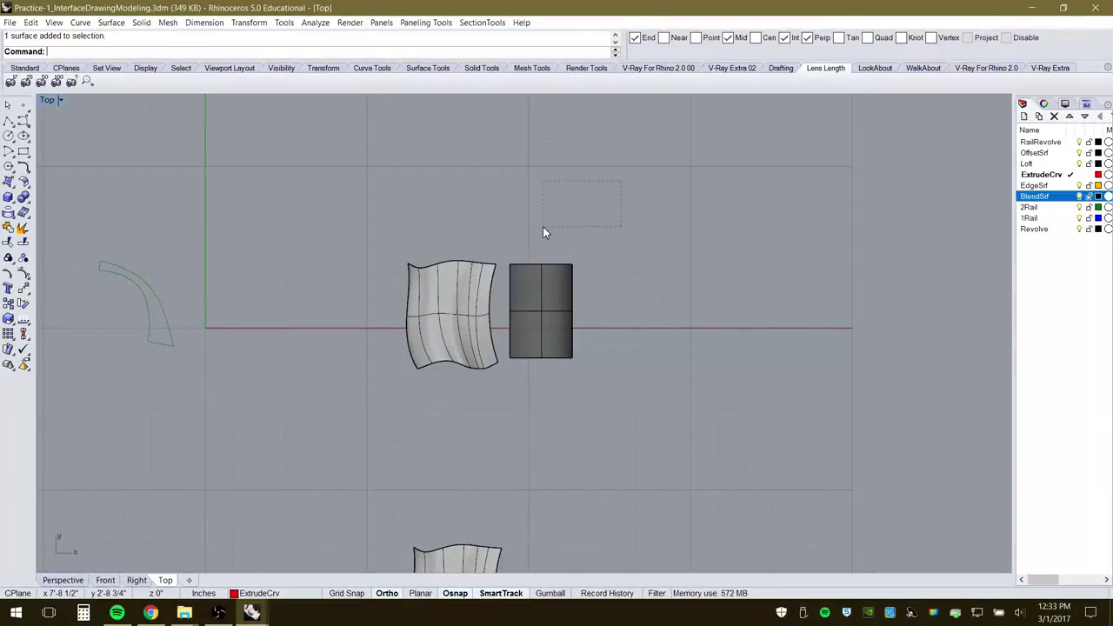
{"action": "left_click_drag", "start_coordinate": [469, 277], "coordinate": [468, 274]}
{"action": "key", "text": "Escape"}
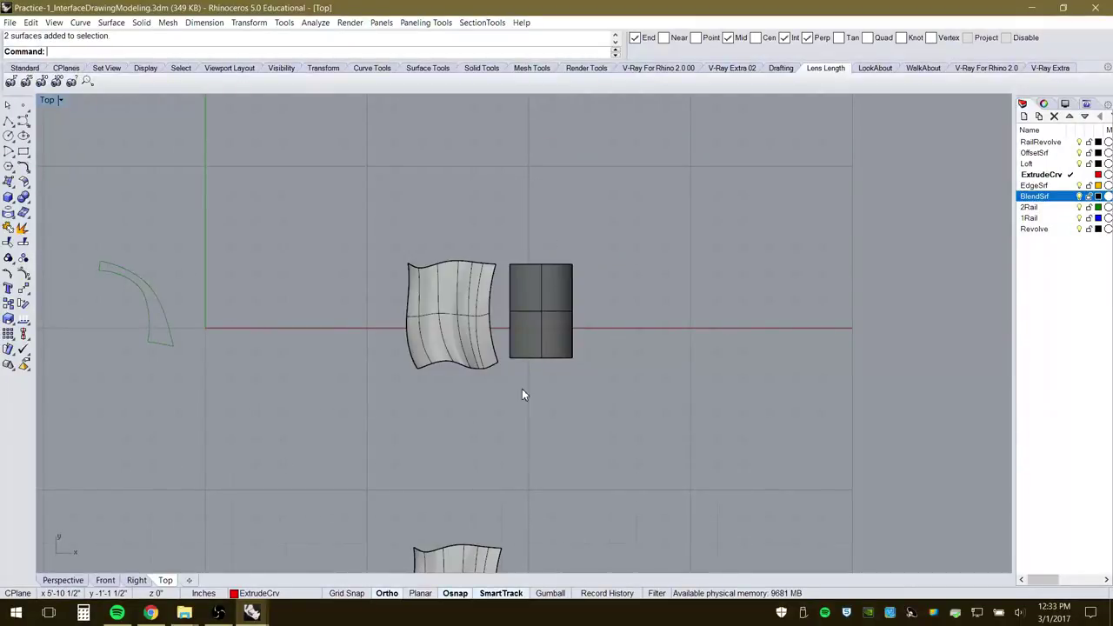
{"action": "scroll", "coordinate": [505, 326], "scroll_direction": "up", "scroll_amount": 5}
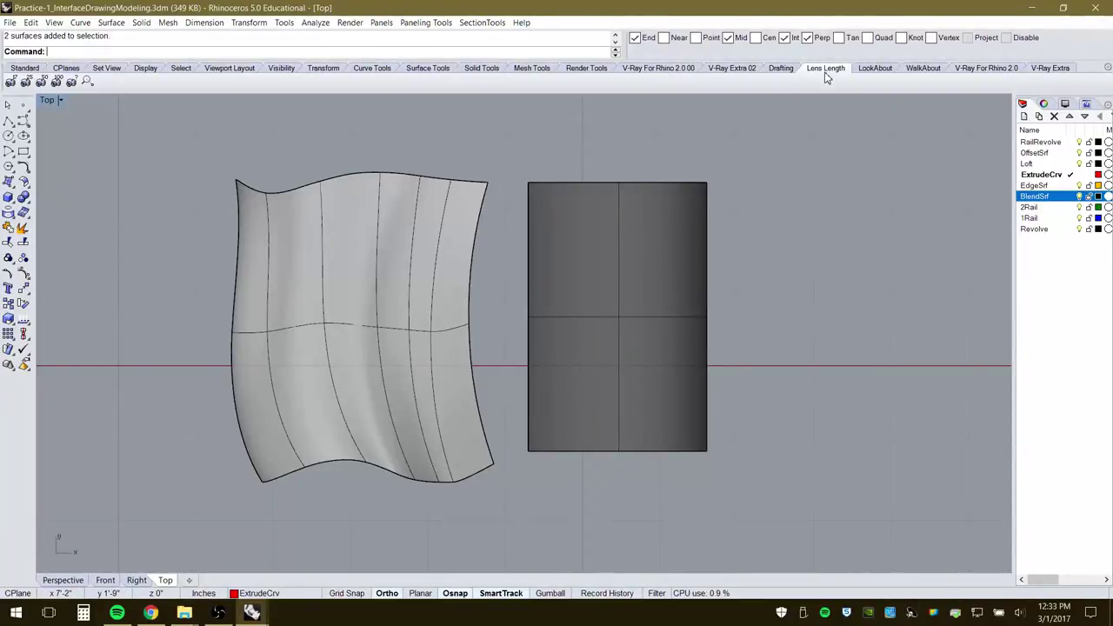
Check the Document Properties Mesh page, cancel, then pan Top to reveal both surfaces.
{"action": "left_click", "coordinate": [34, 69]}
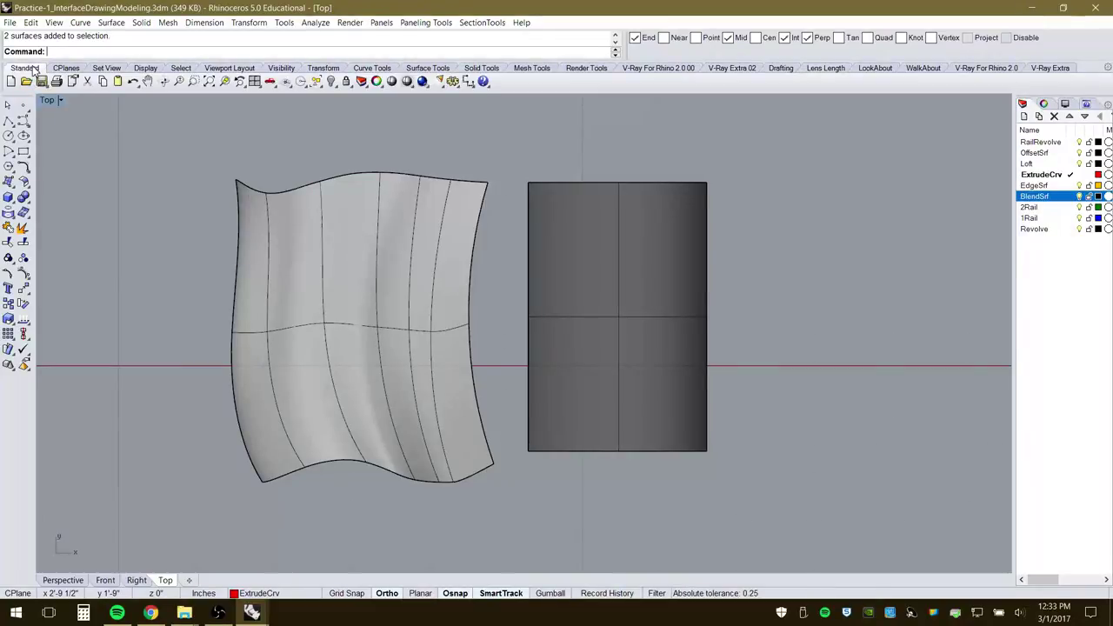
{"action": "right_click", "coordinate": [422, 82]}
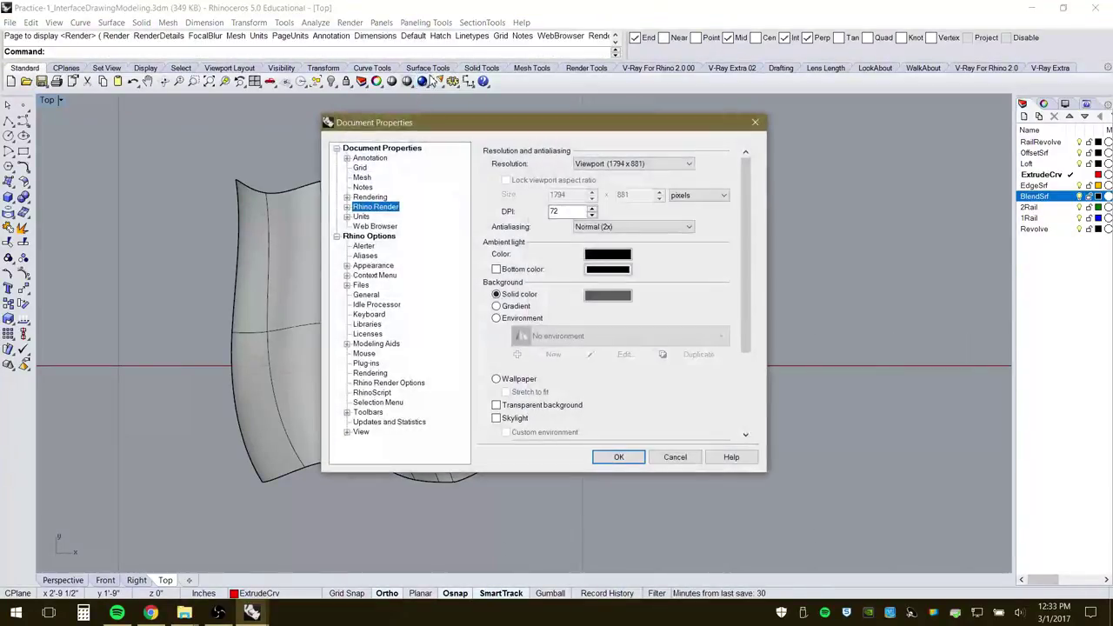
{"action": "left_click_drag", "start_coordinate": [471, 116], "coordinate": [456, 111]}
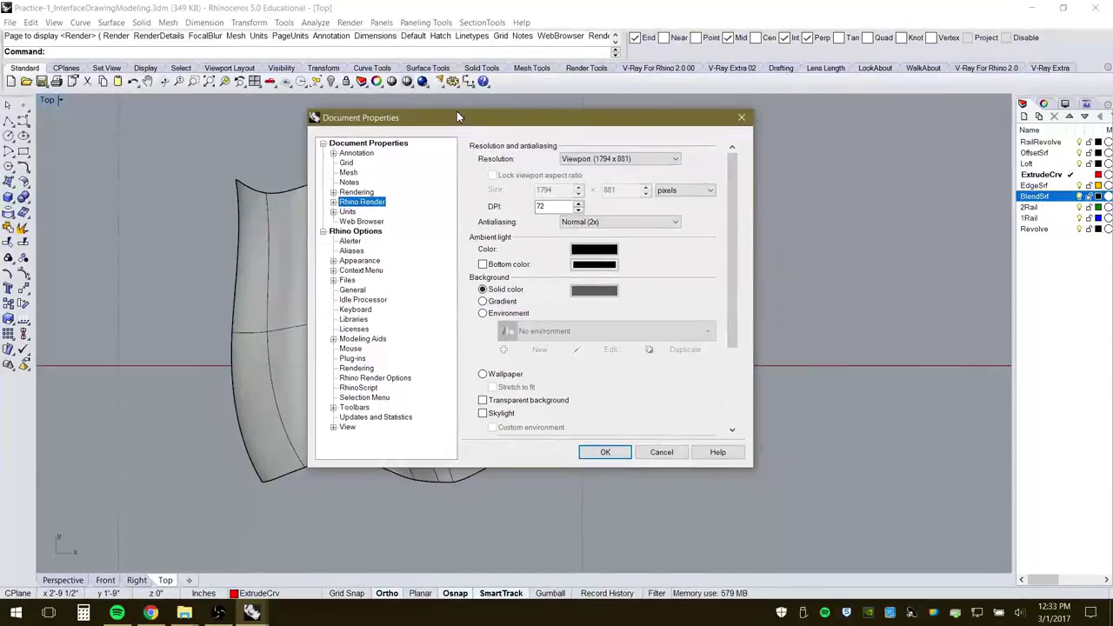
{"action": "left_click", "coordinate": [348, 172]}
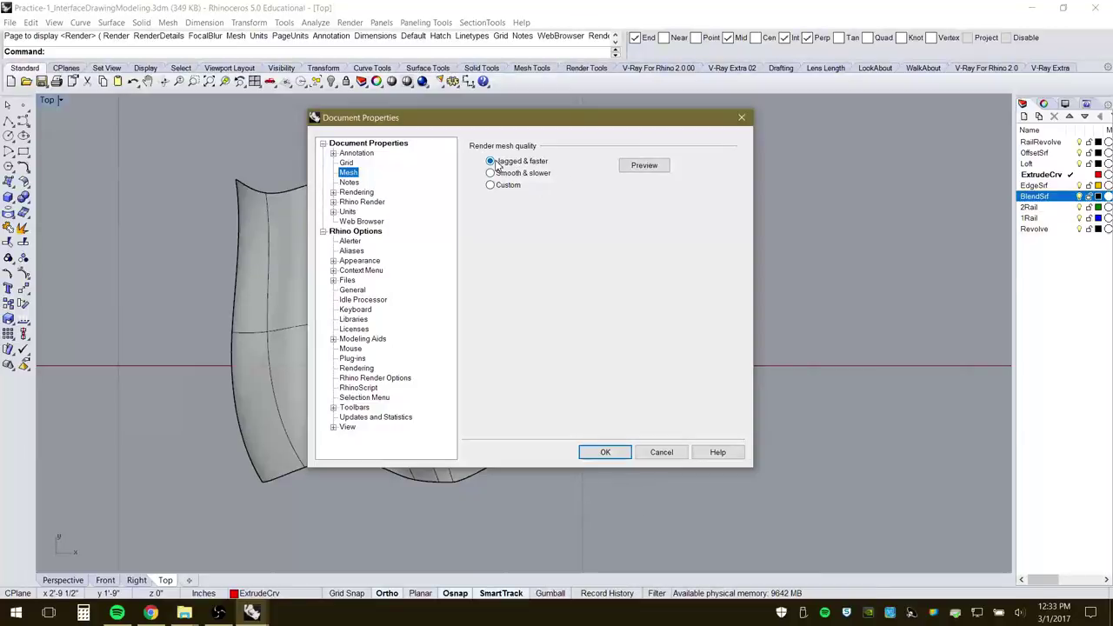
{"action": "left_click", "coordinate": [660, 452]}
{"action": "mouse_move", "coordinate": [443, 426]}
{"action": "right_mouse_down"}
{"action": "mouse_move", "coordinate": [468, 345]}
{"action": "mouse_move", "coordinate": [442, 412]}
{"action": "right_mouse_up"}
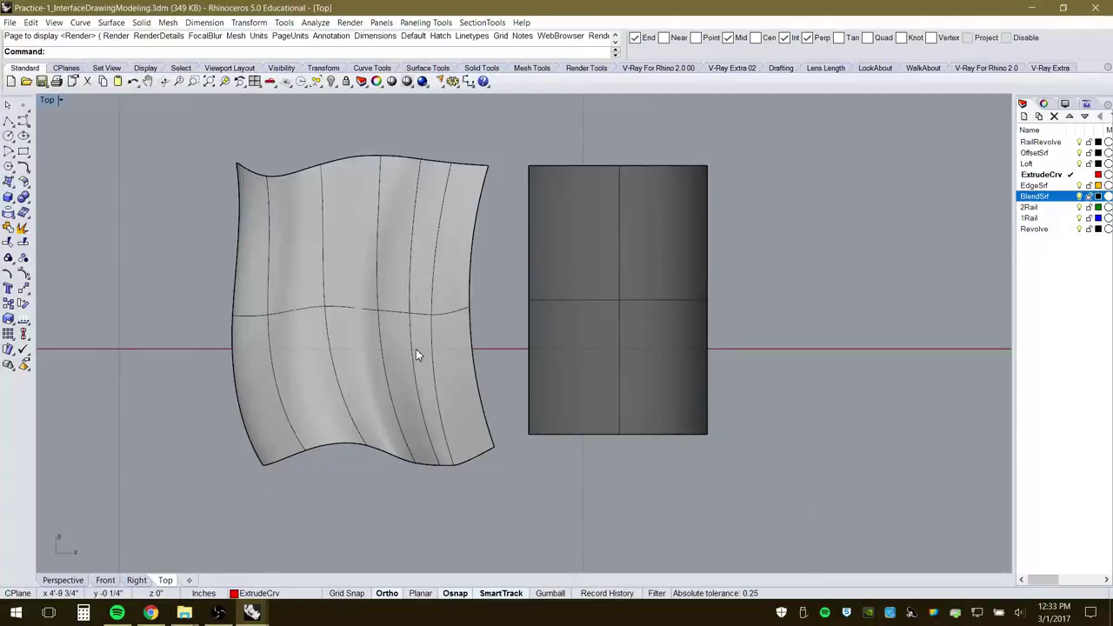
Switch to Perspective, orbit low and zoom onto the wavy surface's edge, then reopen Render settings.
{"action": "left_click", "coordinate": [70, 580]}
{"action": "right_click_drag", "start_coordinate": [534, 396], "coordinate": [576, 391]}
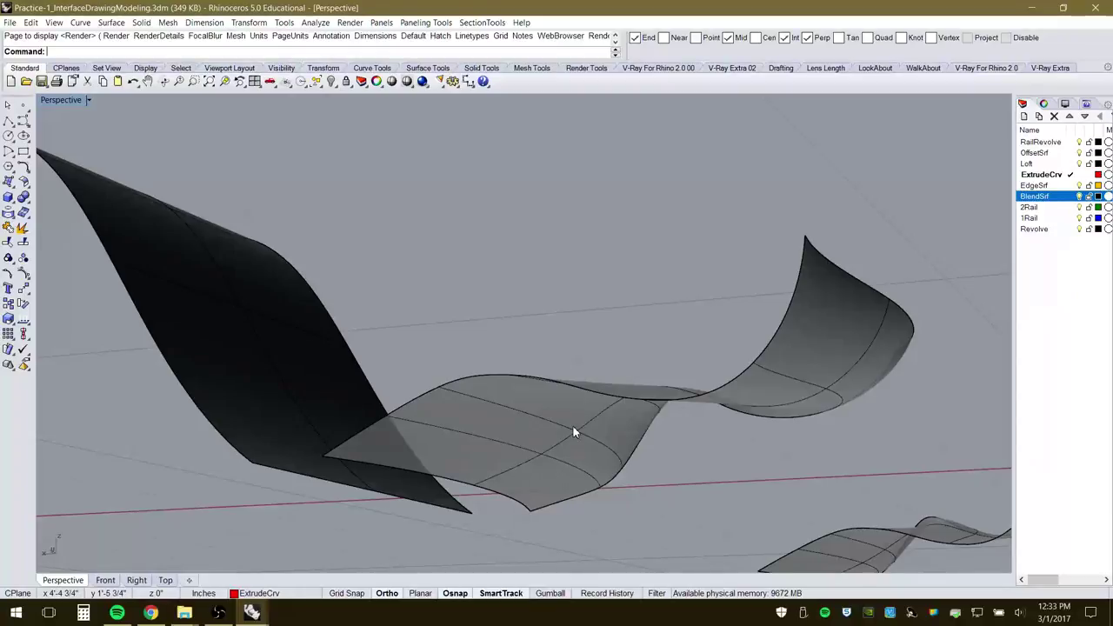
{"action": "right_click_drag", "start_coordinate": [586, 418], "coordinate": [609, 451]}
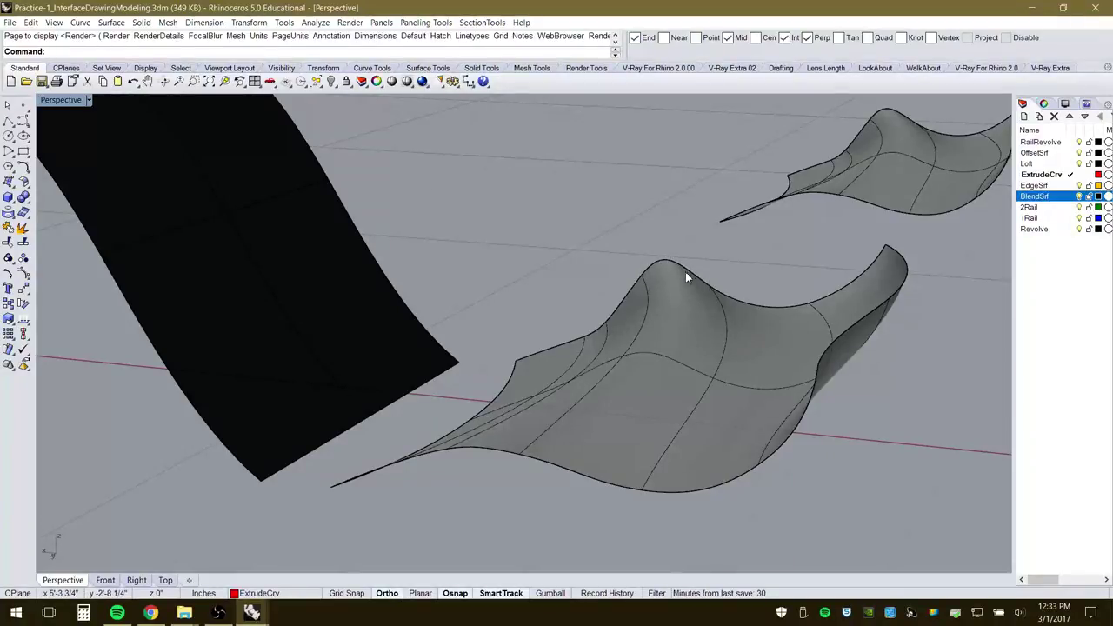
{"action": "right_click_drag", "start_coordinate": [701, 301], "coordinate": [455, 365]}
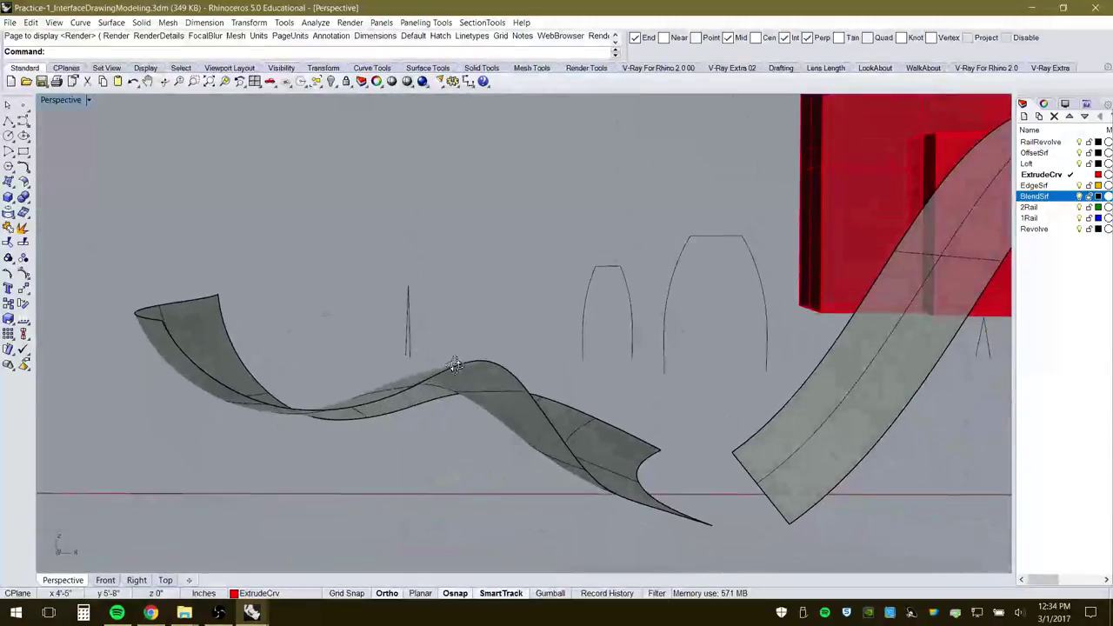
{"action": "scroll", "coordinate": [455, 365], "scroll_direction": "up", "scroll_amount": 4}
{"action": "scroll", "coordinate": [493, 295], "scroll_direction": "up", "scroll_amount": 1}
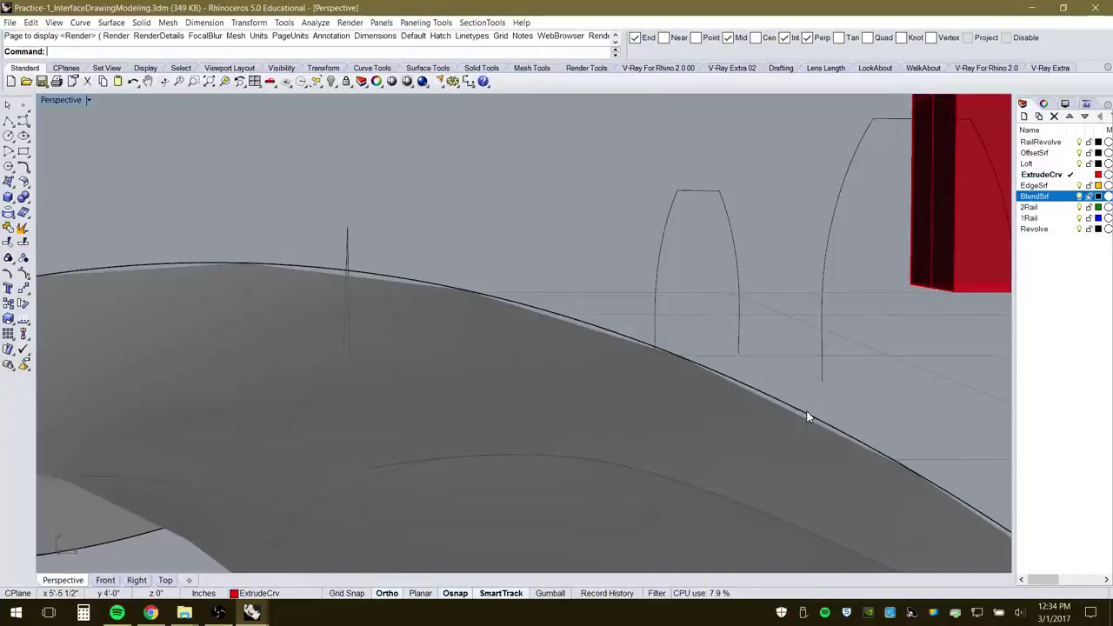
{"action": "right_click", "coordinate": [422, 82]}
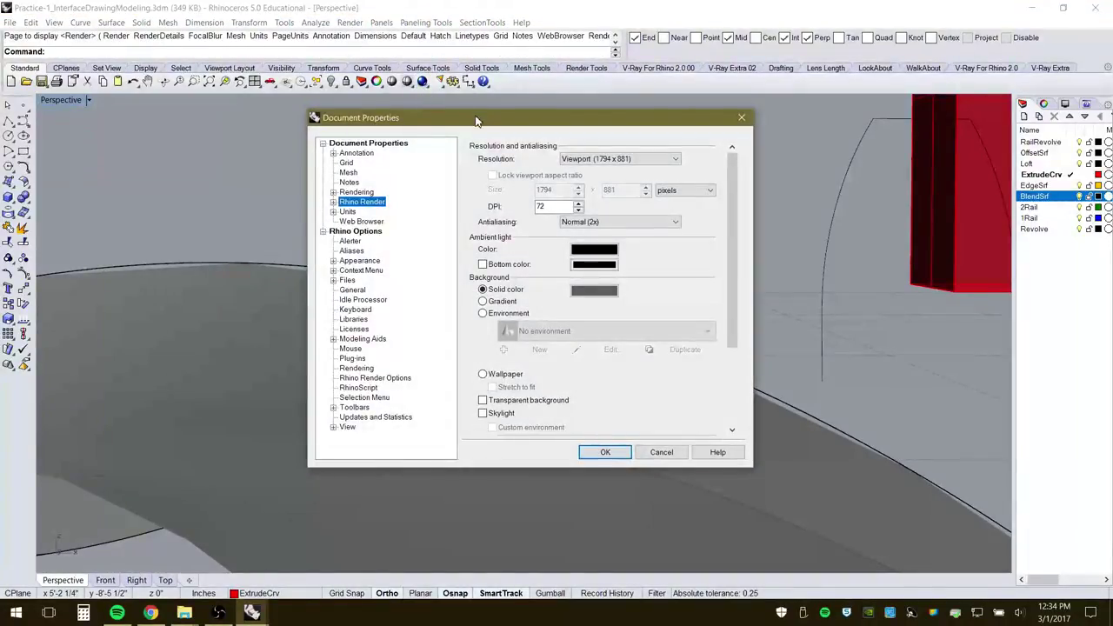
Change render mesh quality from Jagged & faster to Smooth & slower and apply it.
{"action": "left_click_drag", "start_coordinate": [476, 118], "coordinate": [299, 44]}
{"action": "left_click", "coordinate": [173, 98]}
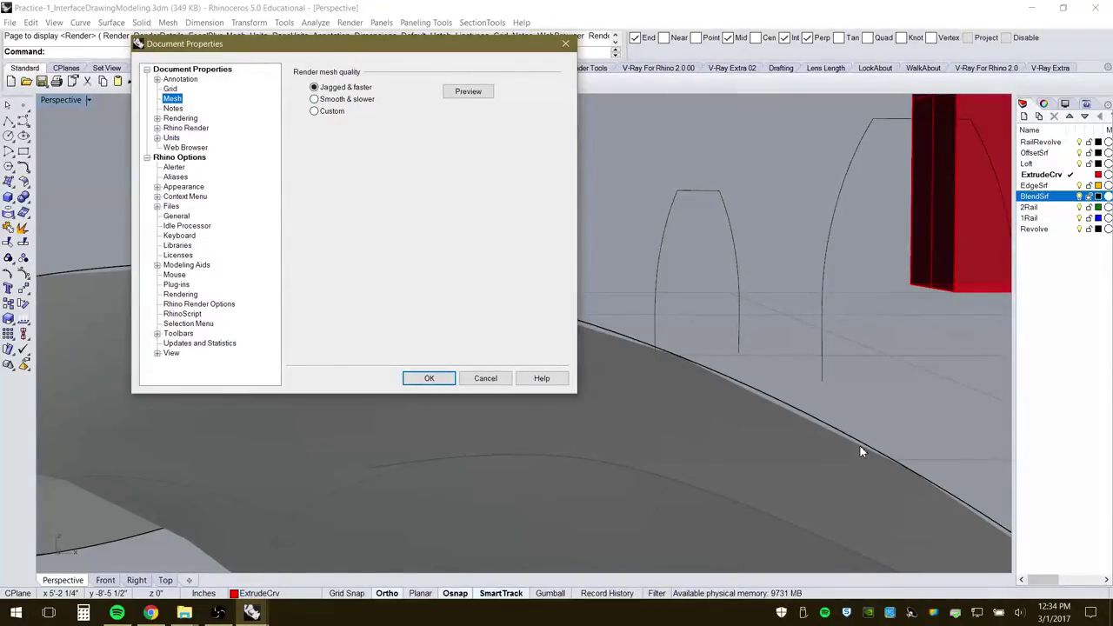
{"action": "left_click", "coordinate": [330, 100]}
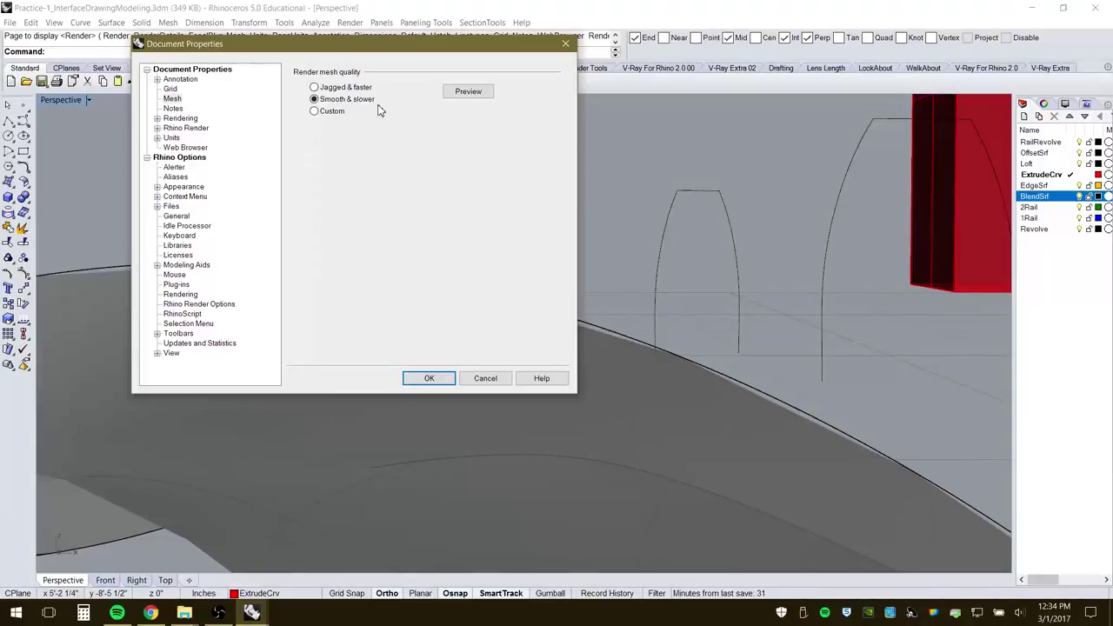
{"action": "left_click", "coordinate": [428, 378]}
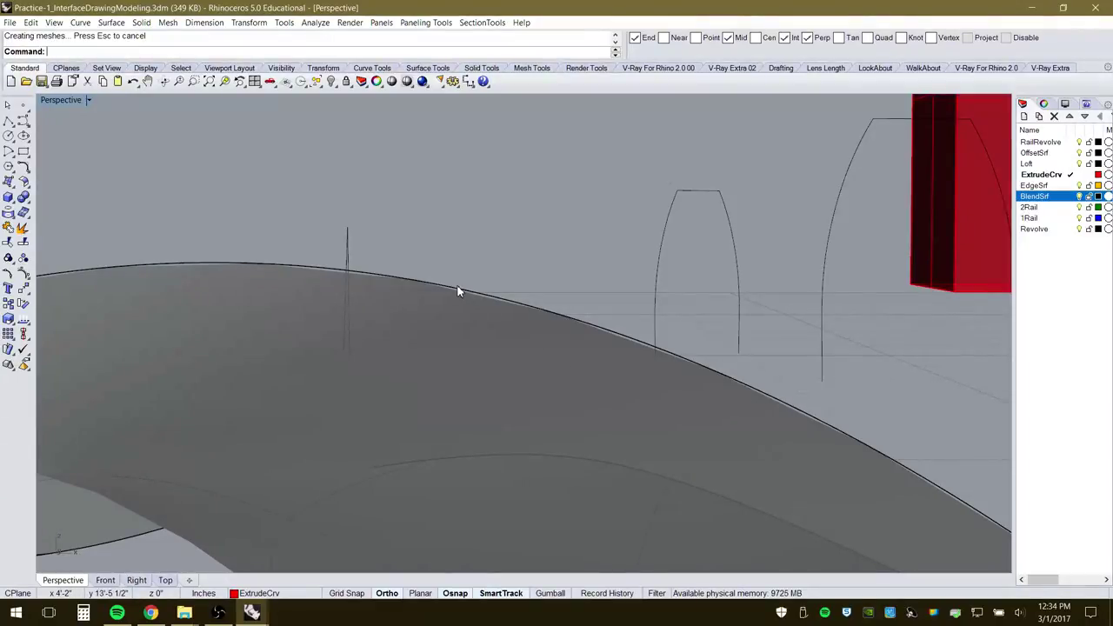
Set the render mesh to Custom with density 0.96 and apply it.
{"action": "left_click", "coordinate": [422, 81]}
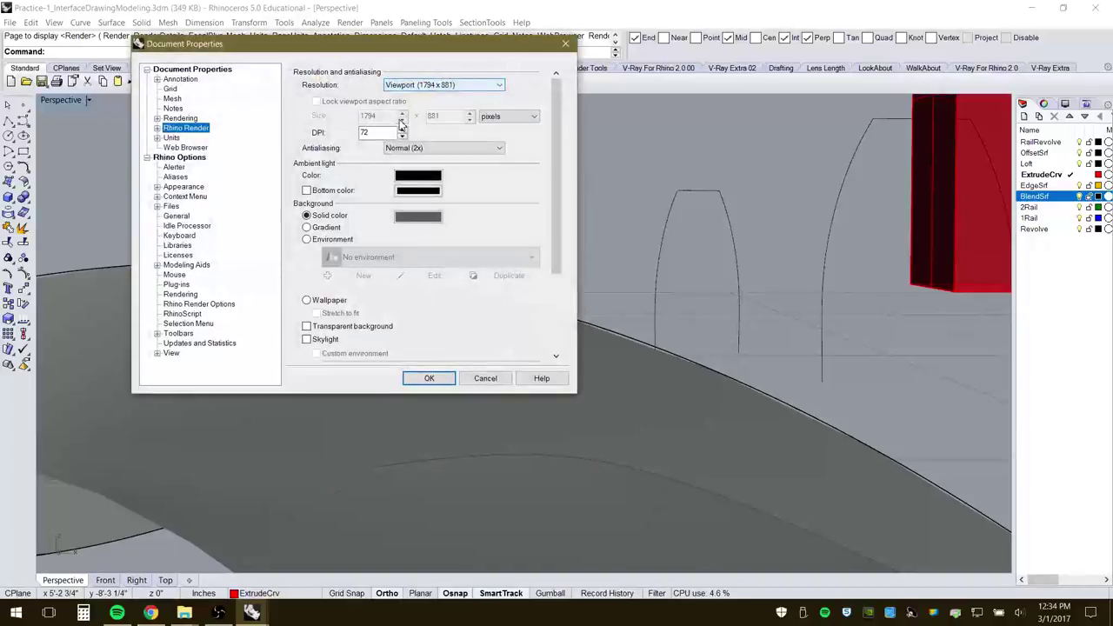
{"action": "left_click", "coordinate": [173, 99]}
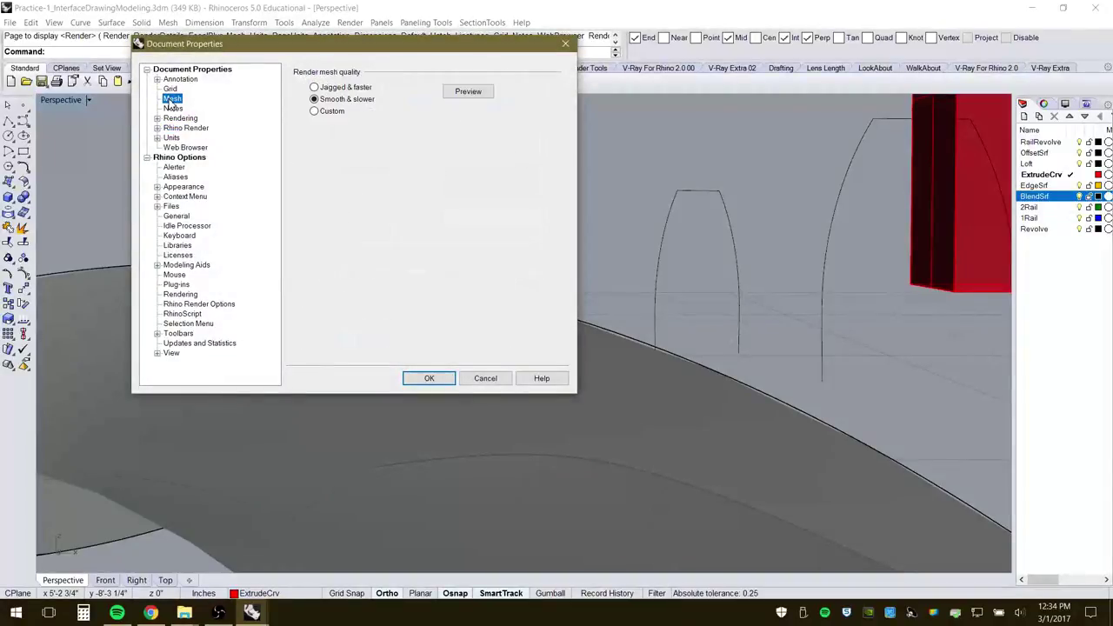
{"action": "left_click", "coordinate": [330, 113]}
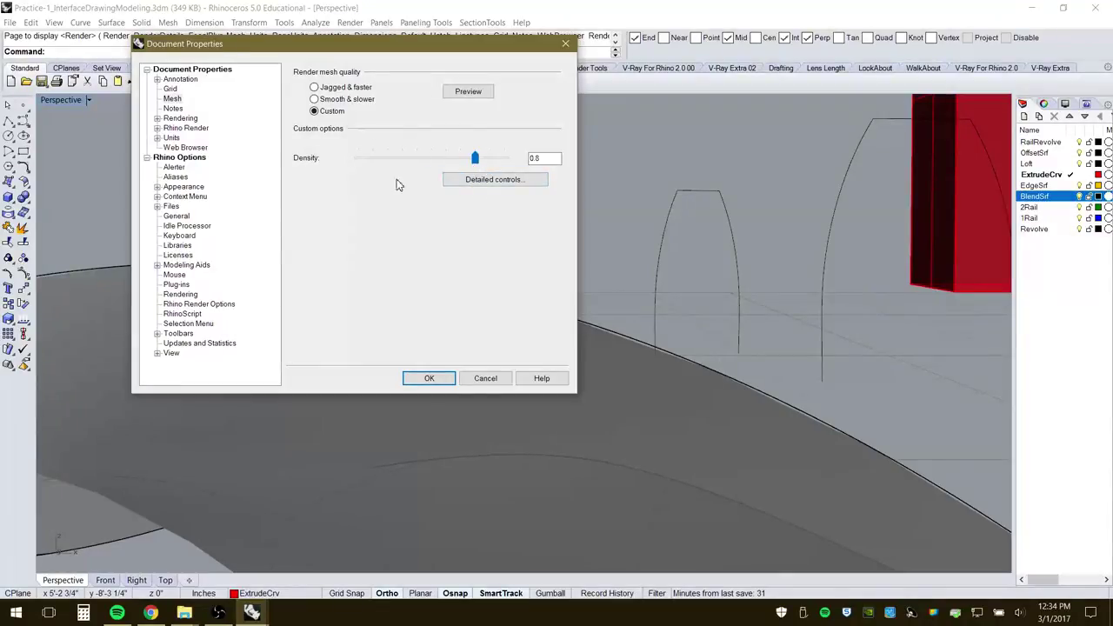
{"action": "left_click_drag", "start_coordinate": [475, 159], "coordinate": [498, 160]}
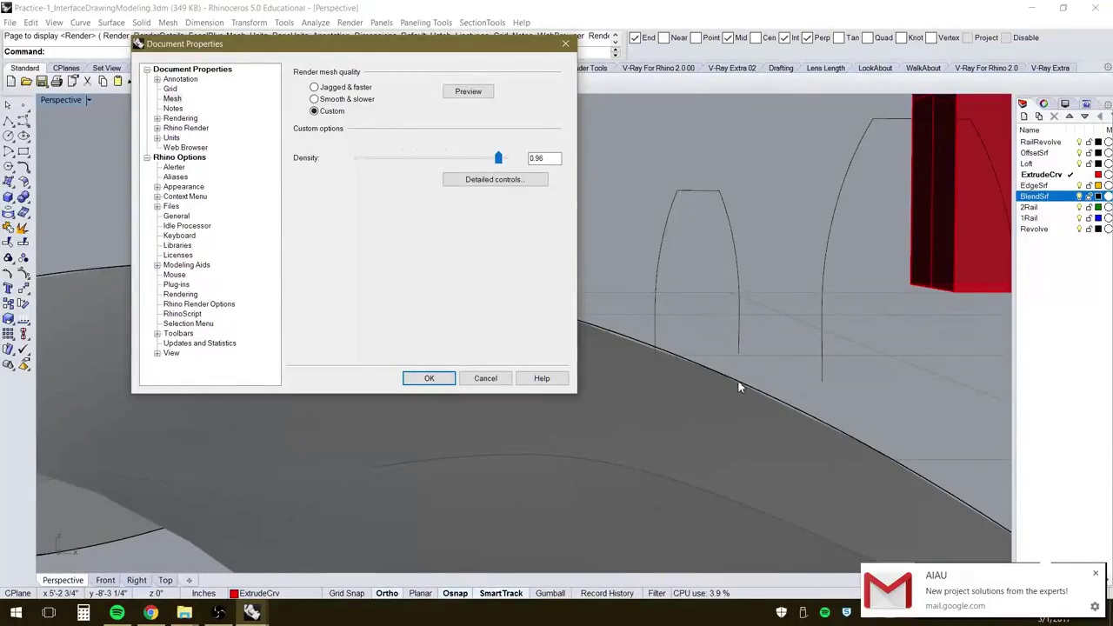
{"action": "left_click", "coordinate": [430, 380]}
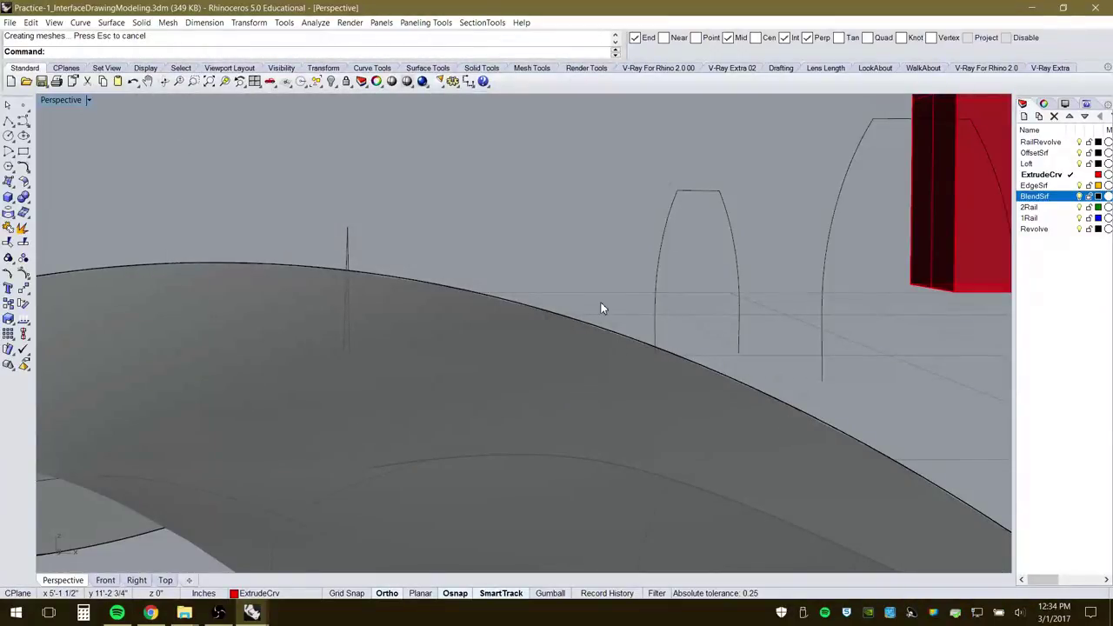
Orbit and zoom the Perspective view to inspect the re-meshed surface edge at a grazing angle.
{"action": "right_click_drag", "start_coordinate": [590, 247], "coordinate": [547, 323]}
{"action": "scroll", "coordinate": [547, 323], "scroll_direction": "down", "scroll_amount": 5}
{"action": "scroll", "coordinate": [542, 349], "scroll_direction": "up", "scroll_amount": 5}
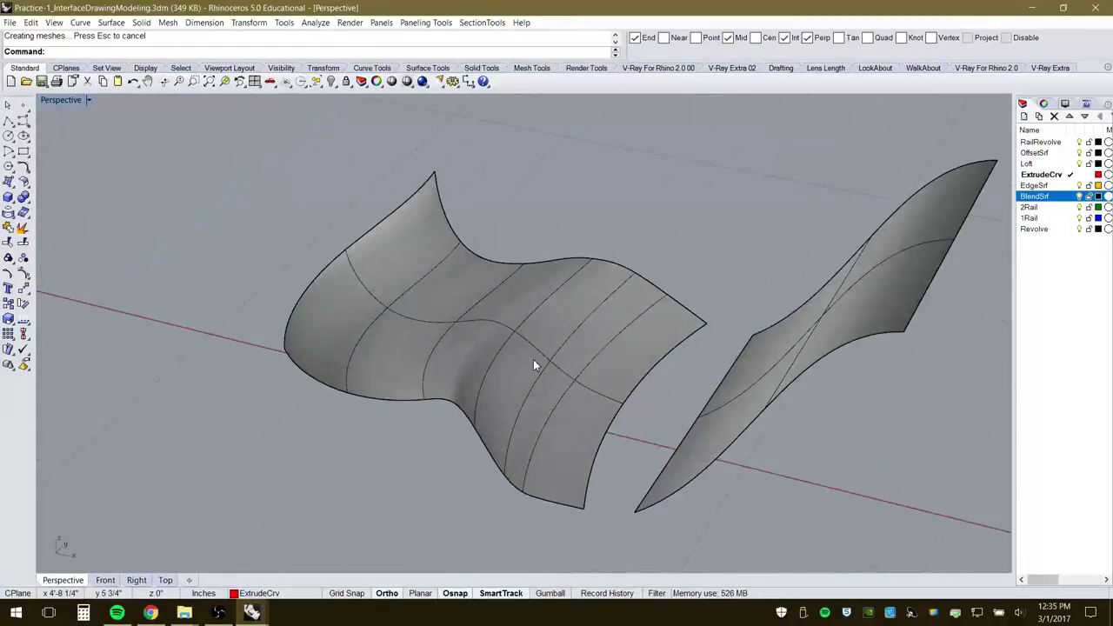
{"action": "right_click_drag", "start_coordinate": [495, 357], "coordinate": [541, 163]}
{"action": "scroll", "coordinate": [522, 181], "scroll_direction": "up", "scroll_amount": 6}
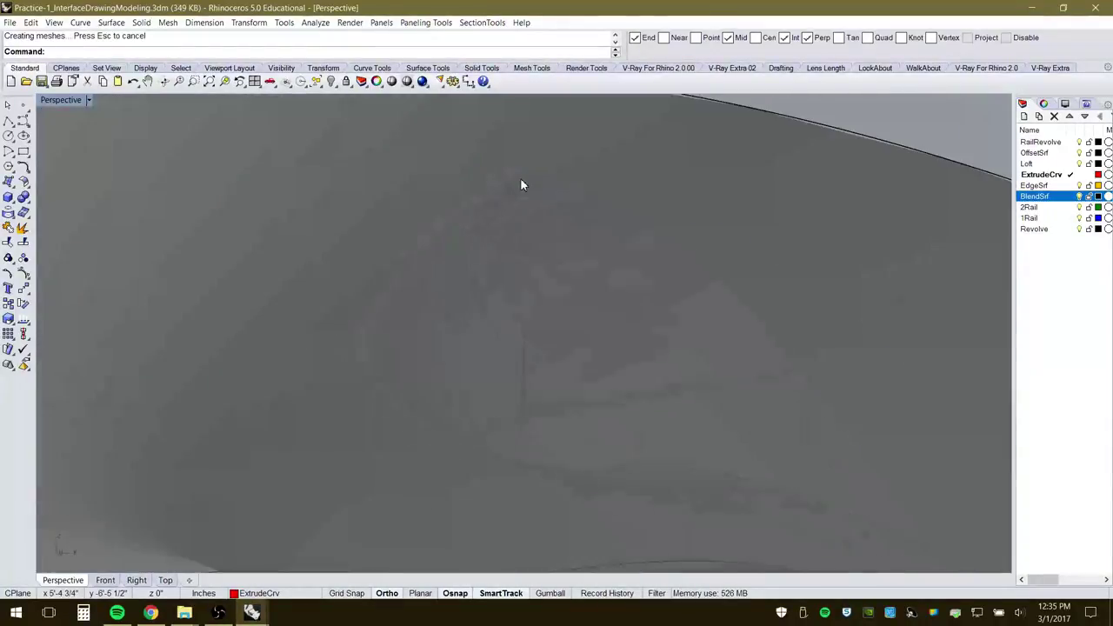
{"action": "scroll", "coordinate": [611, 117], "scroll_direction": "down", "scroll_amount": 6}
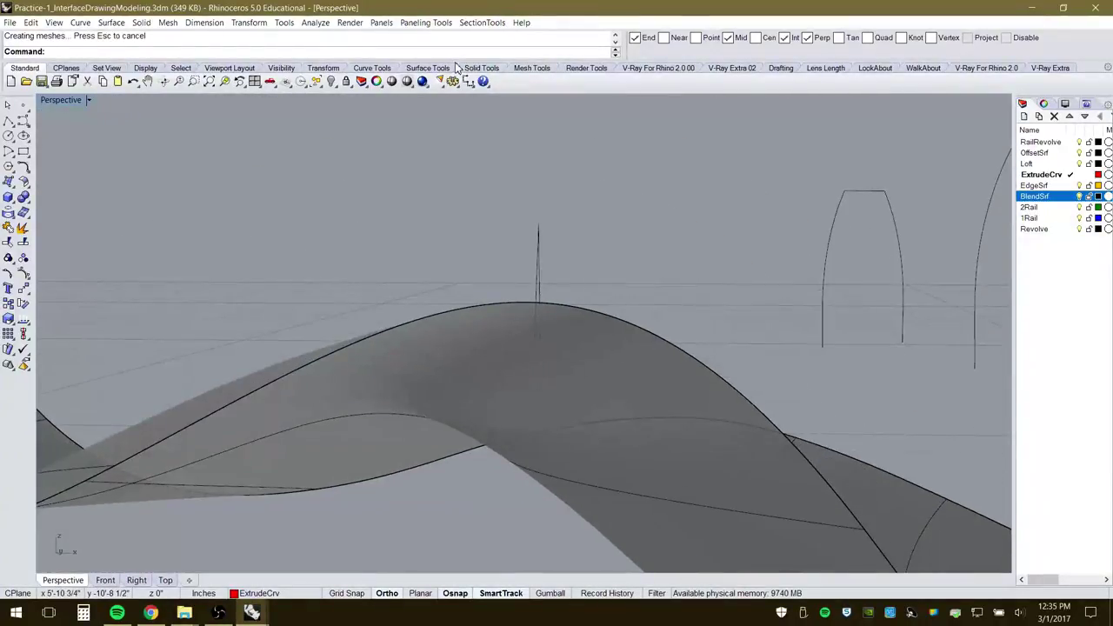
Switch render mesh quality back to Jagged & faster, apply, then orbit and zoom out.
{"action": "left_click", "coordinate": [424, 83]}
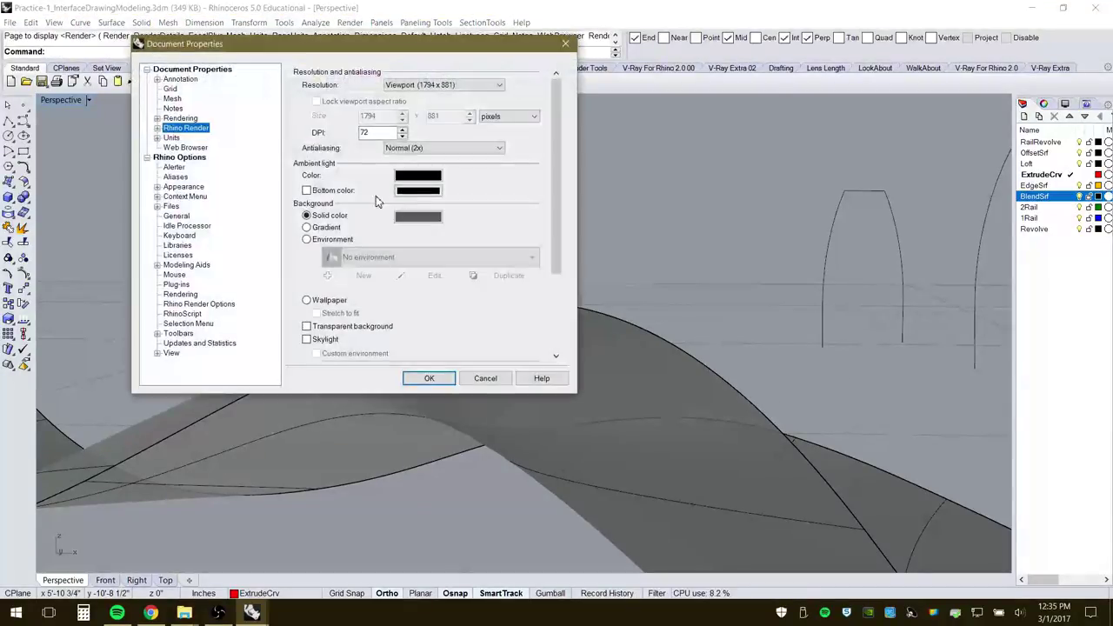
{"action": "left_click", "coordinate": [173, 98]}
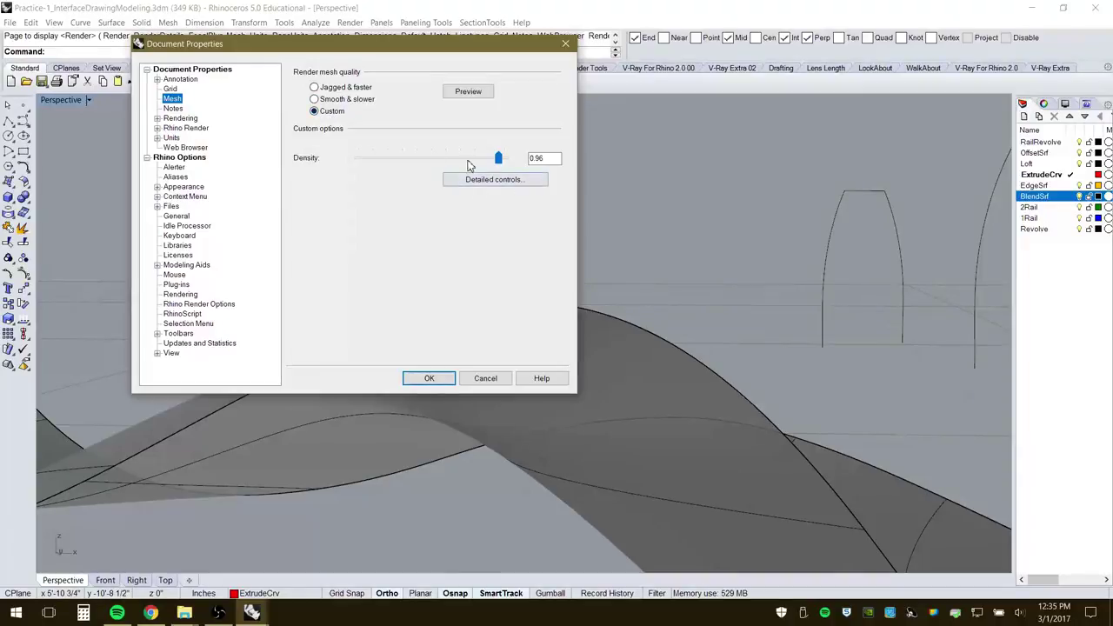
{"action": "left_click", "coordinate": [314, 87]}
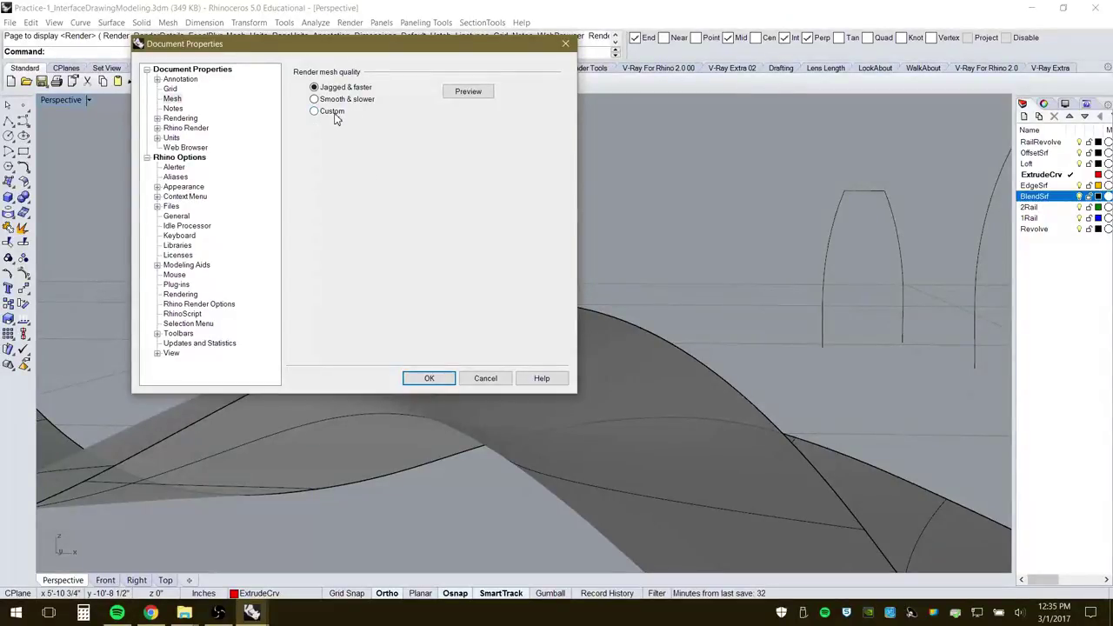
{"action": "left_click", "coordinate": [435, 380]}
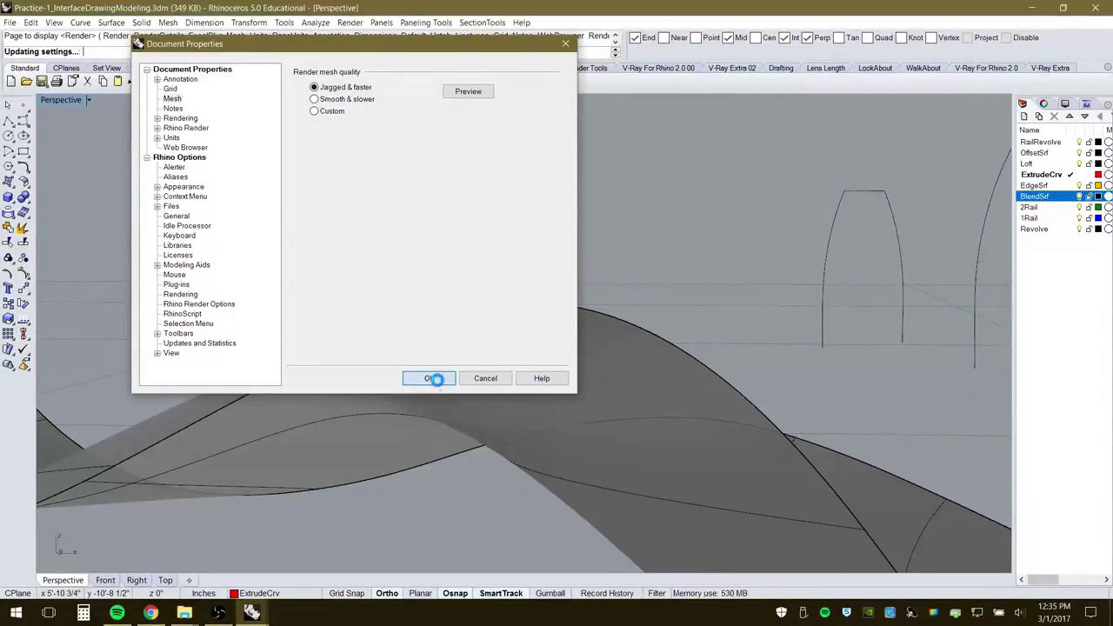
{"action": "right_click_drag", "start_coordinate": [626, 224], "coordinate": [696, 272]}
{"action": "scroll", "coordinate": [661, 295], "scroll_direction": "down", "scroll_amount": 3}
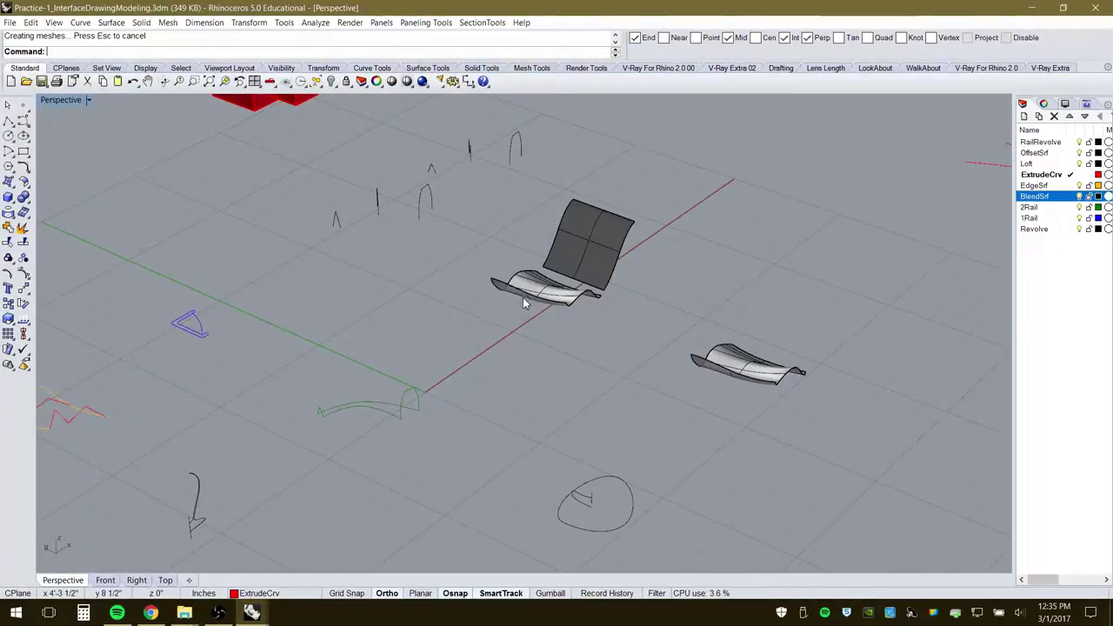
{"action": "right_click", "coordinate": [424, 82]}
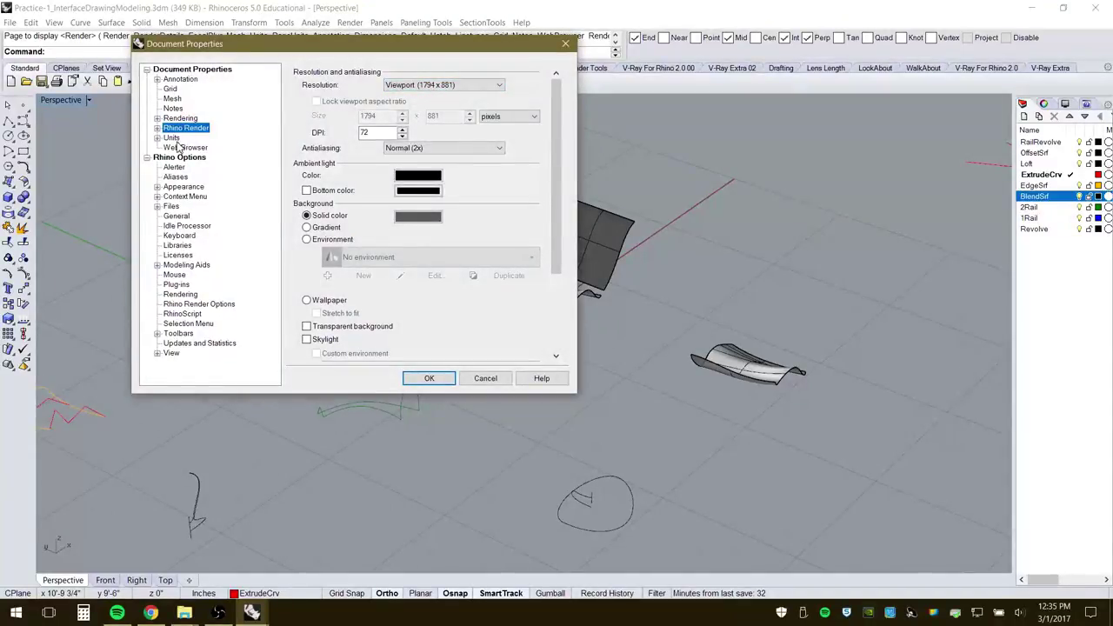
{"action": "left_click", "coordinate": [172, 89]}
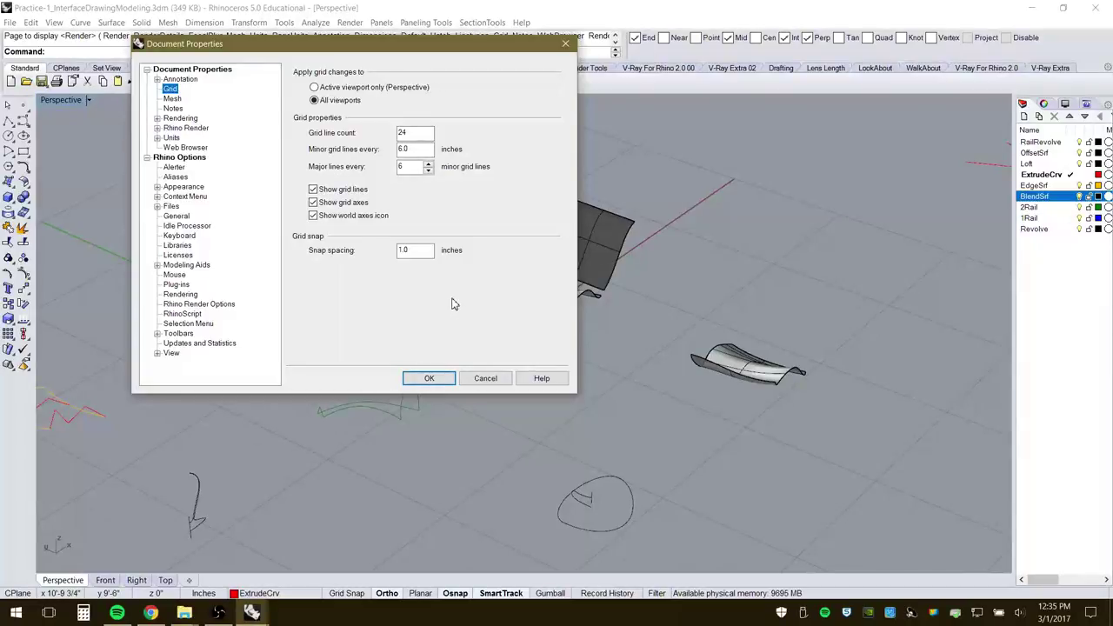
{"action": "left_click", "coordinate": [468, 379]}
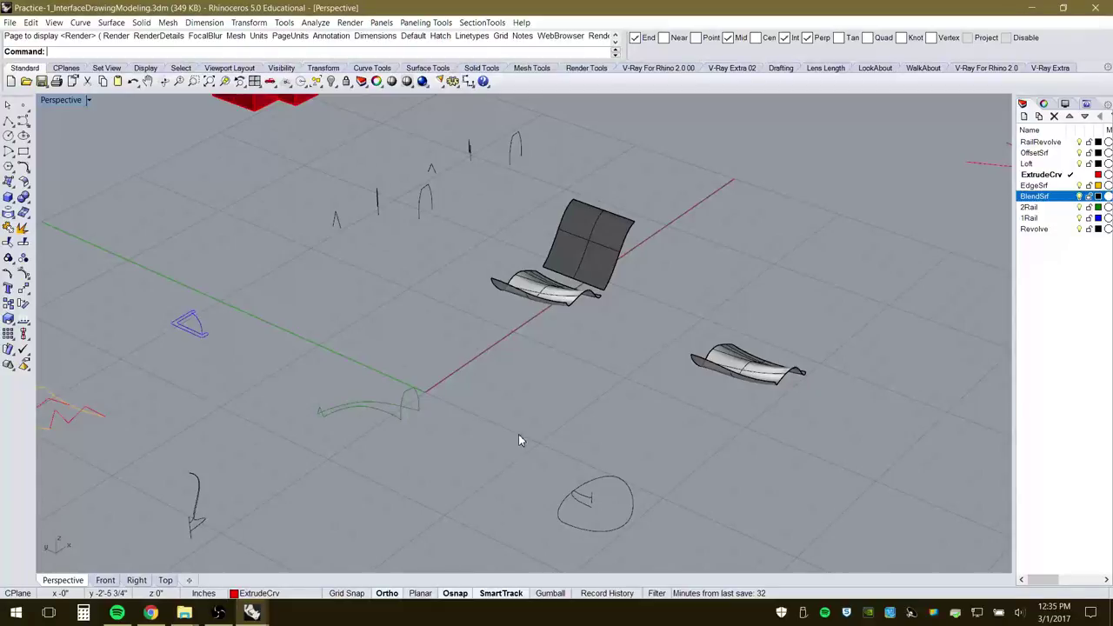
Zoom in and out on the surfaces in the perspective view.
{"action": "scroll", "coordinate": [524, 444], "scroll_direction": "up", "scroll_amount": 5}
{"action": "scroll", "coordinate": [531, 452], "scroll_direction": "down", "scroll_amount": 4}
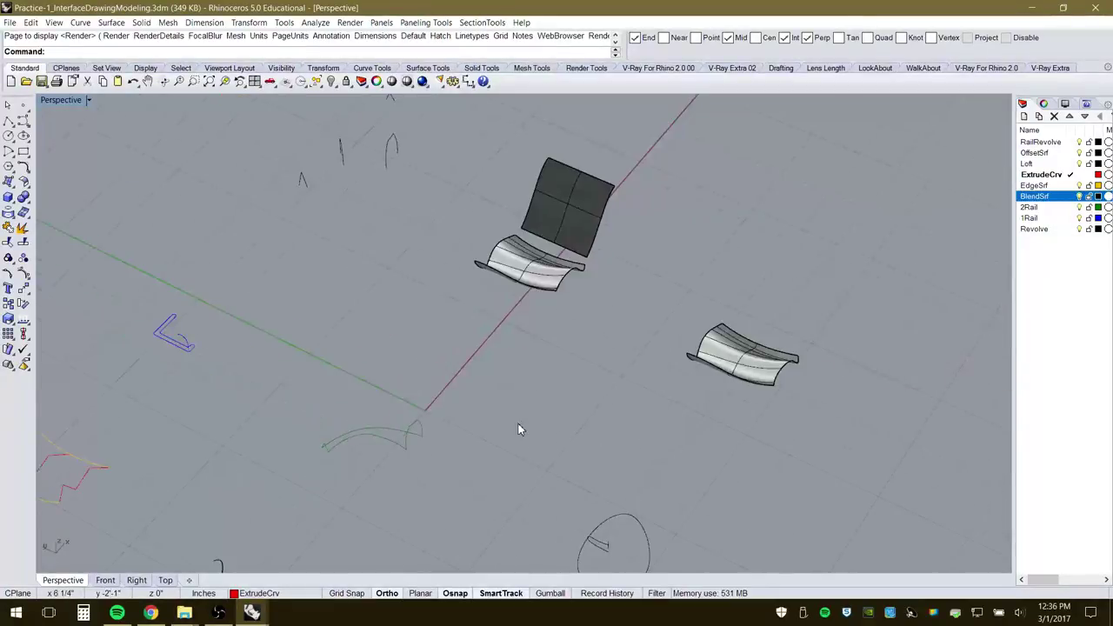
{"action": "scroll", "coordinate": [518, 429], "scroll_direction": "up", "scroll_amount": 3}
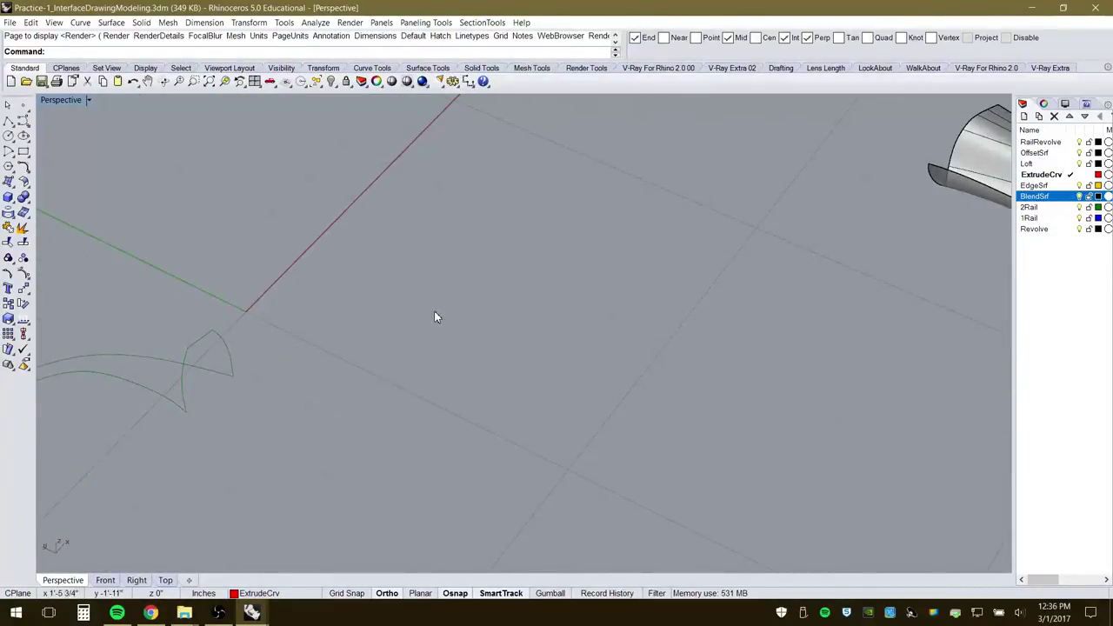
{"action": "scroll", "coordinate": [500, 317], "scroll_direction": "down", "scroll_amount": 2}
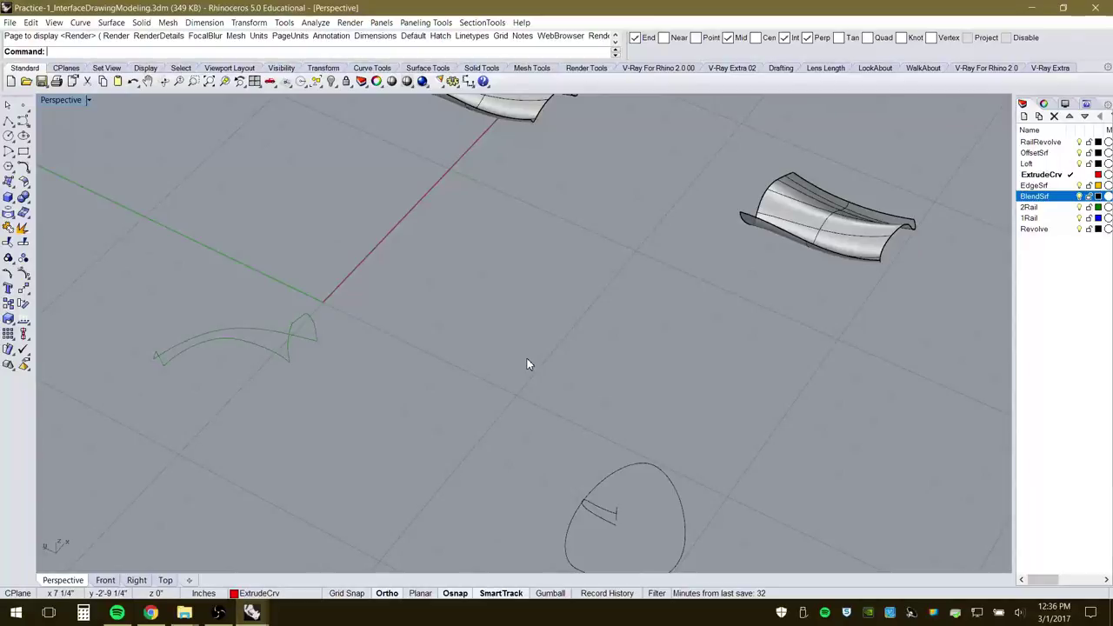
{"action": "scroll", "coordinate": [453, 300], "scroll_direction": "down", "scroll_amount": 3}
{"action": "scroll", "coordinate": [454, 269], "scroll_direction": "down", "scroll_amount": 2}
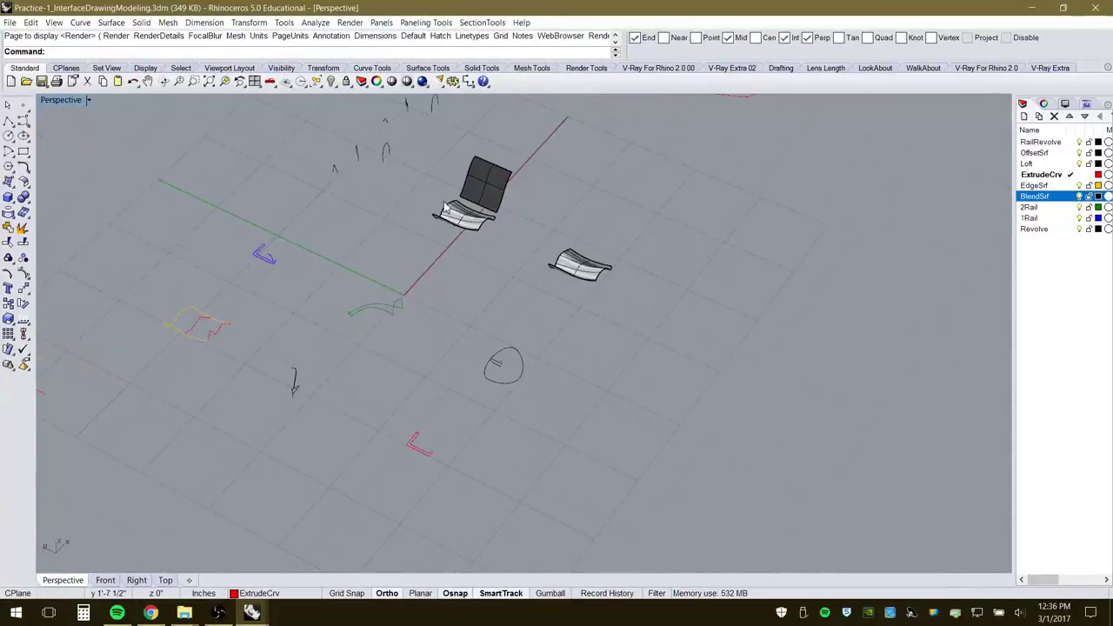
{"action": "scroll", "coordinate": [445, 187], "scroll_direction": "up", "scroll_amount": 4}
{"action": "scroll", "coordinate": [446, 298], "scroll_direction": "down", "scroll_amount": 2}
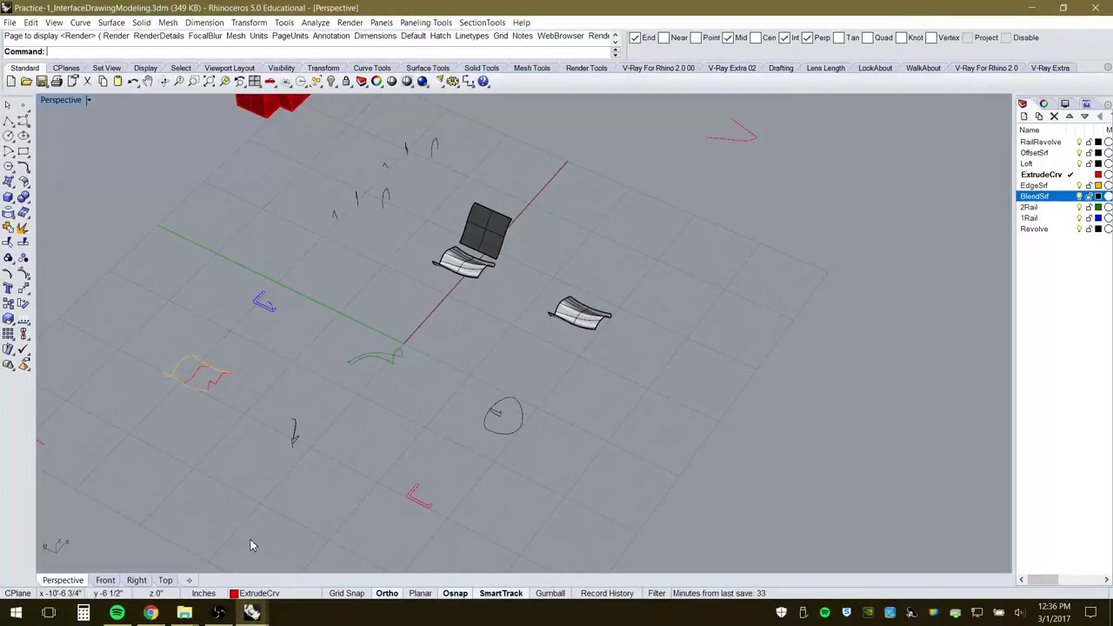
Switch to the Top view and zoom and pan onto the surfaces and dark box.
{"action": "left_click", "coordinate": [167, 580]}
{"action": "scroll", "coordinate": [485, 284], "scroll_direction": "down", "scroll_amount": 8}
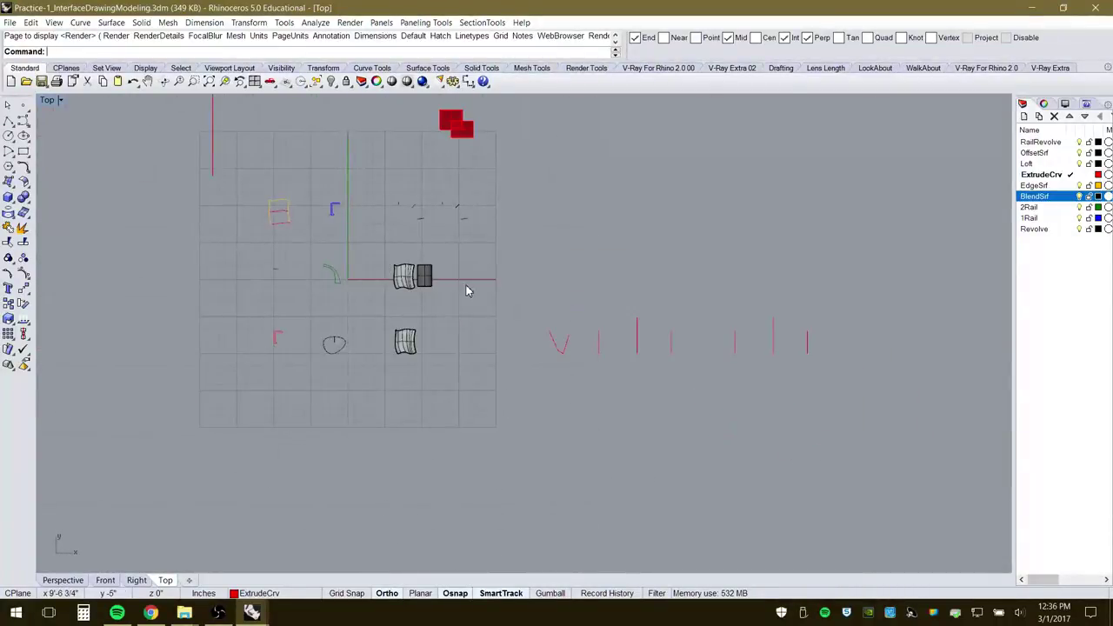
{"action": "scroll", "coordinate": [462, 300], "scroll_direction": "up", "scroll_amount": 5}
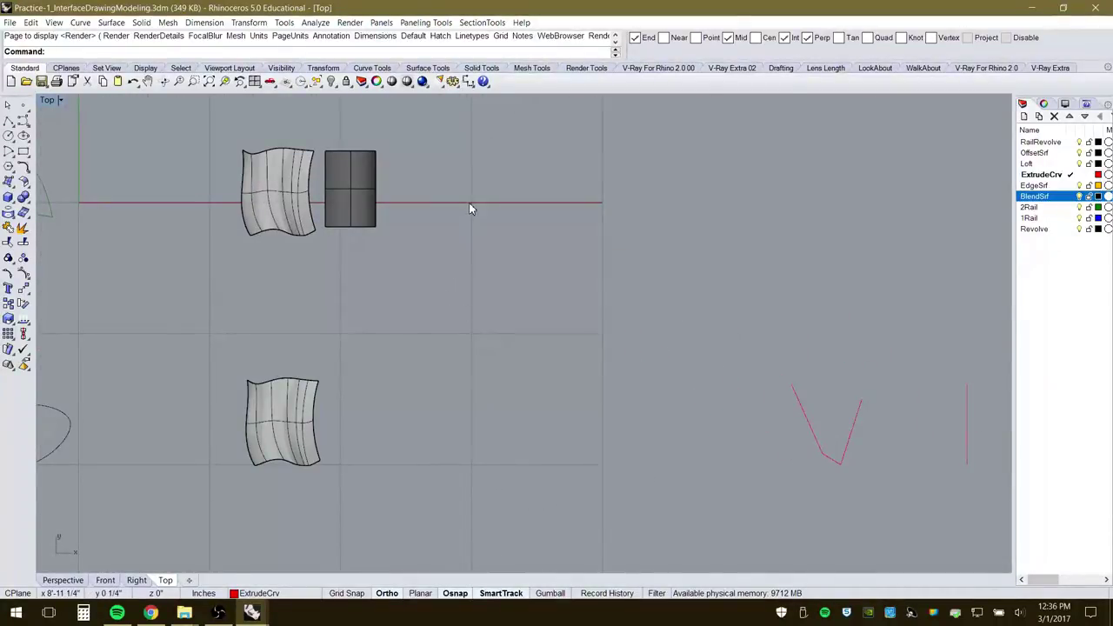
{"action": "scroll", "coordinate": [468, 202], "scroll_direction": "up", "scroll_amount": 2}
{"action": "scroll", "coordinate": [460, 206], "scroll_direction": "down", "scroll_amount": 1}
{"action": "right_click_drag", "start_coordinate": [480, 278], "coordinate": [442, 277]}
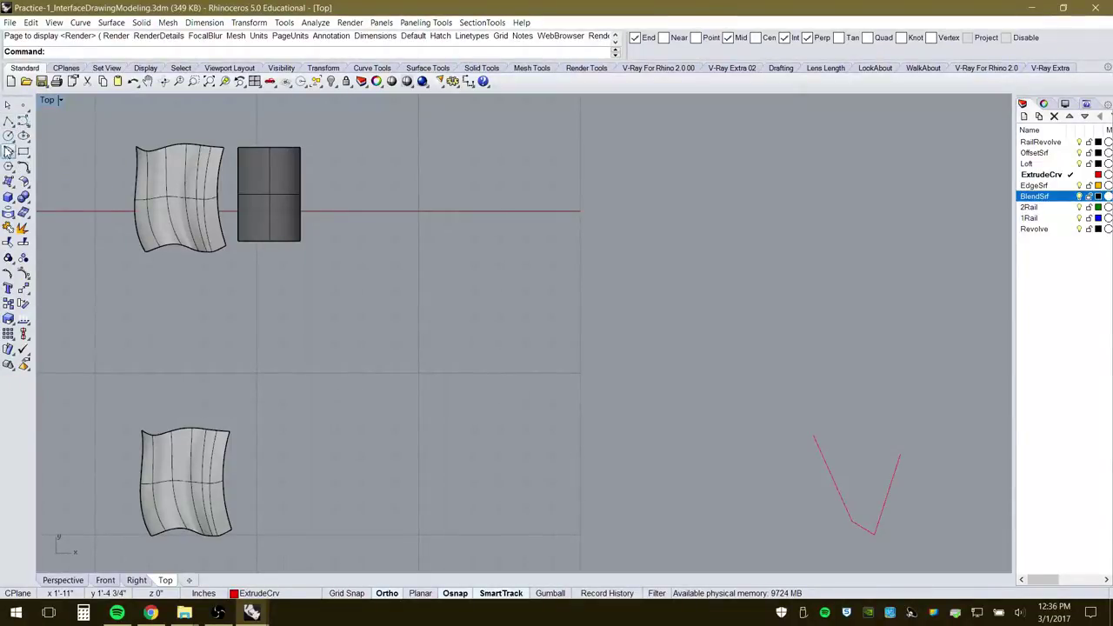
Start a polyline with its first point placed below the surfaces.
{"action": "left_click", "coordinate": [80, 23]}
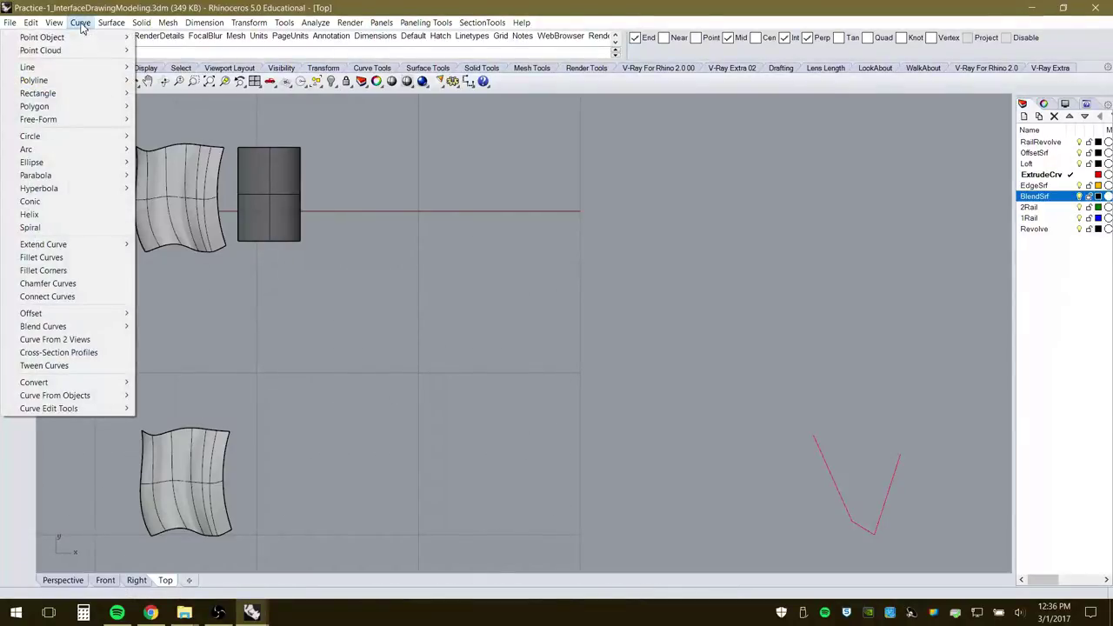
{"action": "key", "text": "Escape"}
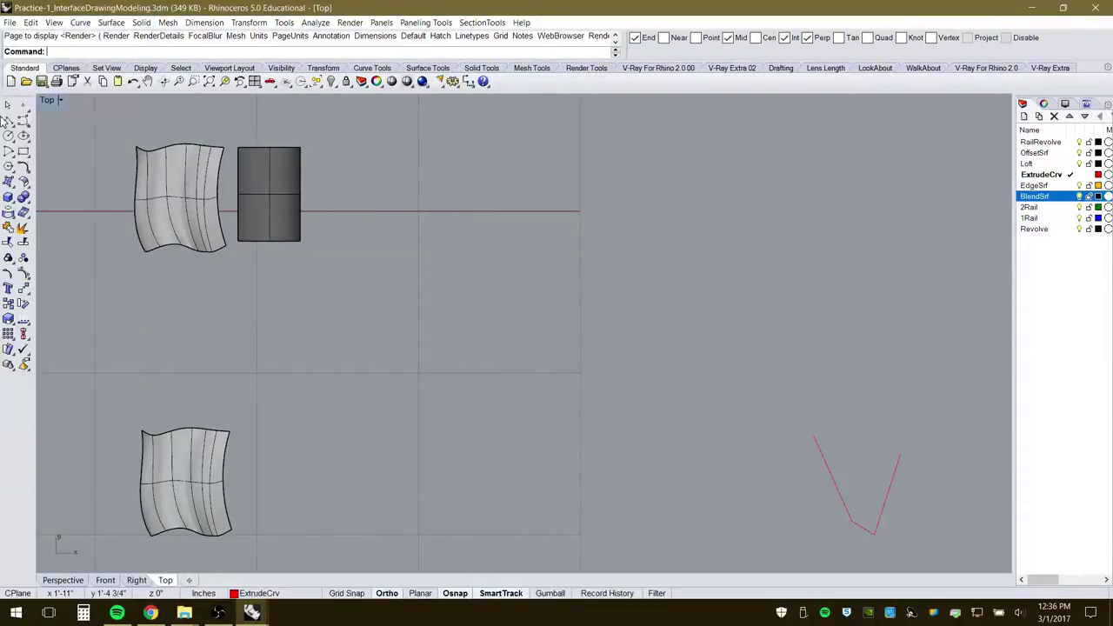
{"action": "left_click", "coordinate": [8, 122]}
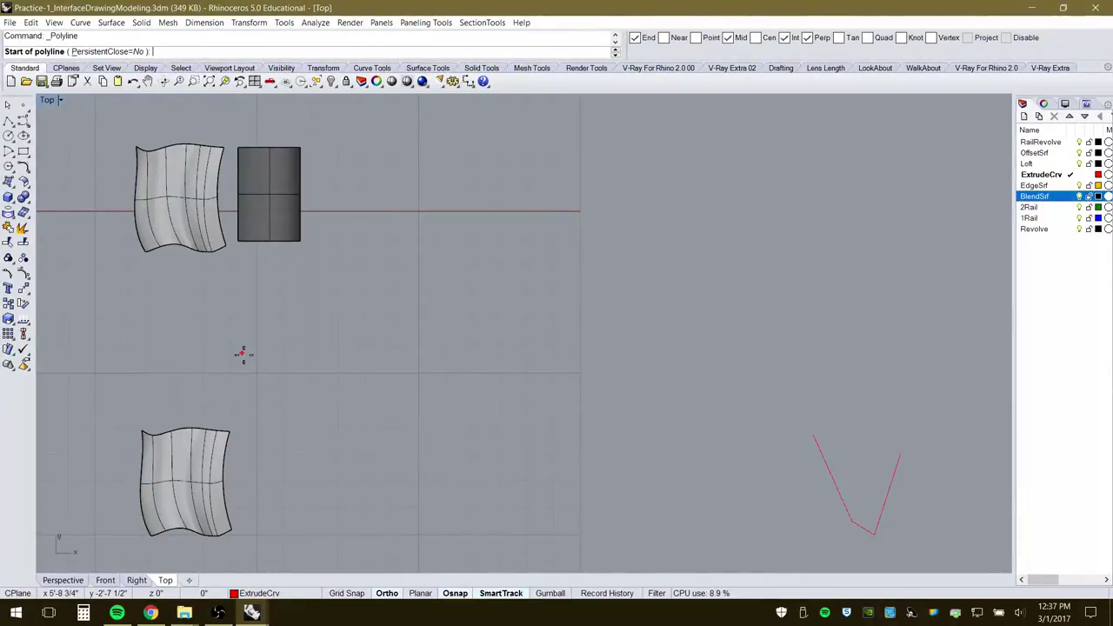
{"action": "left_click", "coordinate": [205, 324]}
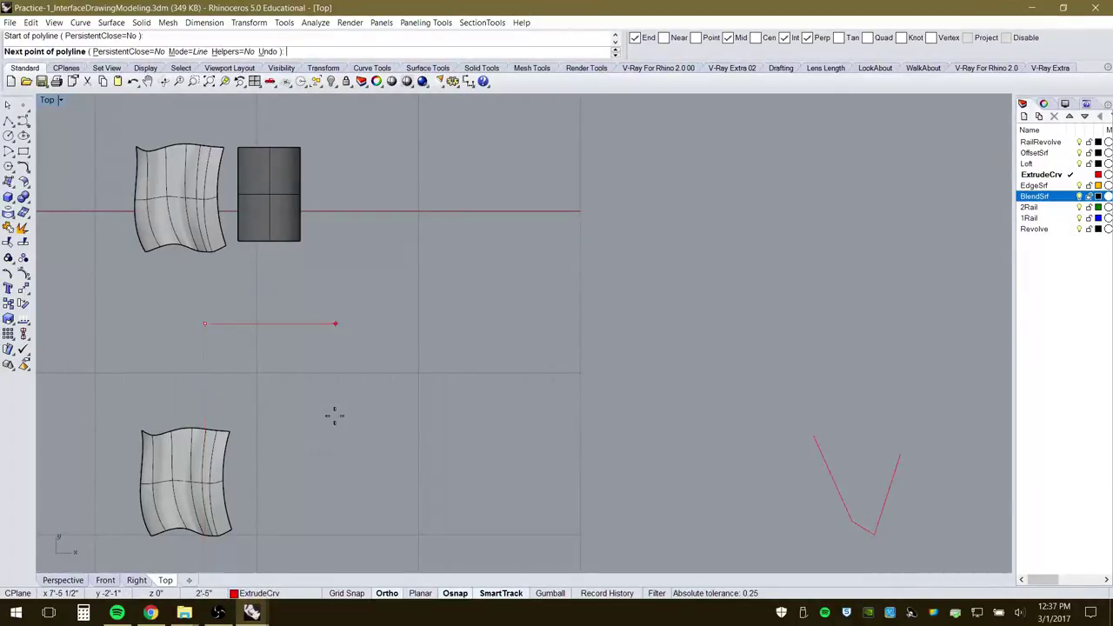
{"action": "scroll", "coordinate": [335, 415], "scroll_direction": "down", "scroll_amount": 2}
{"action": "scroll", "coordinate": [338, 415], "scroll_direction": "up", "scroll_amount": 2}
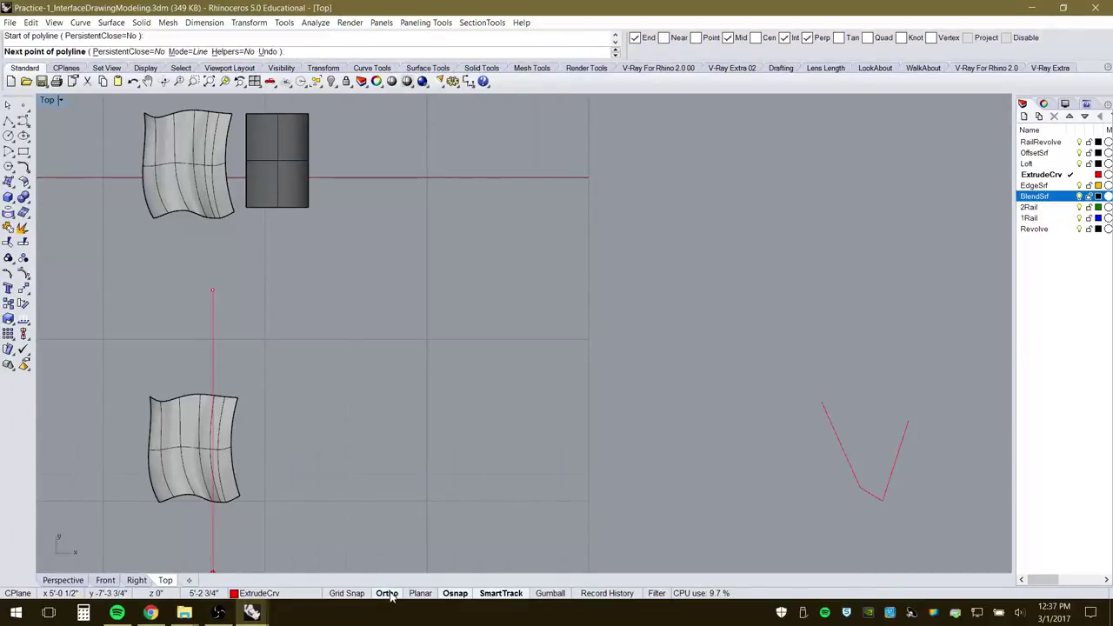
Toggle Ortho on and off several times using the status bar and F8.
{"action": "left_click", "coordinate": [387, 594]}
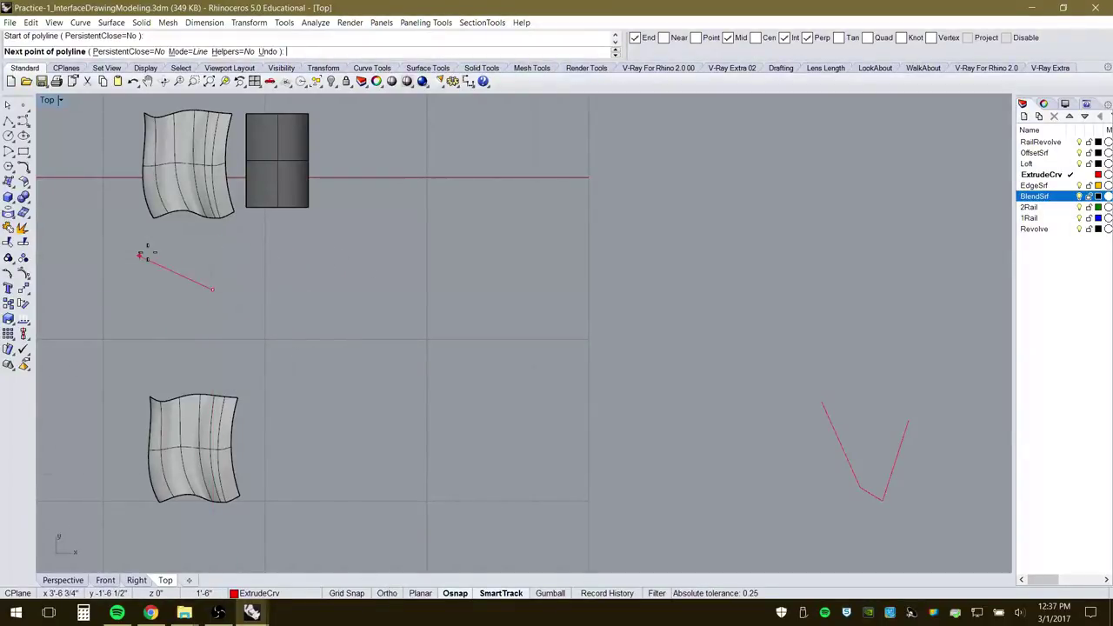
{"action": "left_click", "coordinate": [388, 594]}
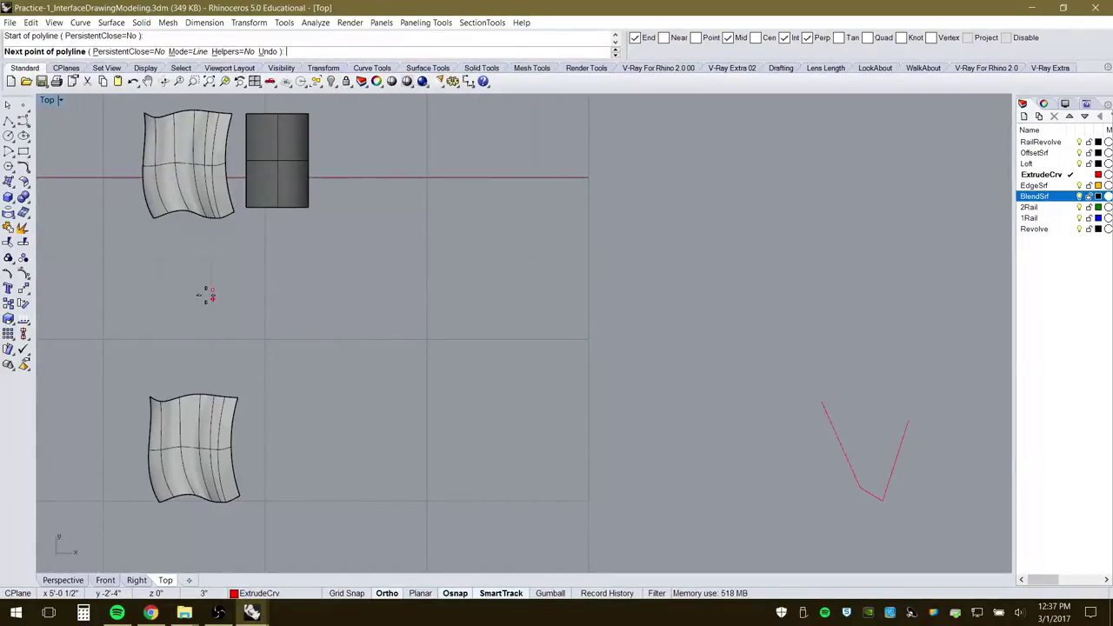
{"action": "key", "text": "F8"}
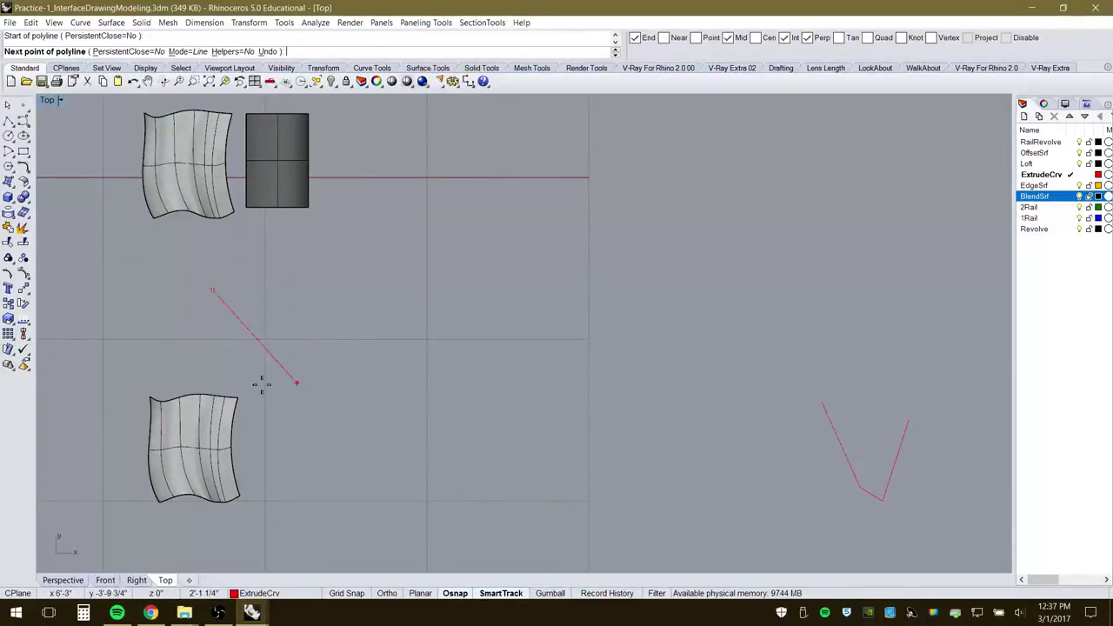
{"action": "left_click", "coordinate": [386, 594]}
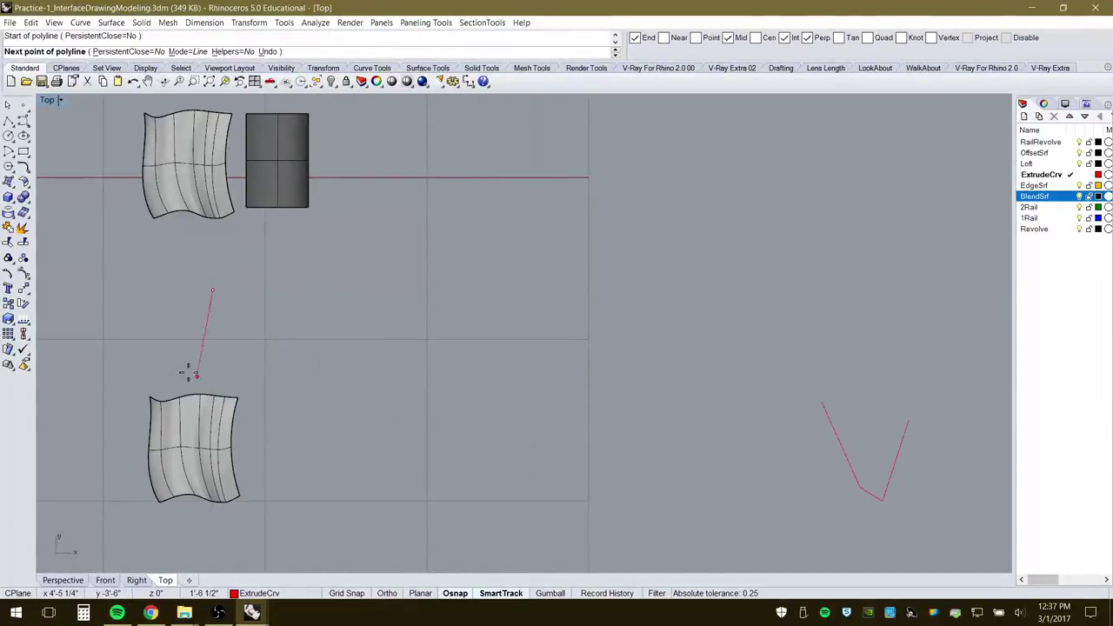
{"action": "key", "text": "F8"}
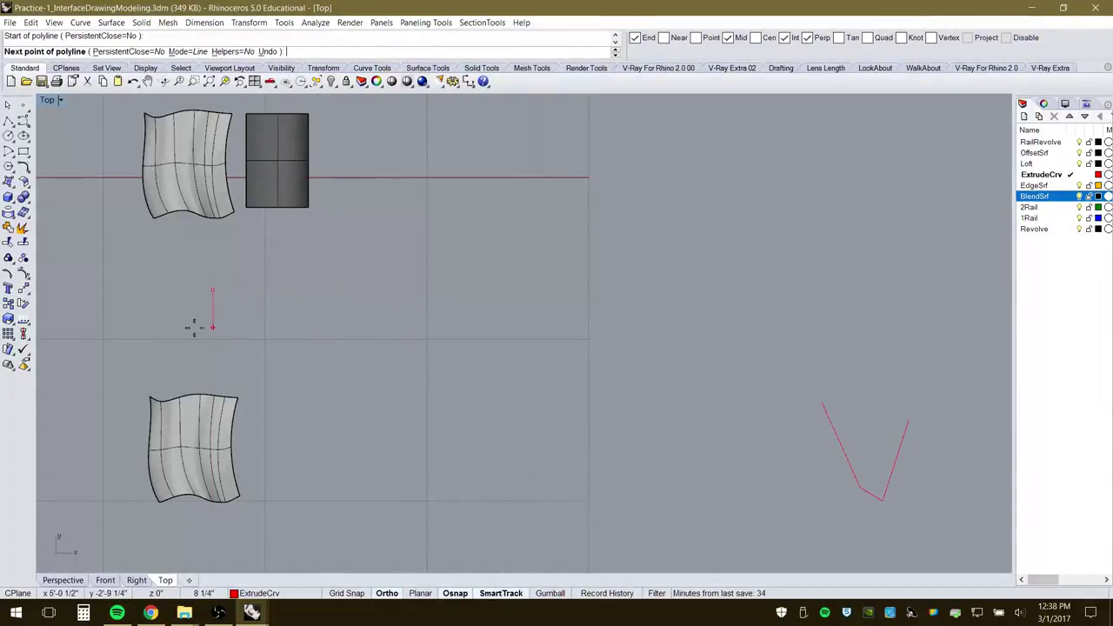
{"action": "key", "text": "F8"}
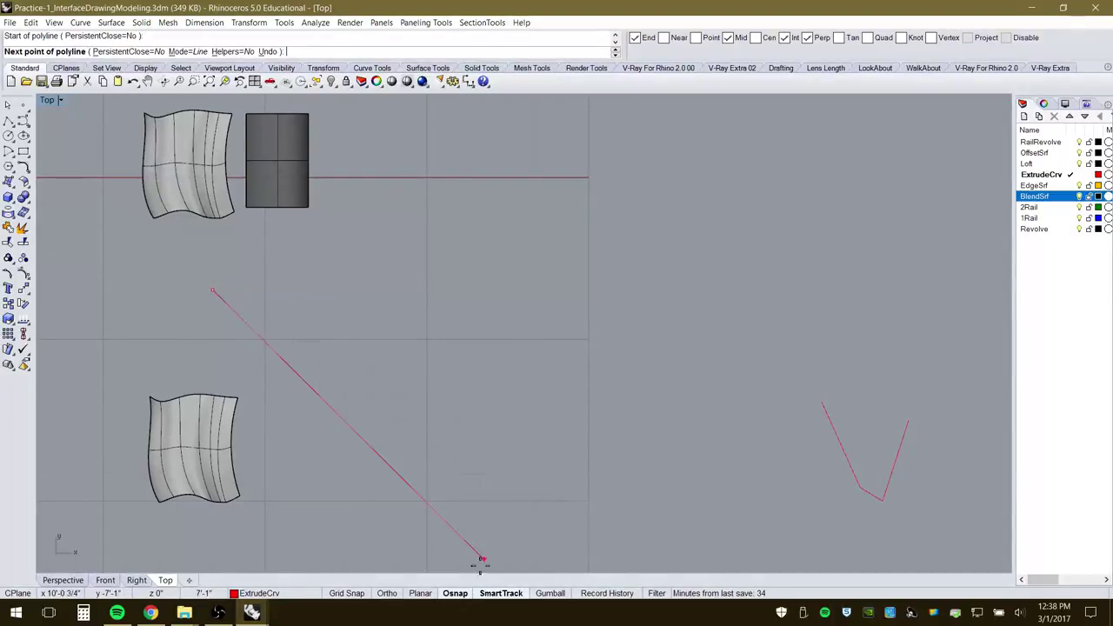
Toggle Osnap and pull the object-snap toolbar out as a floating panel.
{"action": "left_click", "coordinate": [453, 596]}
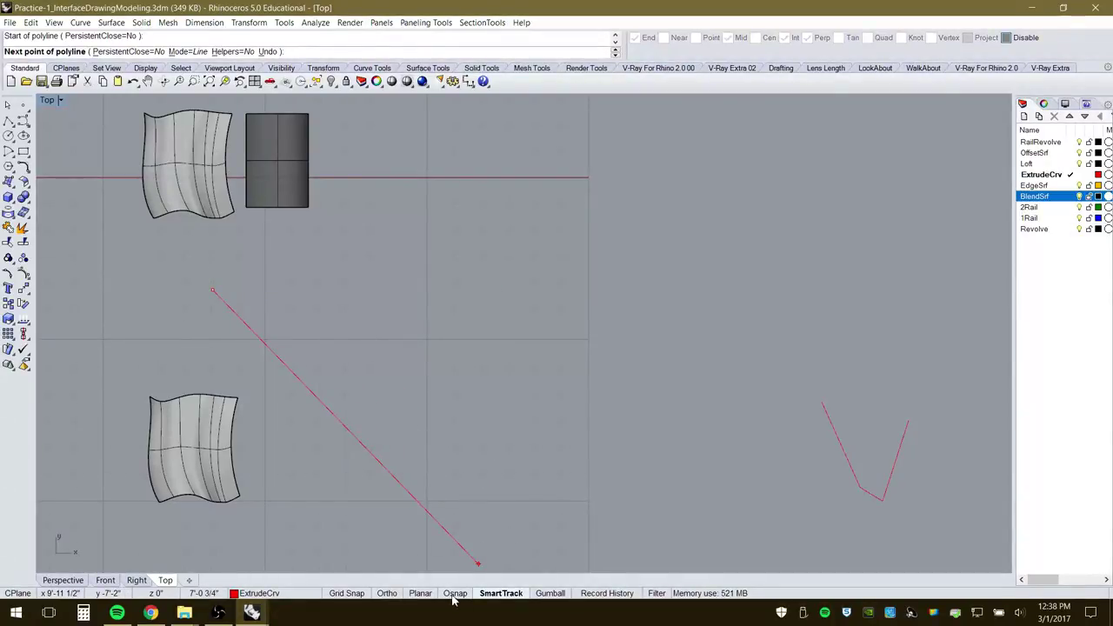
{"action": "left_click", "coordinate": [453, 596]}
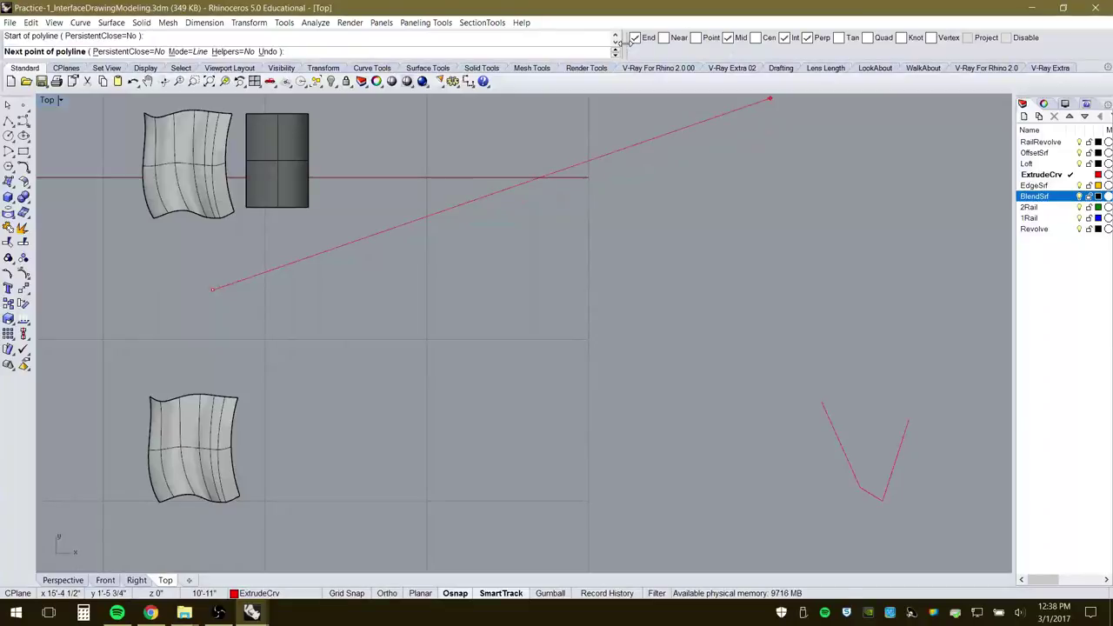
{"action": "left_click_drag", "start_coordinate": [628, 45], "coordinate": [558, 272]}
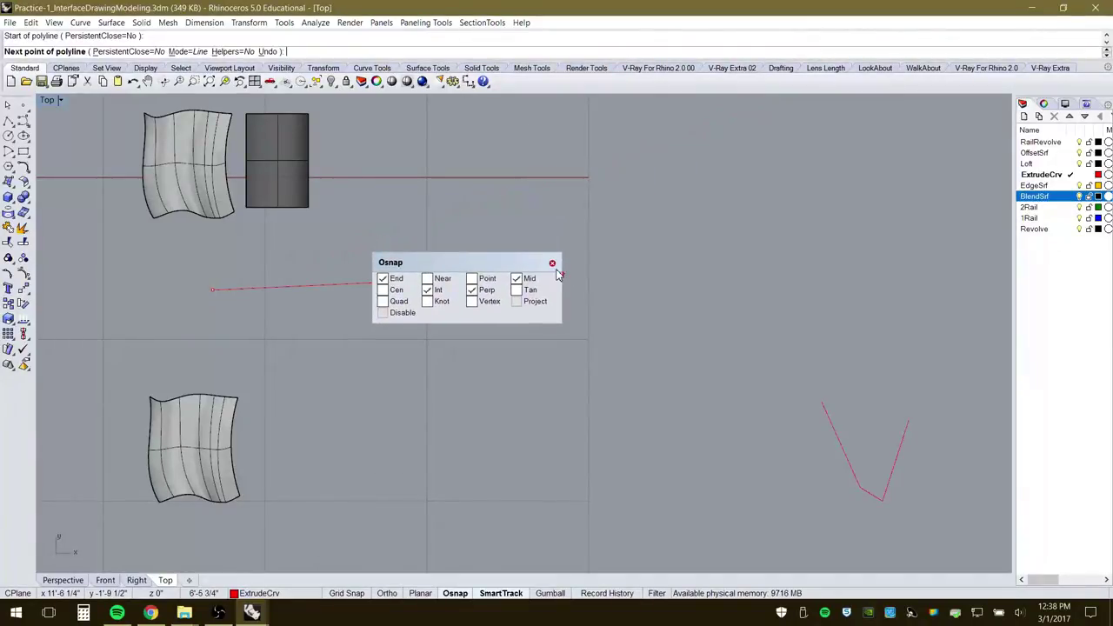
Close the floating Osnap panel and bring it back up from the status bar.
{"action": "left_click", "coordinate": [552, 263]}
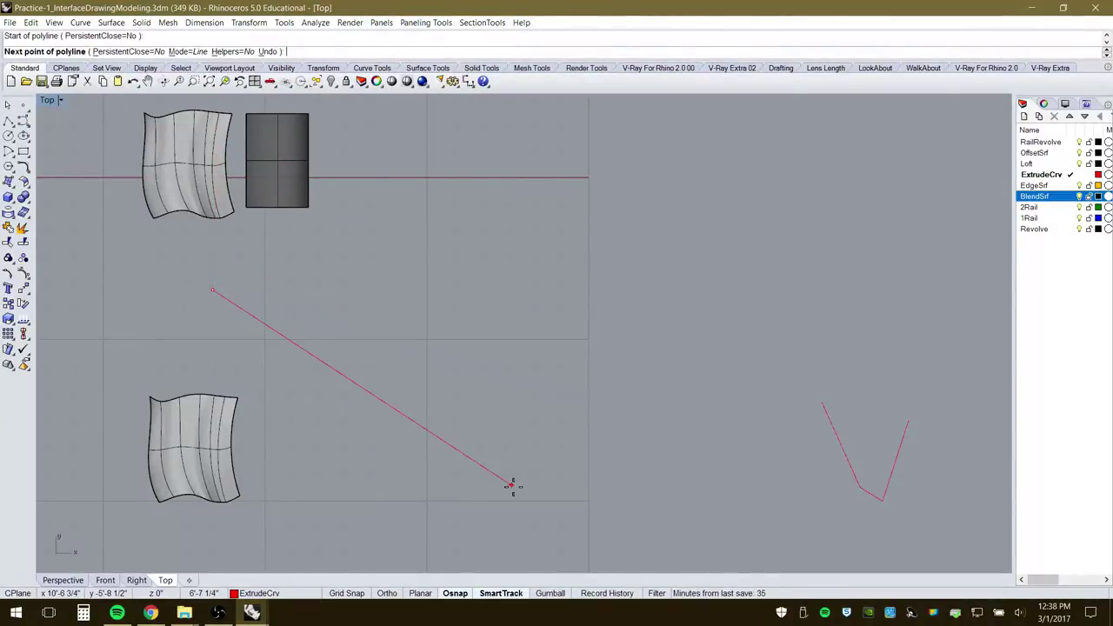
{"action": "left_click", "coordinate": [455, 593]}
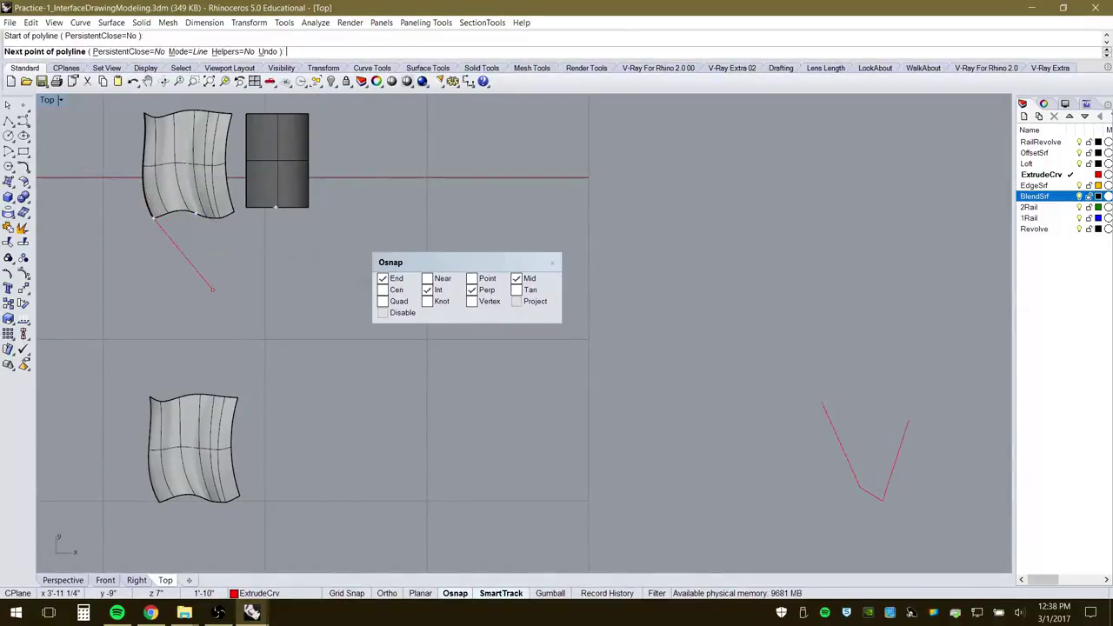
{"action": "left_click", "coordinate": [153, 218]}
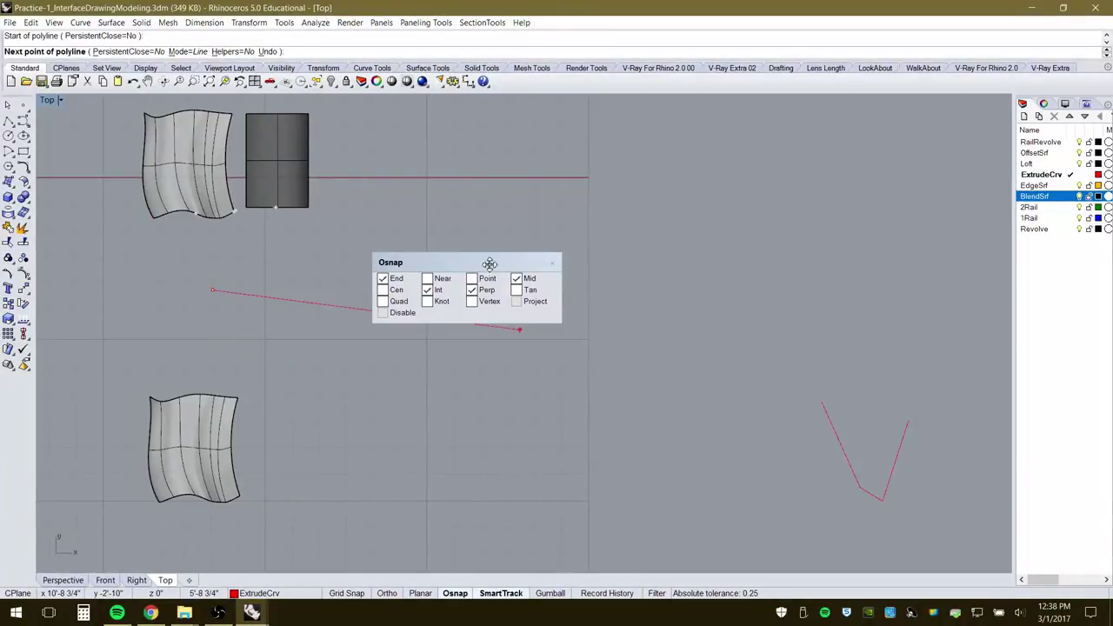
Dock the Osnap panel along the top bar and test its Disable checkbox.
{"action": "left_click_drag", "start_coordinate": [481, 262], "coordinate": [1109, 48]}
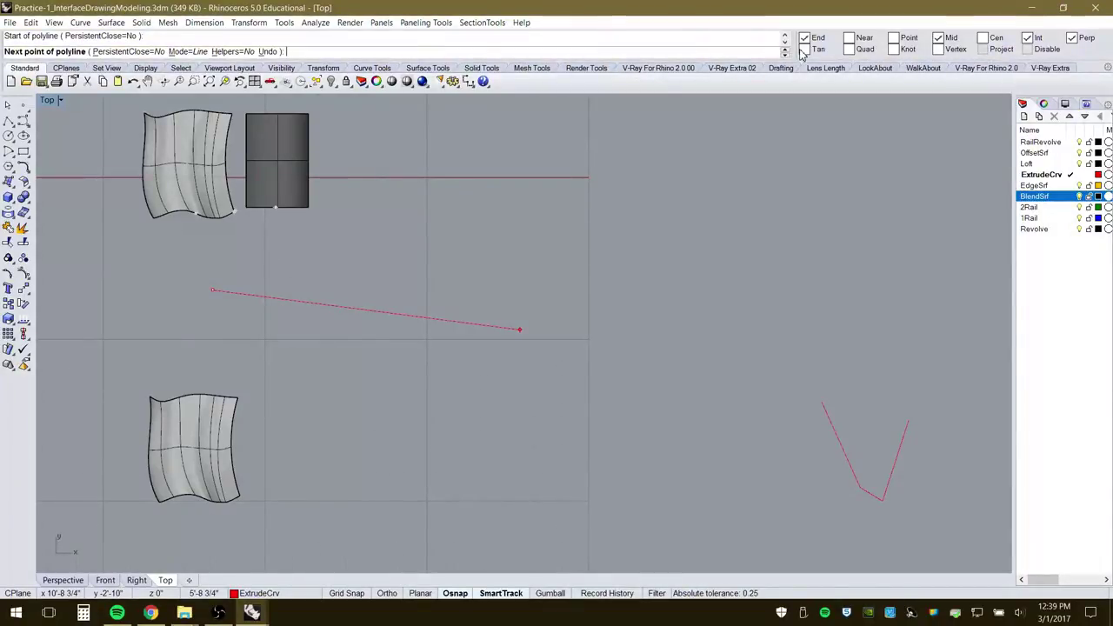
{"action": "left_click_drag", "start_coordinate": [793, 46], "coordinate": [658, 46]}
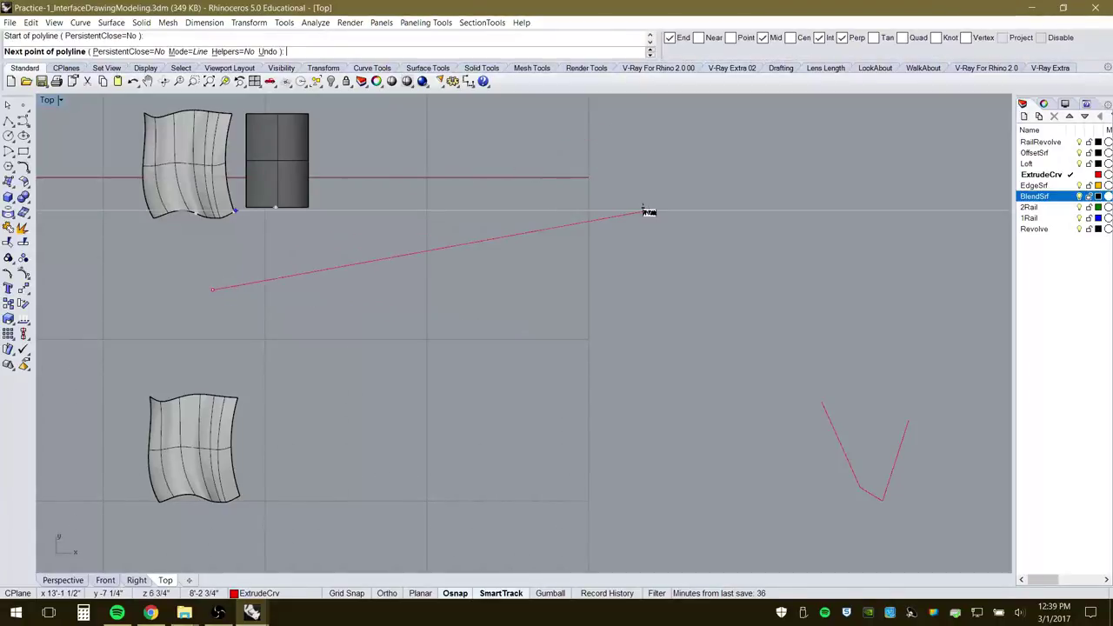
{"action": "left_click", "coordinate": [1043, 40]}
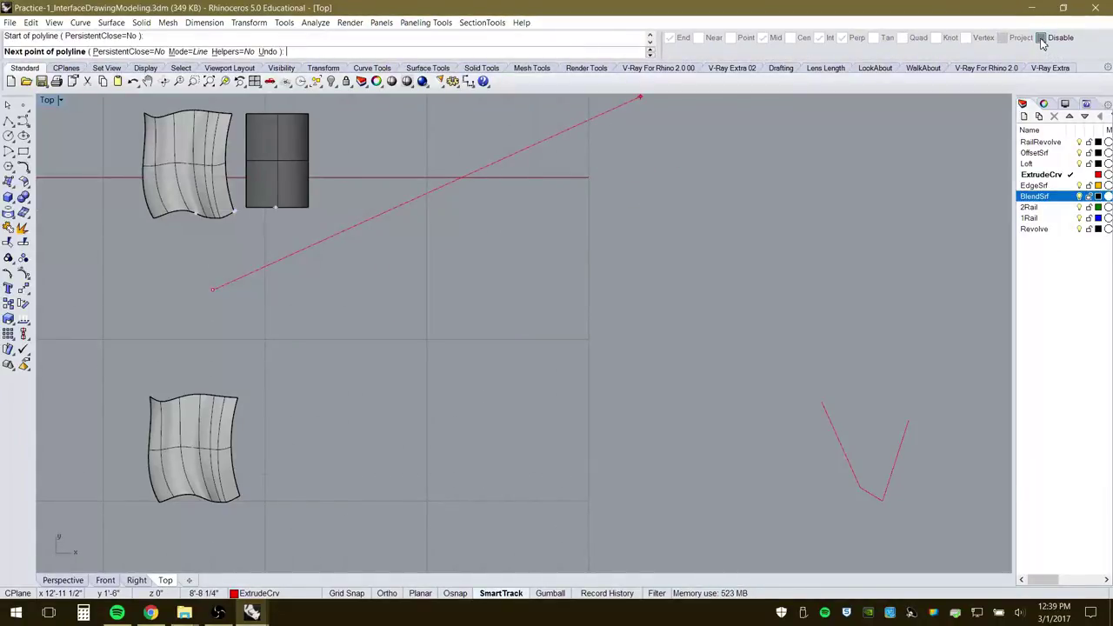
{"action": "left_click", "coordinate": [1042, 40]}
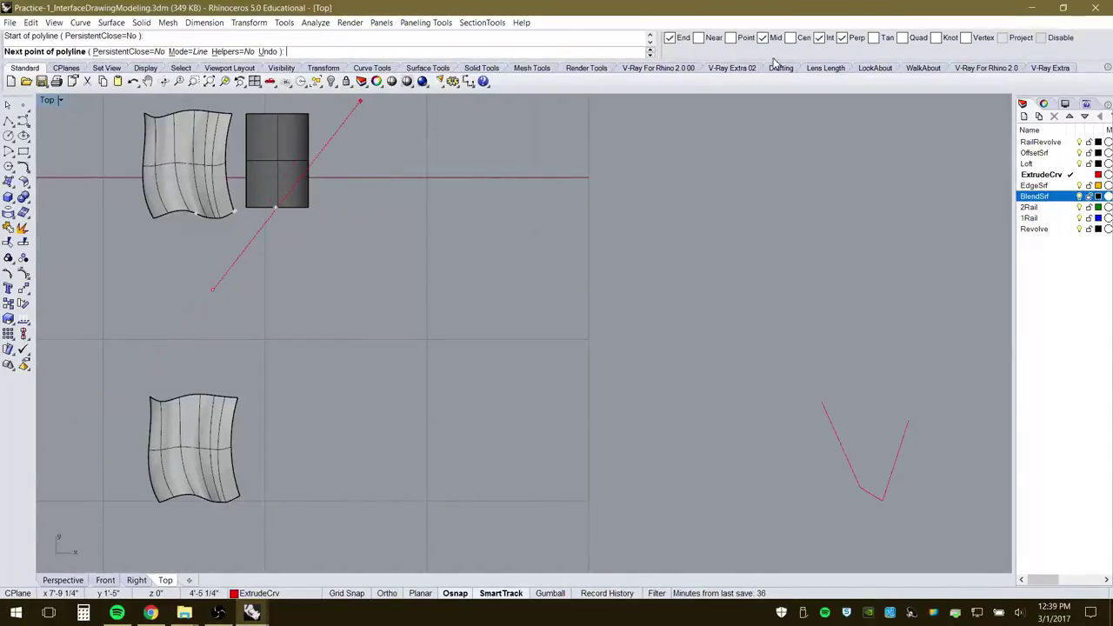
With object snaps off, draw a single 12-unit horizontal polyline segment and end the command.
{"action": "left_click", "coordinate": [1042, 38]}
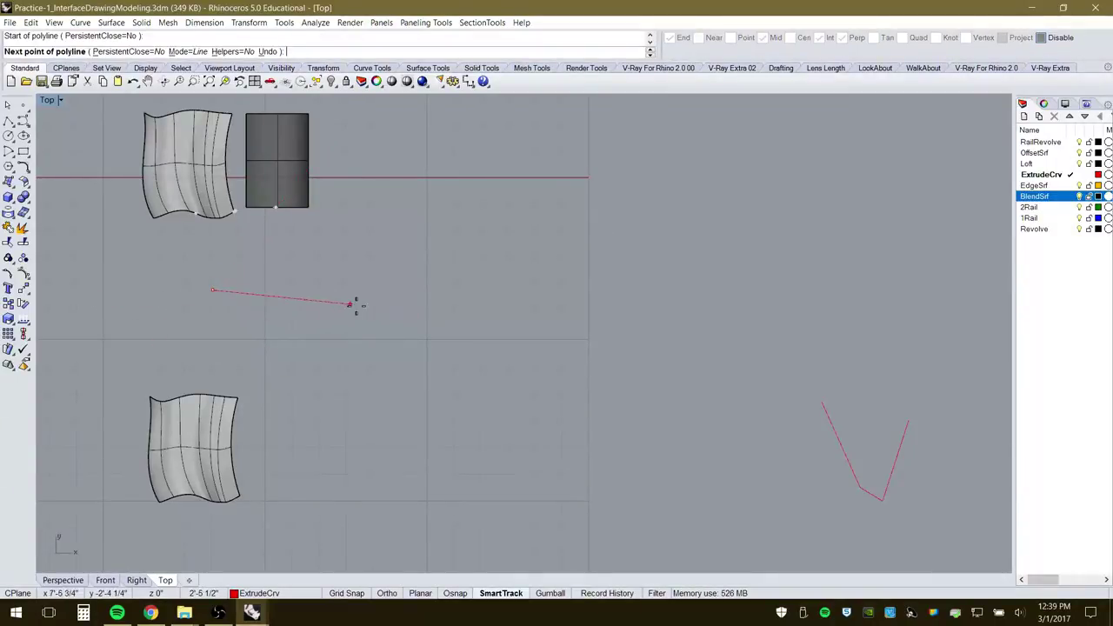
{"action": "key", "text": "F8"}
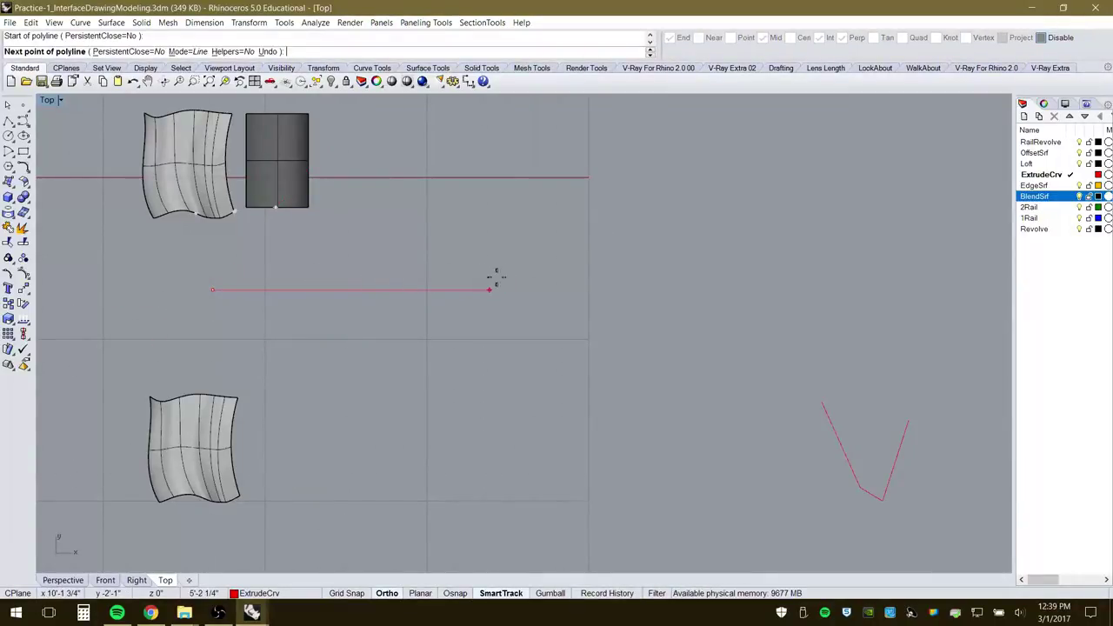
{"action": "key", "text": "F8"}
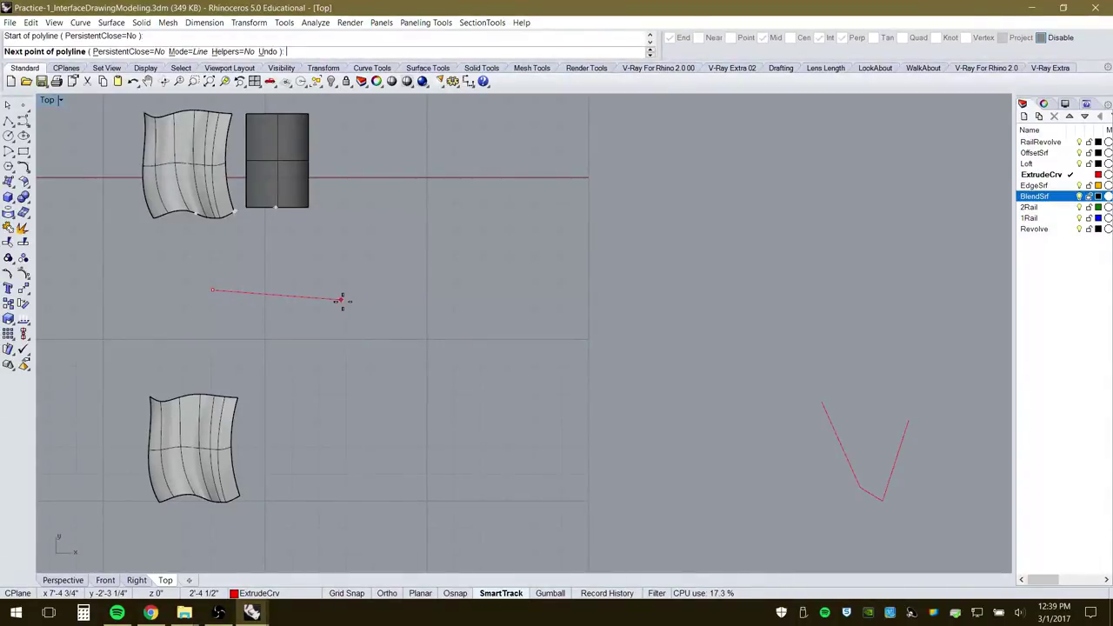
{"action": "type", "text": "2"}
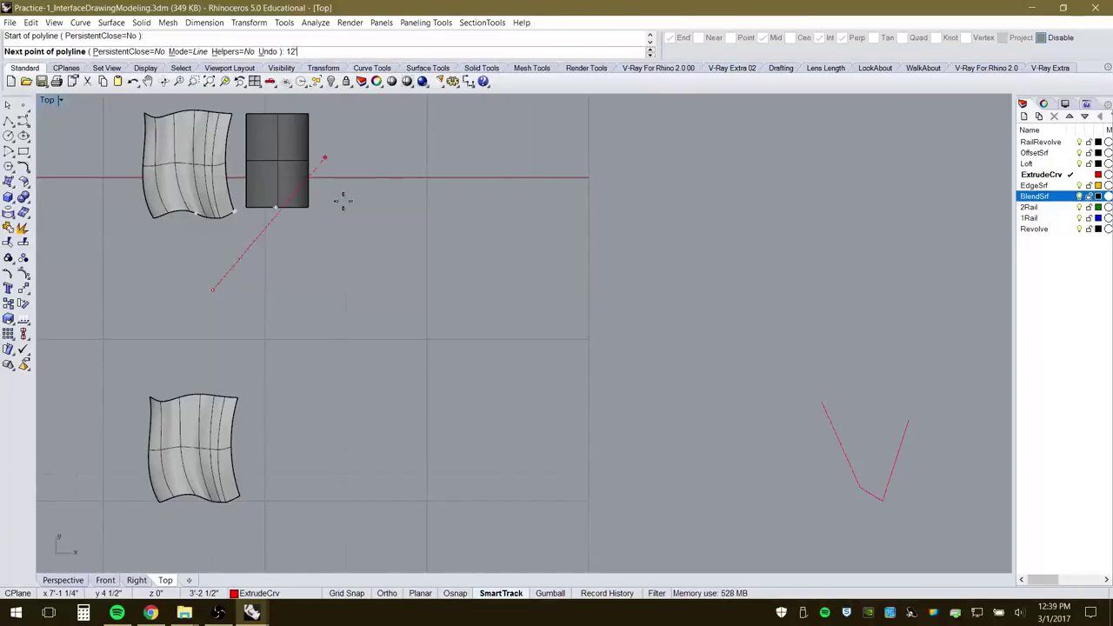
{"action": "type", "text": "'"}
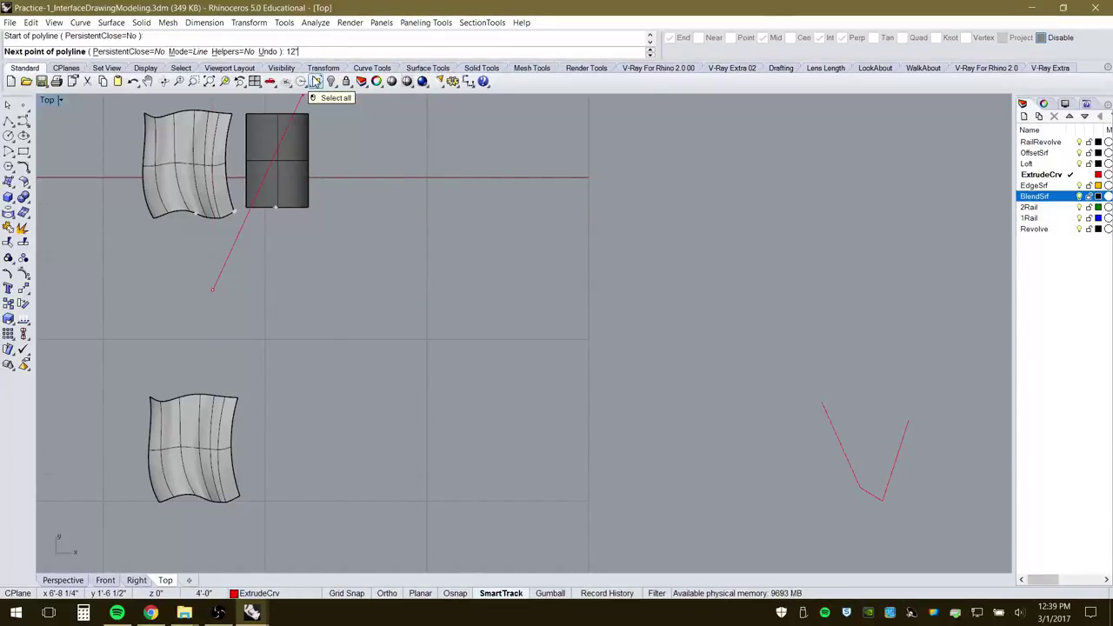
{"action": "key", "text": "BackSpace"}
{"action": "key", "text": "Return"}
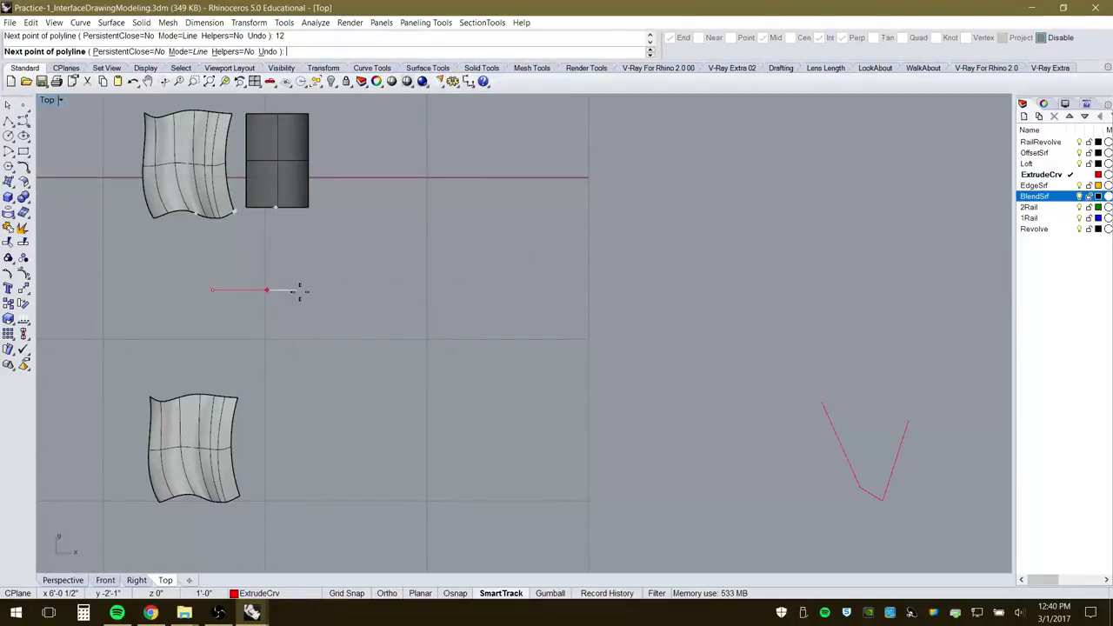
{"action": "key", "text": "F8"}
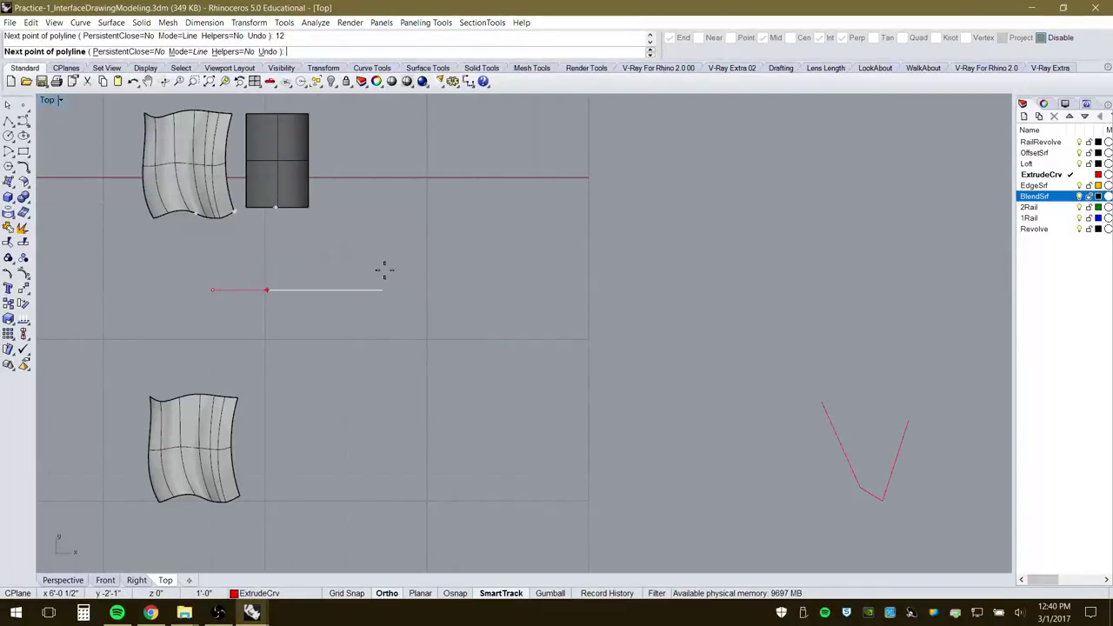
{"action": "key", "text": "F8"}
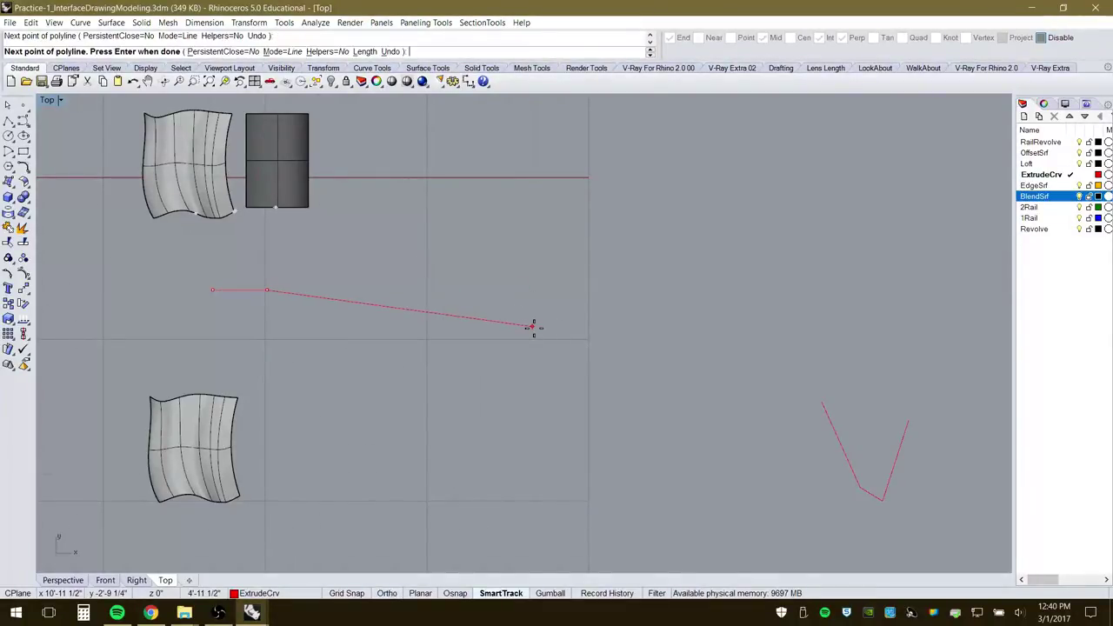
{"action": "key", "text": "Return"}
Start another polyline, with object snap on, at the short line's endpoint.
{"action": "left_click", "coordinate": [237, 292]}
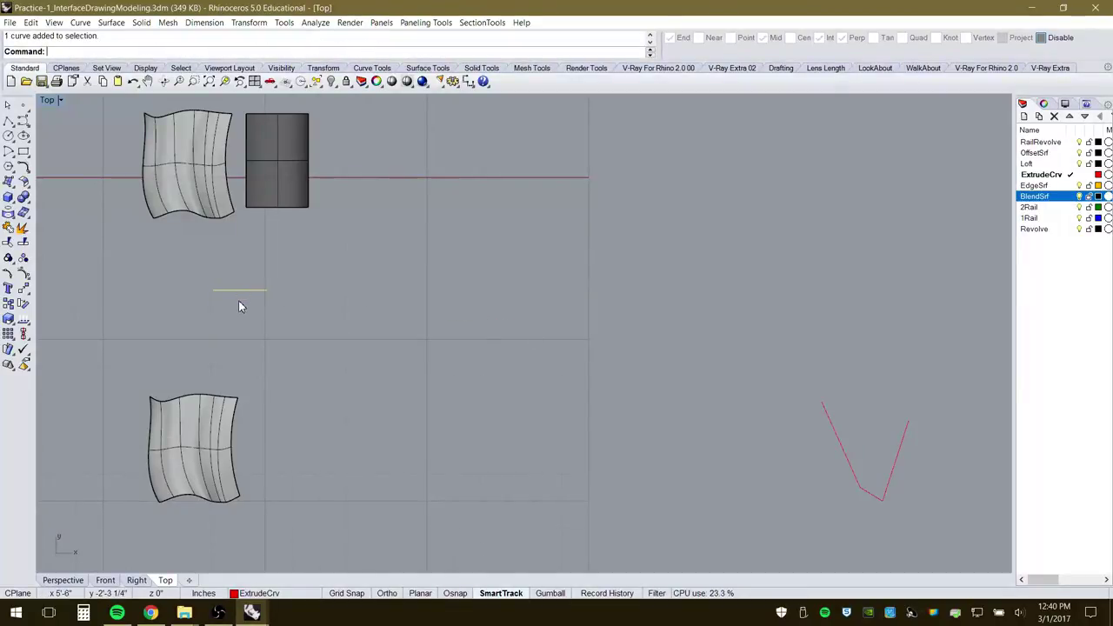
{"action": "key", "text": "Return"}
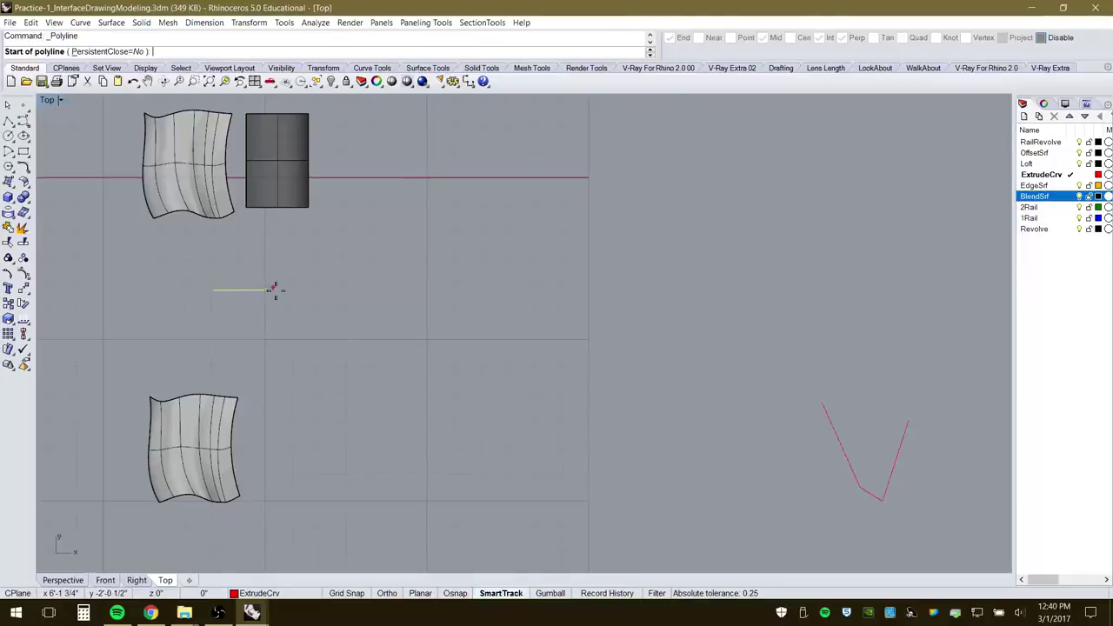
{"action": "scroll", "coordinate": [274, 290], "scroll_direction": "up", "scroll_amount": 5}
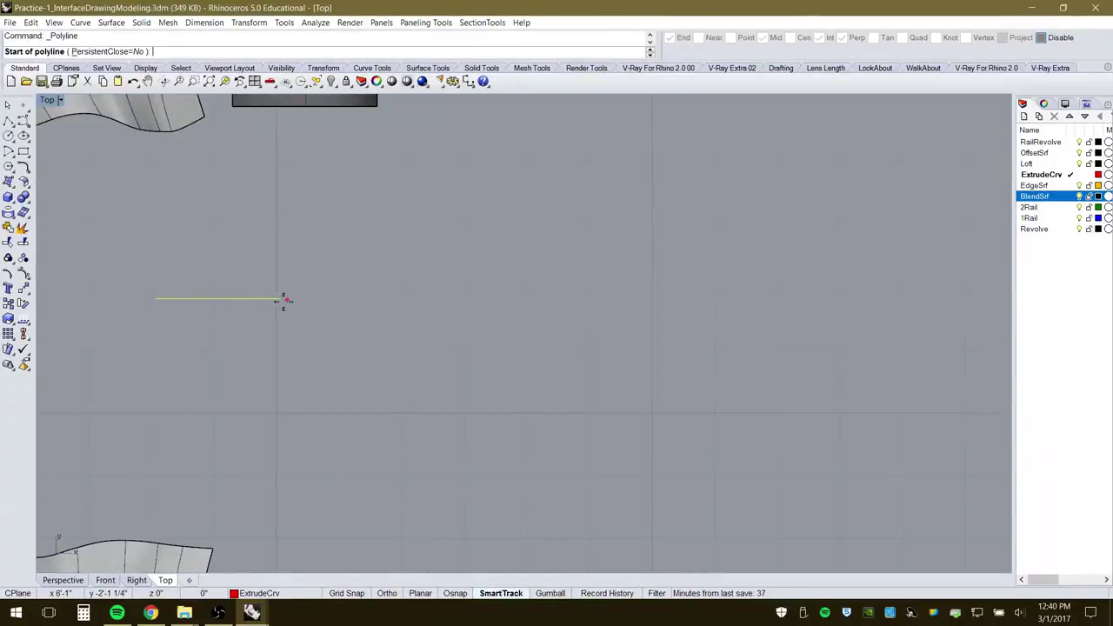
{"action": "left_click", "coordinate": [1041, 37]}
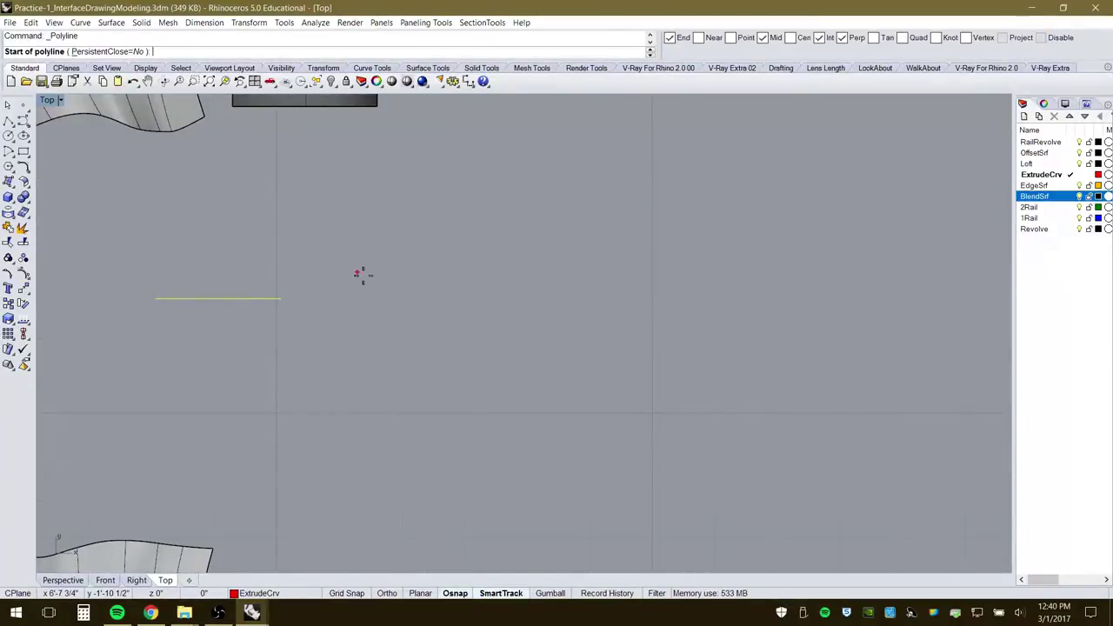
{"action": "left_click", "coordinate": [280, 298]}
Place six zigzag vertices across the Top view and finish the polyline.
{"action": "left_click", "coordinate": [389, 185]}
{"action": "left_click", "coordinate": [696, 355]}
{"action": "left_click", "coordinate": [605, 441]}
{"action": "left_click", "coordinate": [185, 448]}
{"action": "left_click", "coordinate": [725, 512]}
{"action": "scroll", "coordinate": [882, 514], "scroll_direction": "down", "scroll_amount": 3}
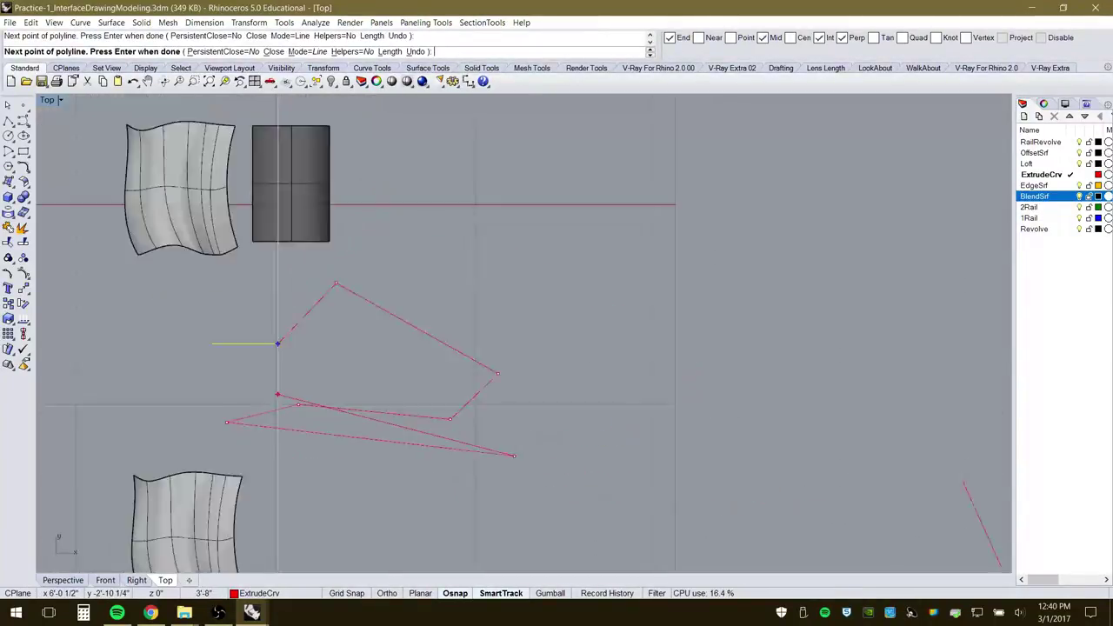
{"action": "scroll", "coordinate": [277, 394], "scroll_direction": "down", "scroll_amount": 1}
{"action": "left_click", "coordinate": [847, 315]}
{"action": "key", "text": "Return"}
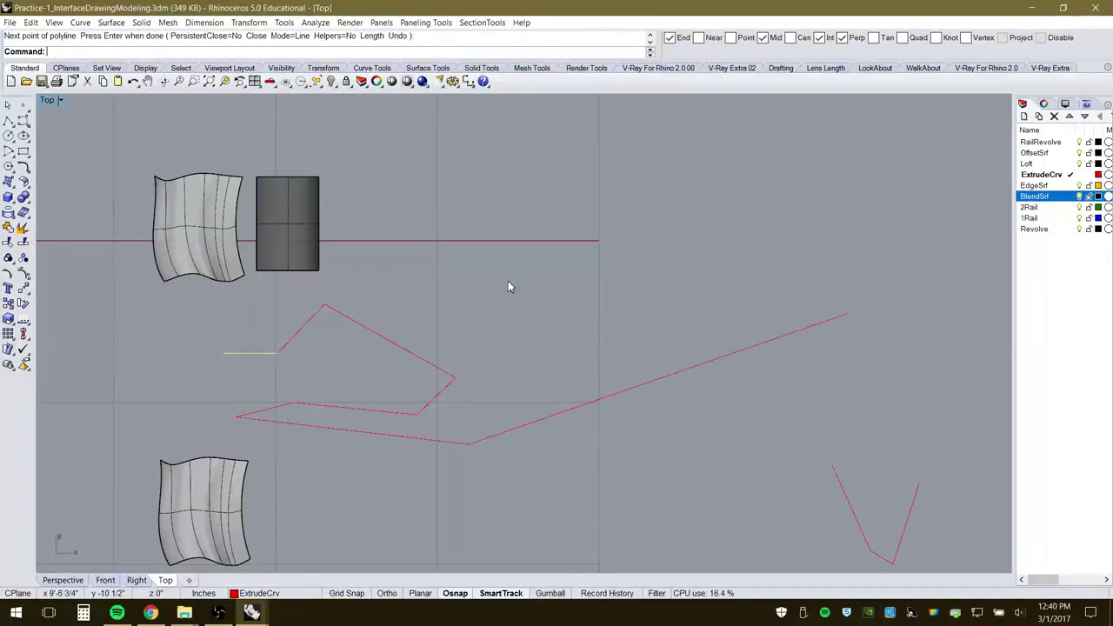
Select both the short line and the zigzag polyline with a crossing window.
{"action": "left_click", "coordinate": [291, 344]}
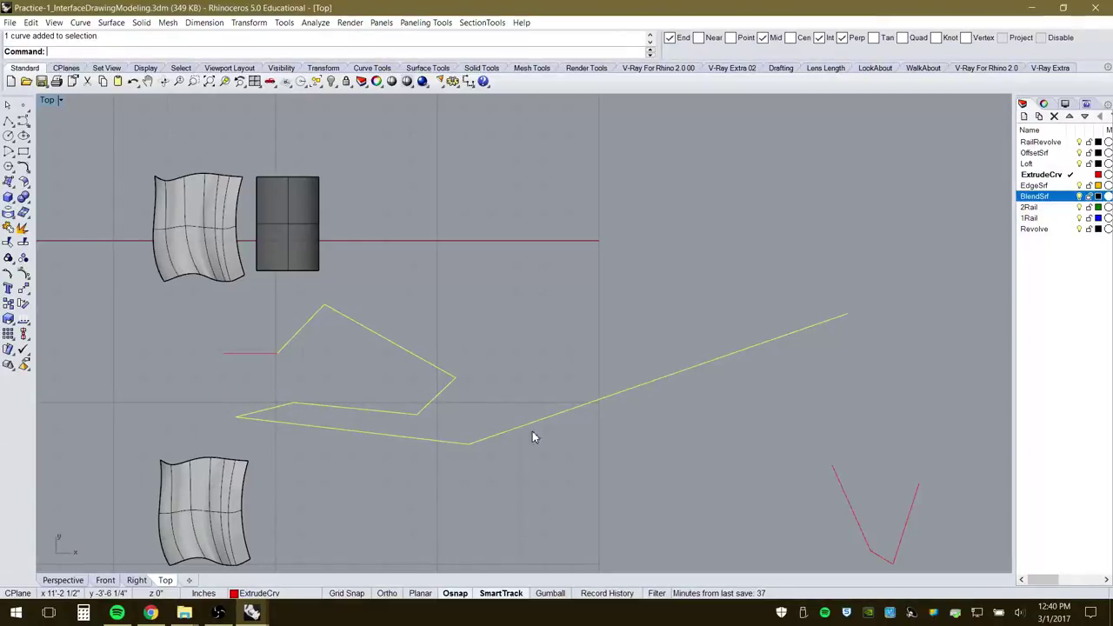
{"action": "left_click", "coordinate": [231, 353]}
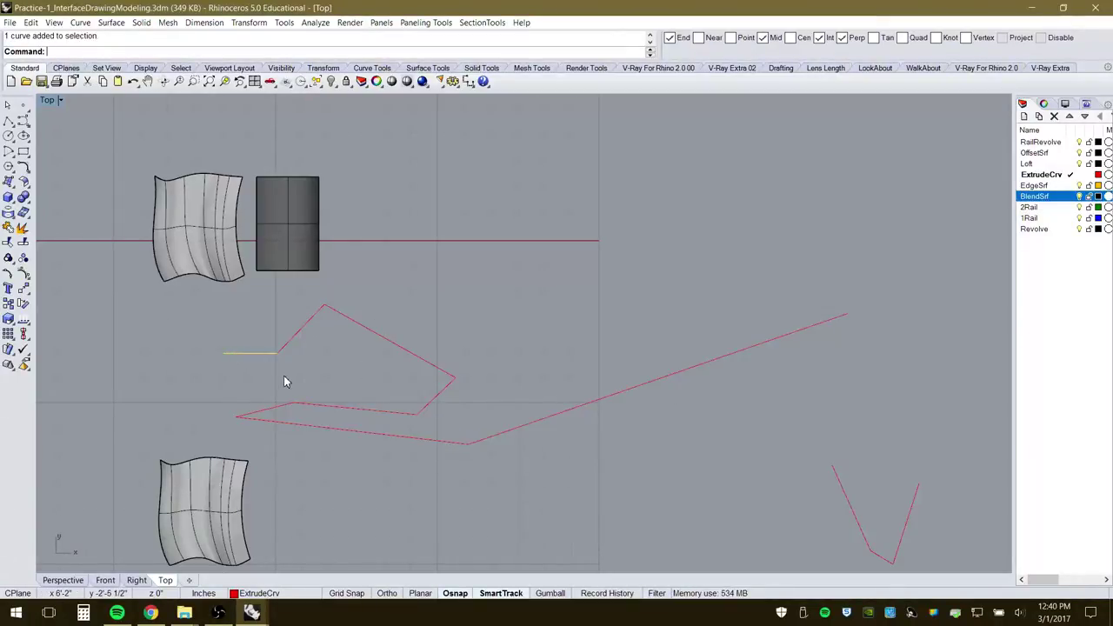
{"action": "left_click", "coordinate": [288, 364]}
{"action": "left_click_drag", "start_coordinate": [265, 351], "coordinate": [261, 347]}
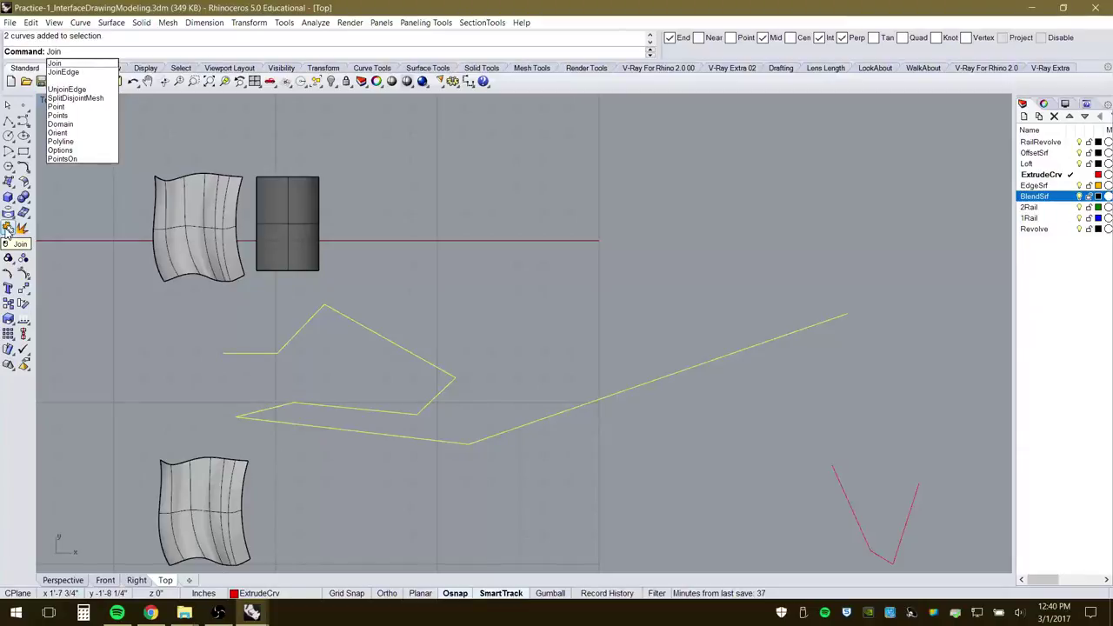
Join the short line and zigzag polyline, then select the result to confirm it's one curve.
{"action": "key", "text": "Return"}
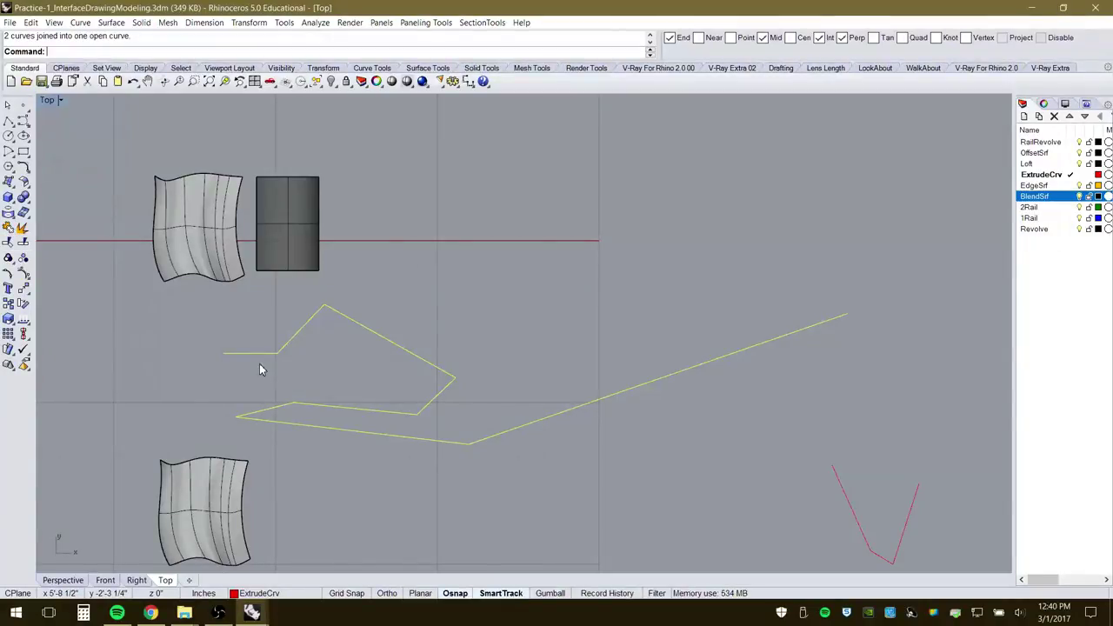
{"action": "key", "text": "Escape"}
{"action": "left_click", "coordinate": [388, 352]}
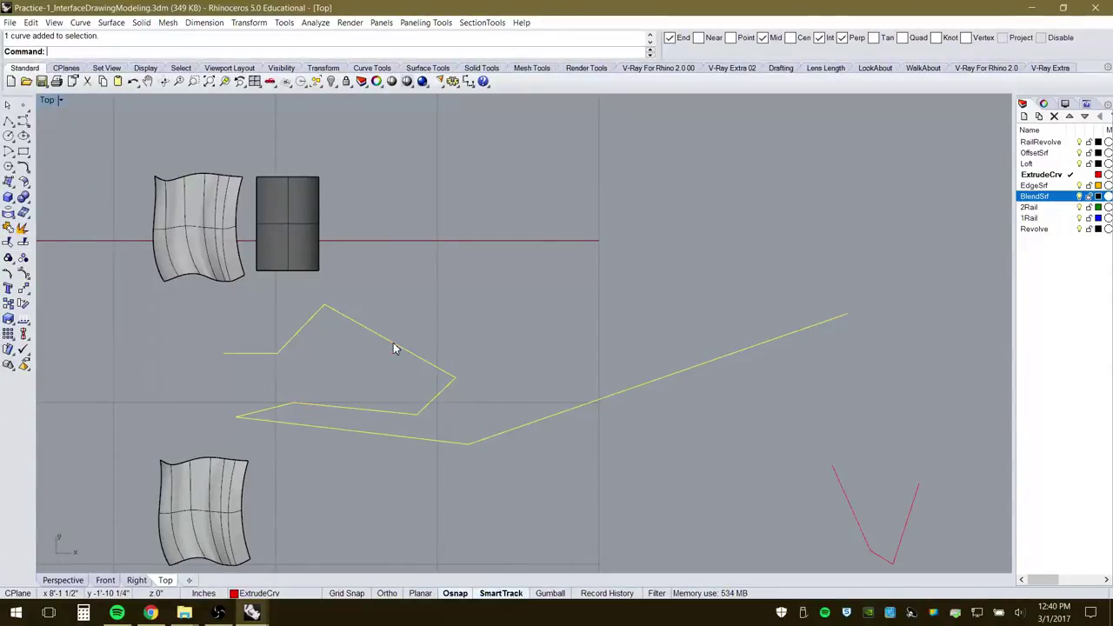
{"action": "left_click", "coordinate": [361, 370]}
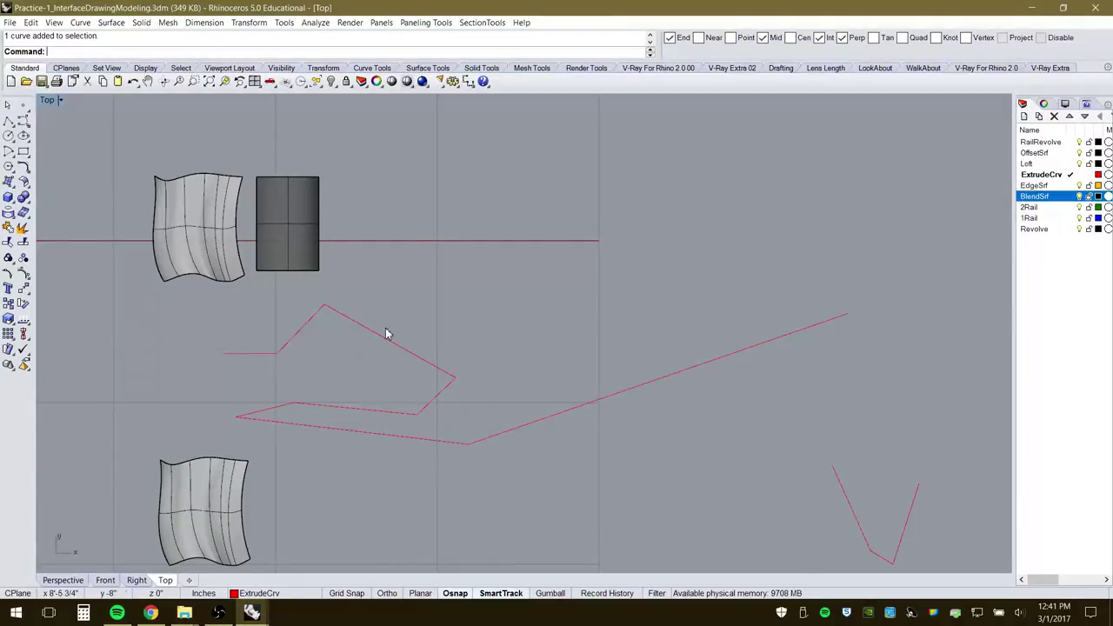
Cancel the stray polyline and start a new one at the origin 0,0.
{"action": "left_click", "coordinate": [8, 121]}
{"action": "left_click", "coordinate": [432, 304]}
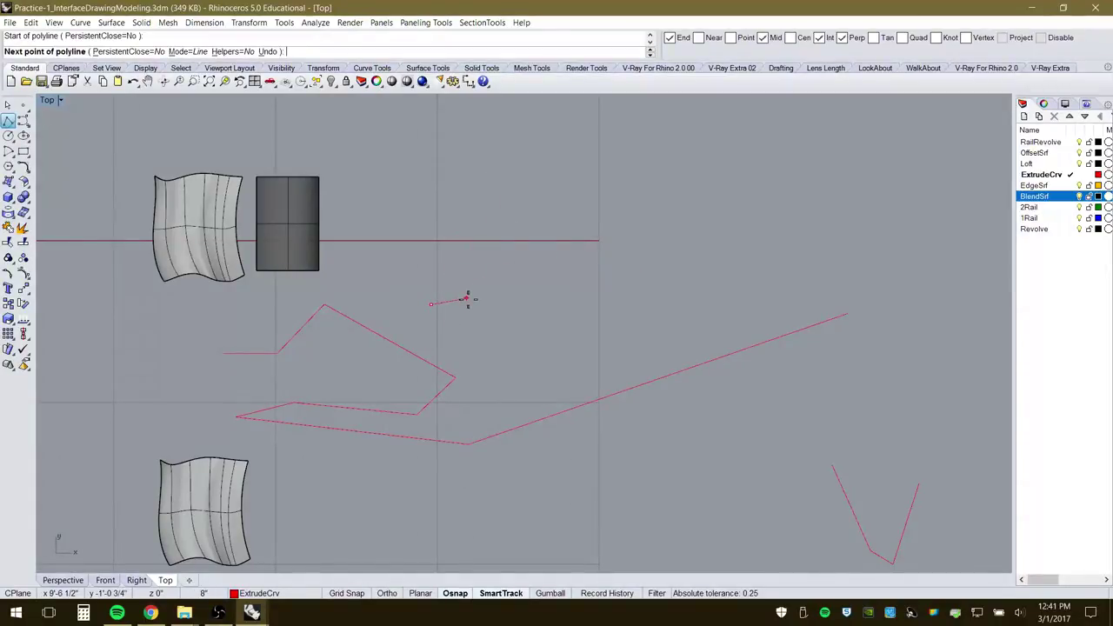
{"action": "key", "text": "Escape"}
{"action": "scroll", "coordinate": [533, 288], "scroll_direction": "down", "scroll_amount": 3}
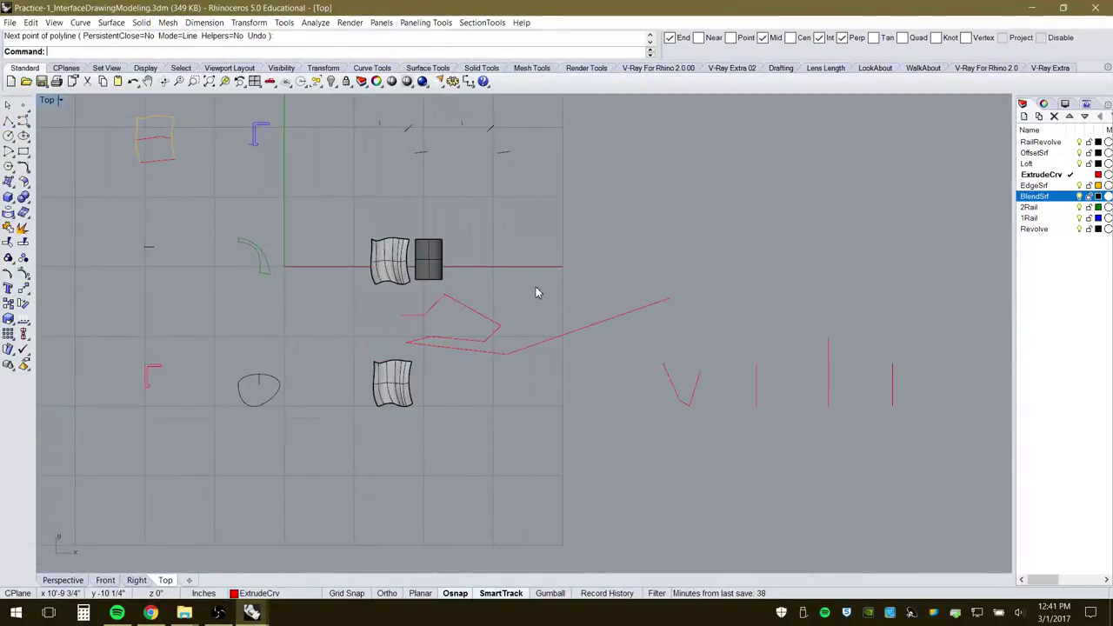
{"action": "left_click", "coordinate": [9, 122]}
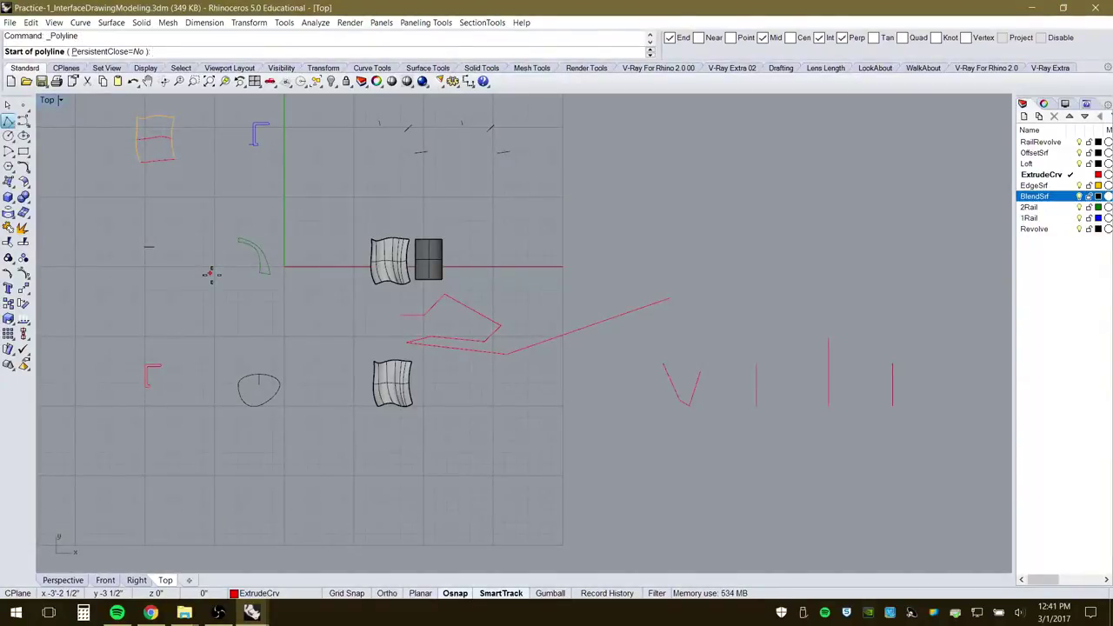
{"action": "type", "text": "0,0"}
{"action": "key", "text": "Return"}
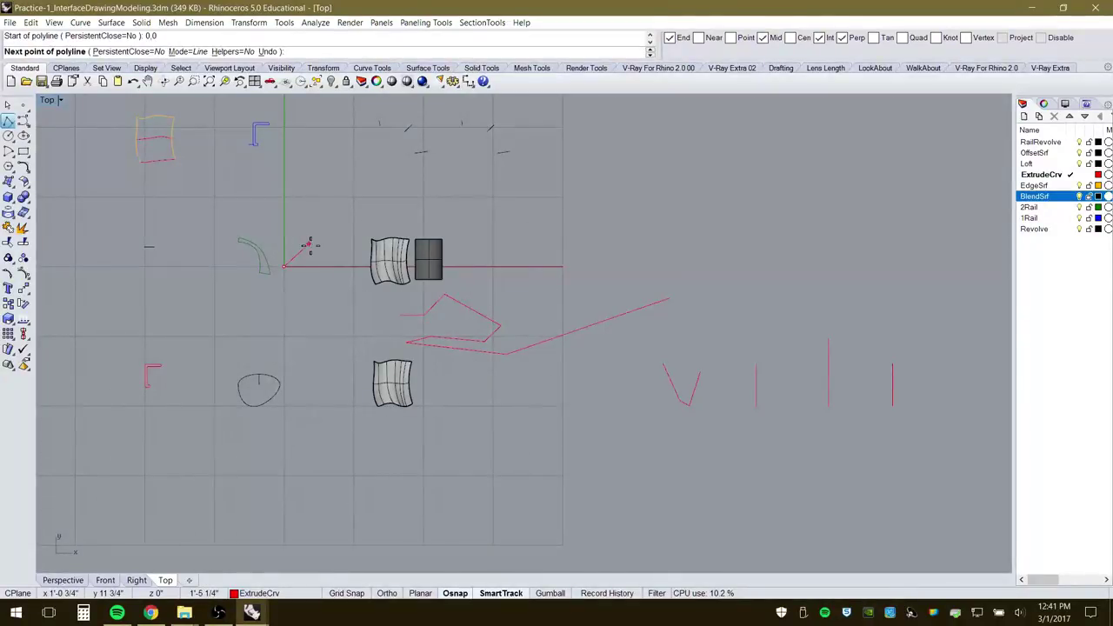
Add a 12-unit segment at 45 degrees from the origin.
{"action": "scroll", "coordinate": [293, 242], "scroll_direction": "up", "scroll_amount": 3}
{"action": "scroll", "coordinate": [293, 261], "scroll_direction": "up", "scroll_amount": 3}
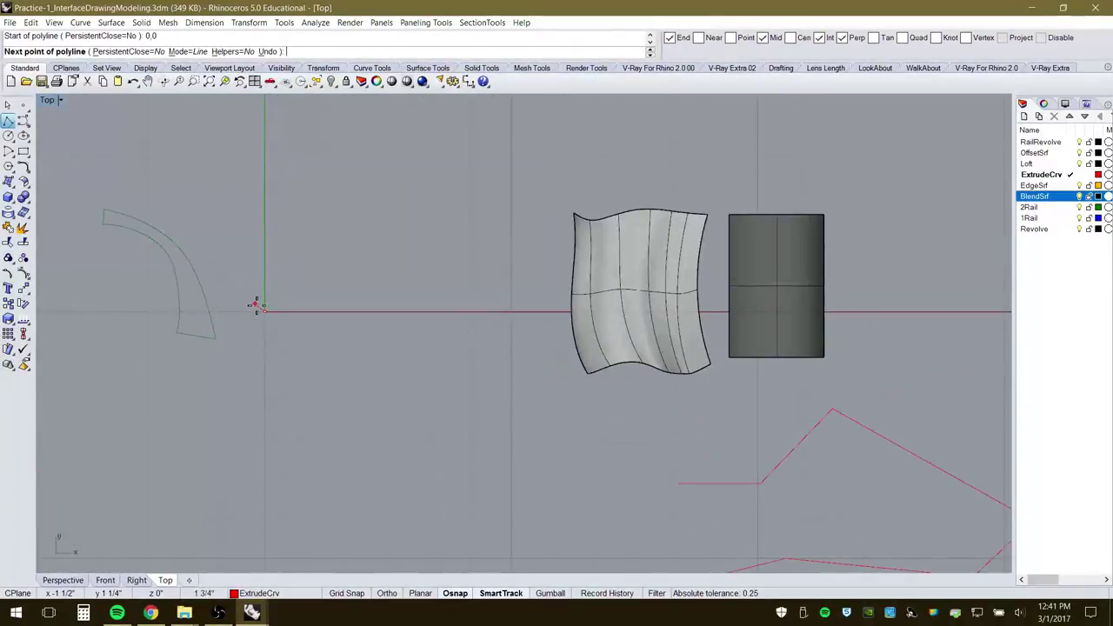
{"action": "scroll", "coordinate": [253, 309], "scroll_direction": "up", "scroll_amount": 3}
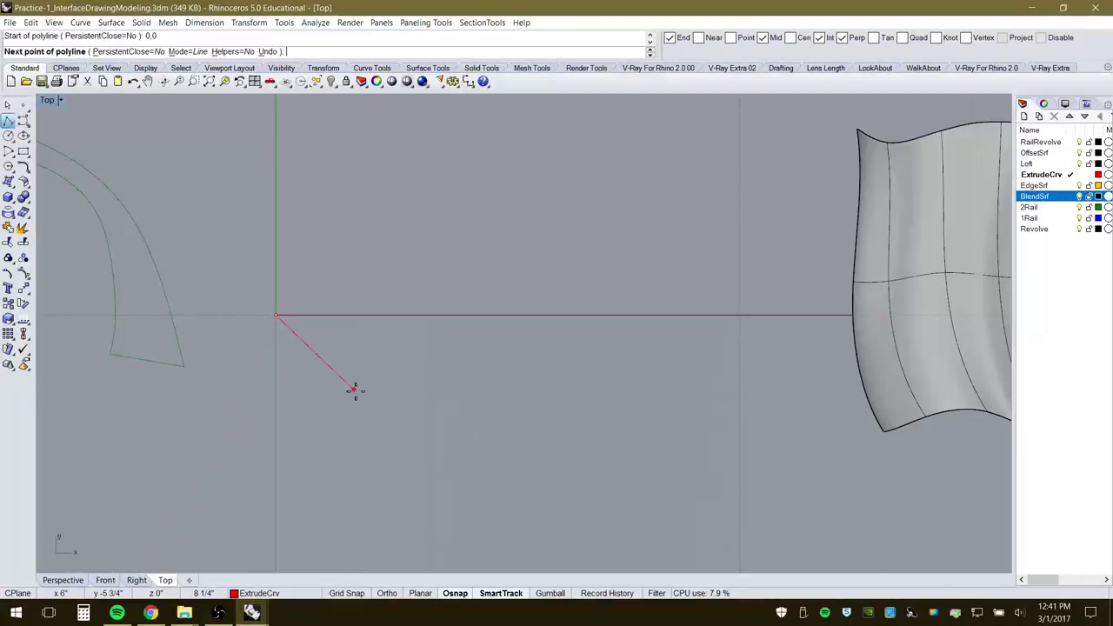
{"action": "scroll", "coordinate": [351, 388], "scroll_direction": "down", "scroll_amount": 4}
{"action": "scroll", "coordinate": [339, 370], "scroll_direction": "up", "scroll_amount": 2}
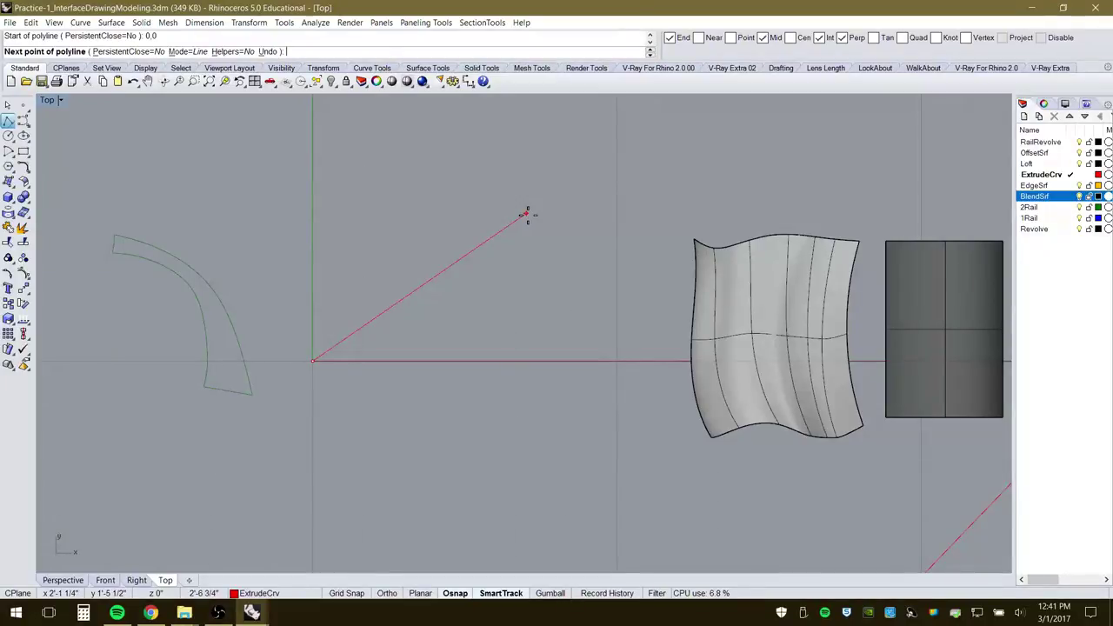
{"action": "type", "text": "12"}
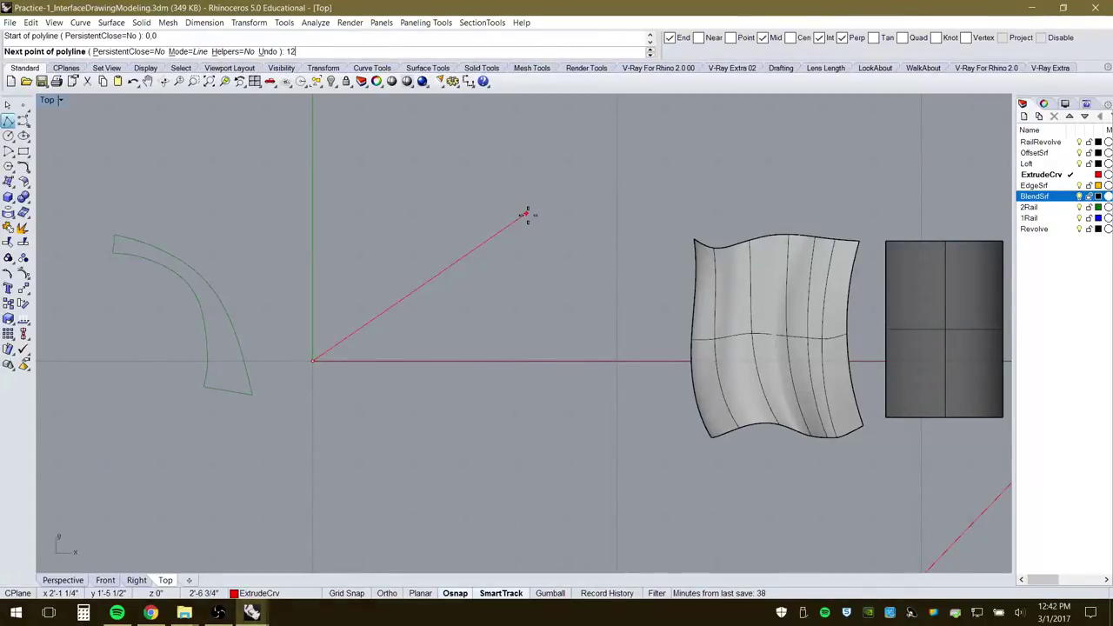
{"action": "key", "text": "F8"}
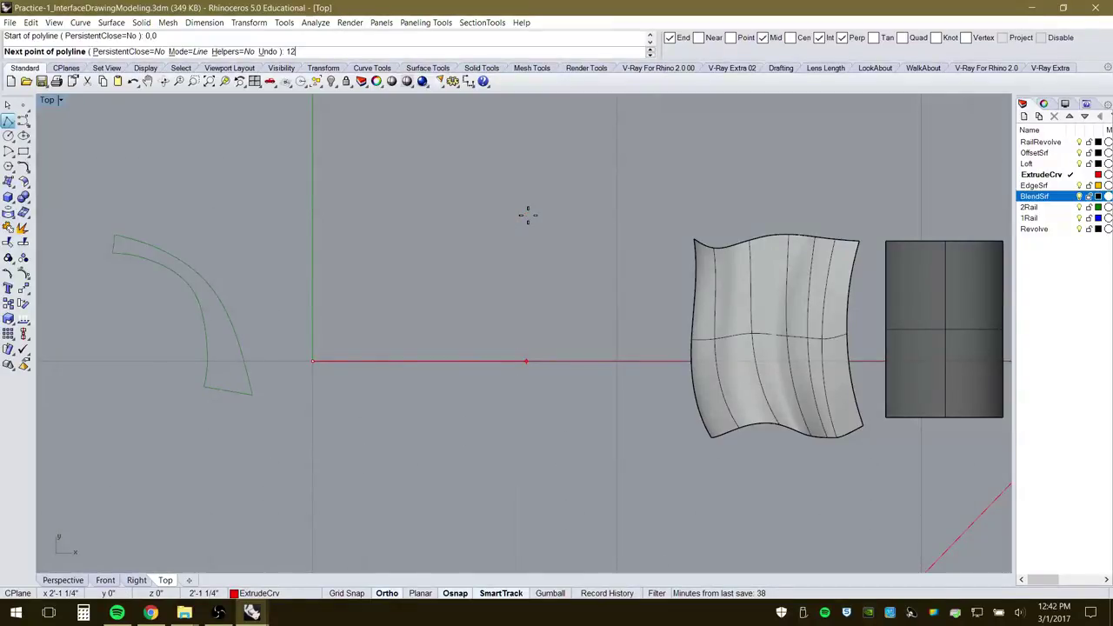
{"action": "key", "text": "F8"}
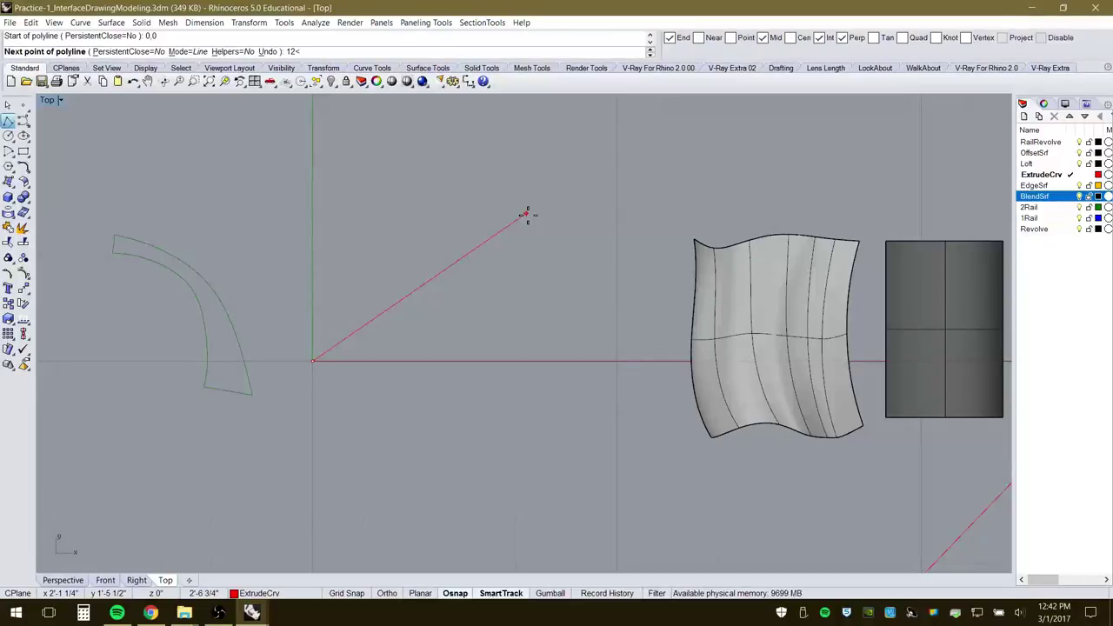
{"action": "type", "text": "45"}
{"action": "key", "text": "Return"}
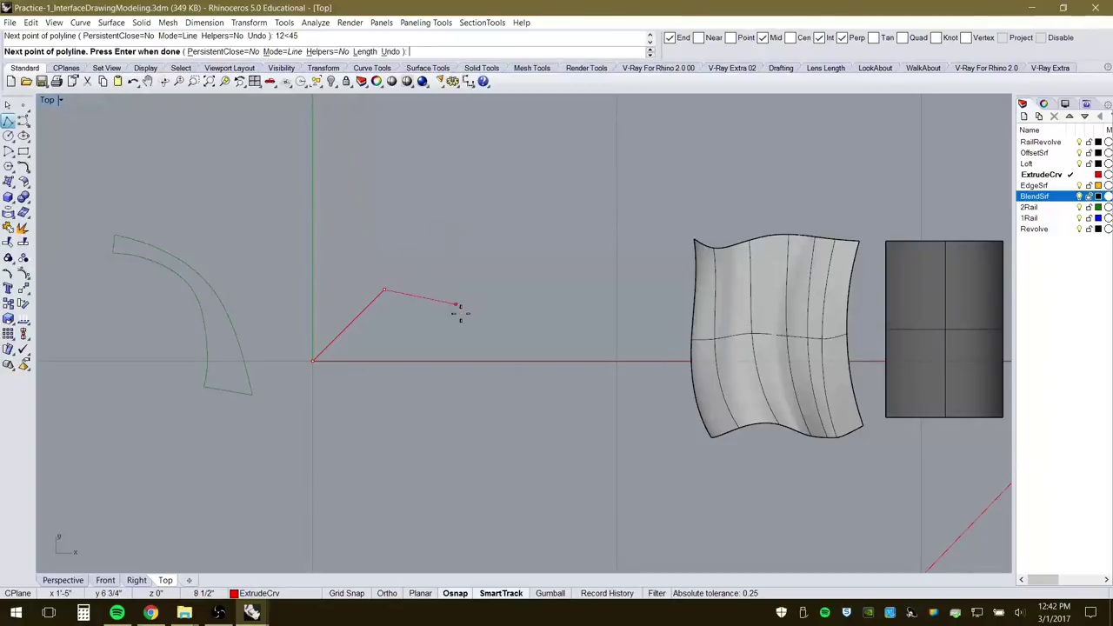
Add a 24-unit segment at -45 degrees (24<-45) and finish the polyline.
{"action": "type", "text": "24"}
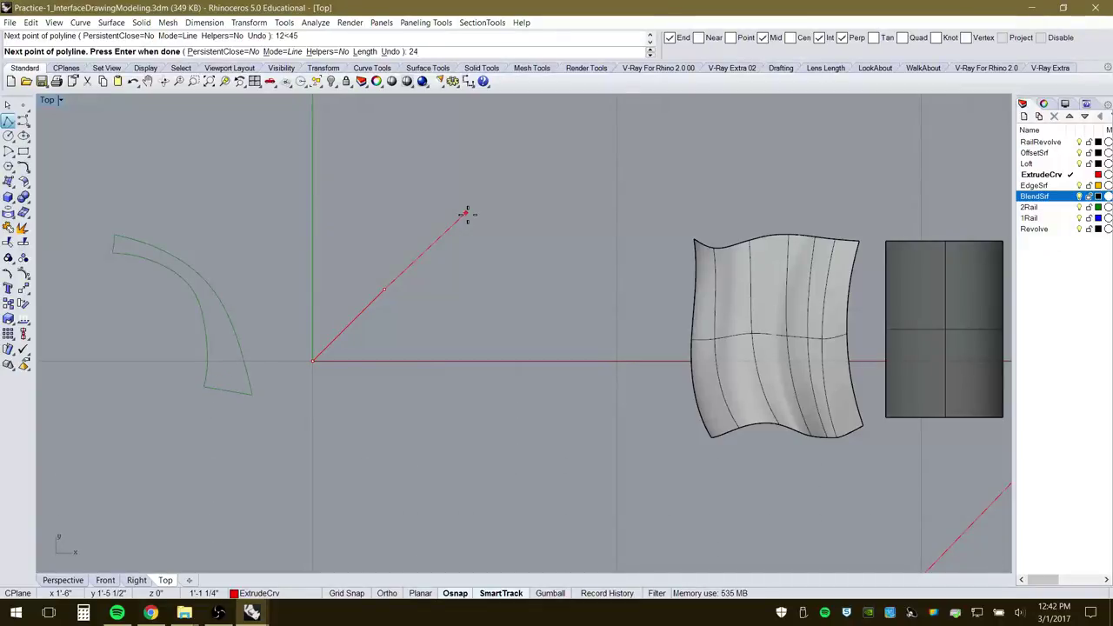
{"action": "type", "text": "<"}
{"action": "type", "text": "-45"}
{"action": "key", "text": "Return"}
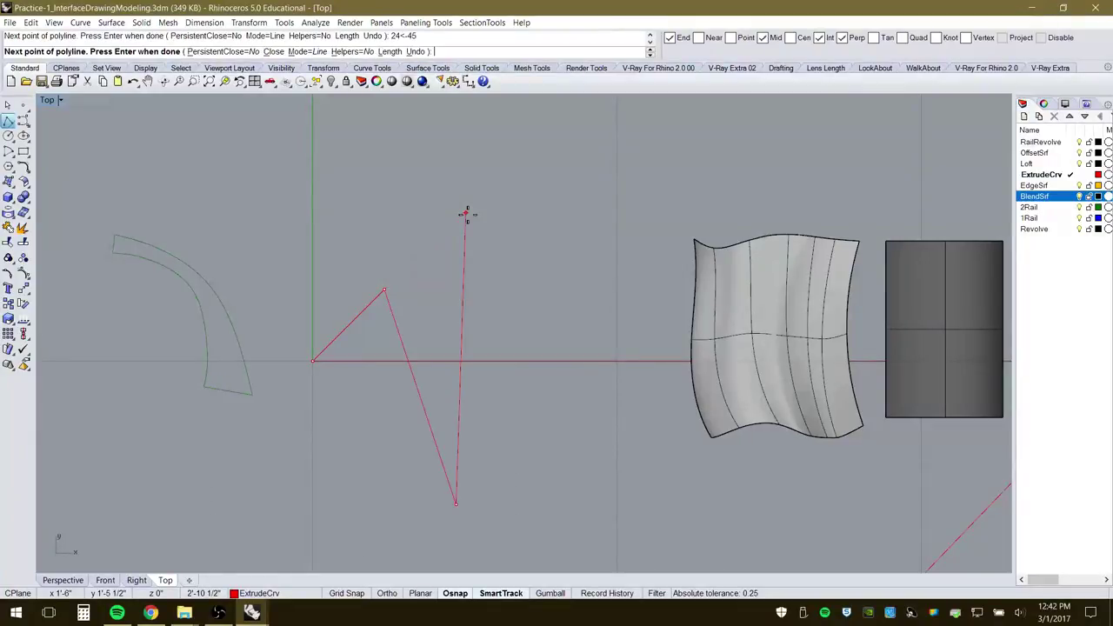
{"action": "scroll", "coordinate": [418, 315], "scroll_direction": "down", "scroll_amount": 2}
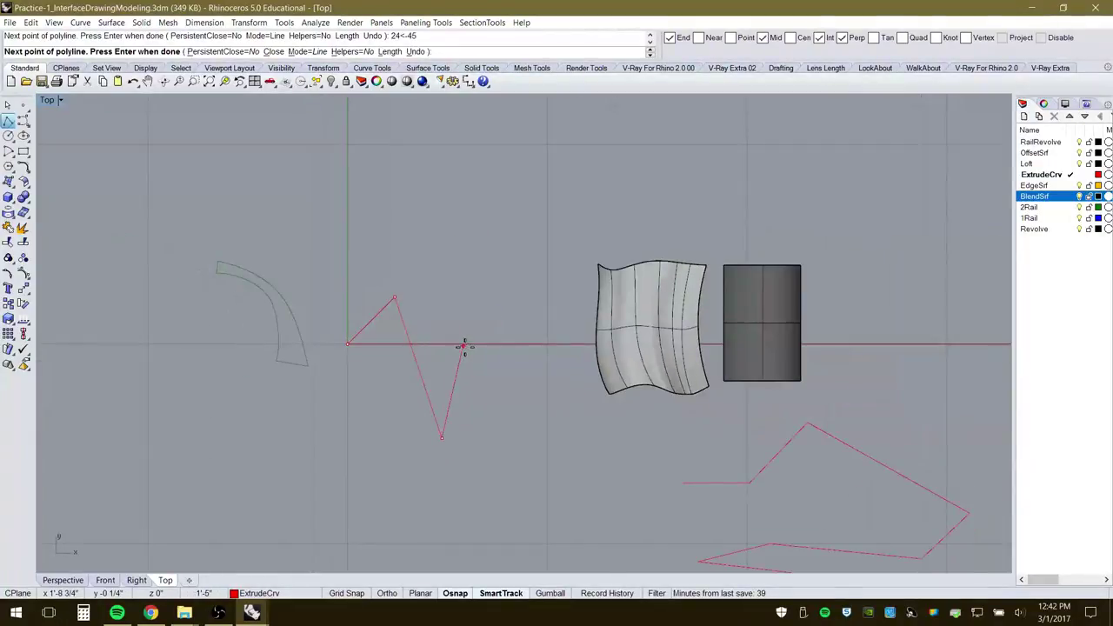
{"action": "key", "text": "Return"}
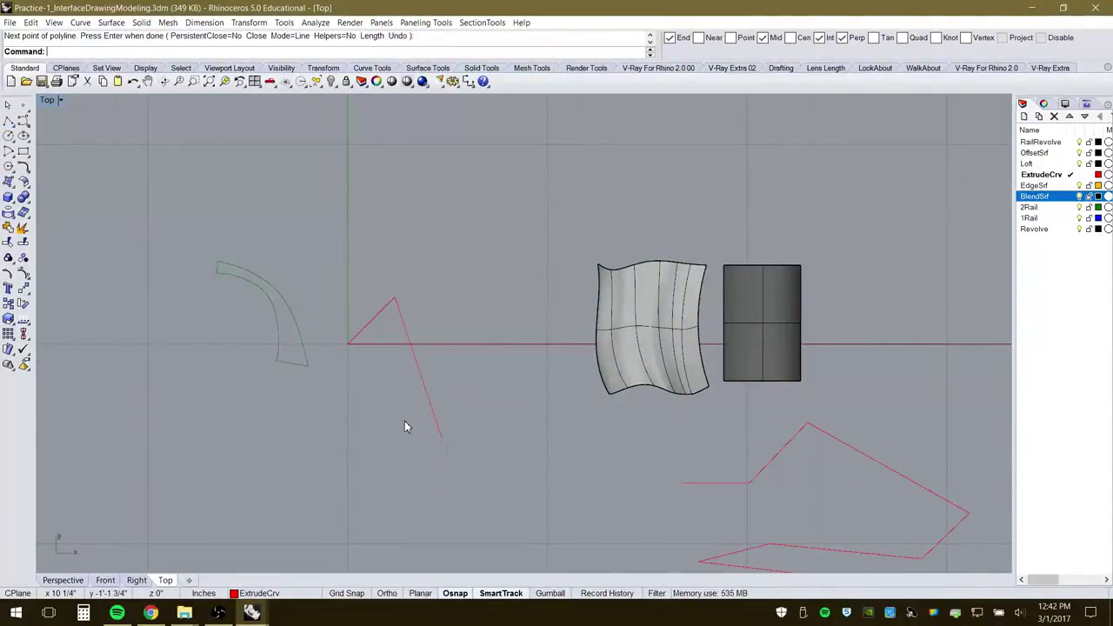
Pick the new origin polyline and zoom around the Top view to inspect it.
{"action": "scroll", "coordinate": [405, 421], "scroll_direction": "up", "scroll_amount": 2}
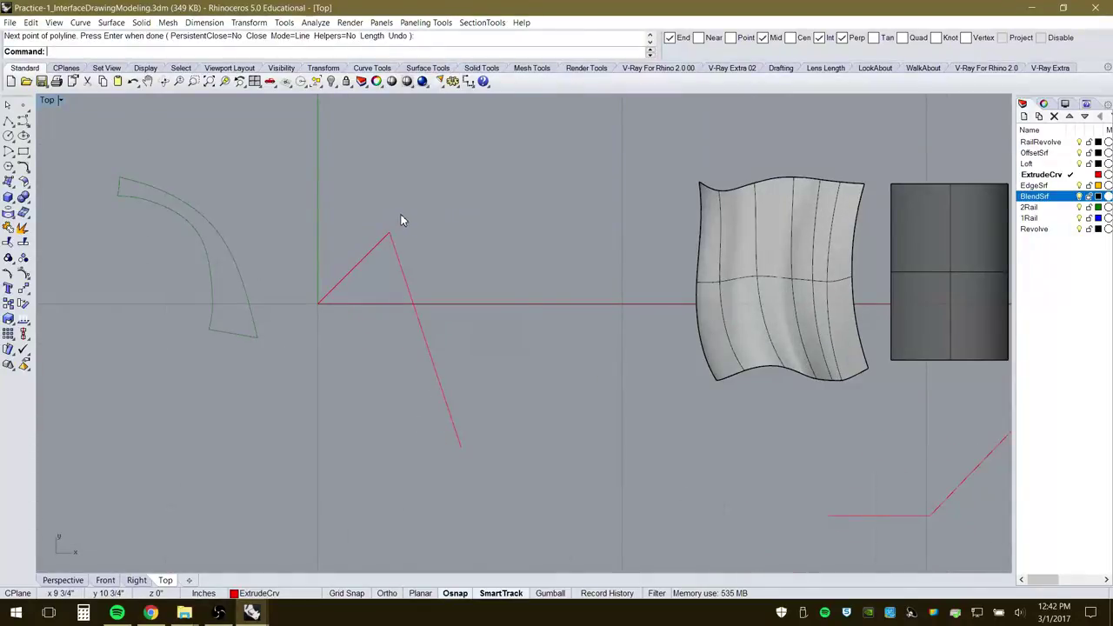
{"action": "left_click", "coordinate": [393, 253]}
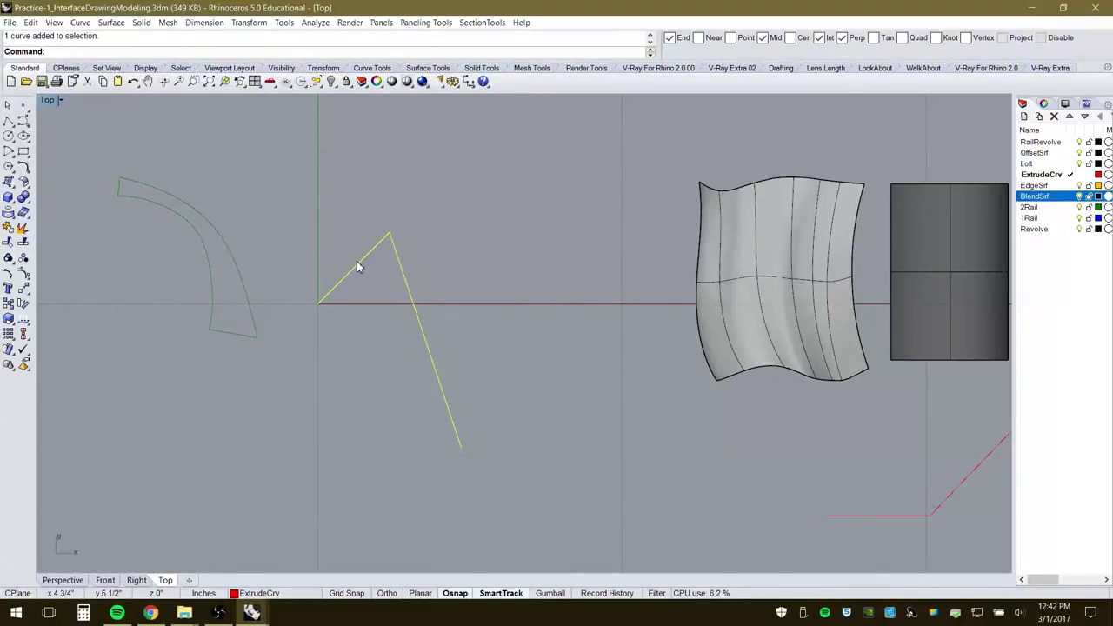
{"action": "left_click", "coordinate": [407, 416]}
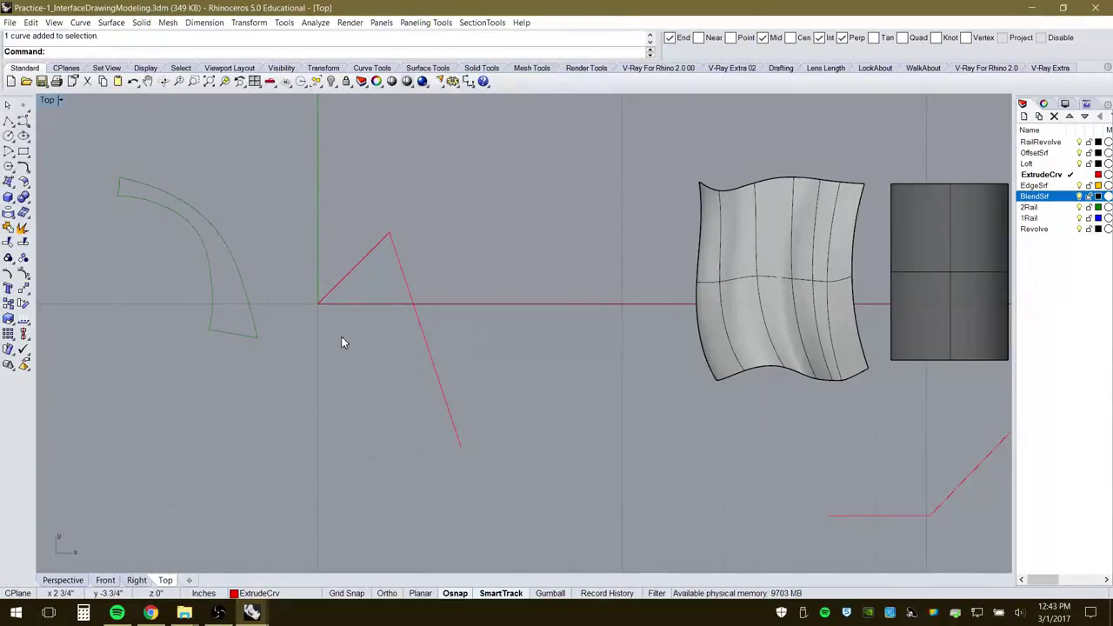
{"action": "scroll", "coordinate": [328, 329], "scroll_direction": "down", "scroll_amount": 4}
{"action": "scroll", "coordinate": [350, 335], "scroll_direction": "up", "scroll_amount": 2}
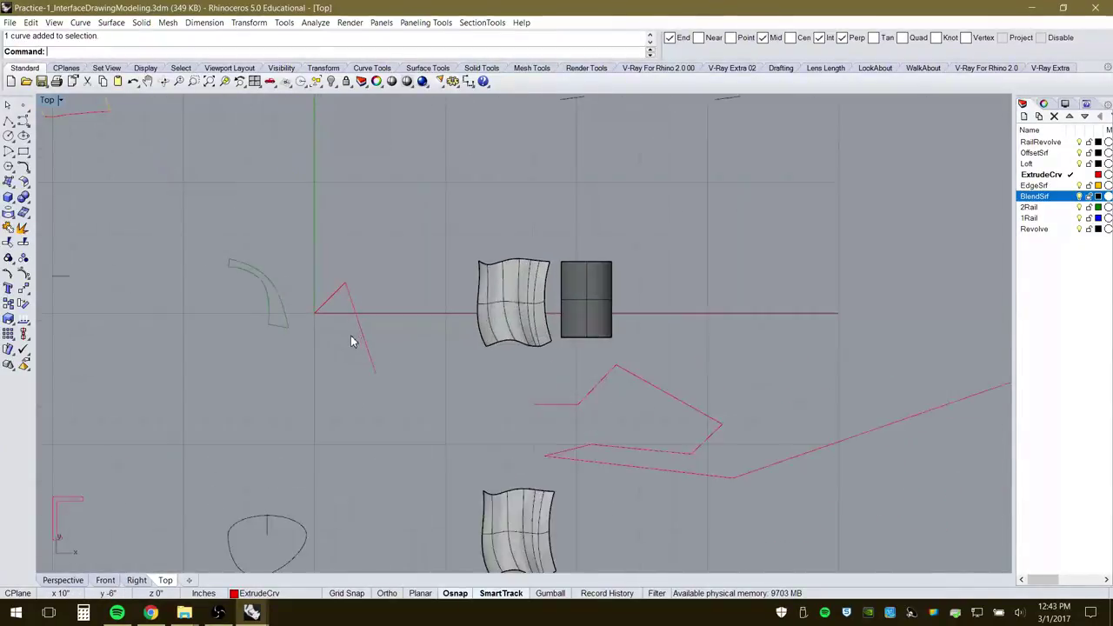
{"action": "scroll", "coordinate": [328, 297], "scroll_direction": "down", "scroll_amount": 3}
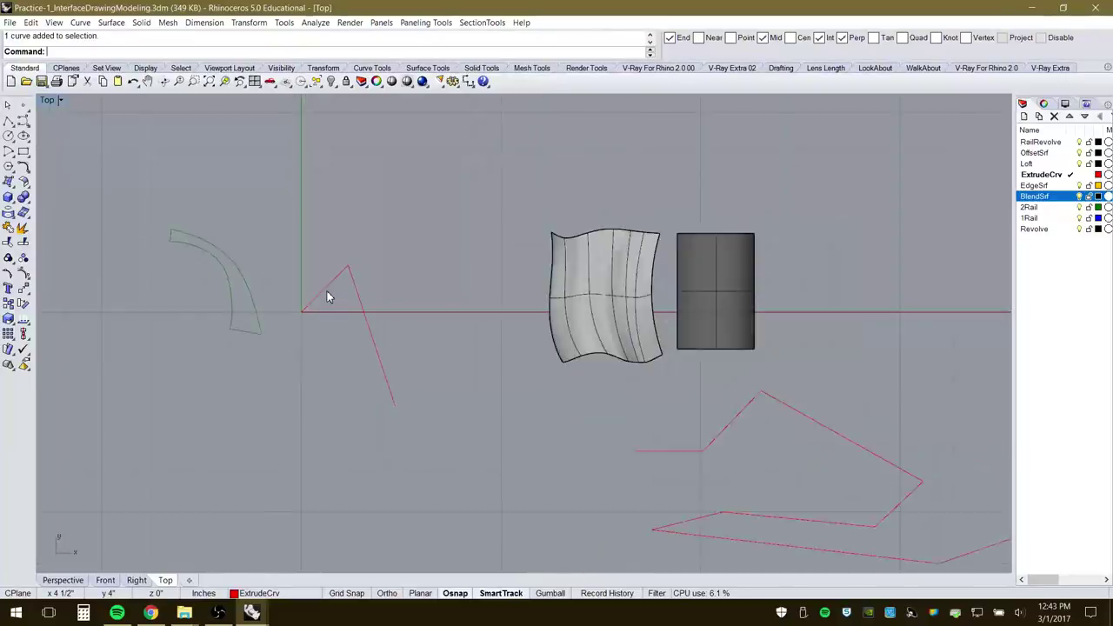
{"action": "scroll", "coordinate": [354, 340], "scroll_direction": "up", "scroll_amount": 3}
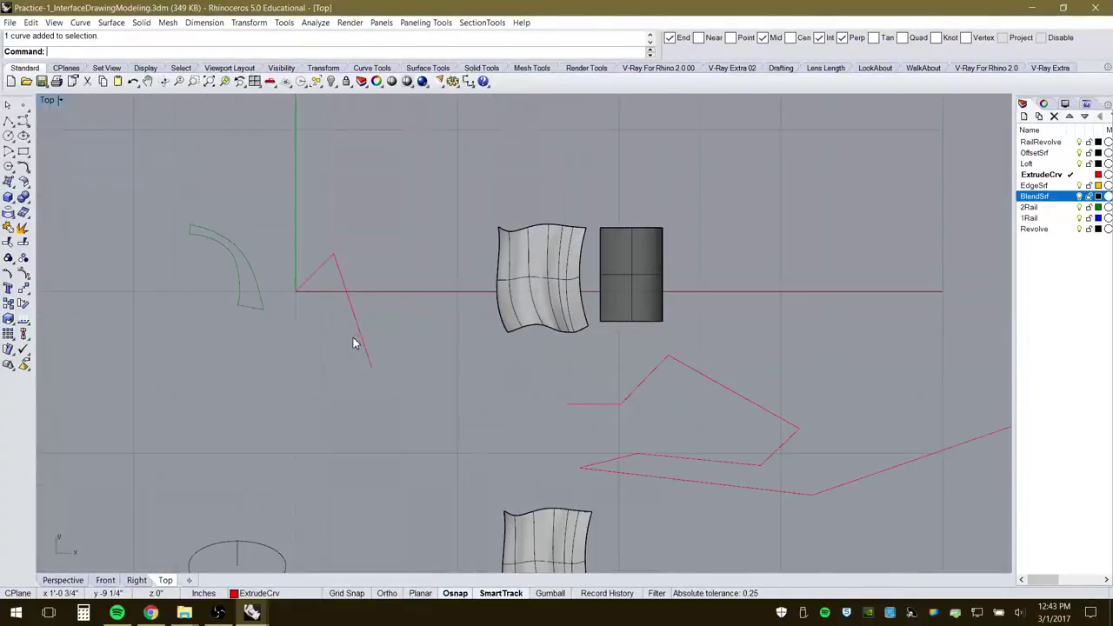
{"action": "scroll", "coordinate": [334, 292], "scroll_direction": "up", "scroll_amount": 2}
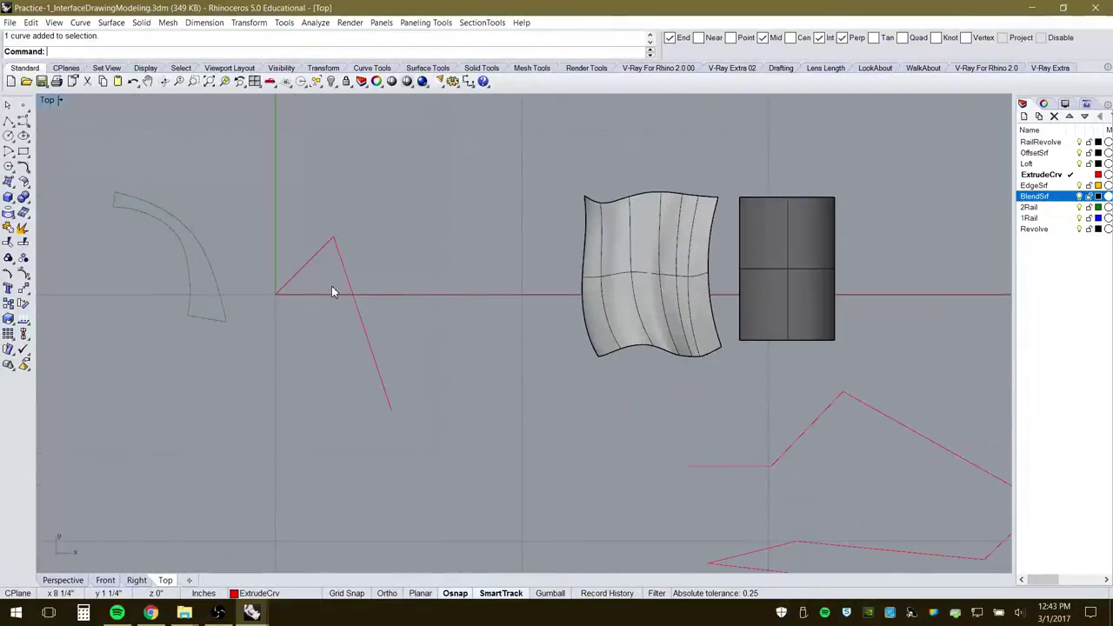
Select the 45°/-45° polyline at the origin, delete it, and zoom out.
{"action": "left_click", "coordinate": [318, 262]}
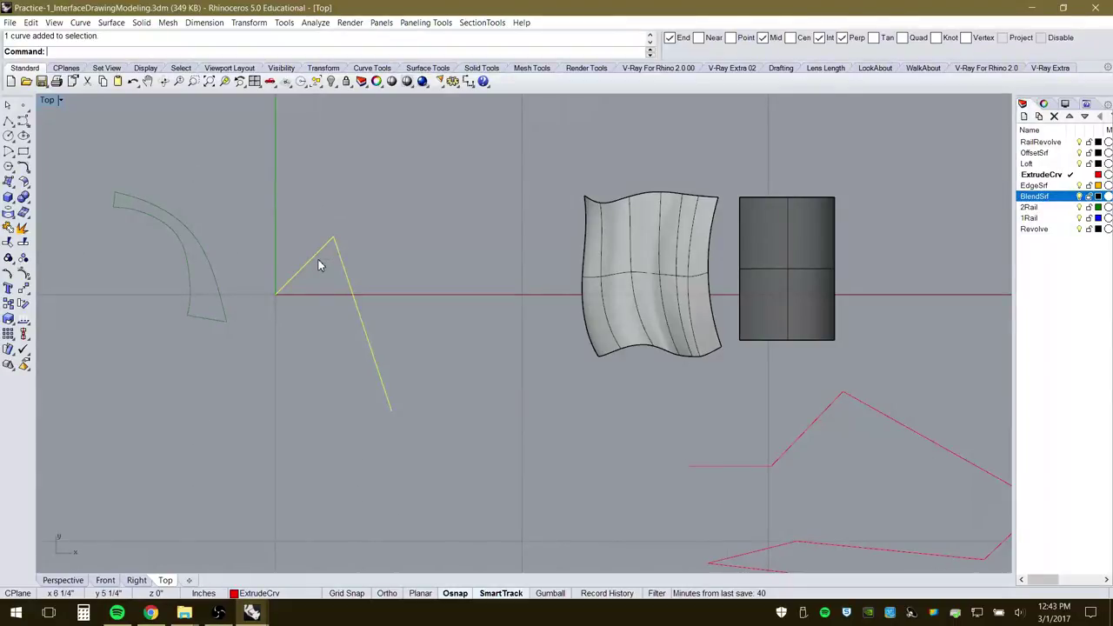
{"action": "left_click", "coordinate": [378, 206]}
{"action": "left_click", "coordinate": [326, 263]}
{"action": "key", "text": "Delete"}
{"action": "scroll", "coordinate": [322, 261], "scroll_direction": "down", "scroll_amount": 3}
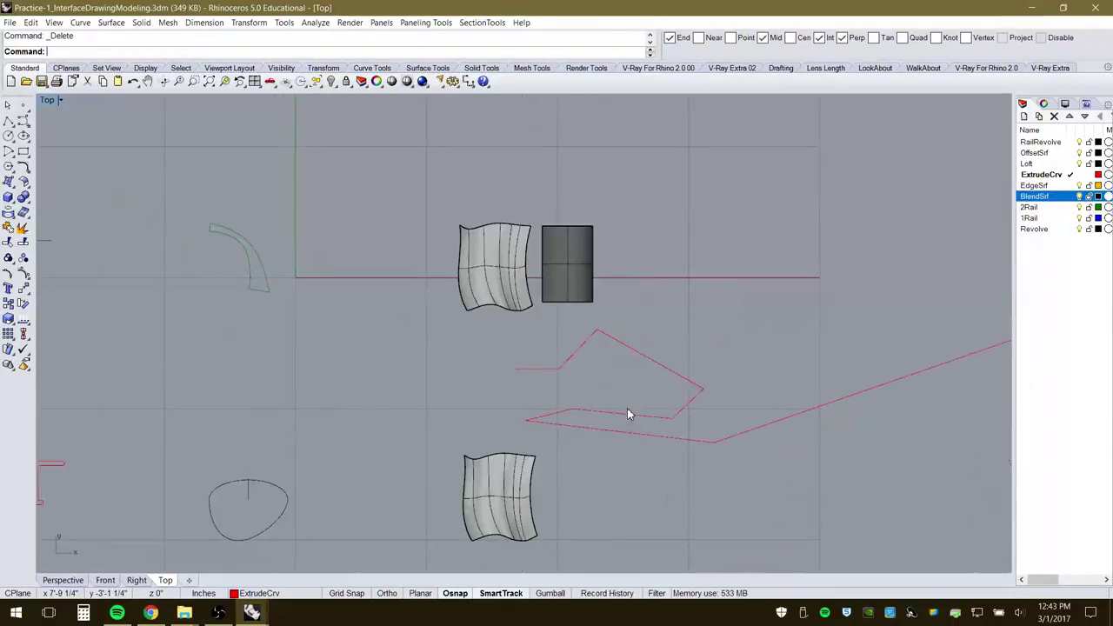
{"action": "scroll", "coordinate": [516, 375], "scroll_direction": "down", "scroll_amount": 1}
{"action": "scroll", "coordinate": [516, 376], "scroll_direction": "down", "scroll_amount": 1}
{"action": "scroll", "coordinate": [774, 399], "scroll_direction": "up", "scroll_amount": 1}
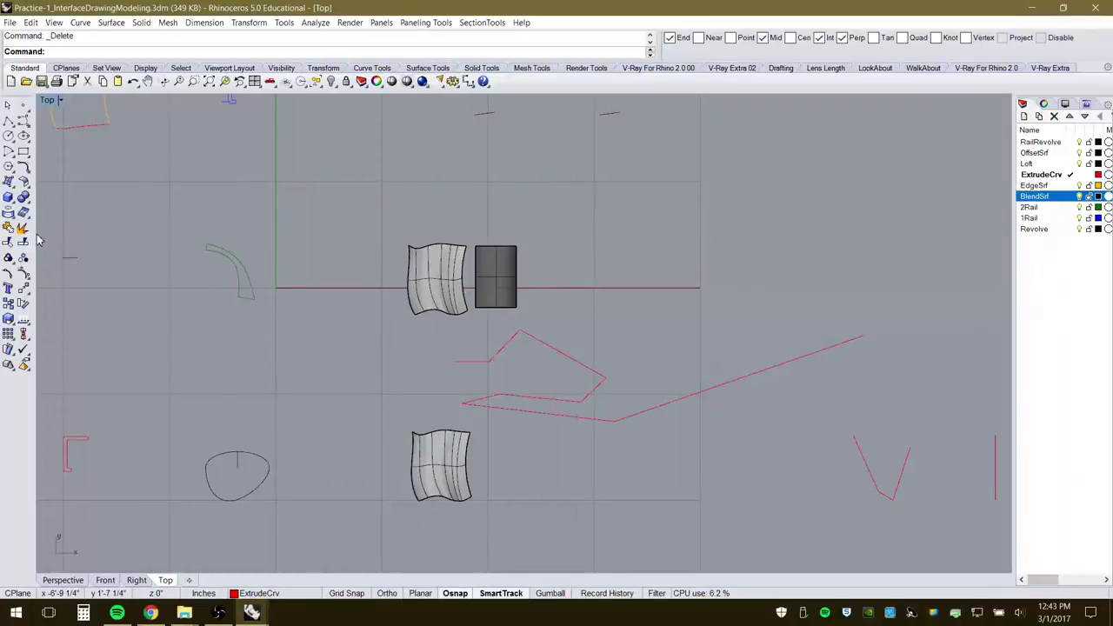
{"action": "left_click", "coordinate": [24, 152]}
{"action": "scroll", "coordinate": [238, 322], "scroll_direction": "down", "scroll_amount": 2}
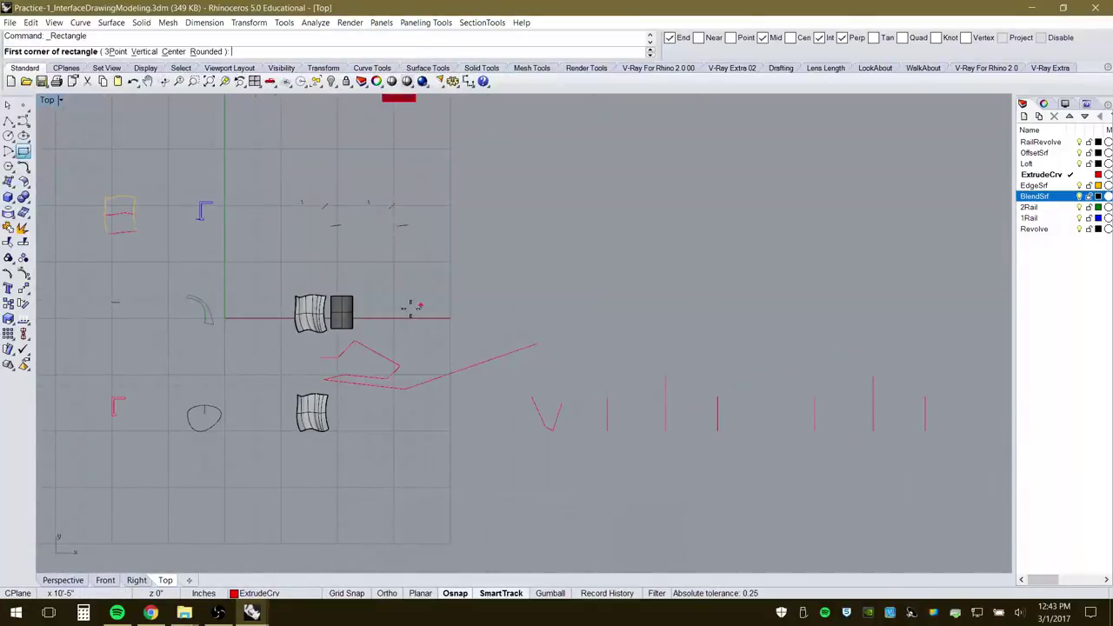
{"action": "left_click", "coordinate": [461, 312]}
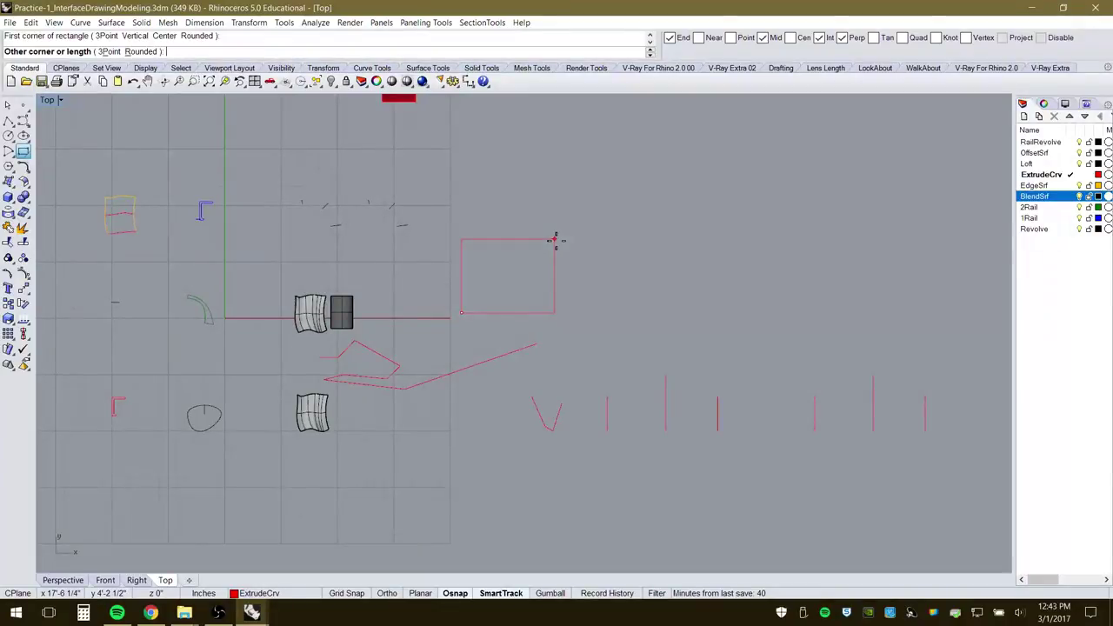
{"action": "type", "text": "@"}
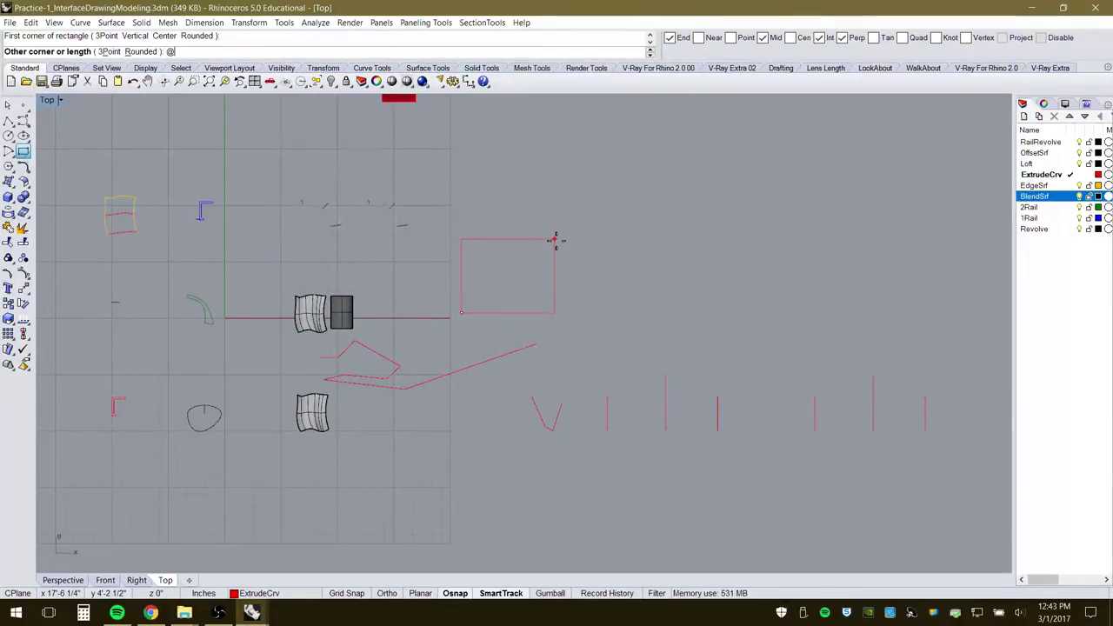
{"action": "type", "text": "24,24"}
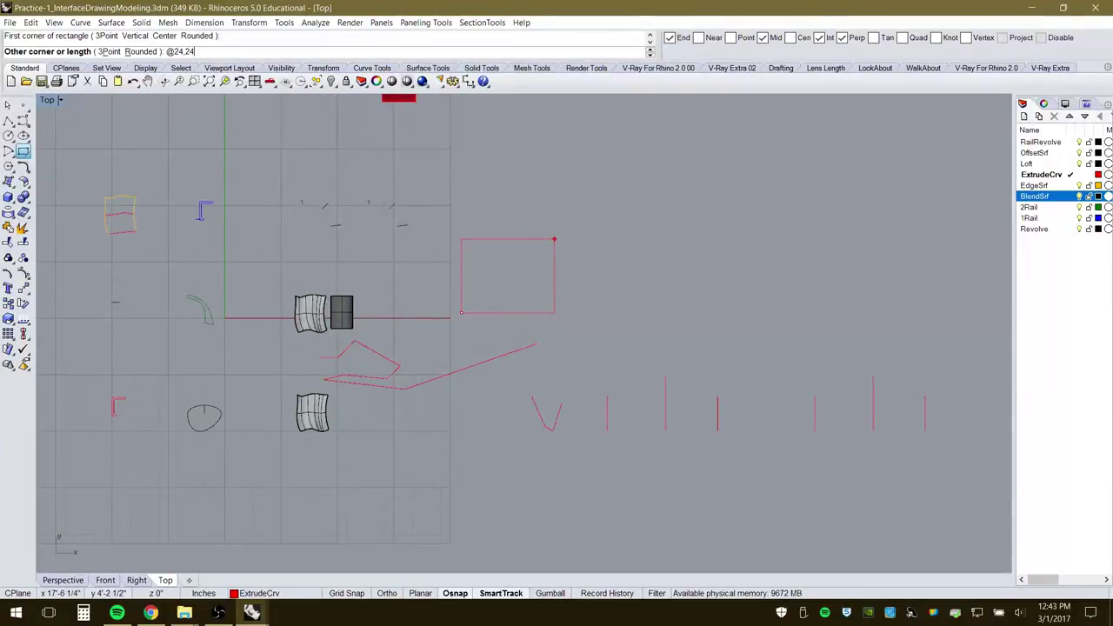
{"action": "key", "text": "Return"}
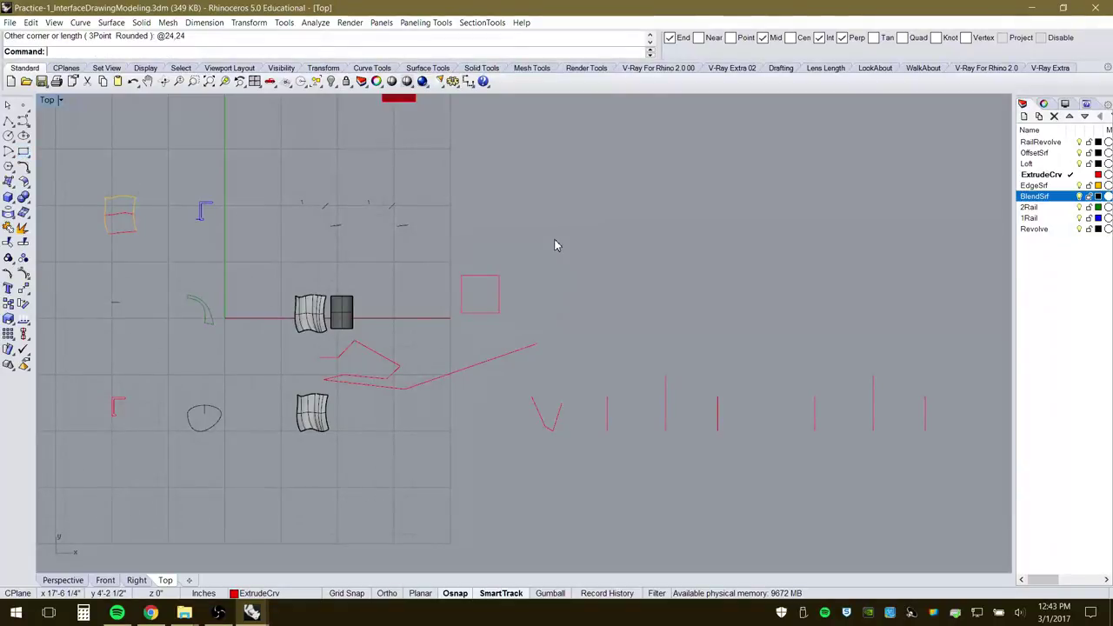
{"action": "scroll", "coordinate": [479, 300], "scroll_direction": "up", "scroll_amount": 10}
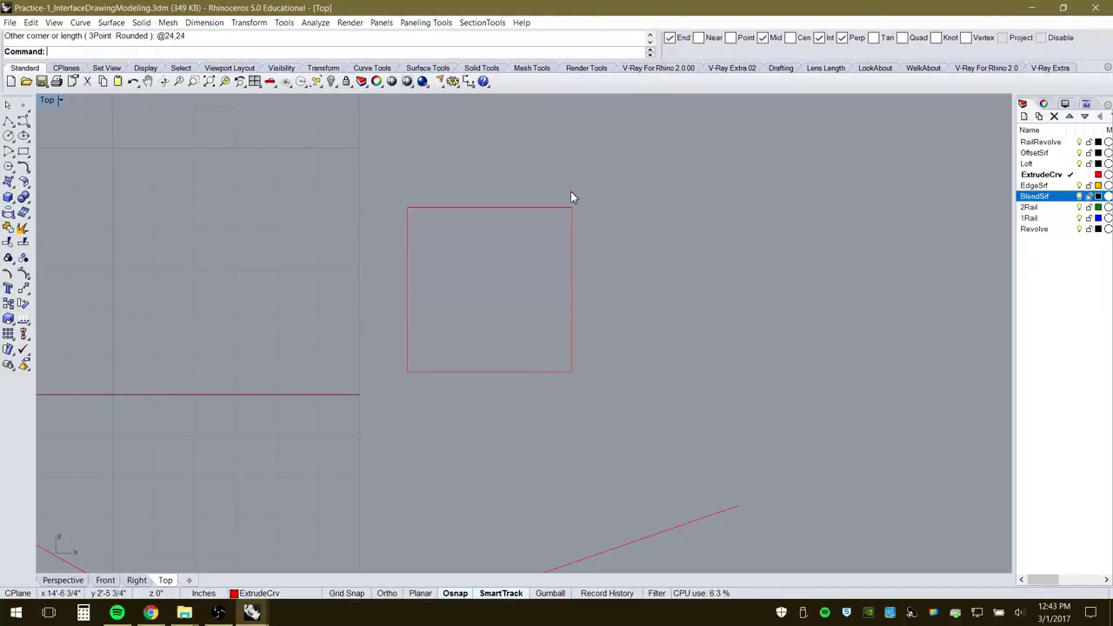
{"action": "scroll", "coordinate": [554, 309], "scroll_direction": "down", "scroll_amount": 4}
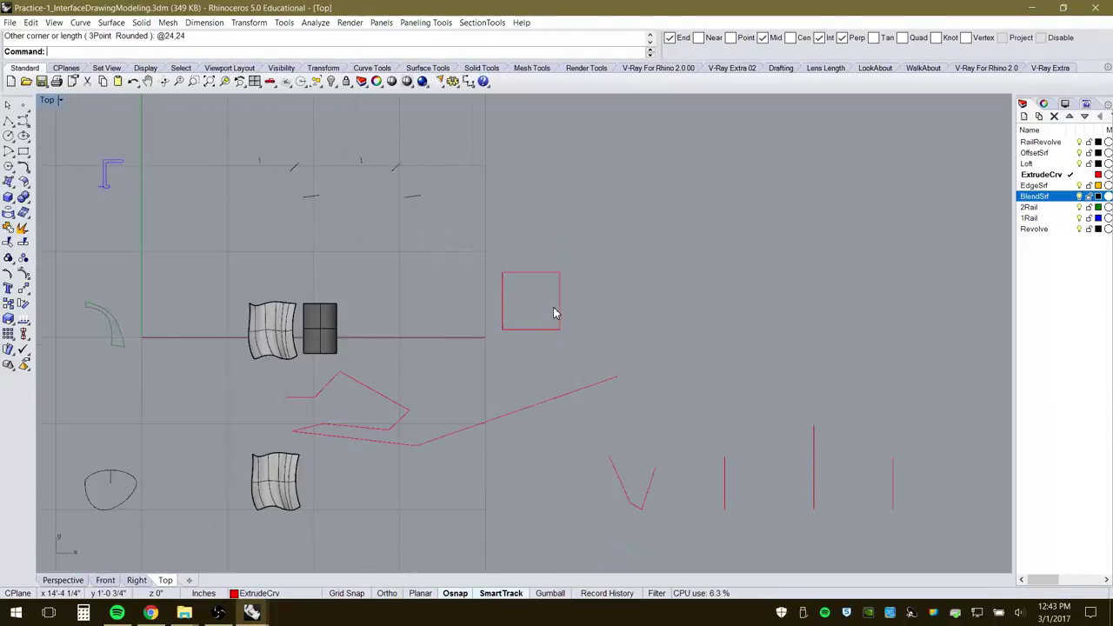
{"action": "left_click", "coordinate": [518, 331]}
{"action": "key", "text": "Delete"}
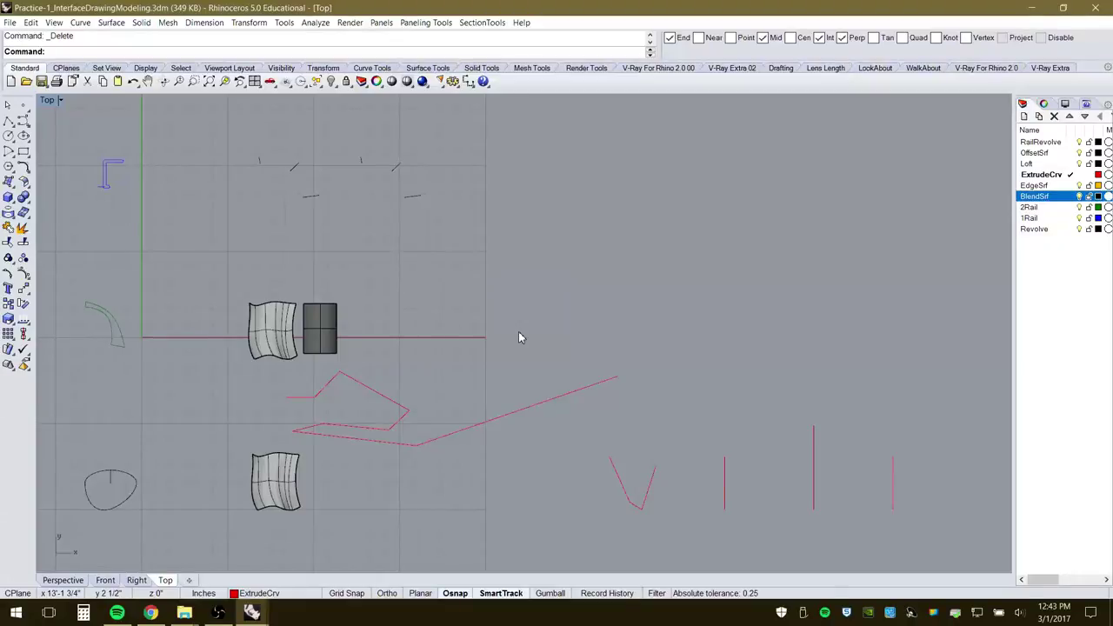
{"action": "scroll", "coordinate": [521, 330], "scroll_direction": "down", "scroll_amount": 5}
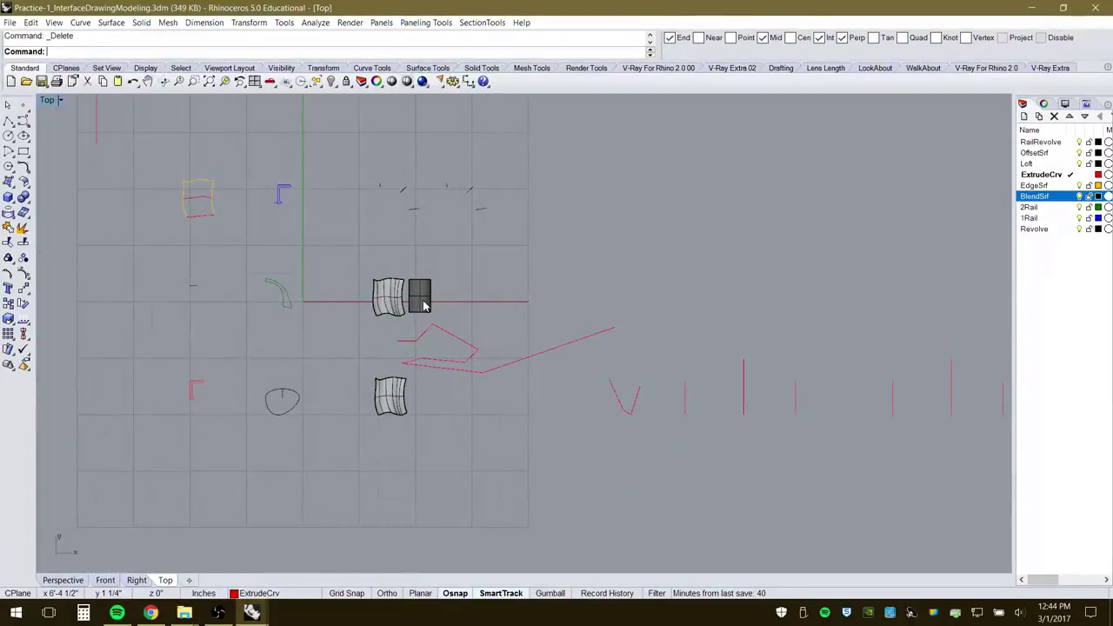
Zoom around the Top view, then bring the OBS recorder window forward from the taskbar.
{"action": "scroll", "coordinate": [477, 328], "scroll_direction": "down", "scroll_amount": 3}
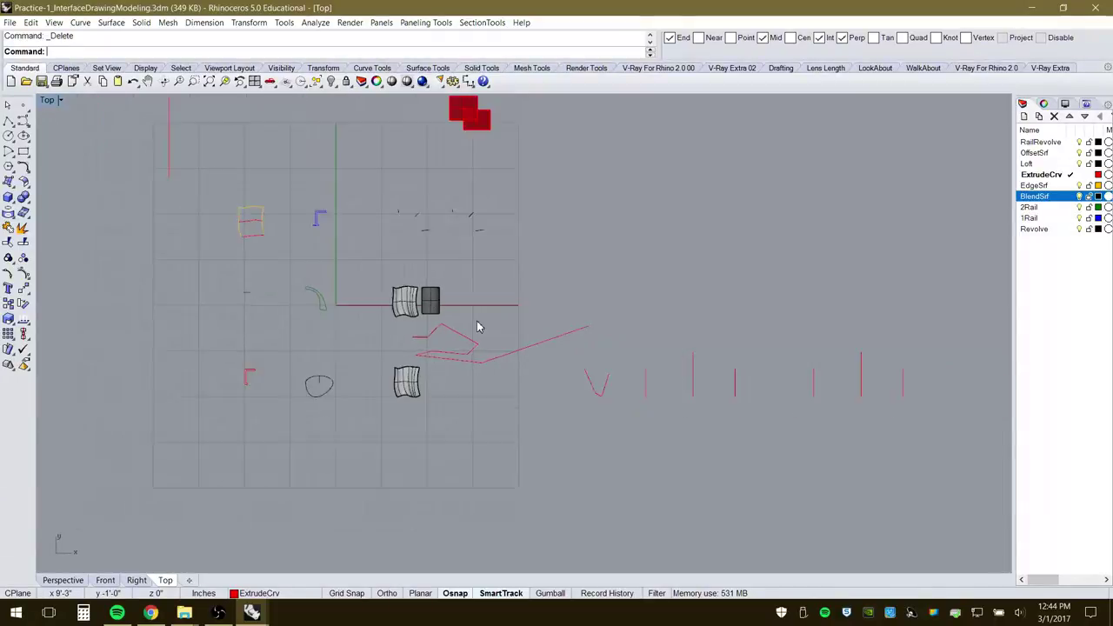
{"action": "scroll", "coordinate": [414, 341], "scroll_direction": "up", "scroll_amount": 2}
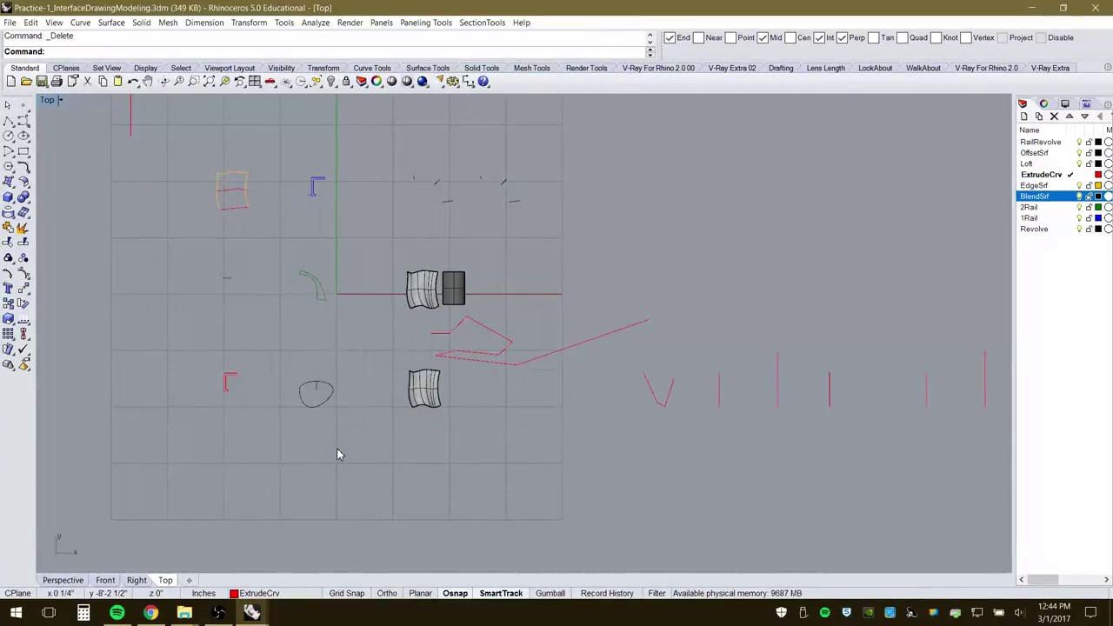
{"action": "scroll", "coordinate": [457, 440], "scroll_direction": "down", "scroll_amount": 2}
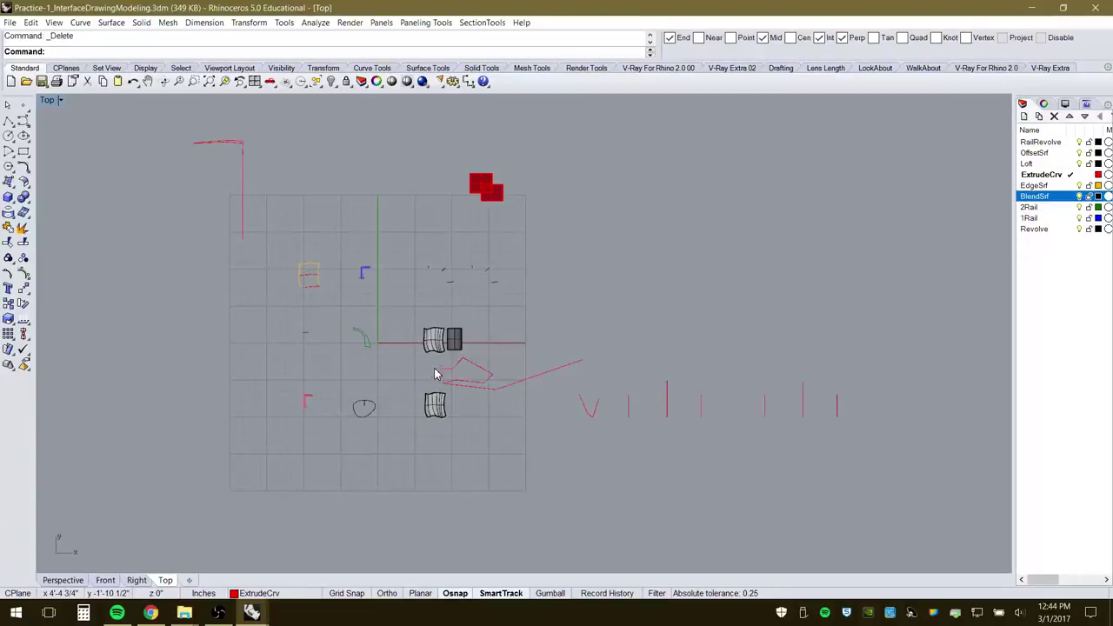
{"action": "scroll", "coordinate": [432, 372], "scroll_direction": "up", "scroll_amount": 2}
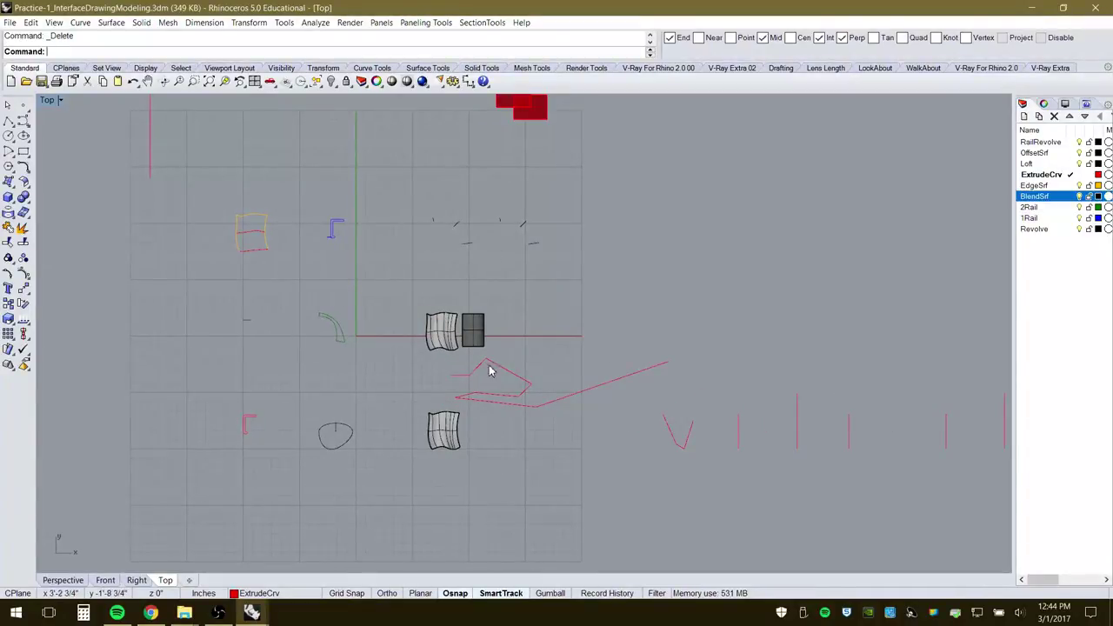
{"action": "left_click", "coordinate": [252, 612]}
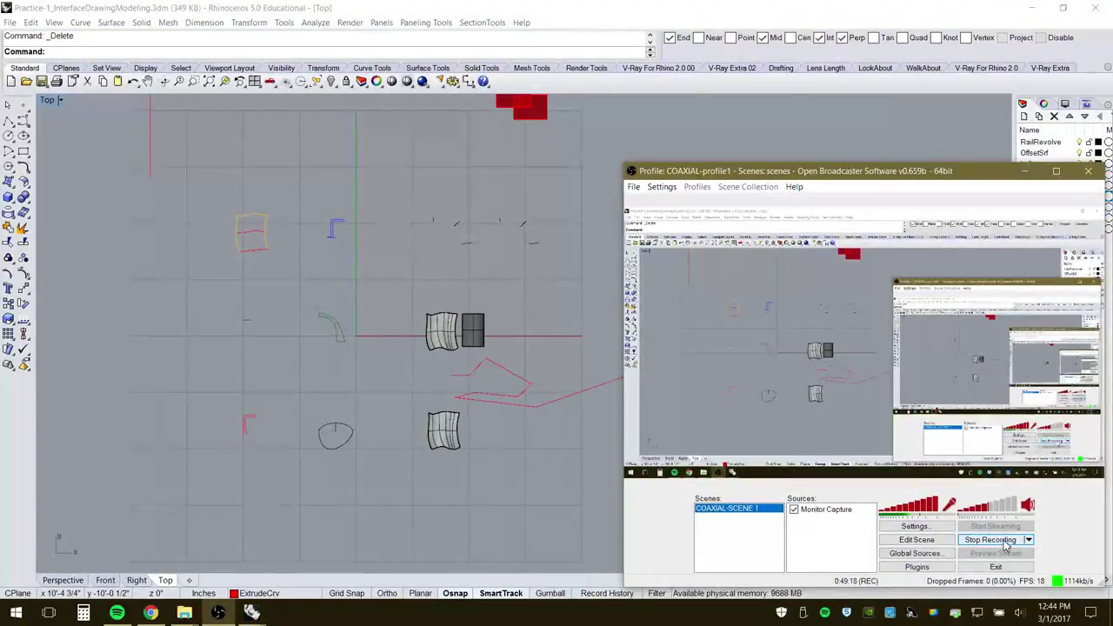